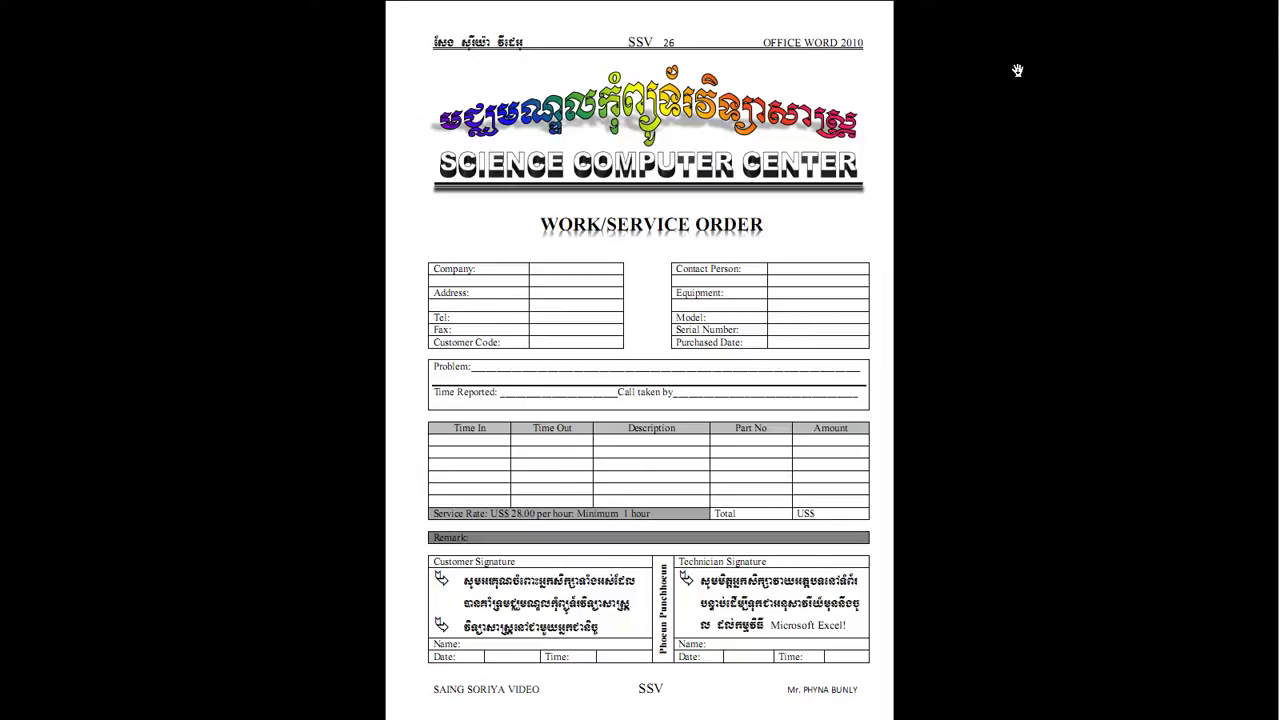
Page through the sample PDF pages and return to the Work/Service Order form page.
click(1017, 66)
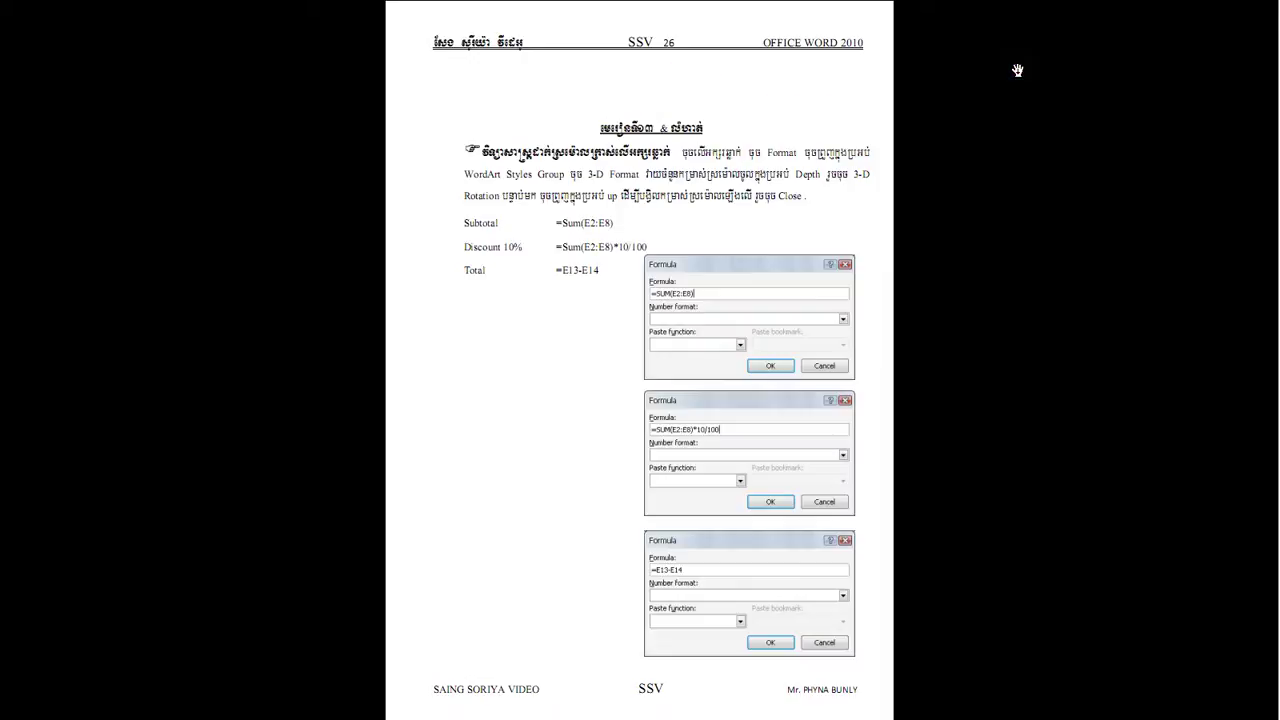
click(1060, 52)
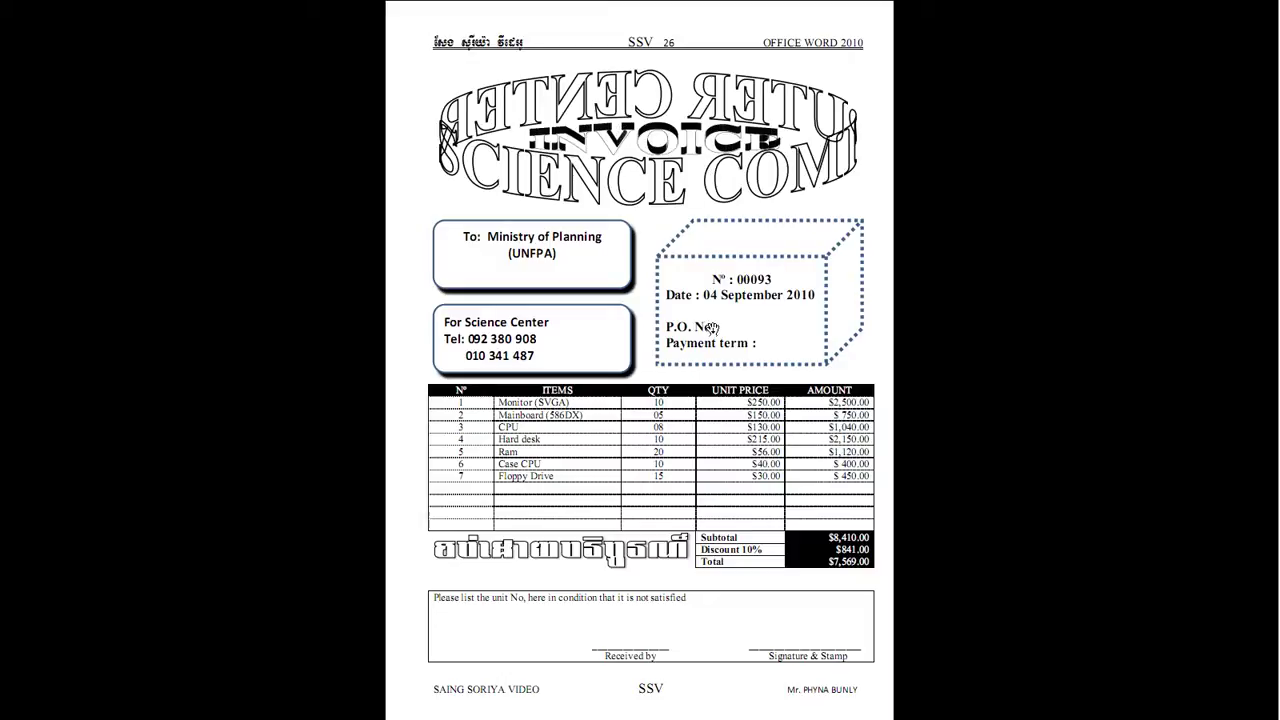
click(929, 394)
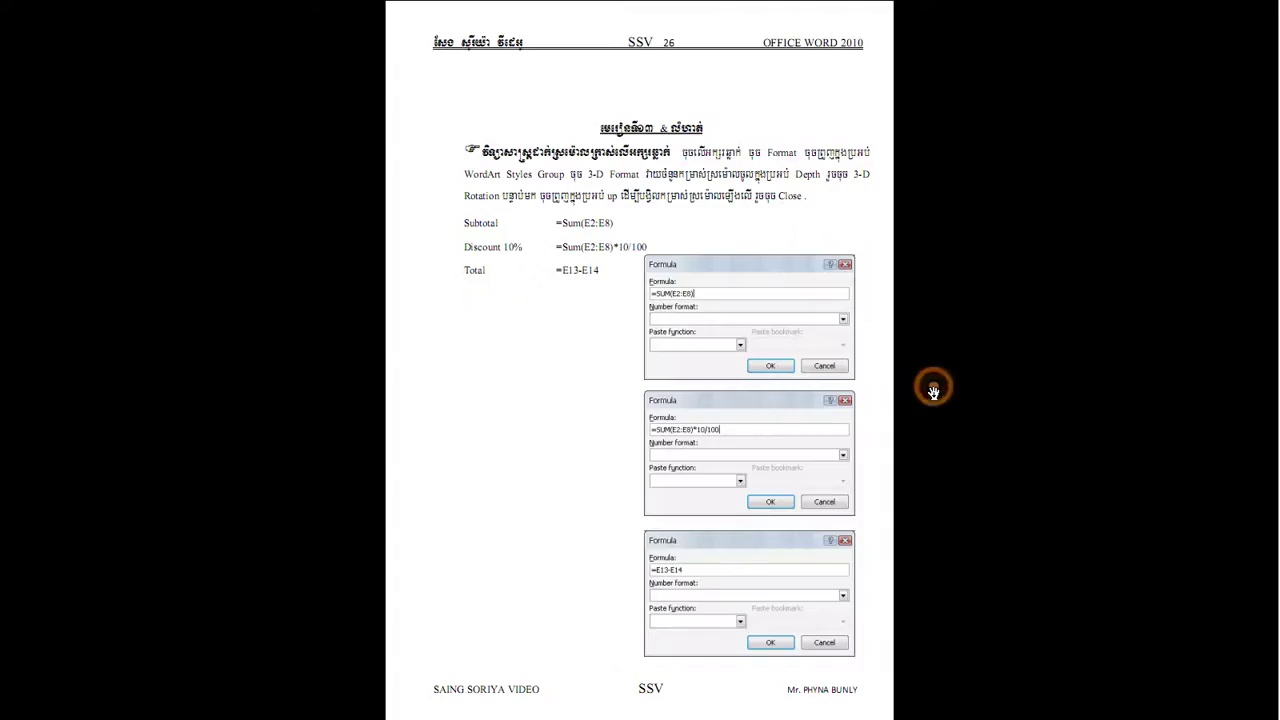
click(931, 393)
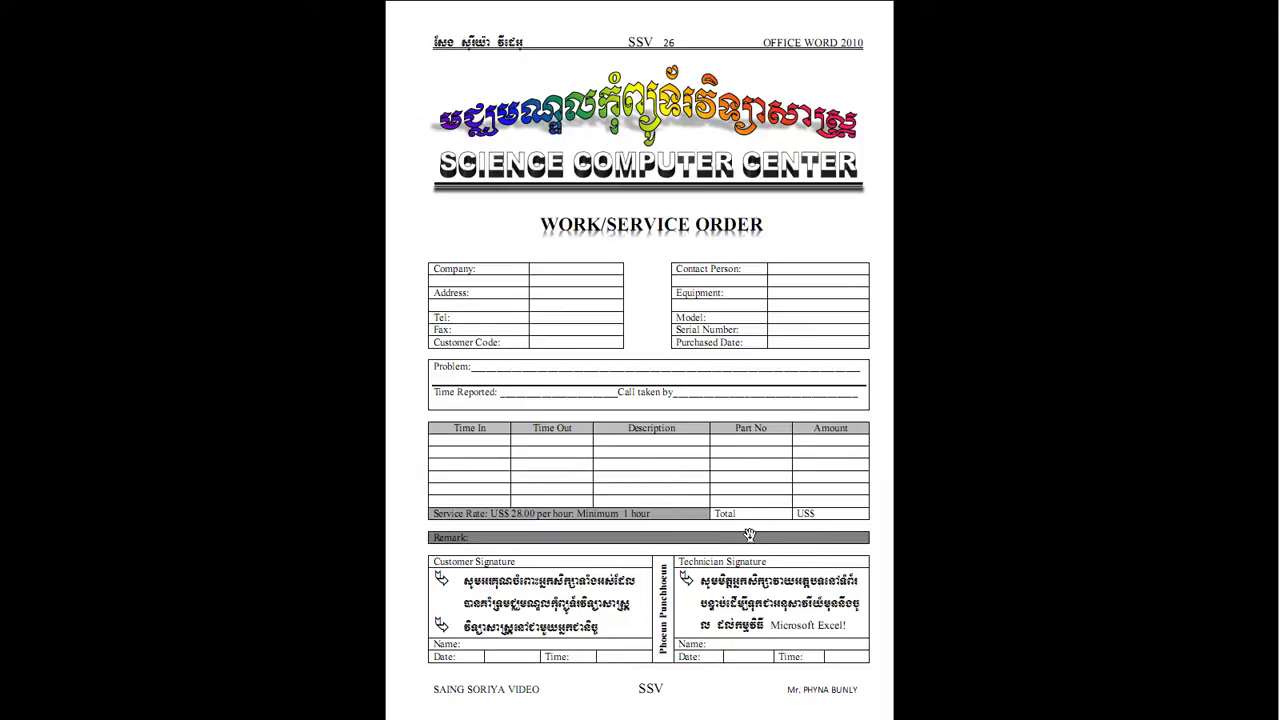
Exit the PDF's full-screen view and clear all old content from the Word document.
key(Escape)
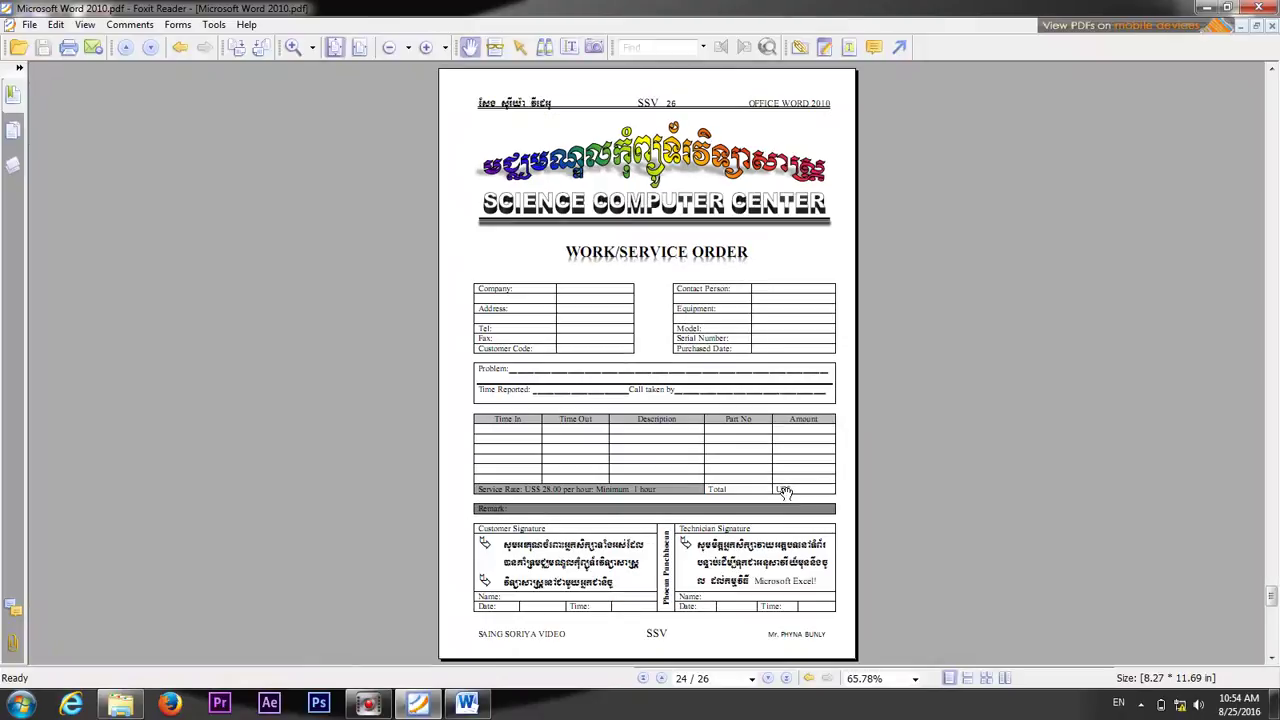
click(467, 704)
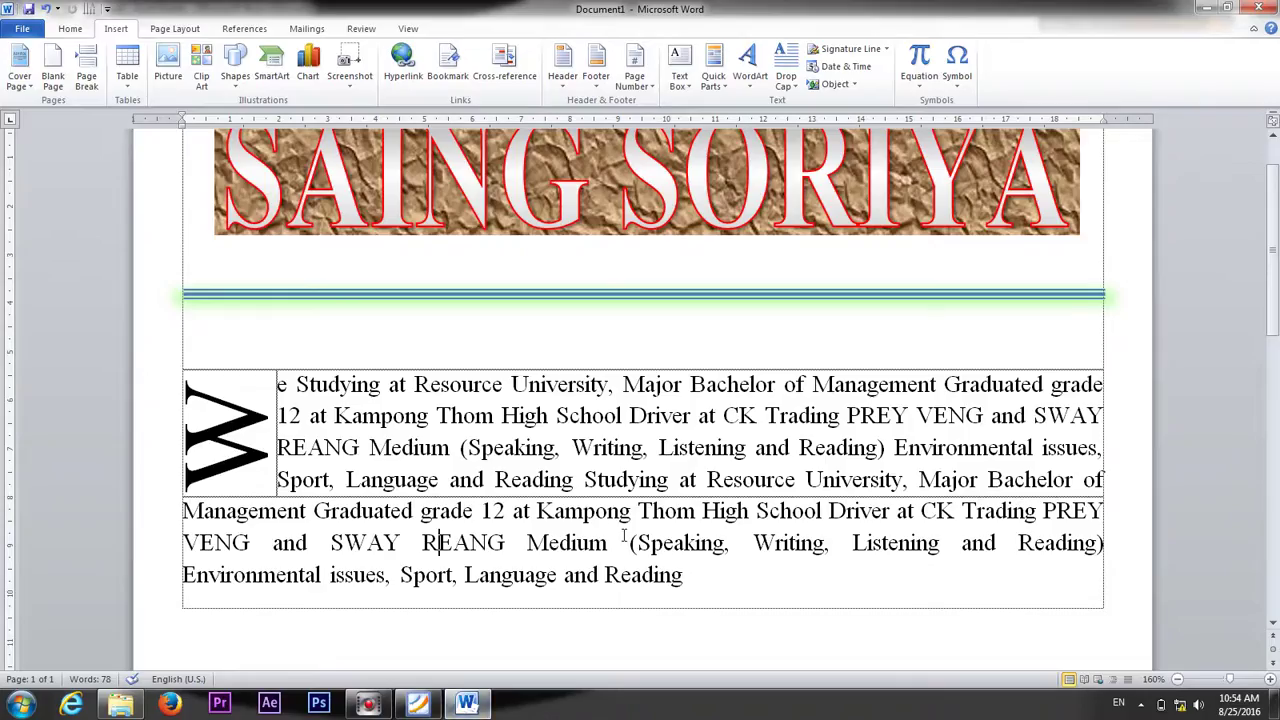
key(ctrl+a)
key(Delete)
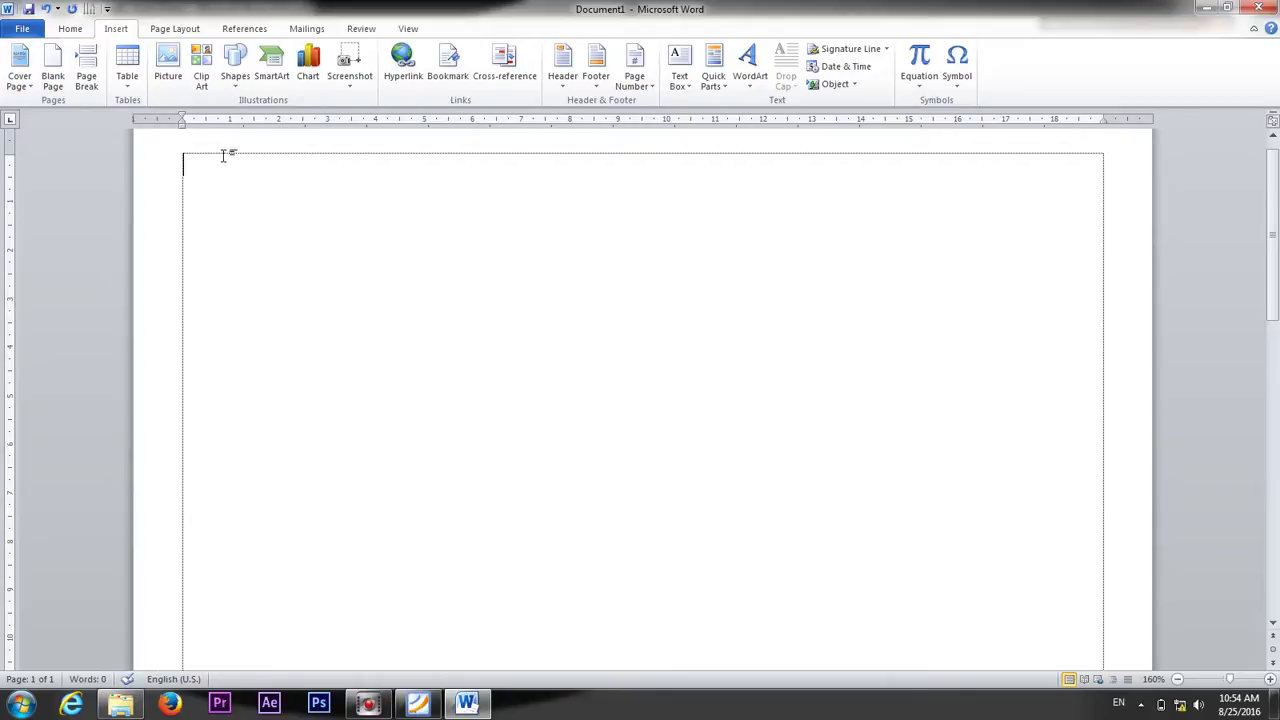
Insert a 5-column table with many rows into the blank document.
click(128, 82)
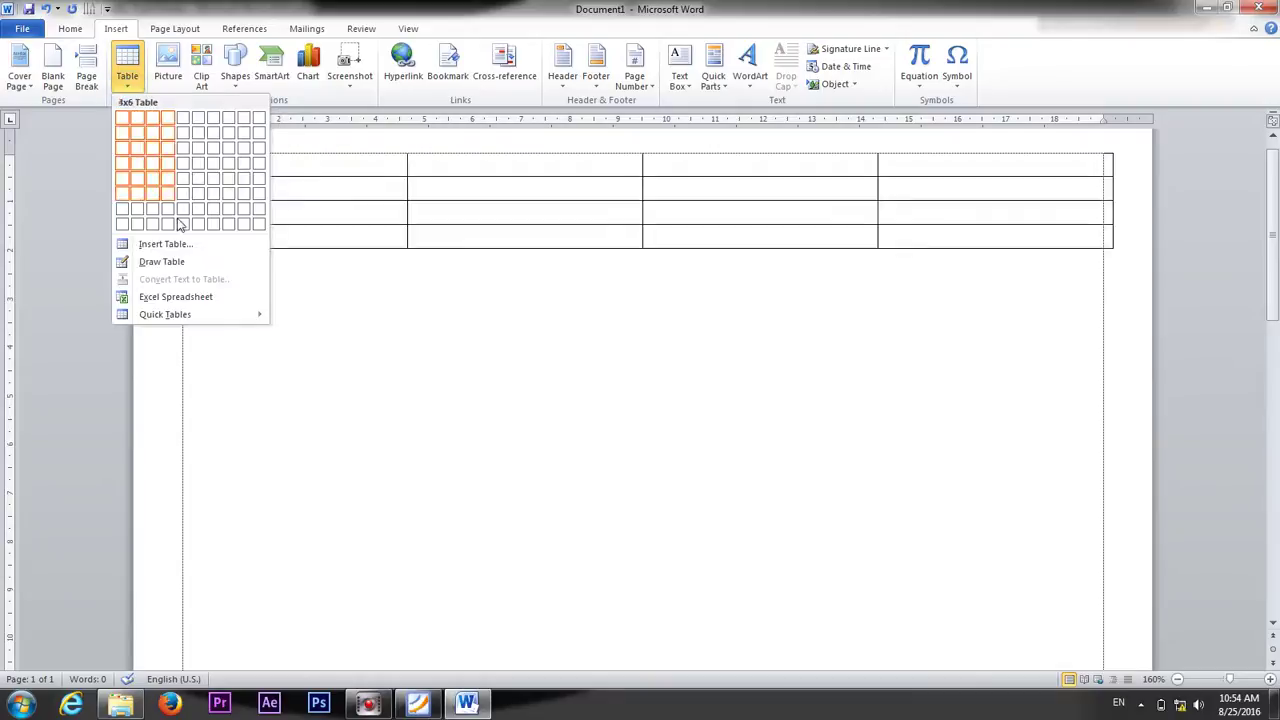
click(160, 244)
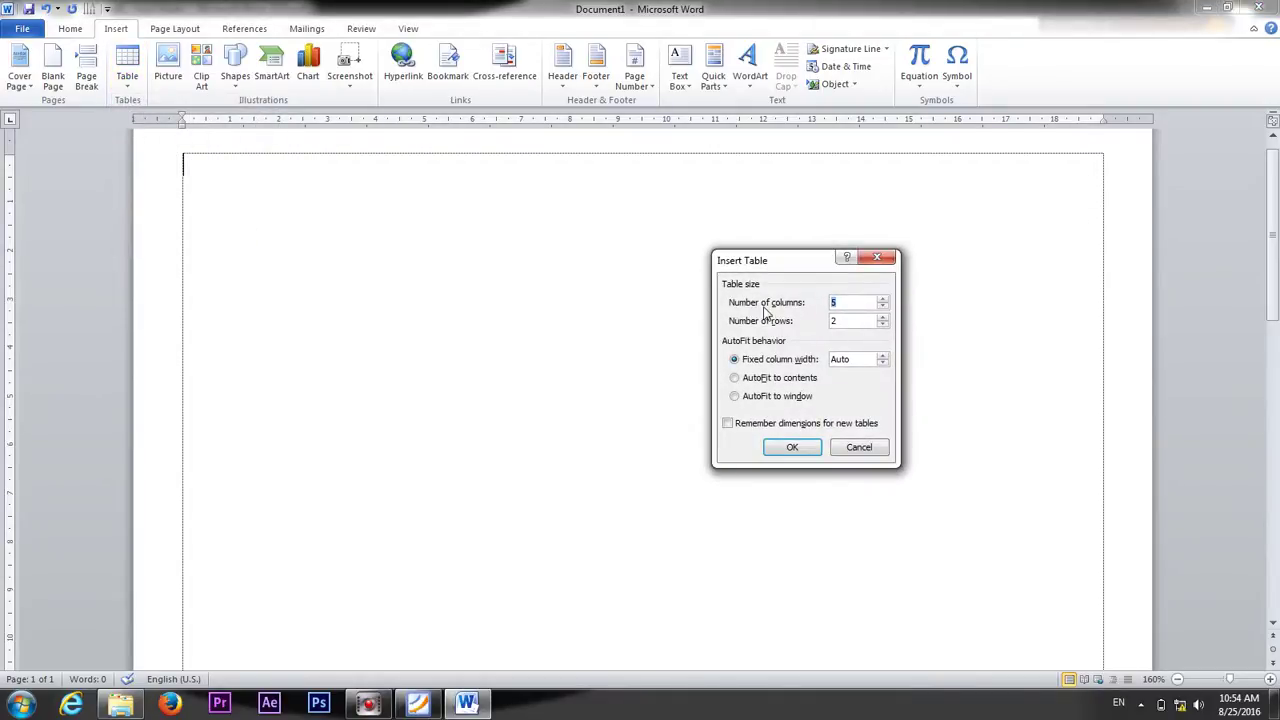
key(Tab)
click(808, 449)
scroll(768, 409, down, 5)
scroll(768, 409, up, 5)
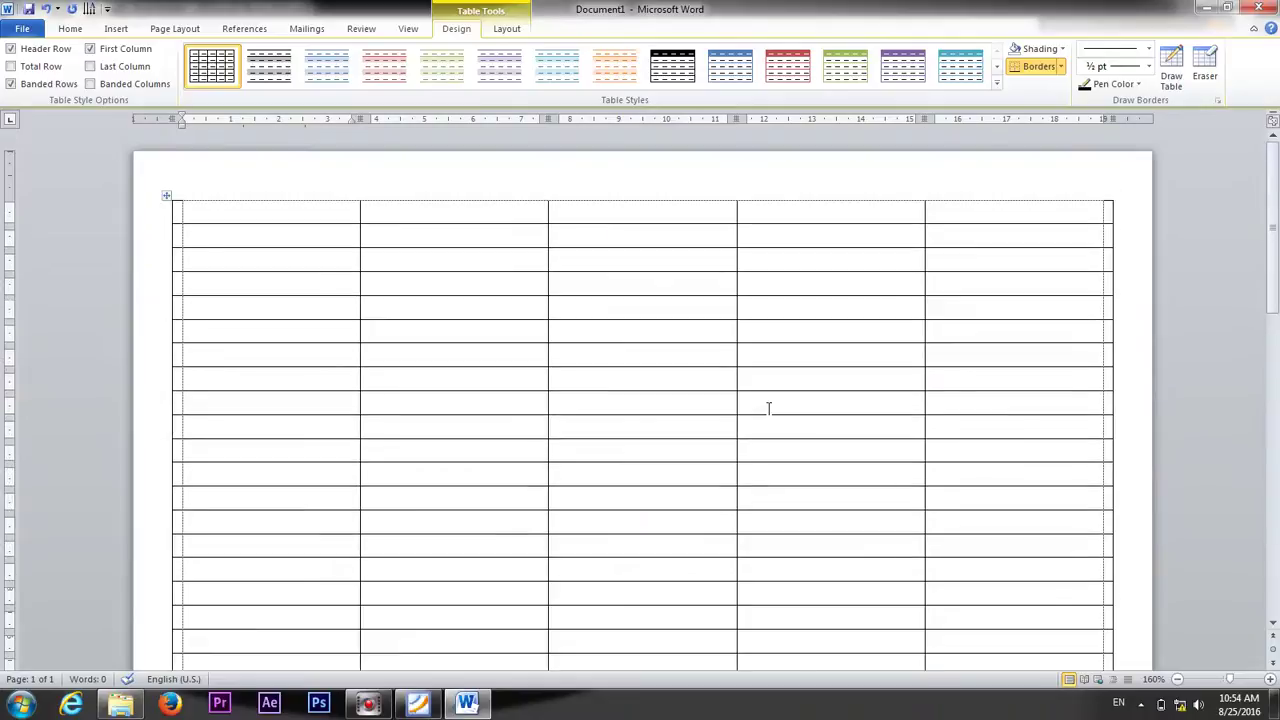
scroll(768, 408, down, 5)
scroll(768, 408, up, 2)
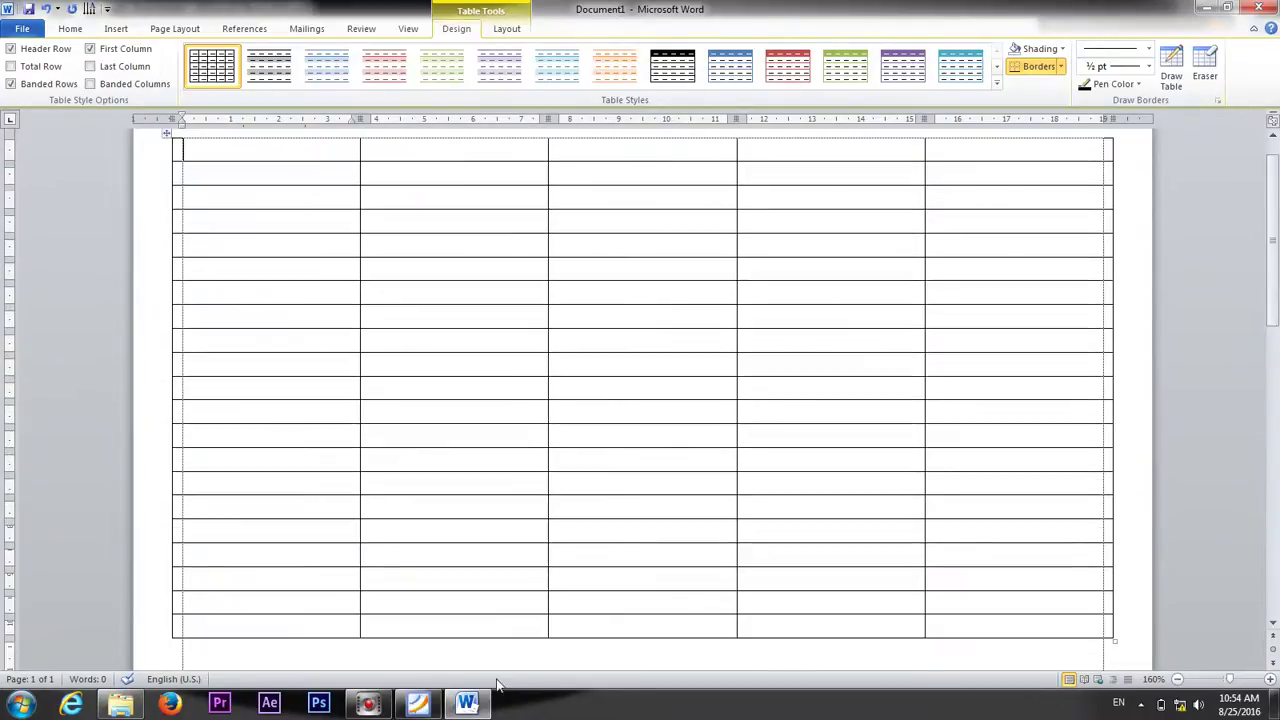
Compare with the PDF form and count down column 2 to row 8, where the table will split.
click(418, 704)
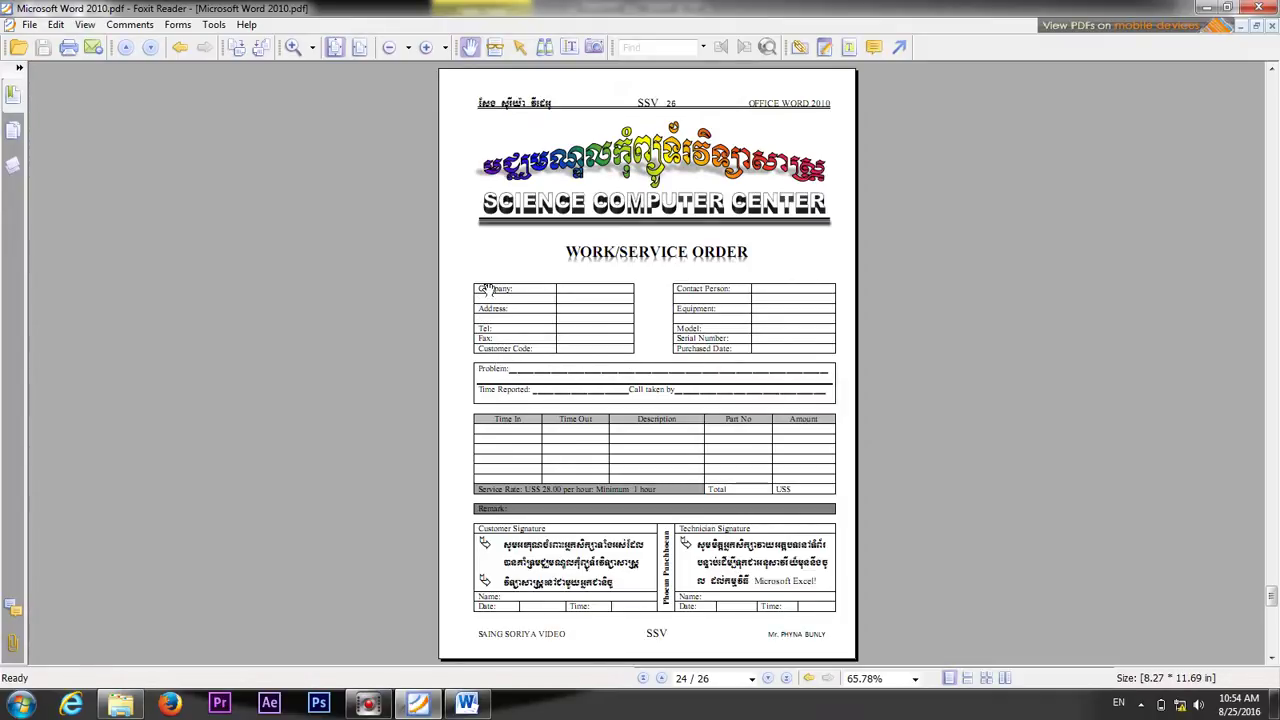
click(466, 705)
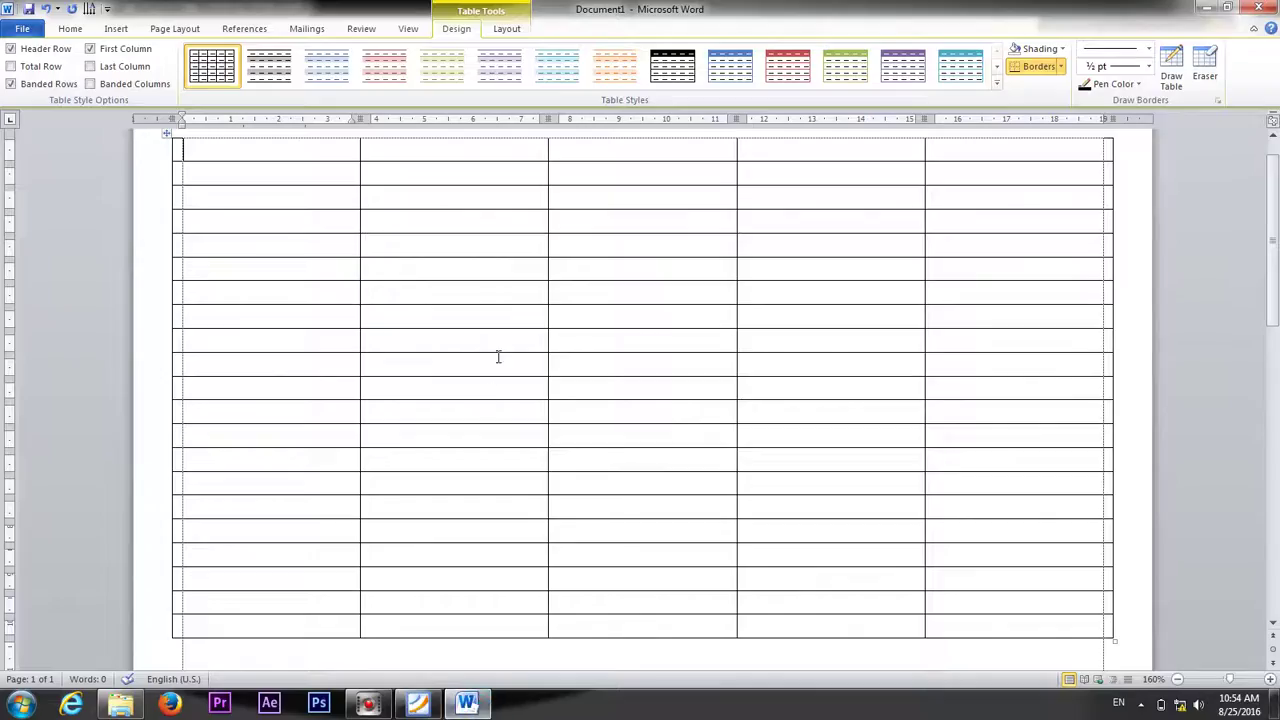
scroll(463, 320, up, 2)
click(429, 216)
click(436, 236)
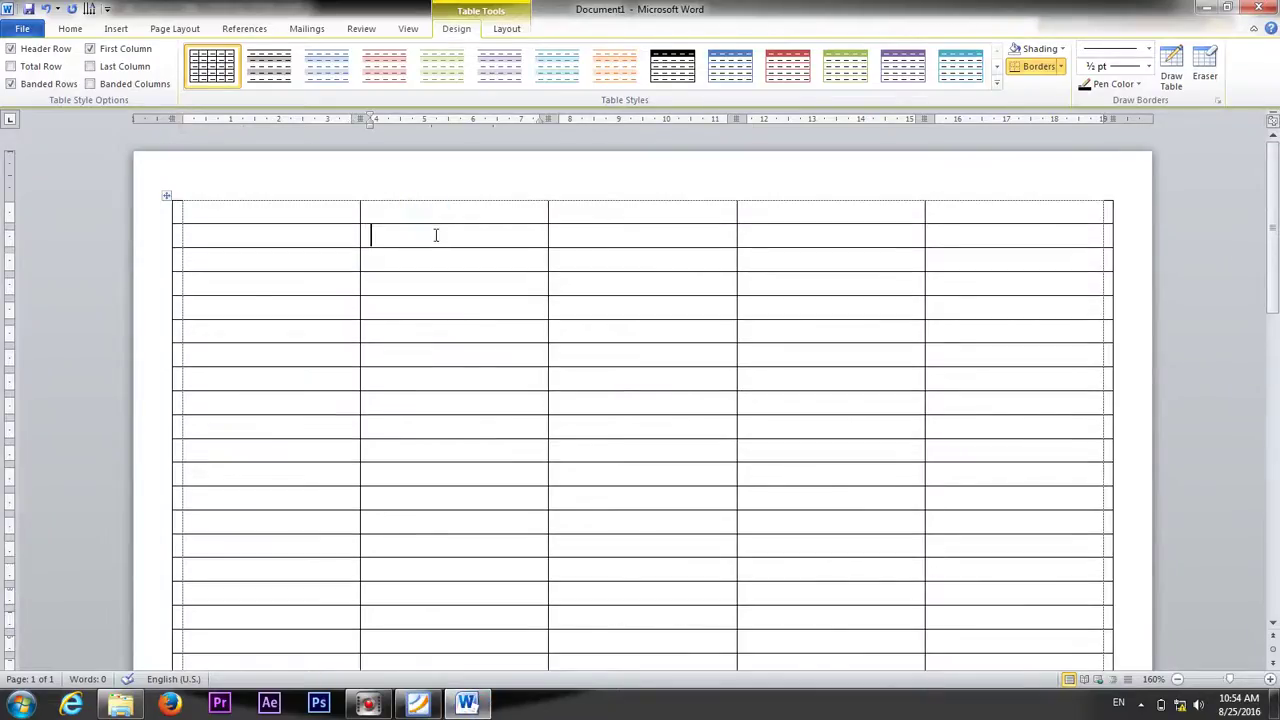
click(444, 262)
click(472, 284)
click(497, 309)
click(502, 333)
click(522, 357)
click(437, 378)
Split the table at row 8 so the first seven rows form their own table.
click(160, 379)
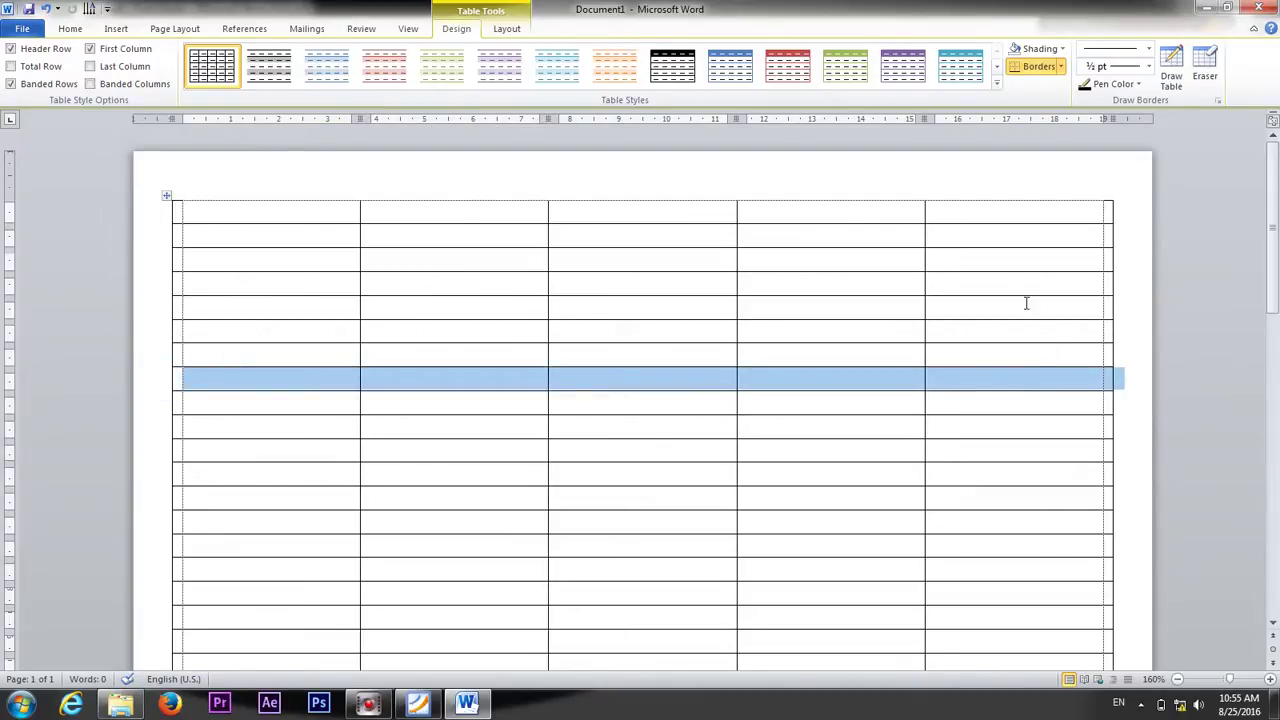
click(508, 30)
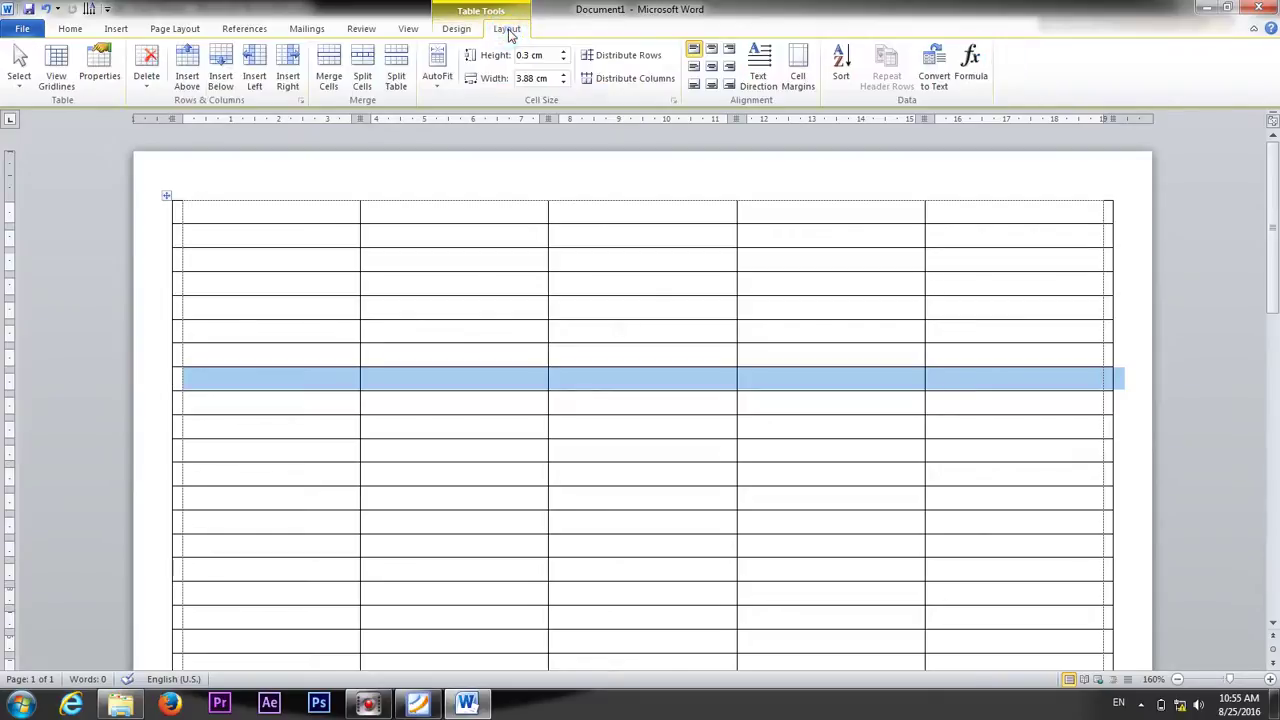
click(398, 75)
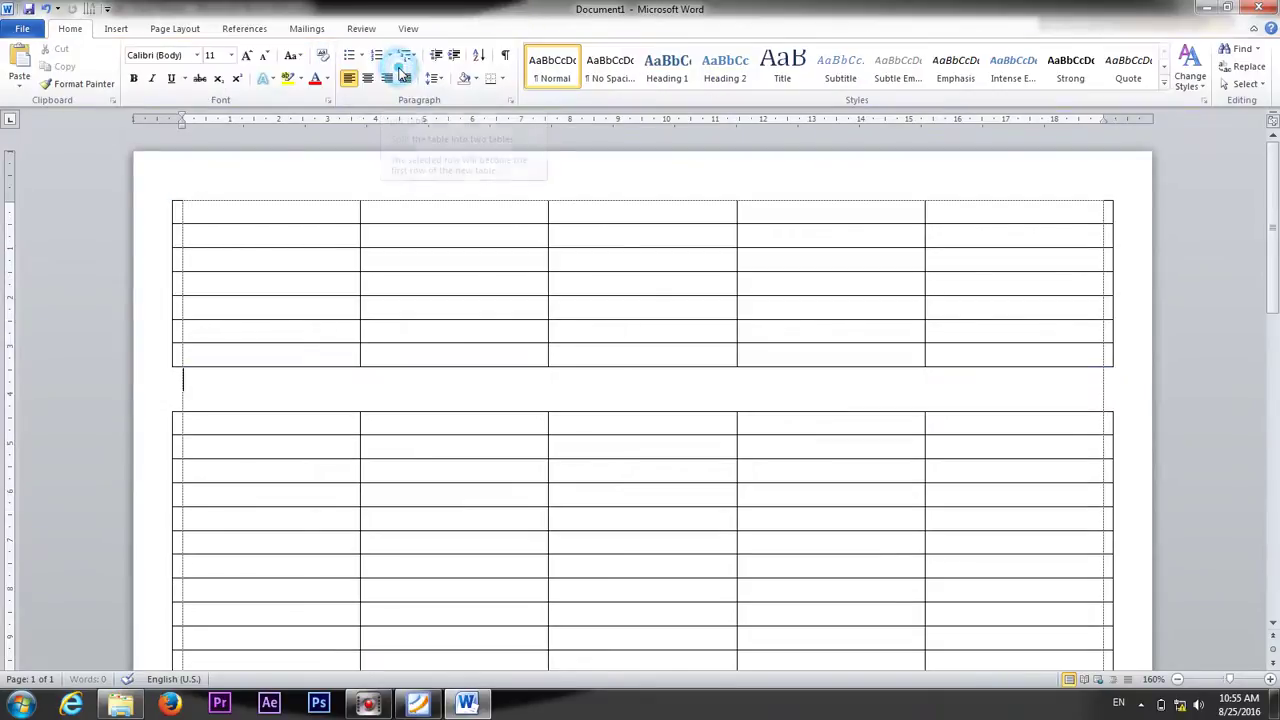
Confirm the top table has seven rows, then bring up the PDF form for reference.
click(282, 208)
click(297, 236)
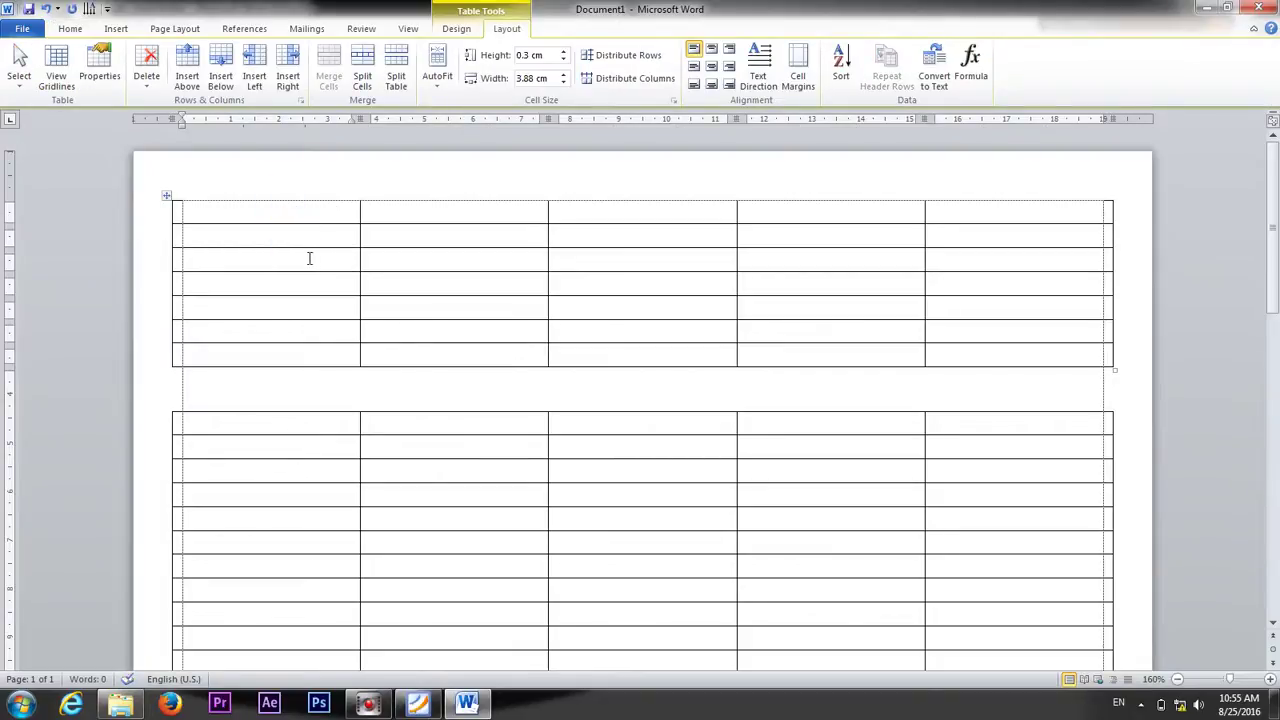
click(309, 259)
click(304, 284)
click(314, 305)
click(316, 330)
click(335, 352)
click(410, 706)
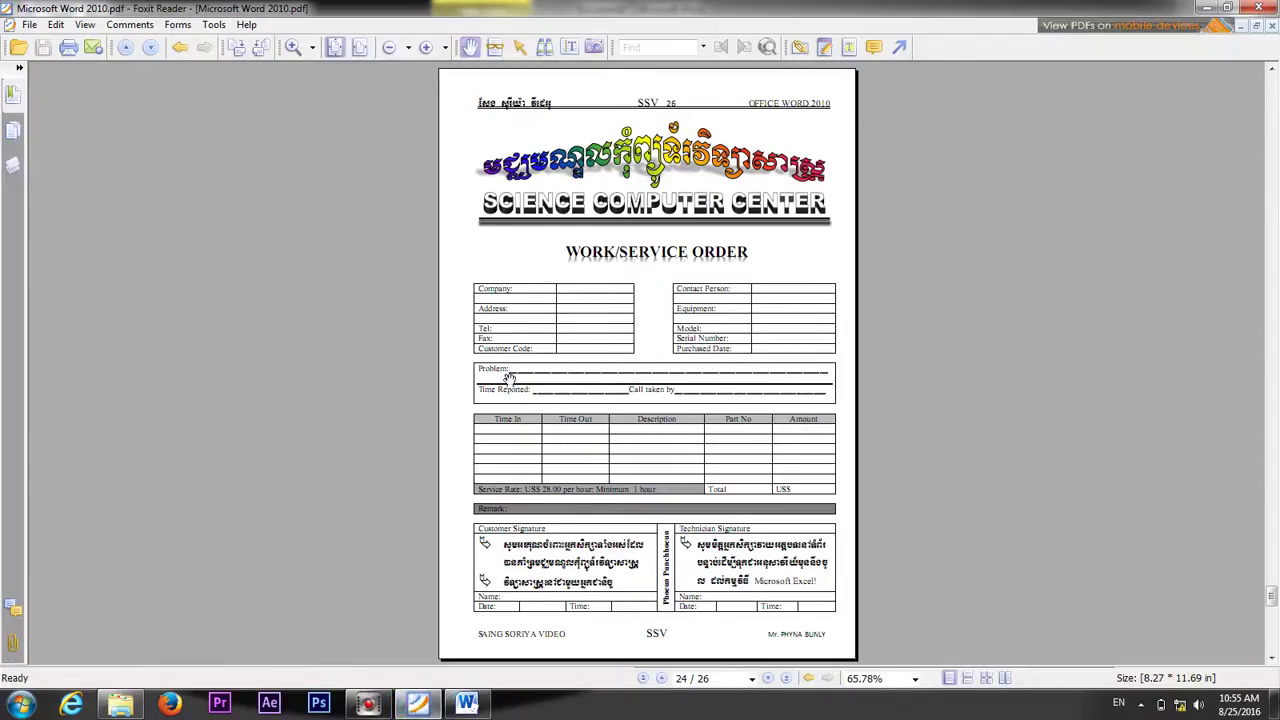
Split the lower table at its second row, creating a one-row table below the seven-row table.
click(467, 706)
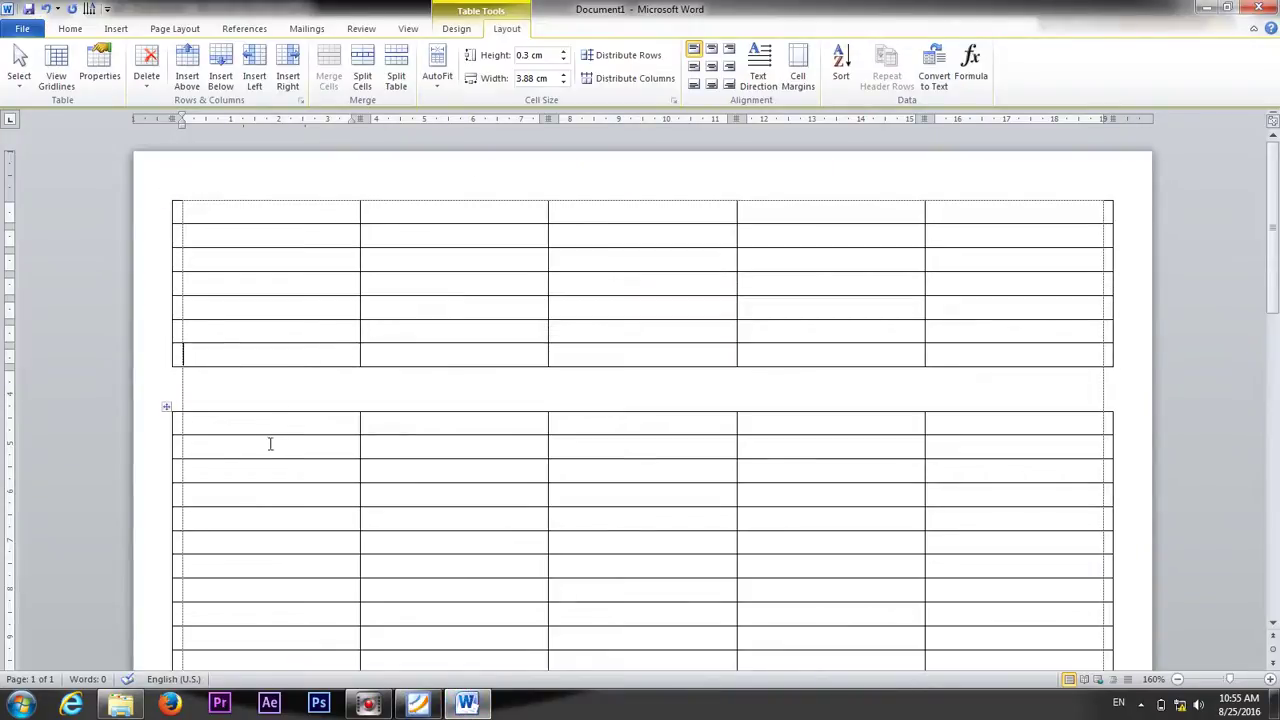
click(160, 455)
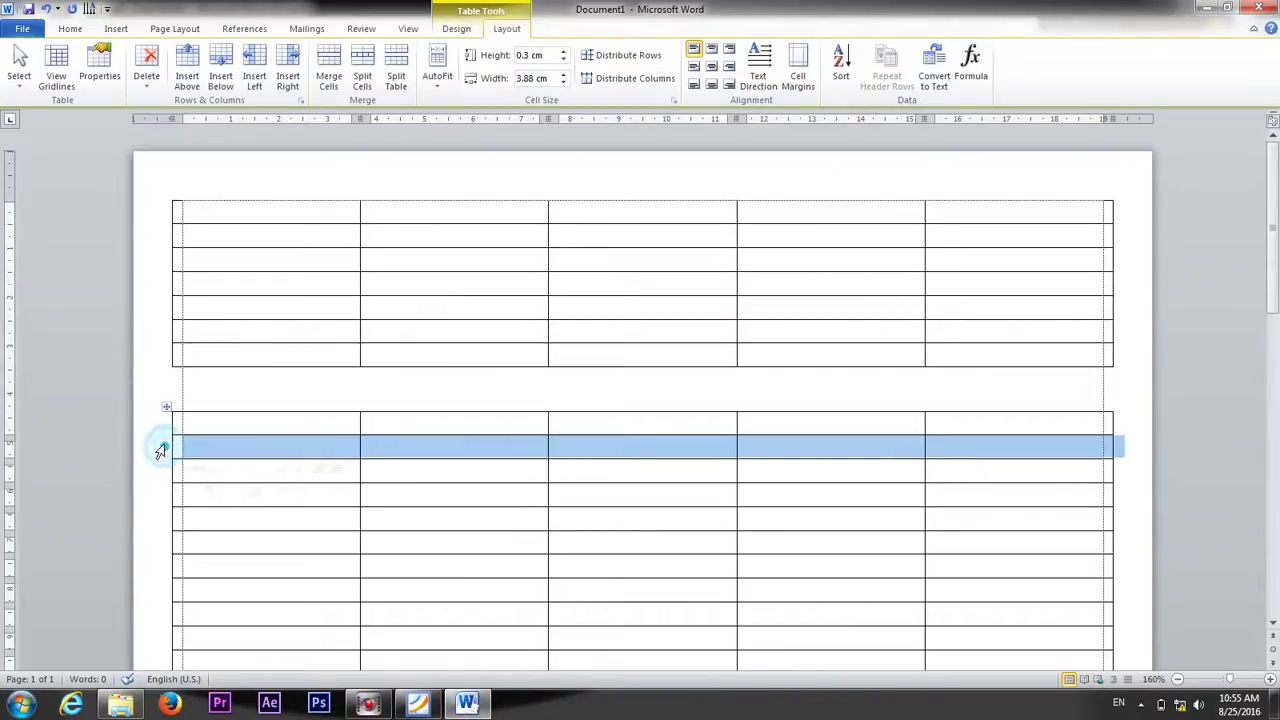
click(397, 73)
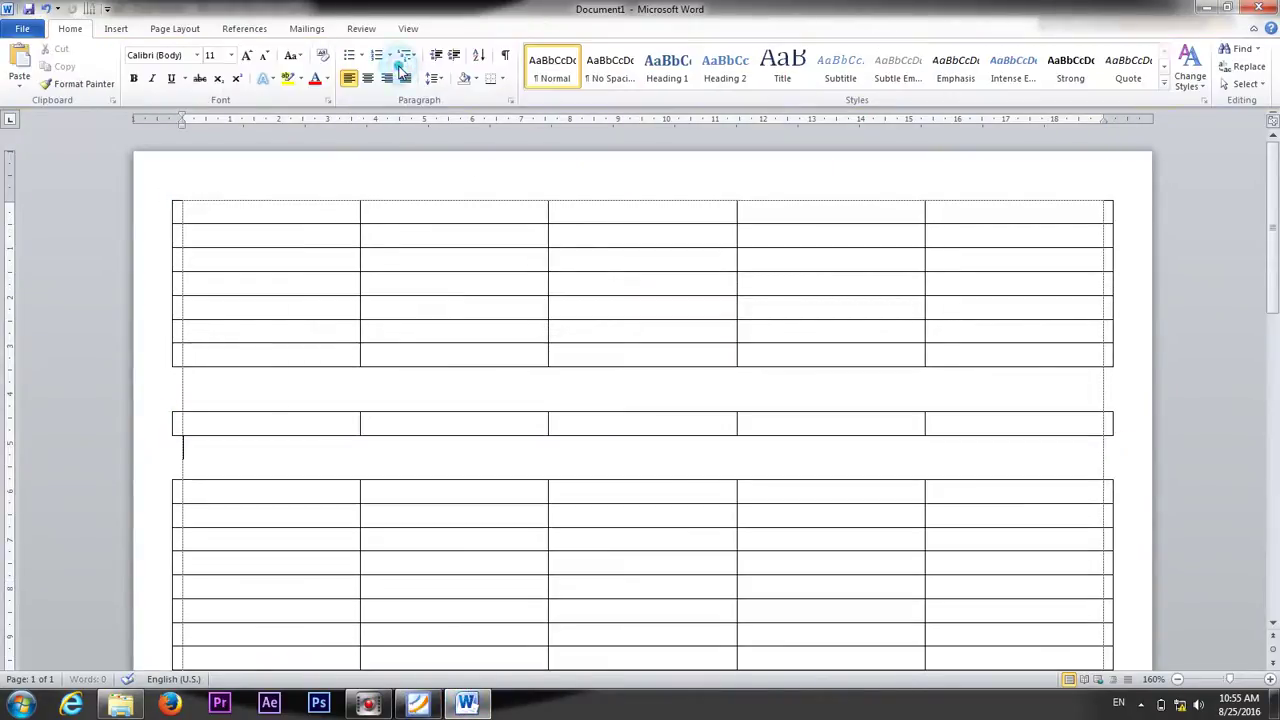
click(482, 500)
click(418, 706)
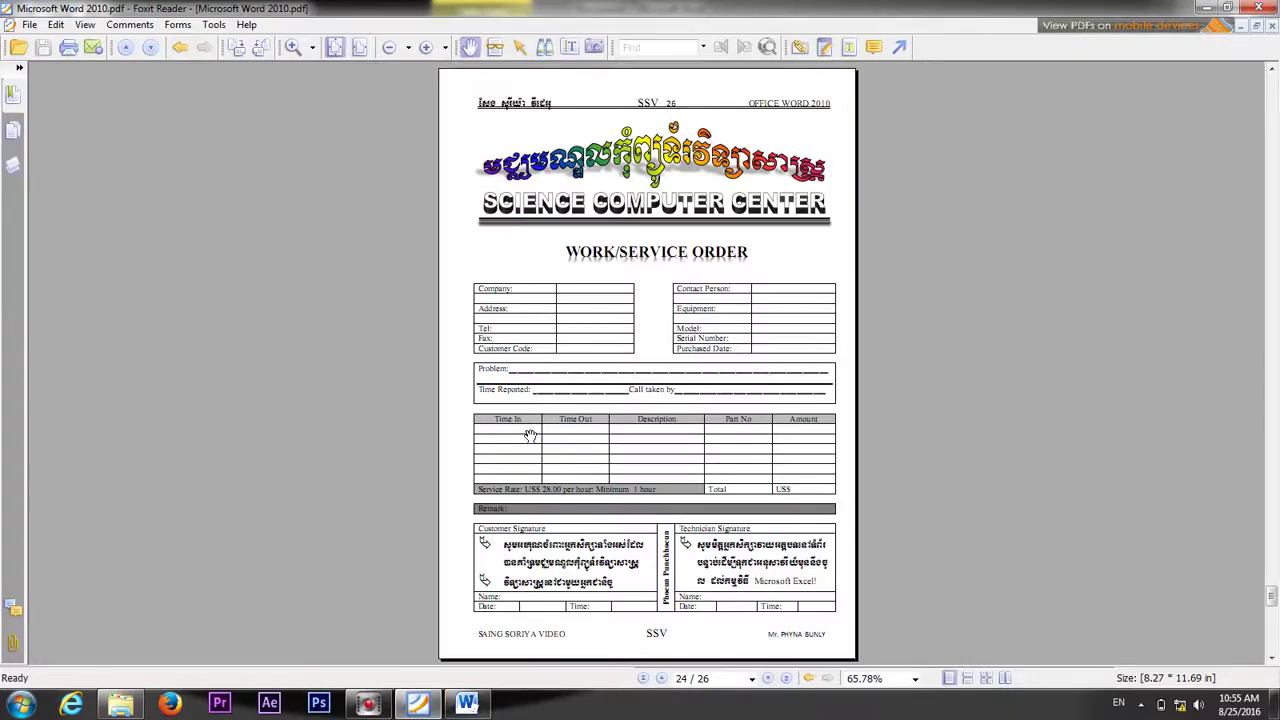
Zoom in on the PDF form's time table and signature boxes for a closer look.
click(293, 47)
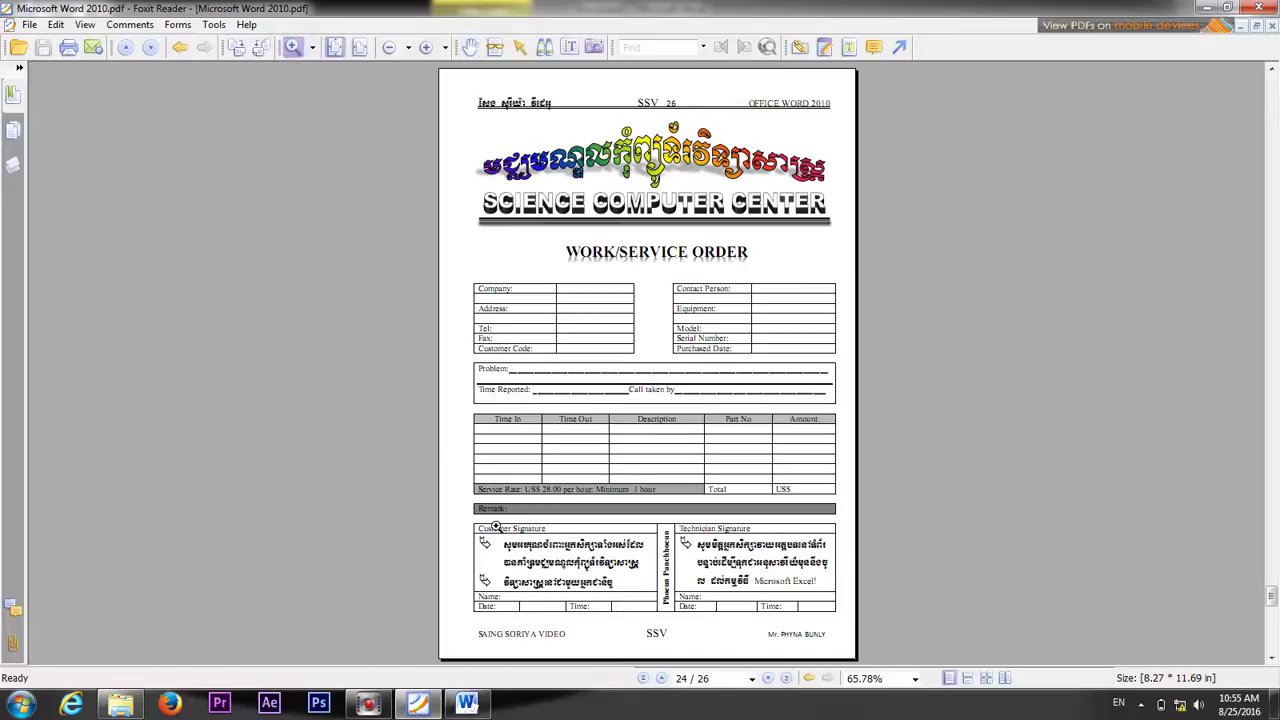
drag(402, 392, 948, 651)
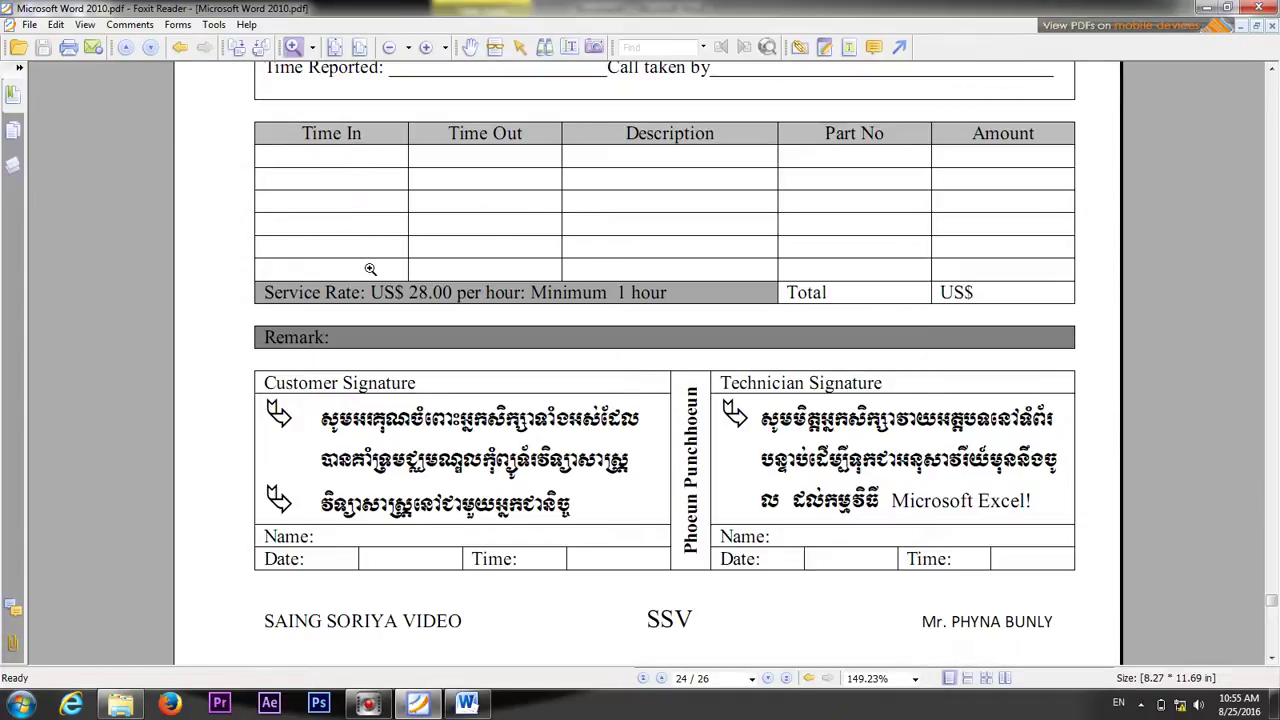
click(466, 704)
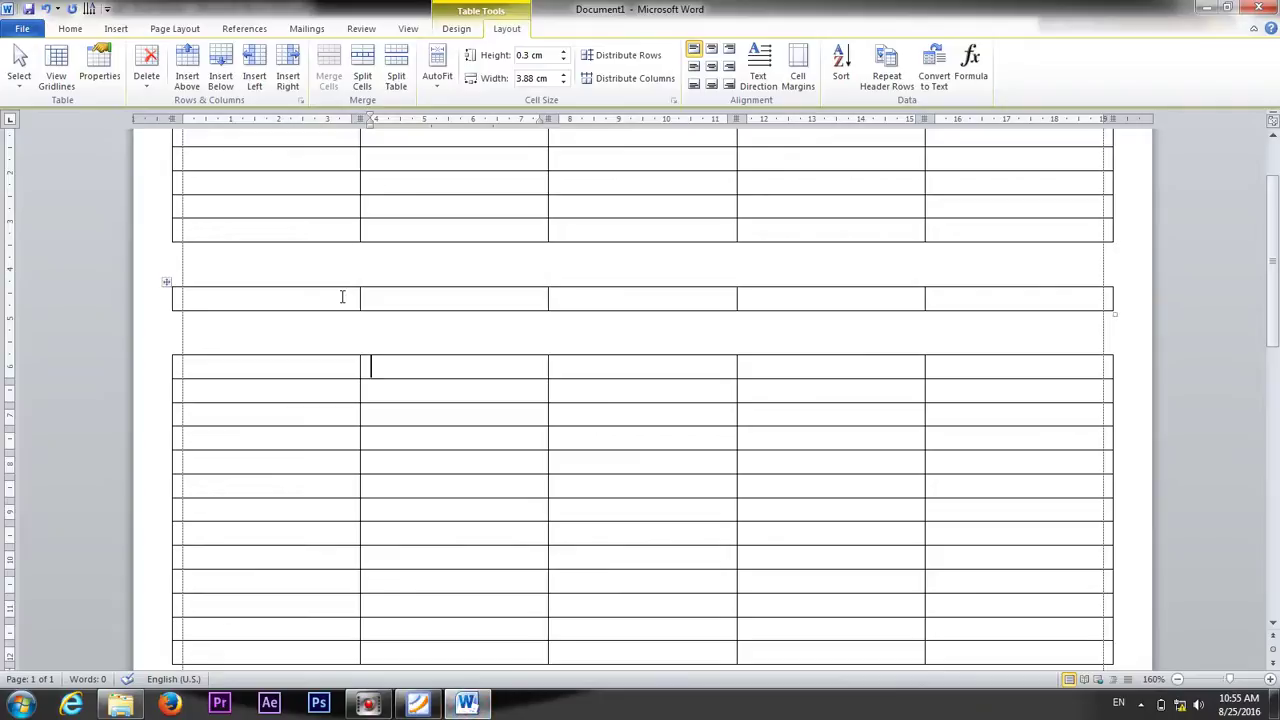
Count down the lower table's rows and split it at the chosen row.
click(426, 388)
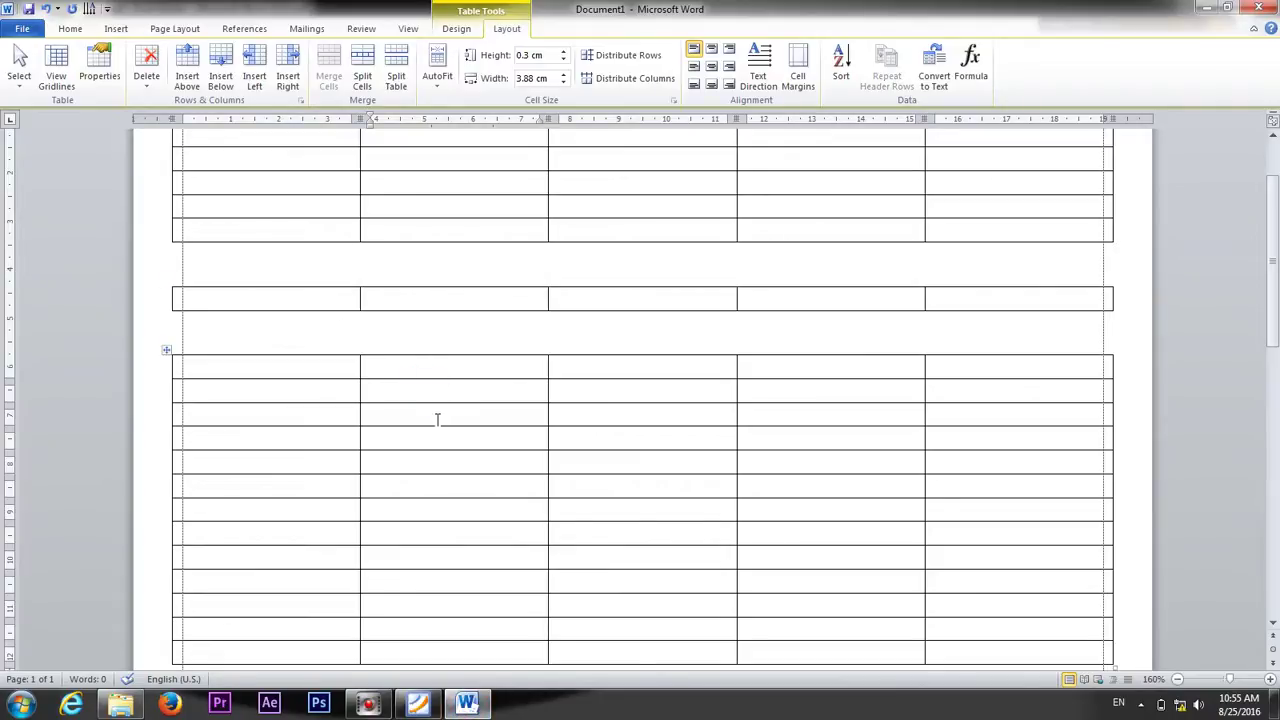
click(430, 414)
click(420, 437)
click(429, 463)
click(425, 488)
click(450, 507)
click(462, 533)
click(466, 558)
click(392, 62)
scroll(600, 285, down, 3)
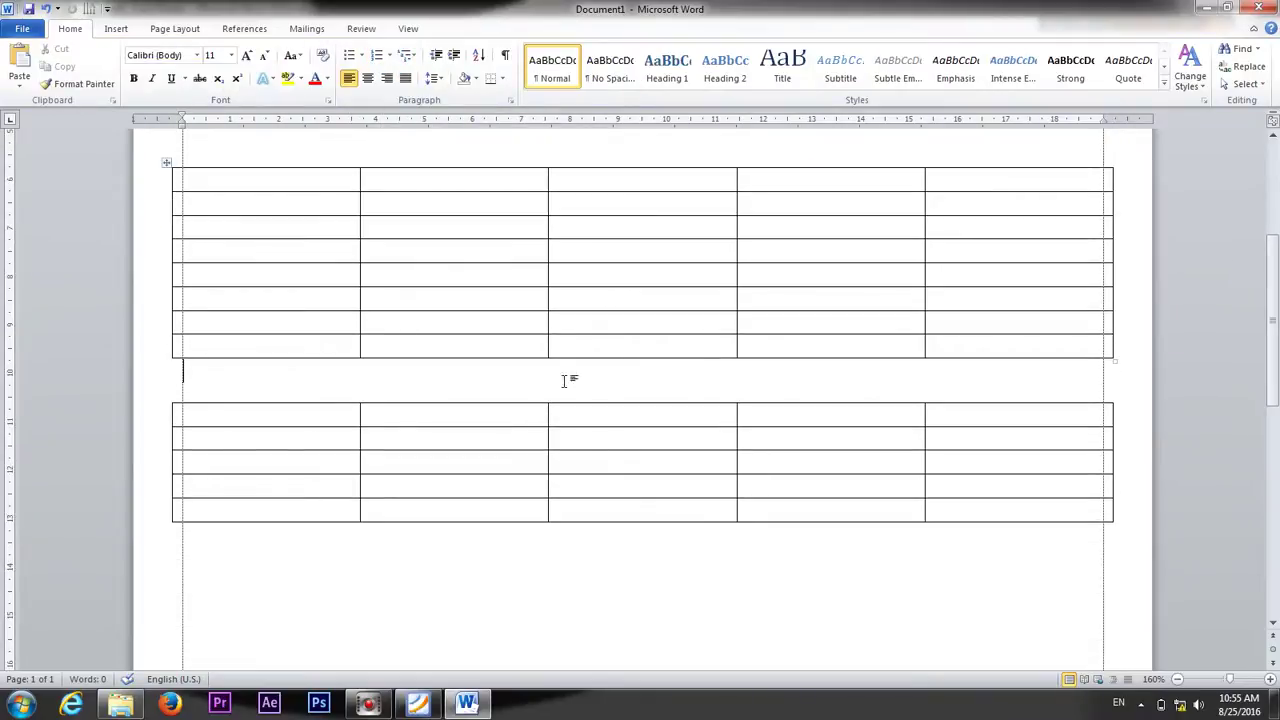
click(489, 416)
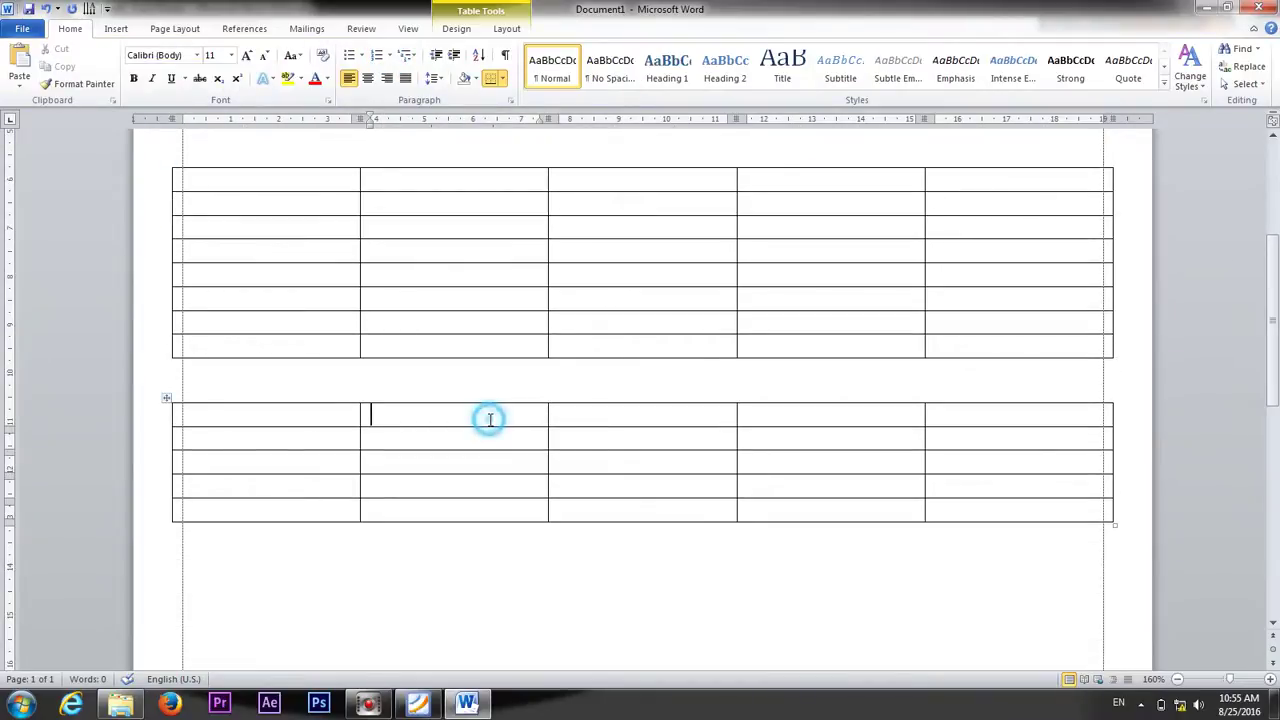
Split the lower table again at its second row, leaving a one-row table above a four-row table.
click(418, 705)
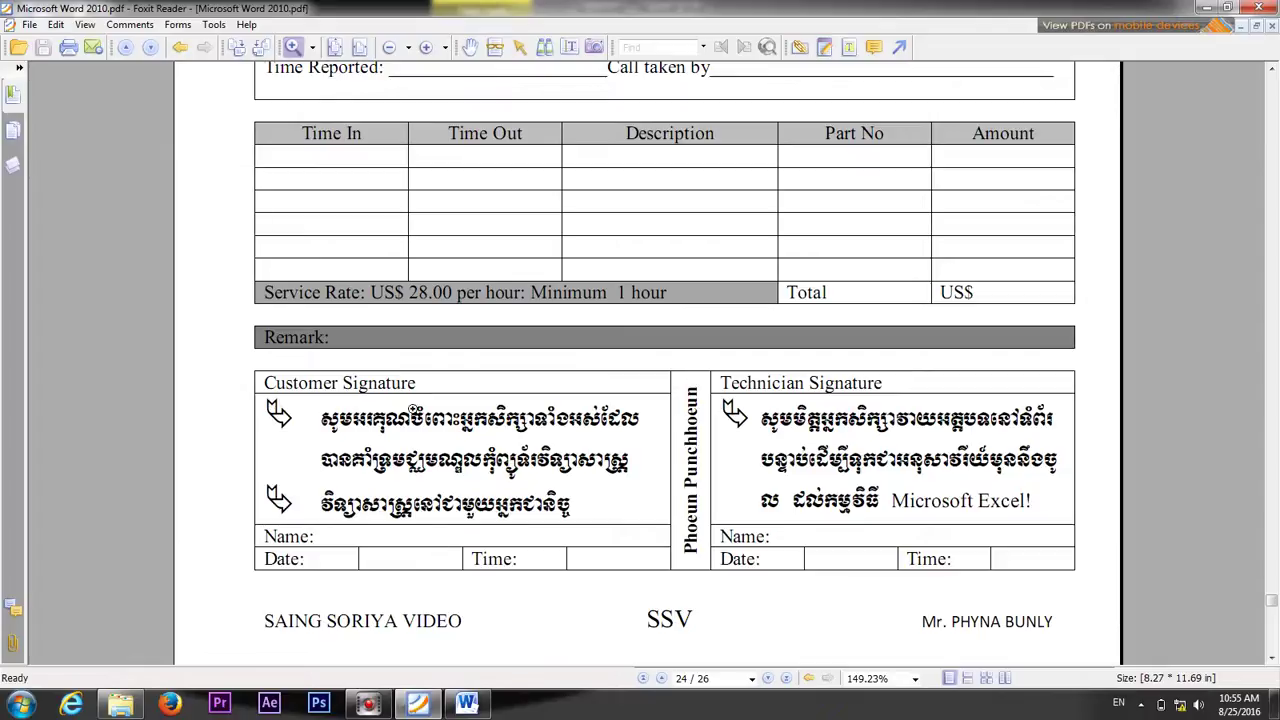
click(467, 705)
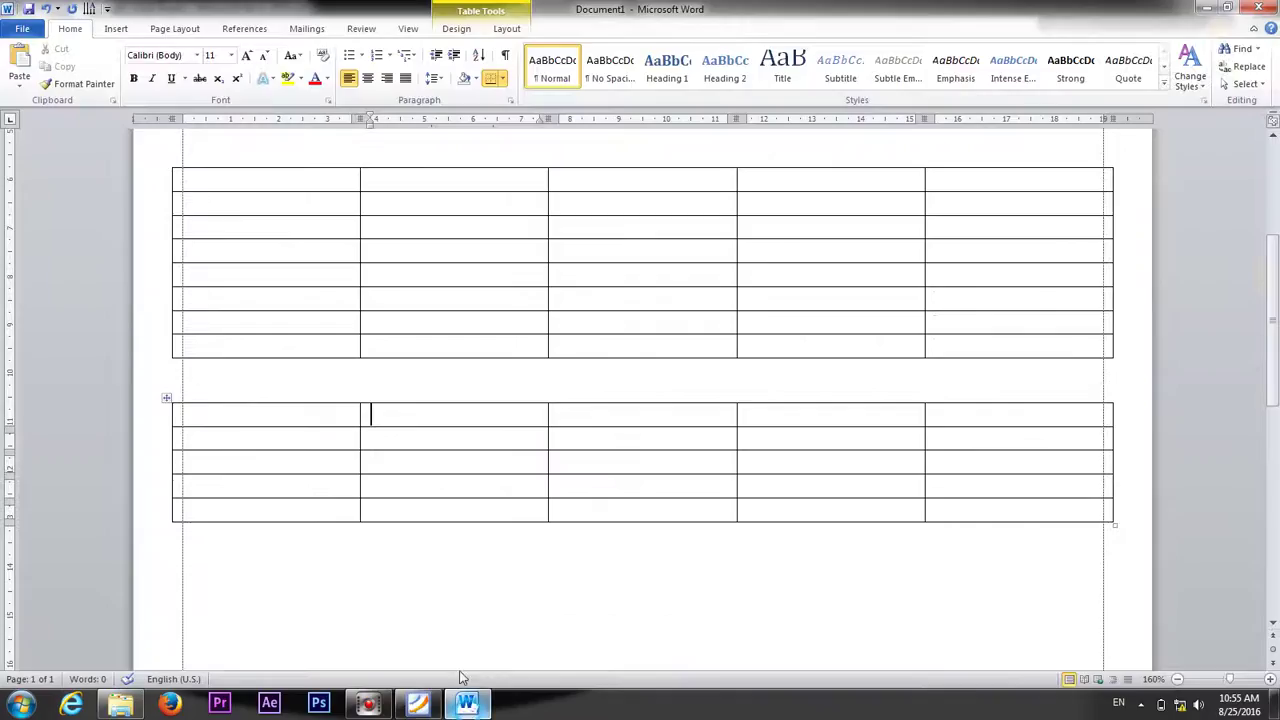
click(276, 436)
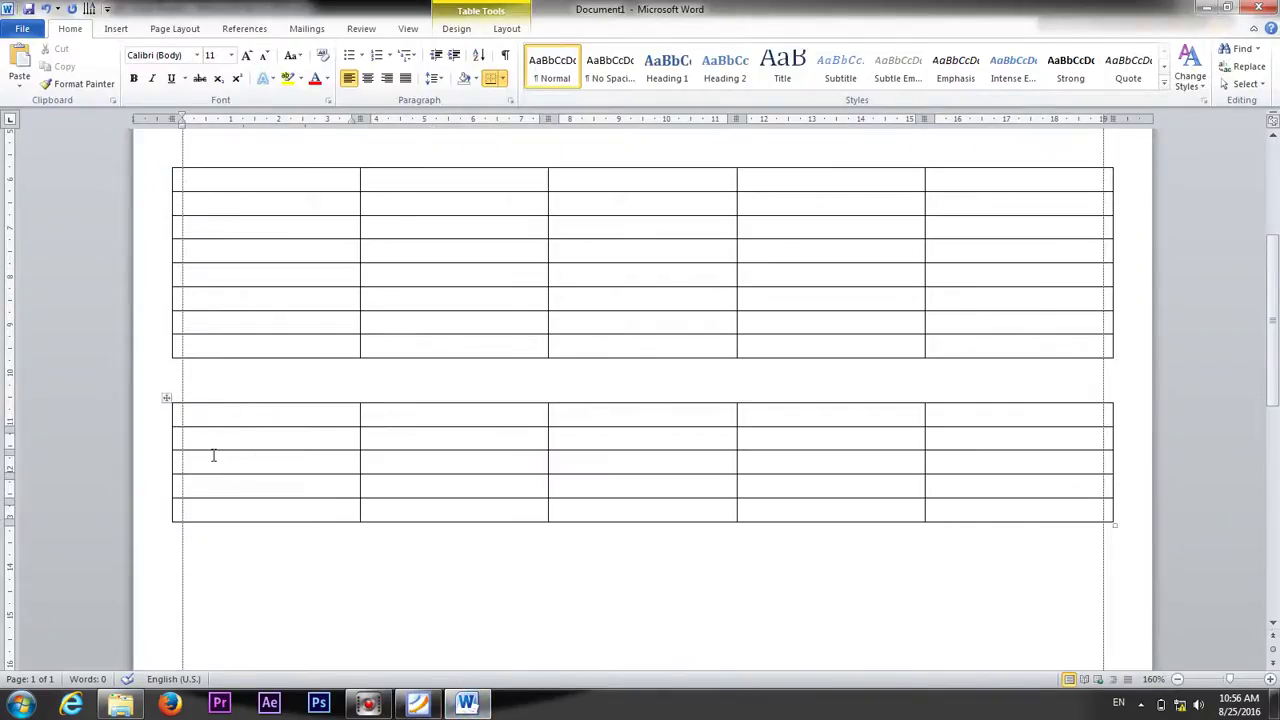
click(517, 30)
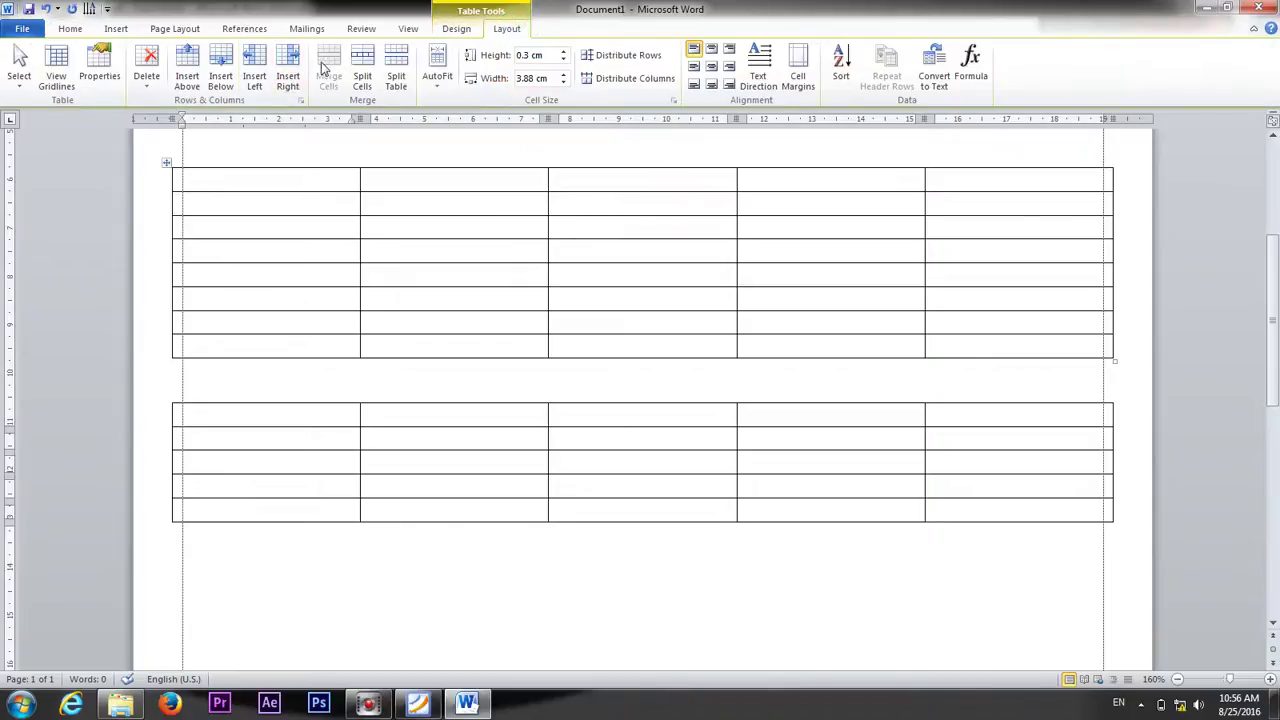
click(155, 440)
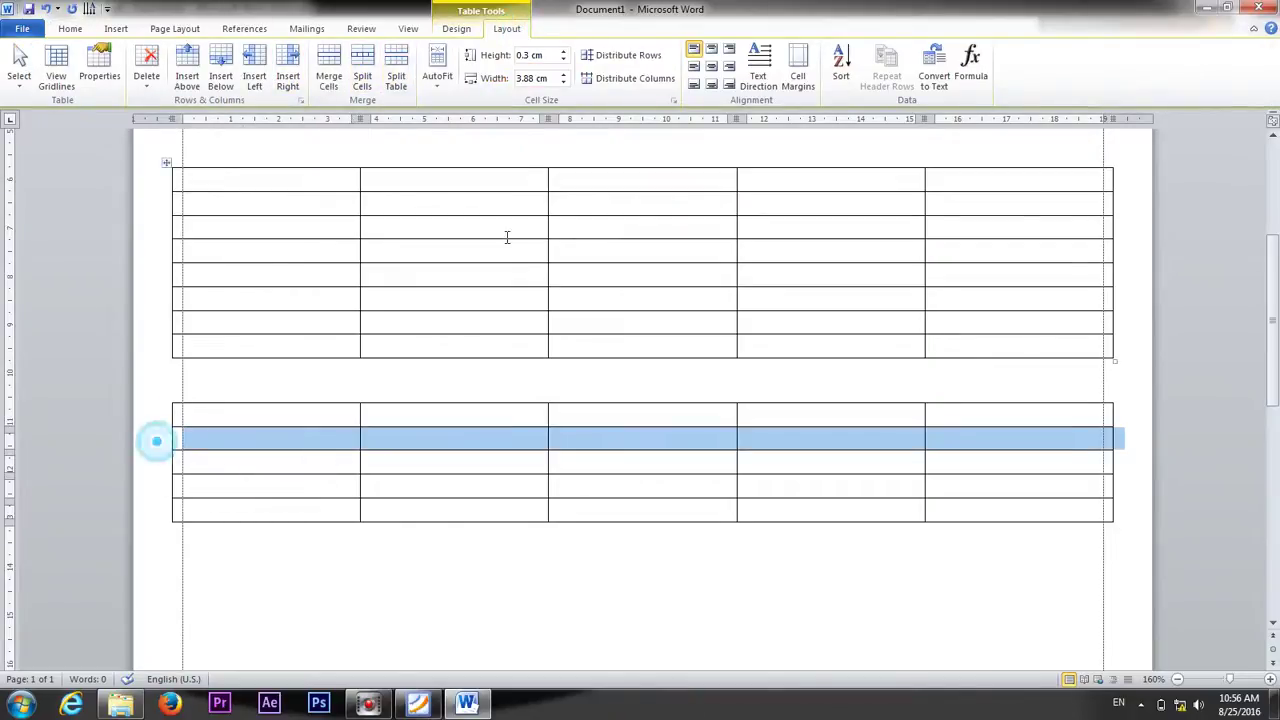
click(400, 60)
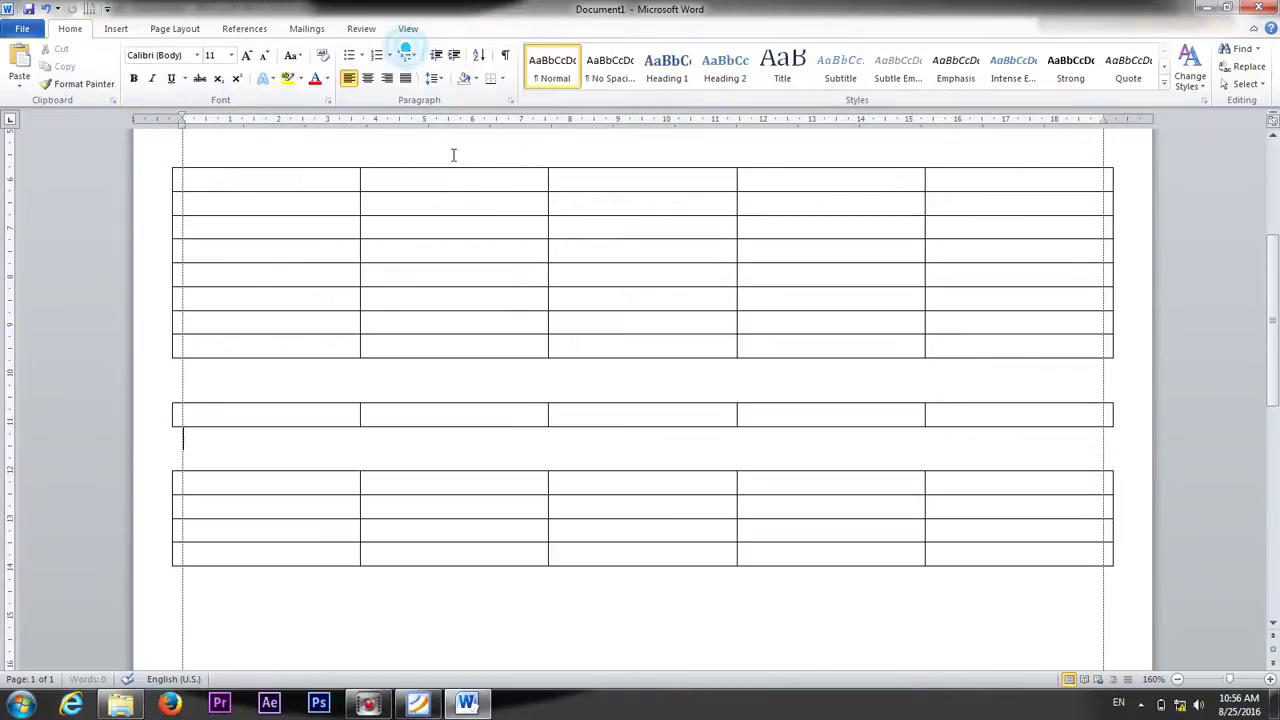
click(500, 487)
Add more rows and another table section below the lower table's bottom row.
click(418, 704)
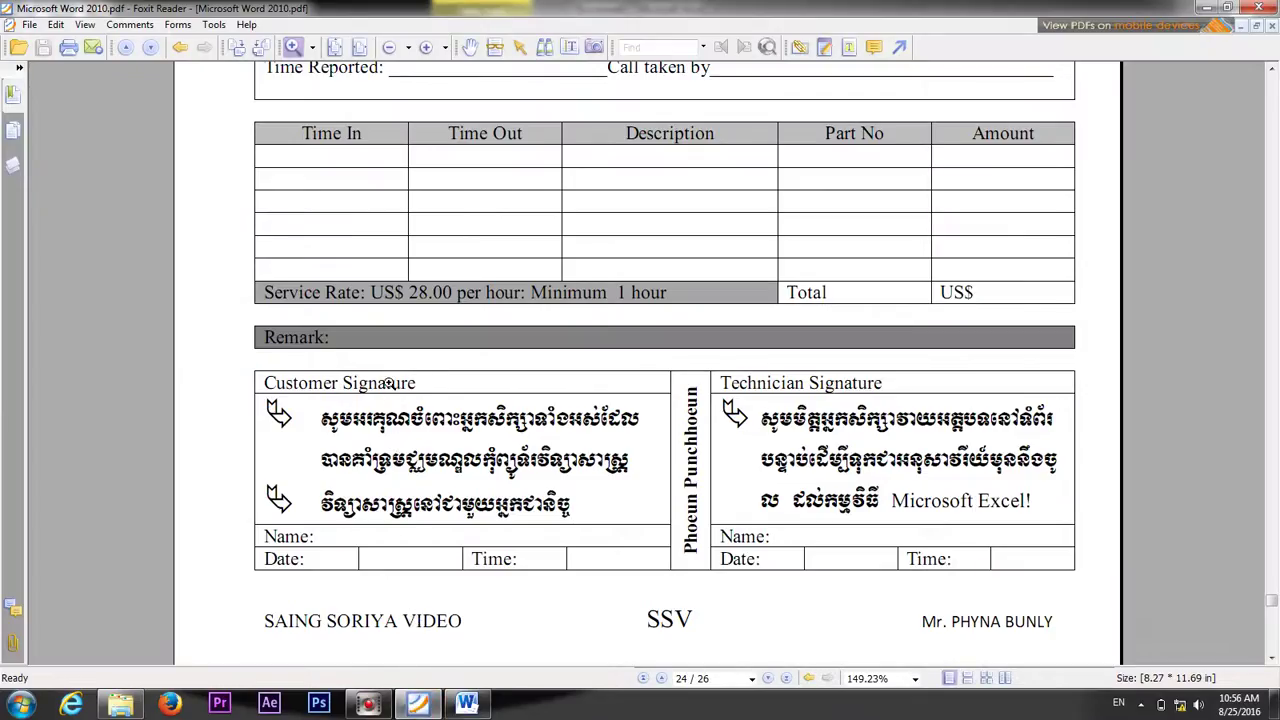
click(467, 704)
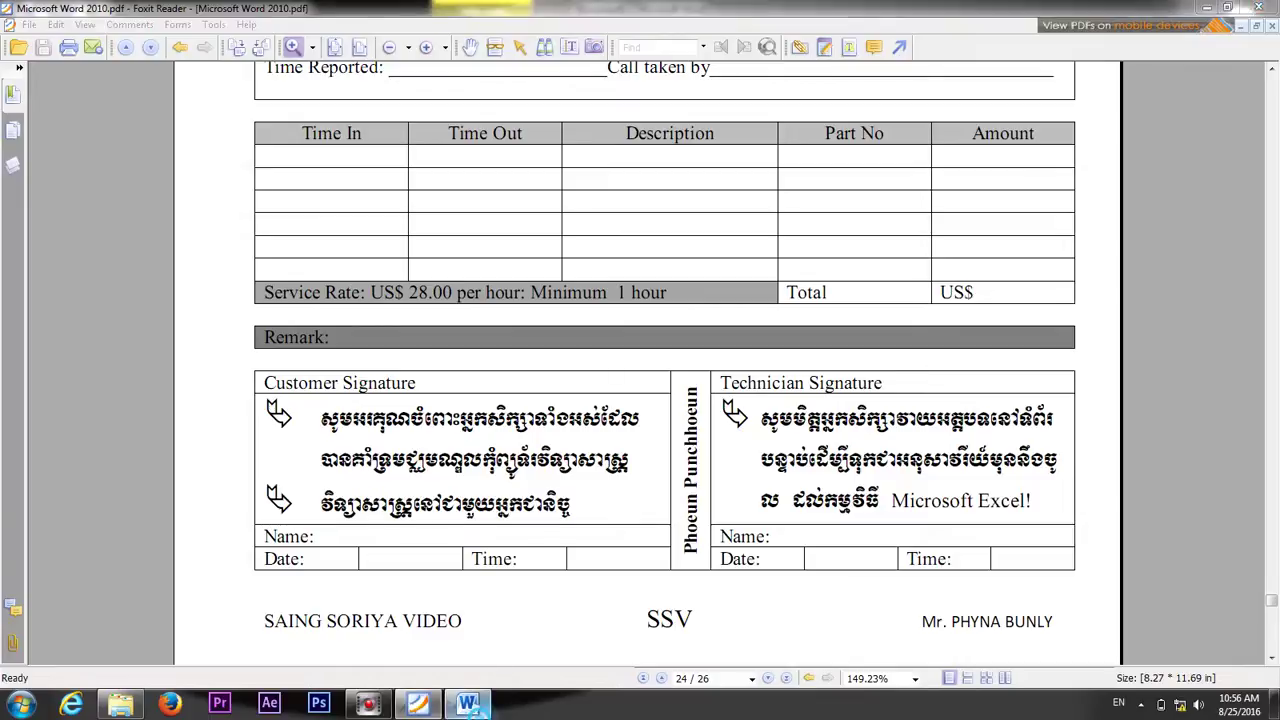
click(404, 502)
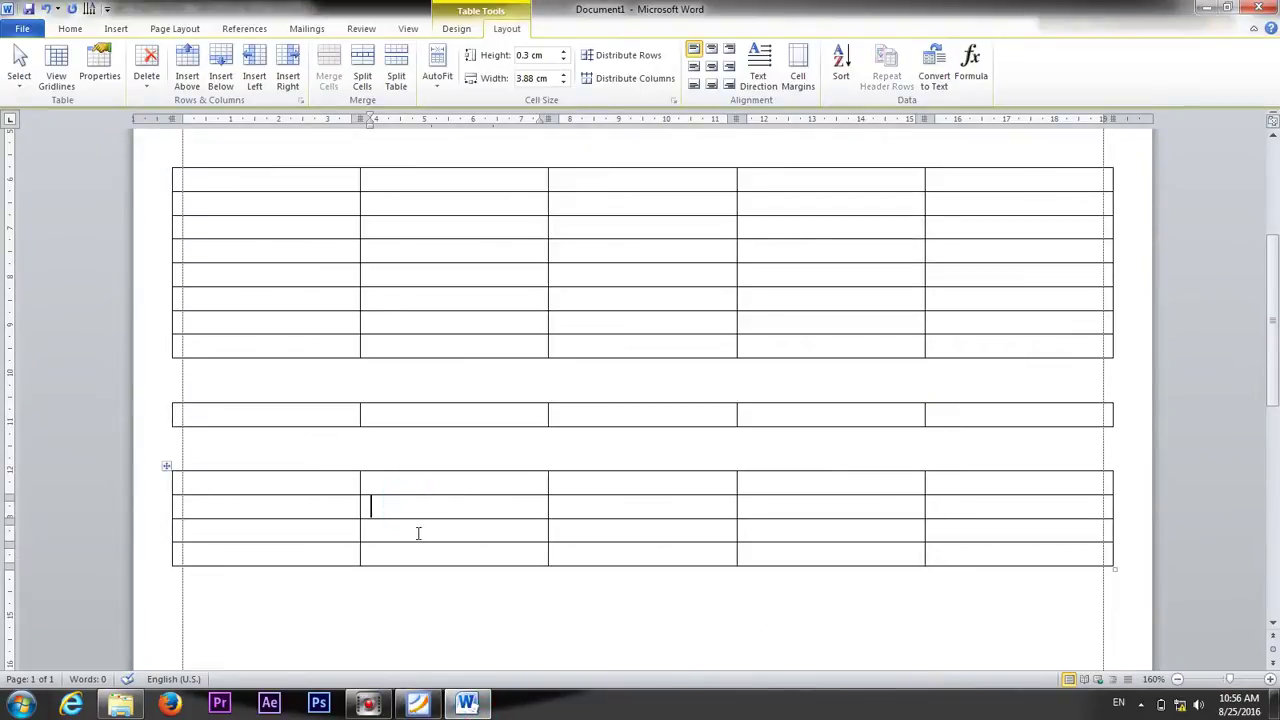
click(418, 537)
click(432, 558)
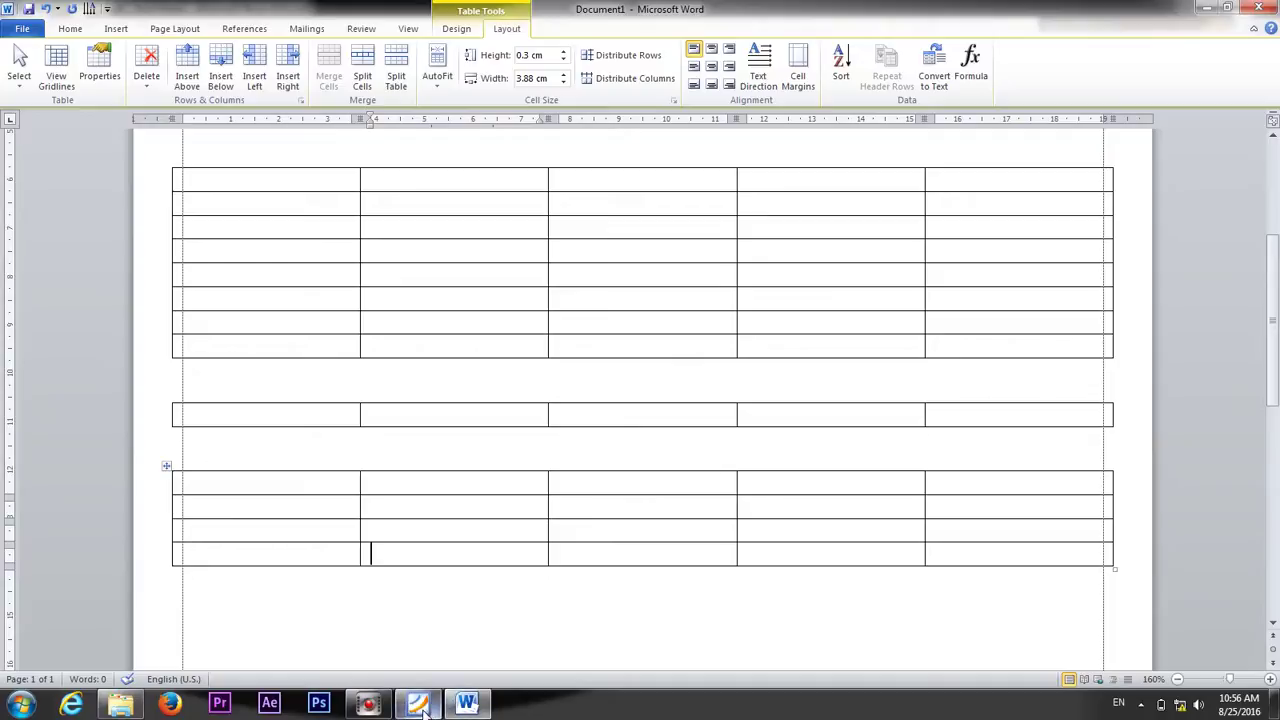
key(ctrl+v)
Zoom and pan the PDF form to review the Company and Contact Person rows.
scroll(669, 487, up, 2)
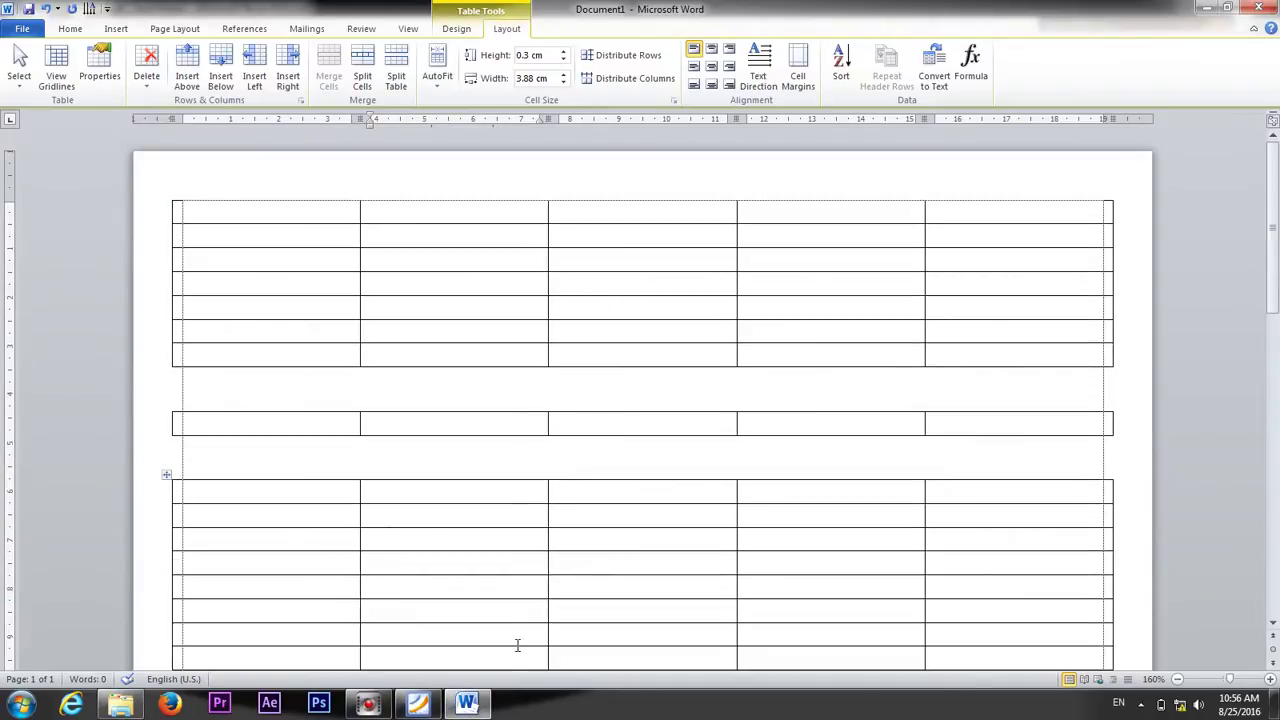
click(453, 706)
mouse_move(567, 227)
mouse_down()
mouse_move(871, 301)
mouse_move(1278, 244)
mouse_move(563, 229)
mouse_up()
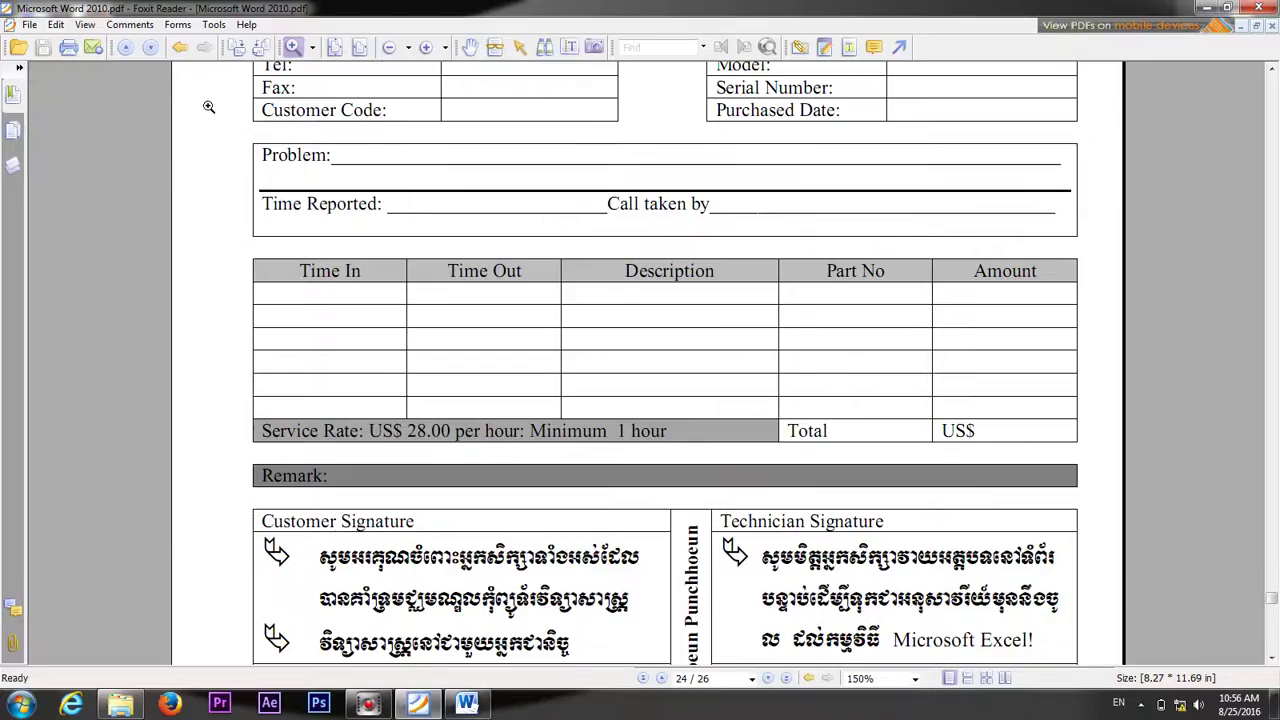
click(469, 47)
drag(718, 218, 681, 404)
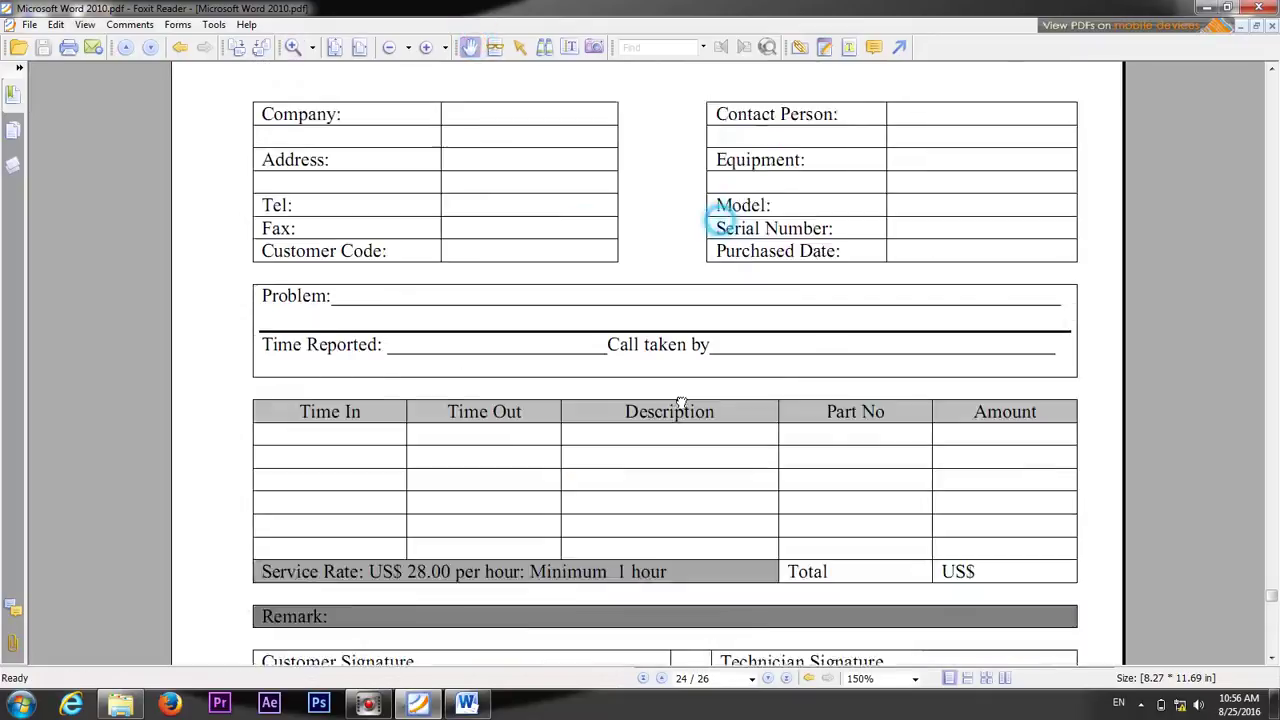
scroll(700, 297, up, 3)
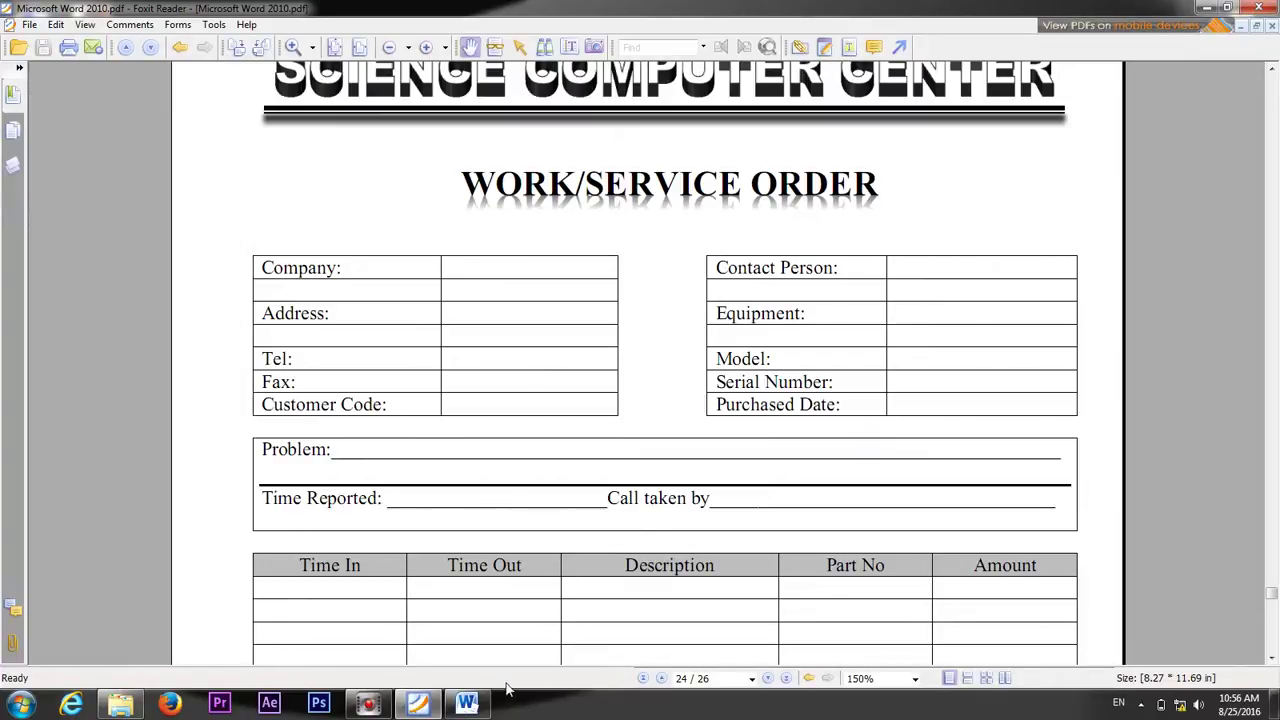
click(467, 704)
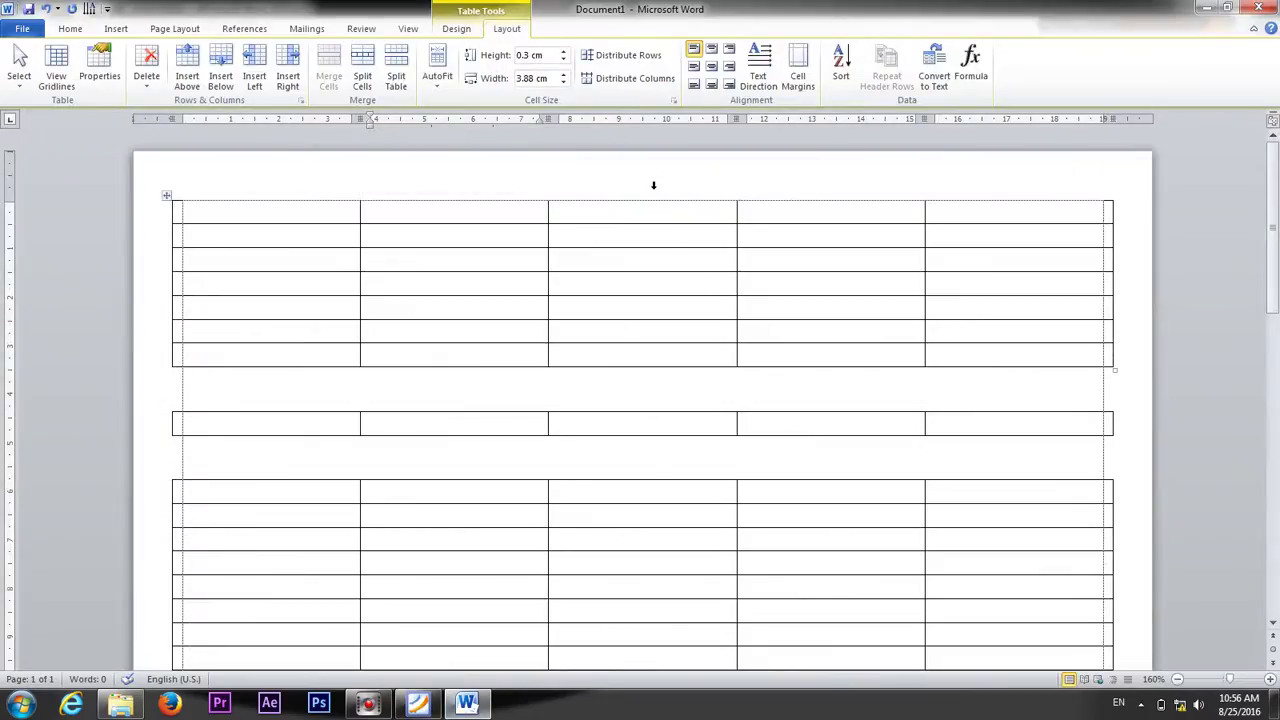
Remove the bottom, top and inside borders from the top table's third column.
click(647, 190)
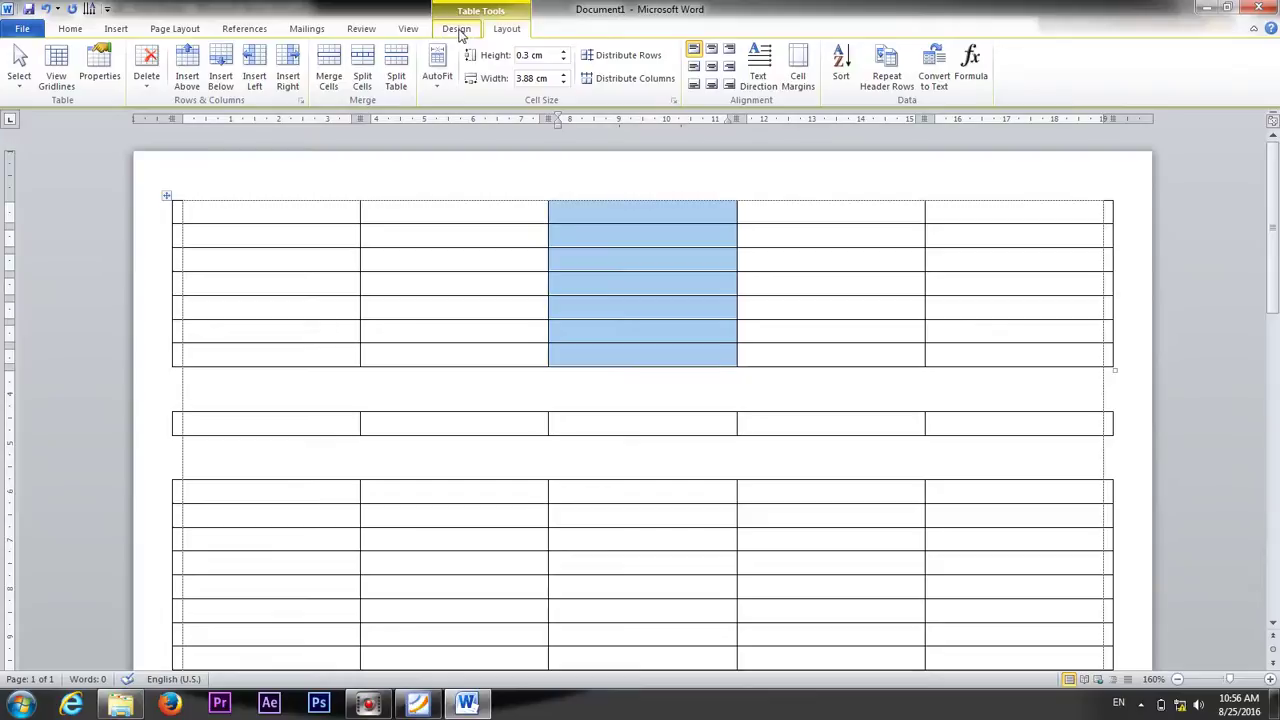
click(458, 30)
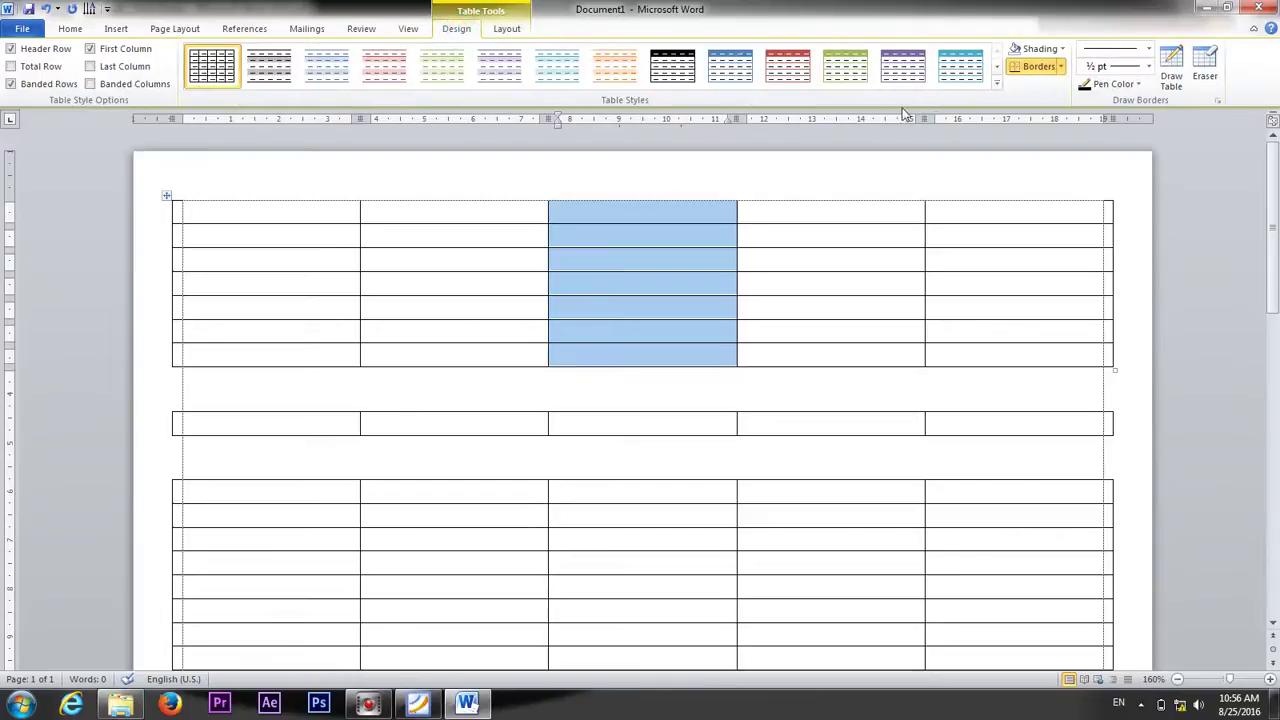
click(1062, 66)
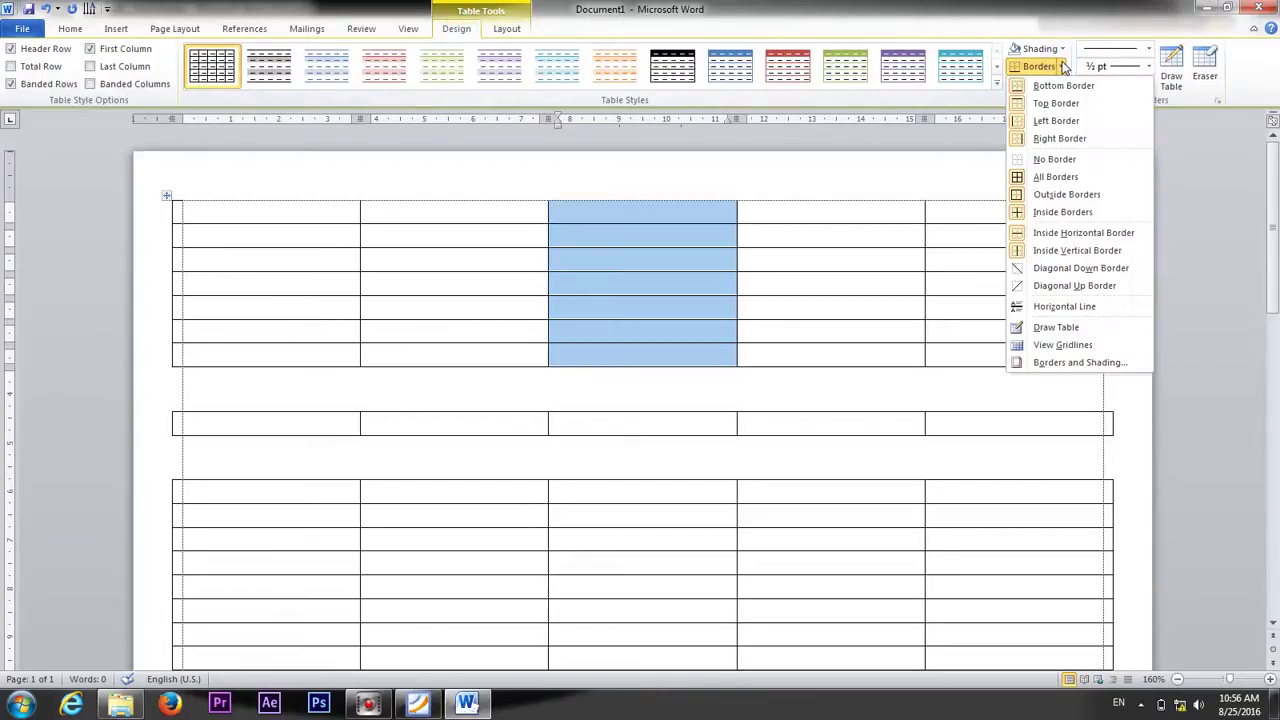
click(1065, 87)
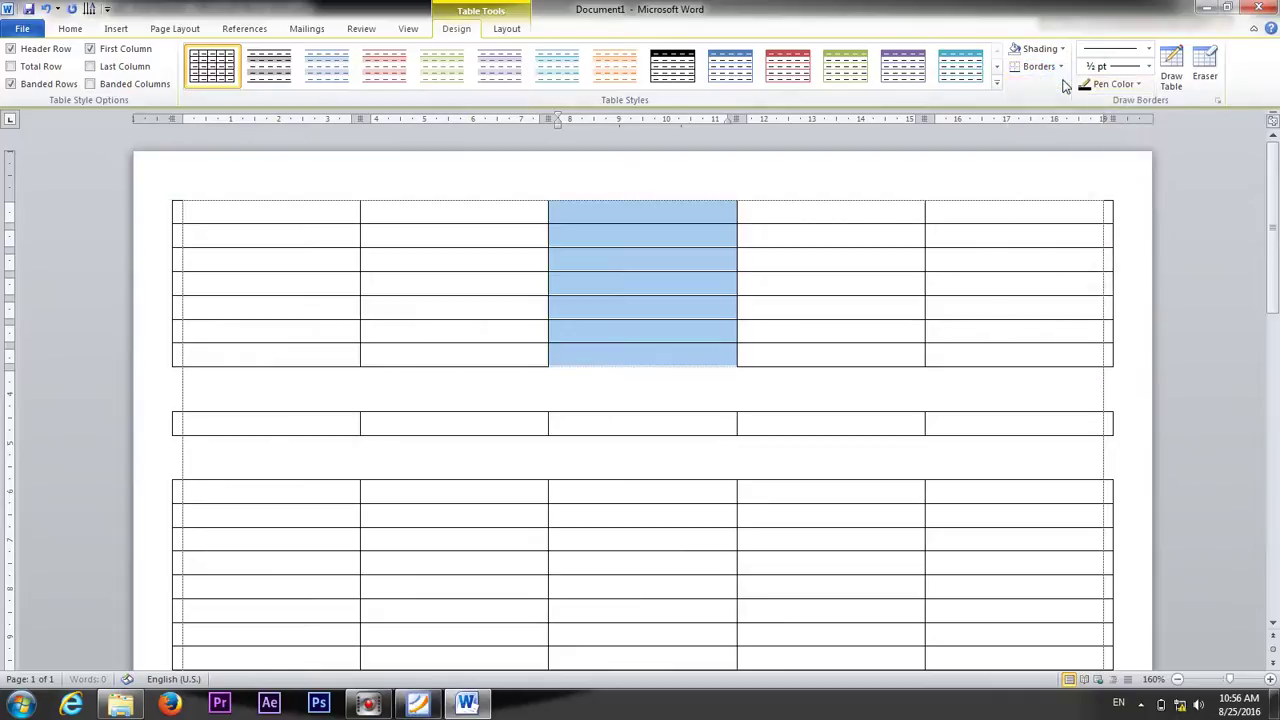
click(1062, 66)
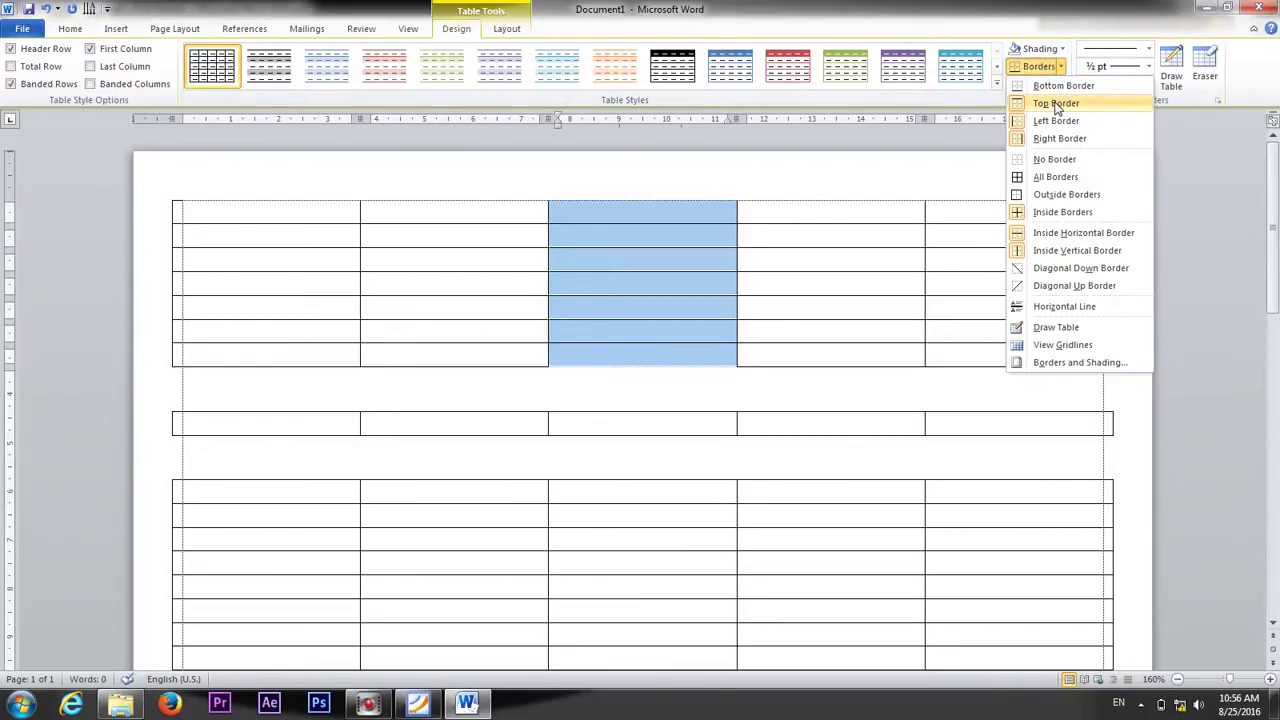
click(1057, 104)
click(1063, 67)
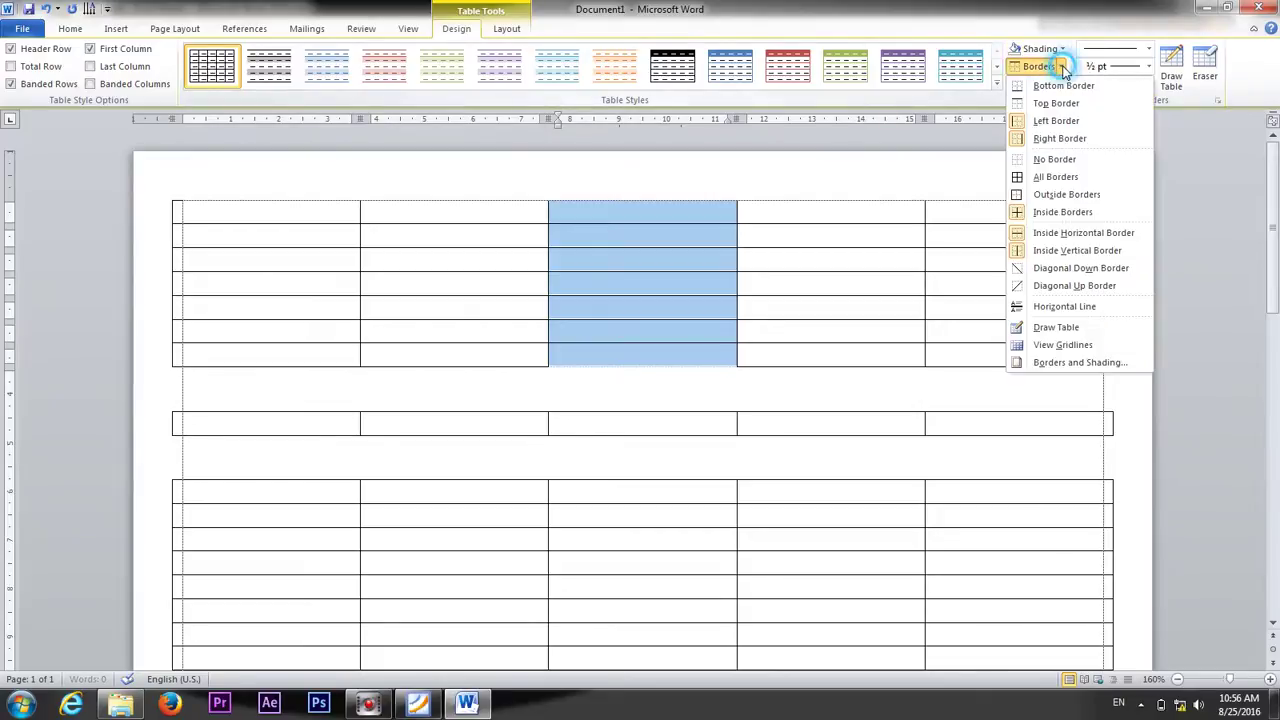
click(1060, 213)
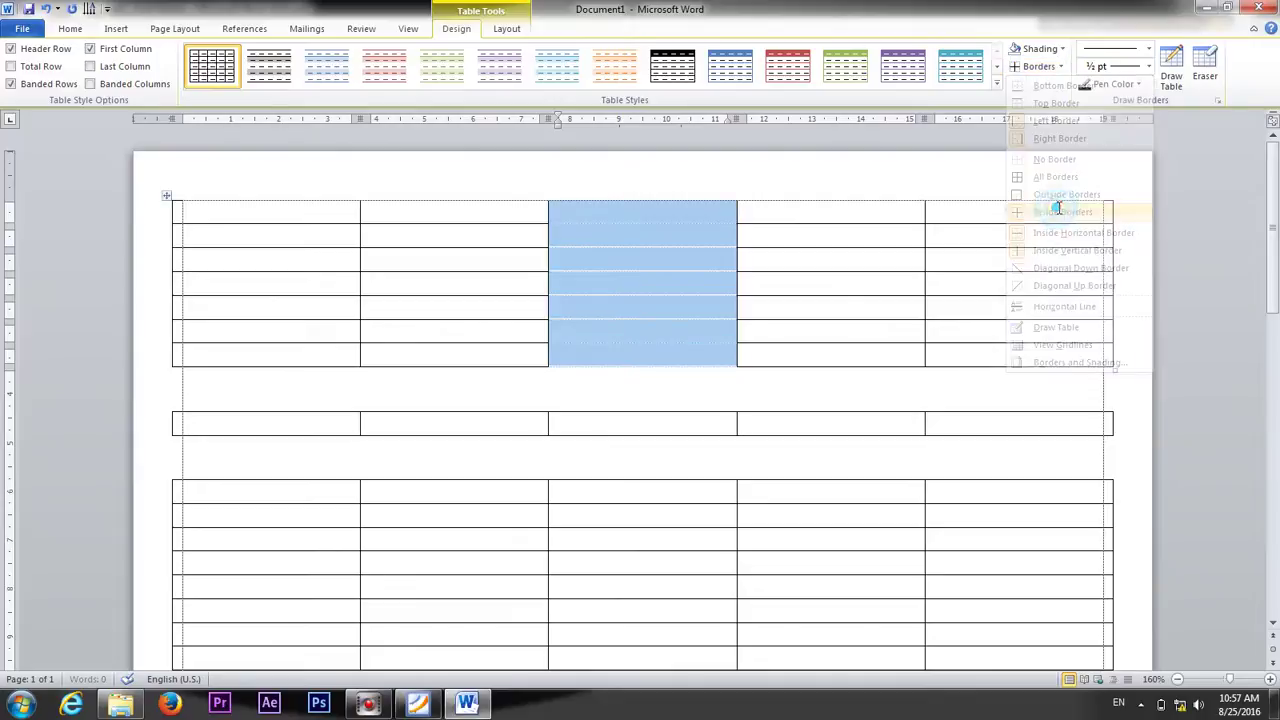
click(668, 262)
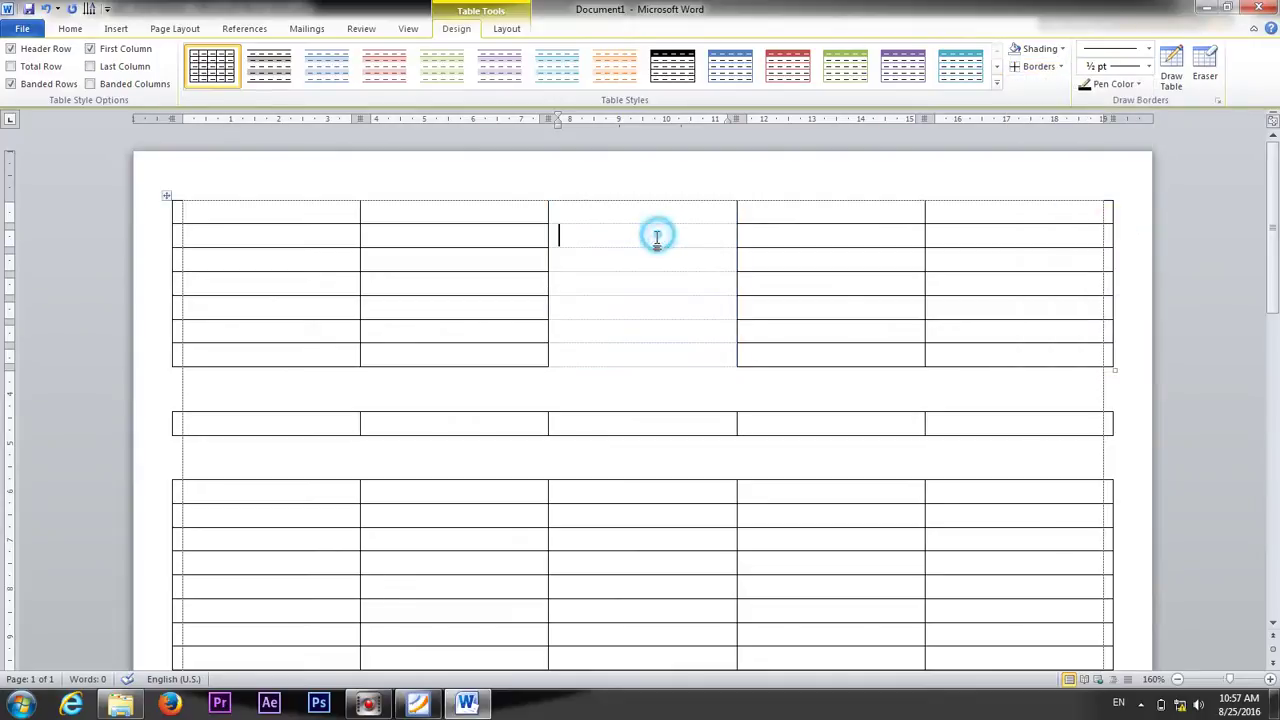
Check the borderless middle column in Print preview, then return to editing.
click(634, 180)
click(639, 308)
click(20, 28)
click(28, 233)
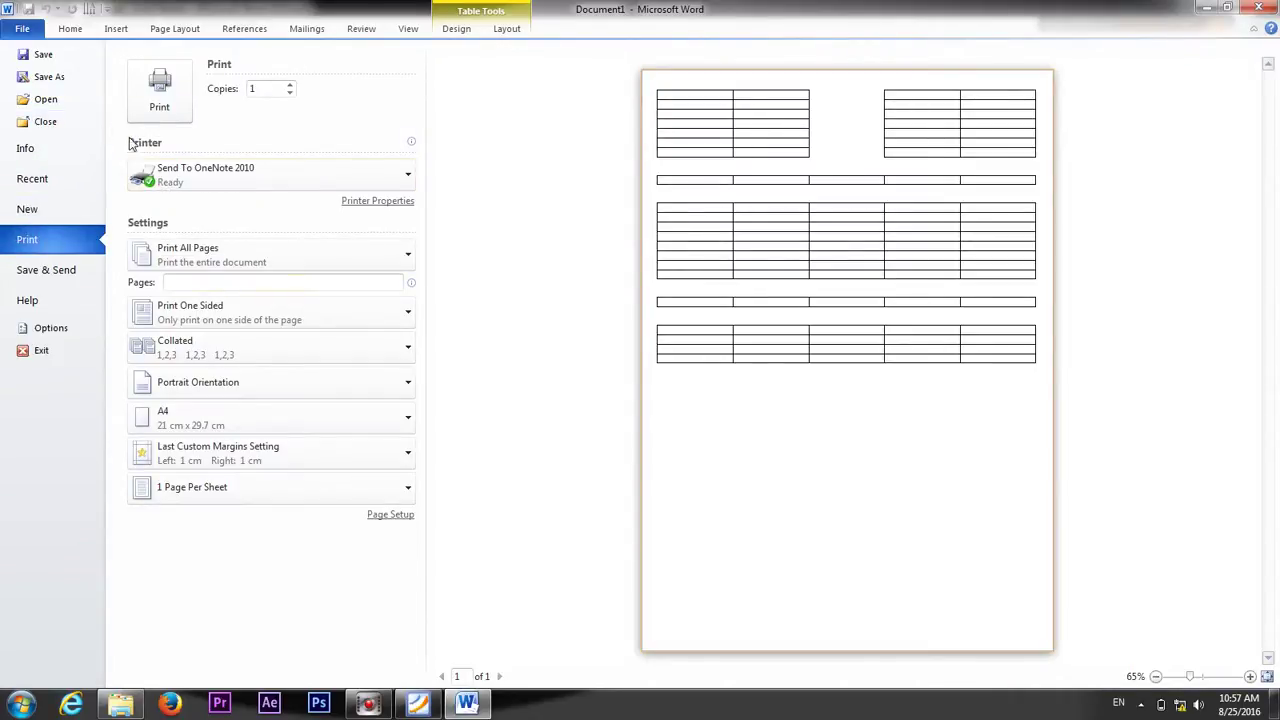
click(66, 30)
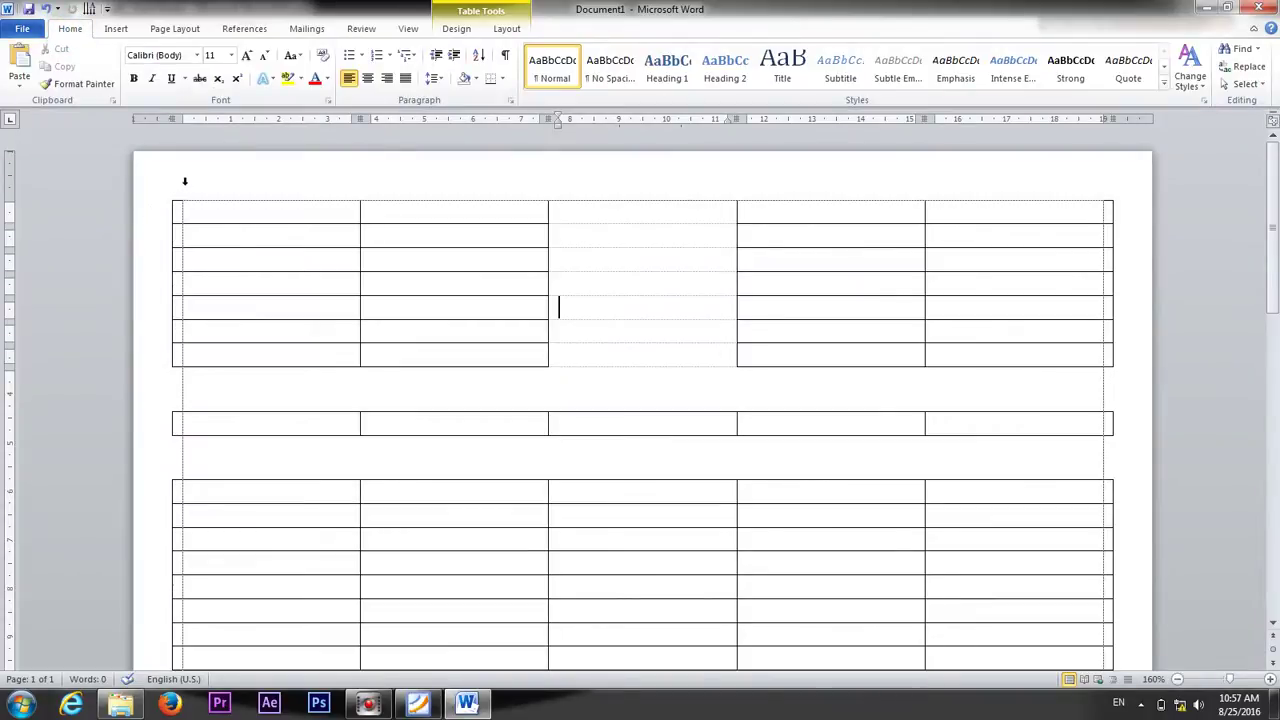
click(626, 336)
Widen the top table's first two columns to the right using the ruler.
click(624, 308)
click(622, 288)
drag(275, 236, 455, 258)
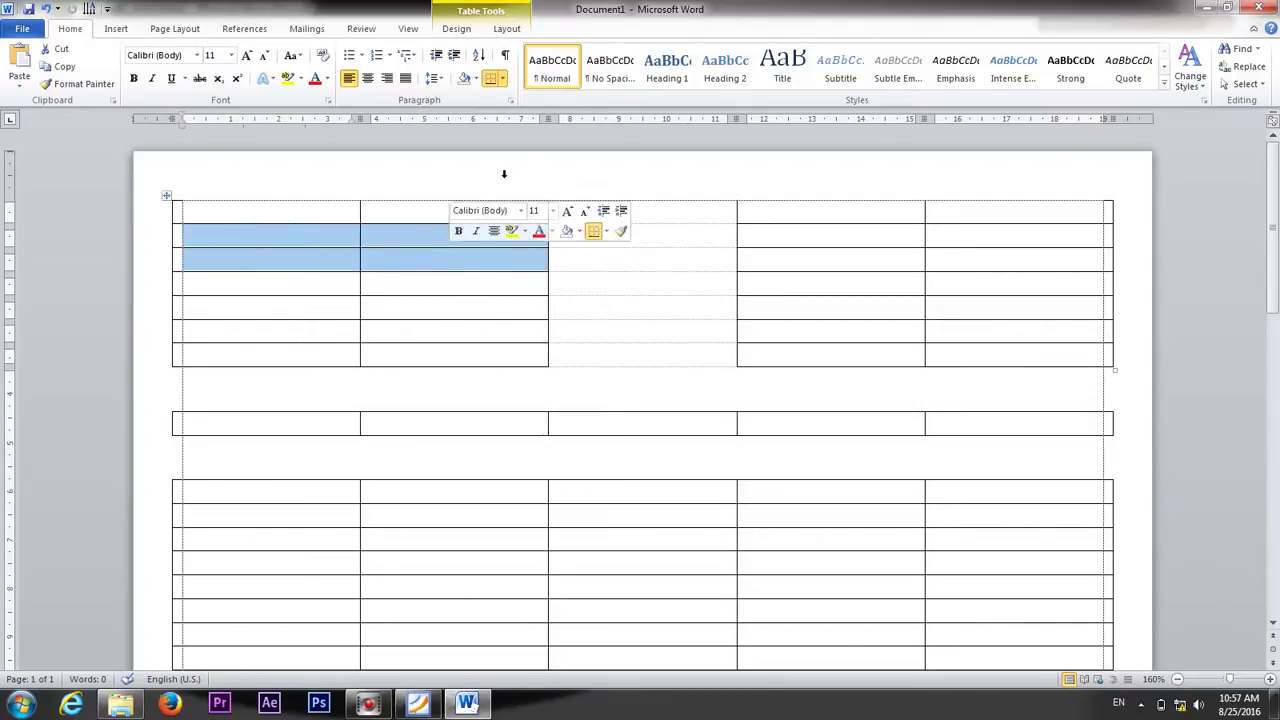
drag(541, 120, 568, 124)
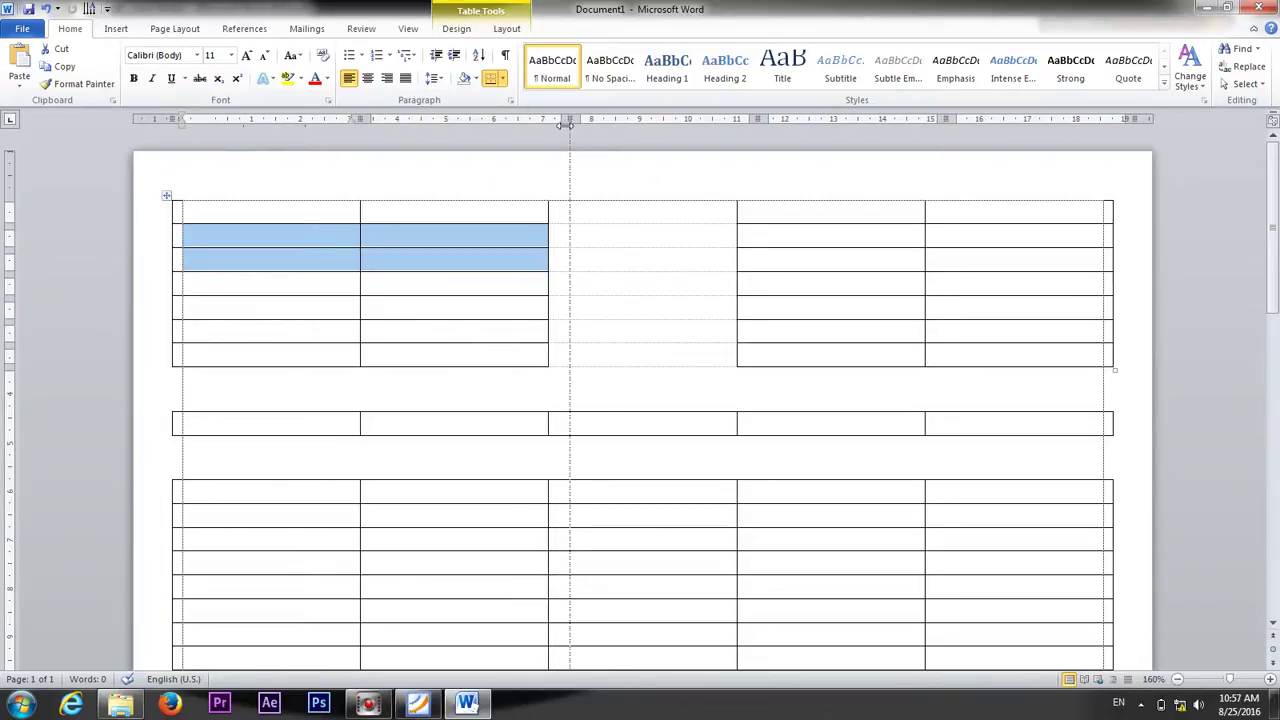
drag(567, 124, 578, 128)
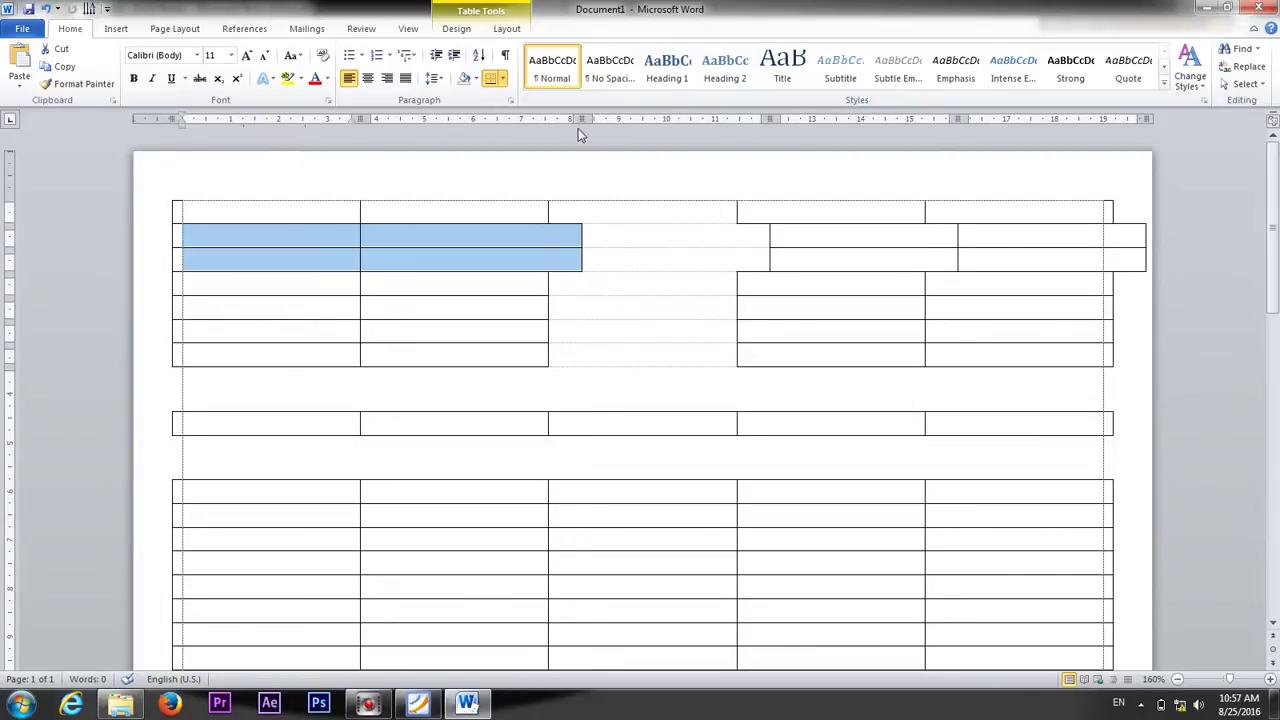
key(ctrl+z)
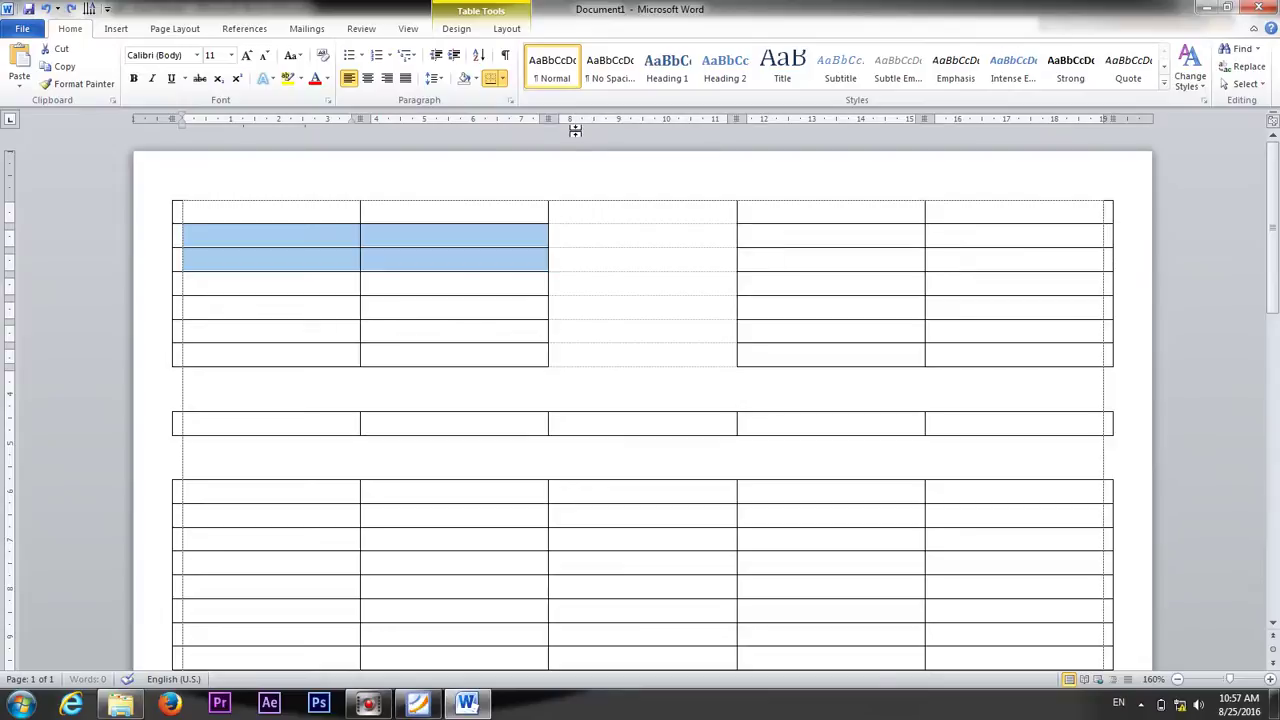
drag(262, 178, 393, 186)
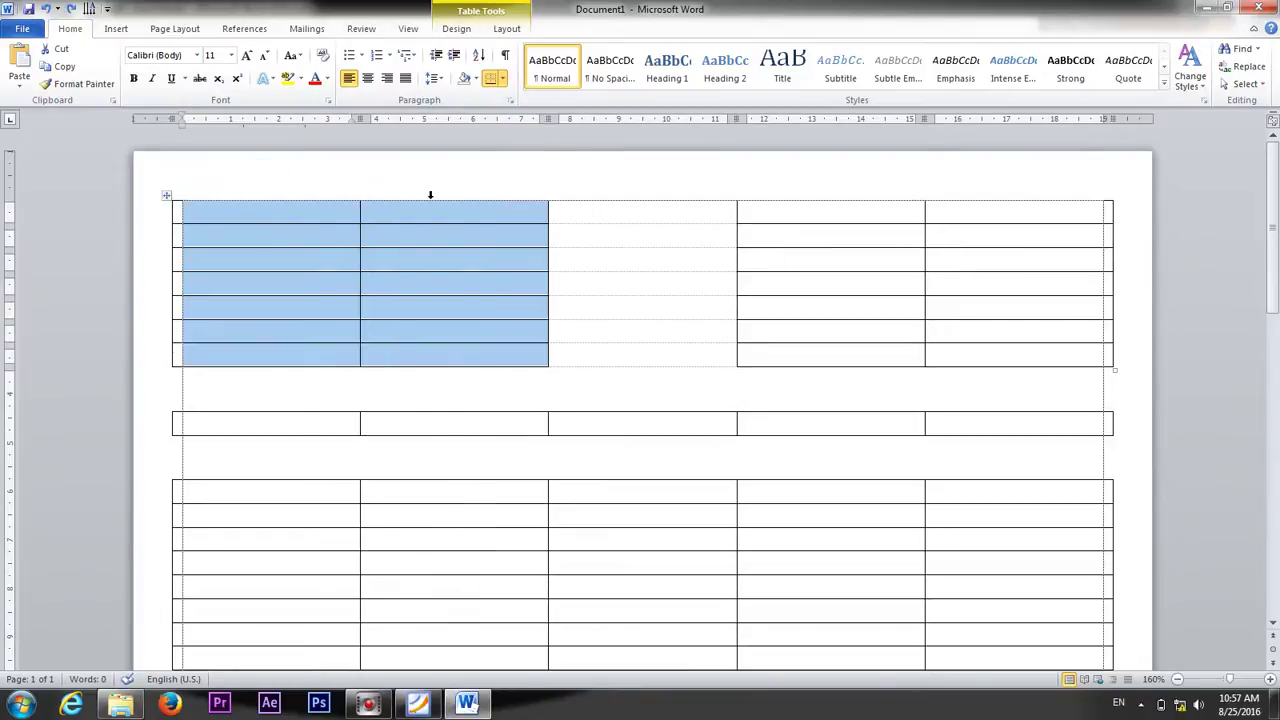
drag(548, 118, 584, 114)
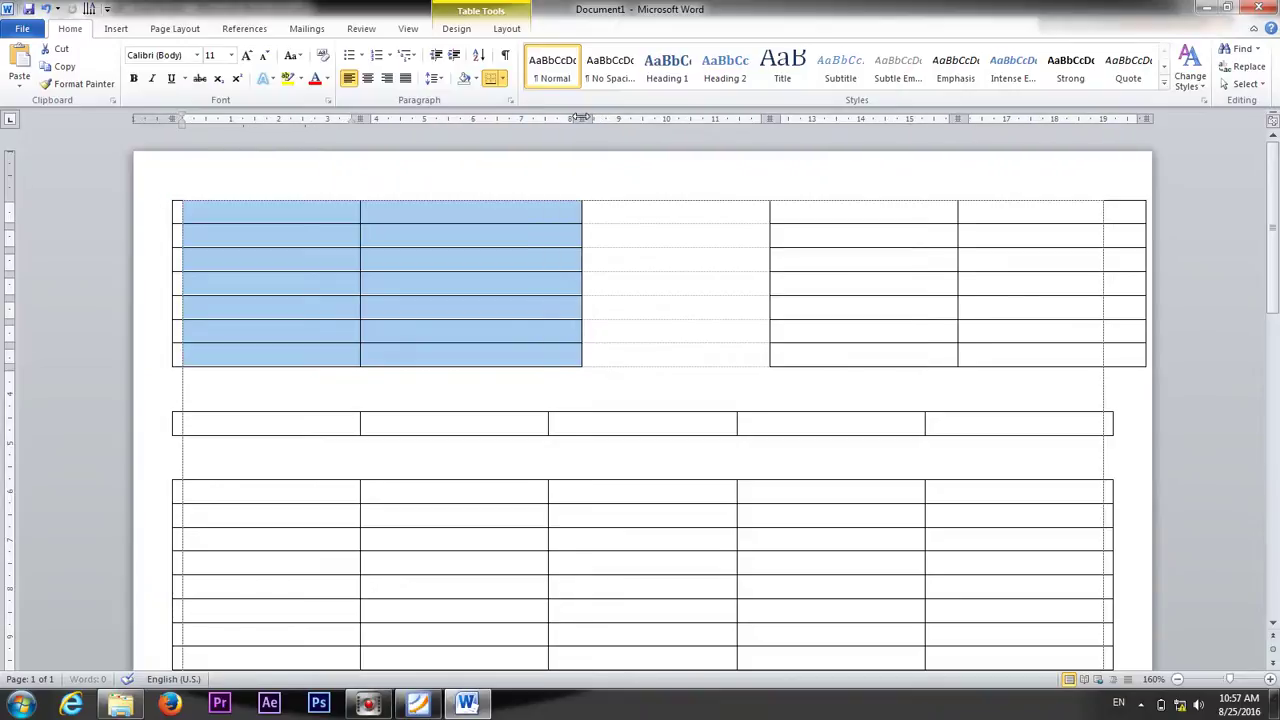
click(688, 275)
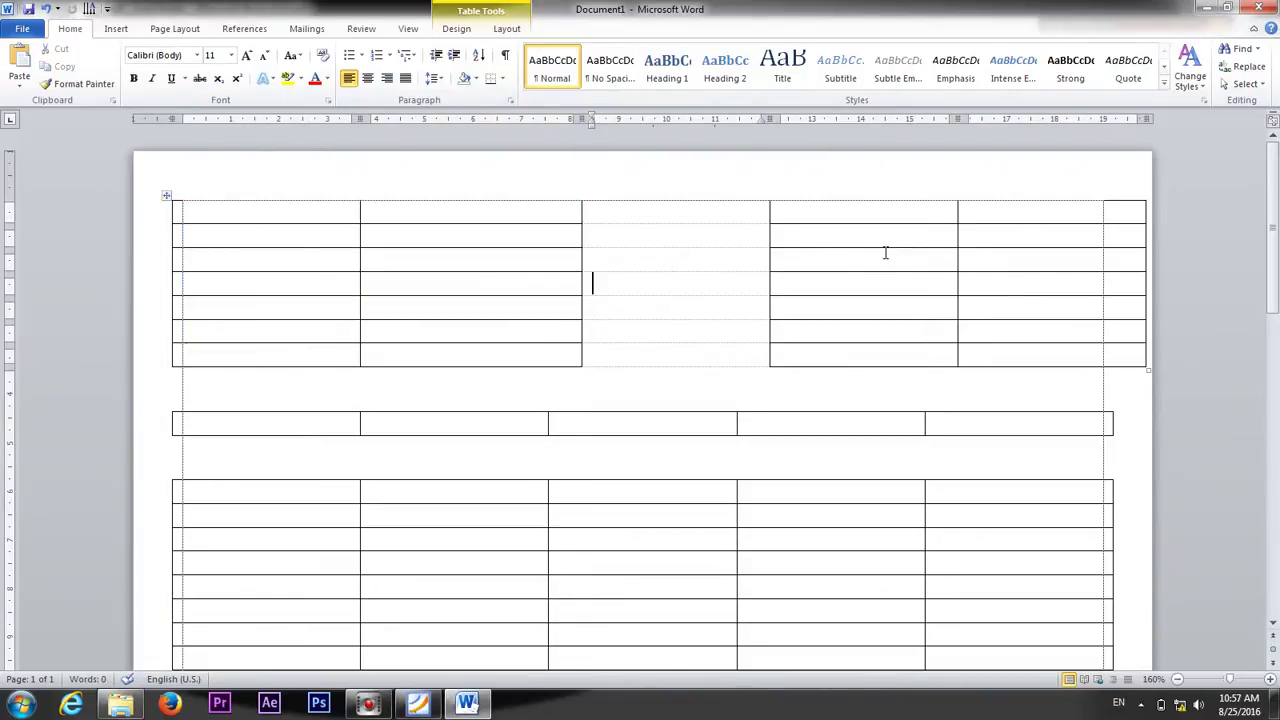
Shift the top table's two right-hand columns left on the ruler.
drag(1027, 178, 923, 172)
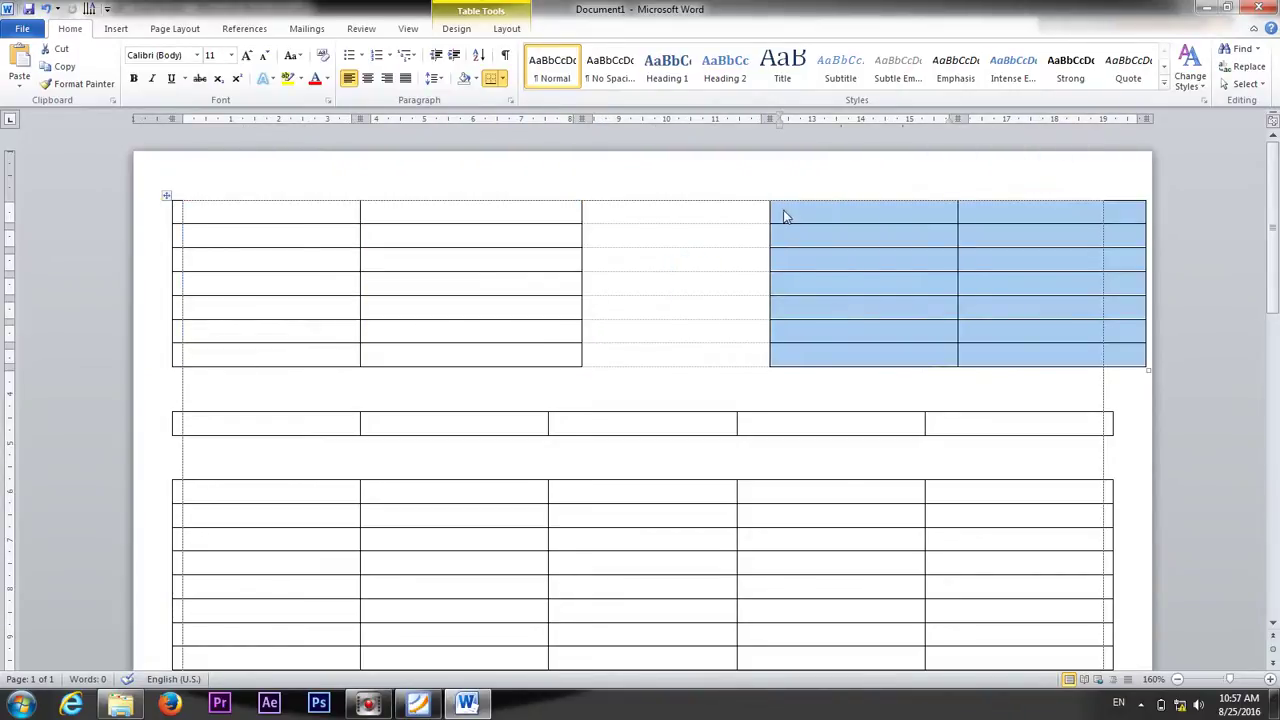
drag(768, 118, 704, 118)
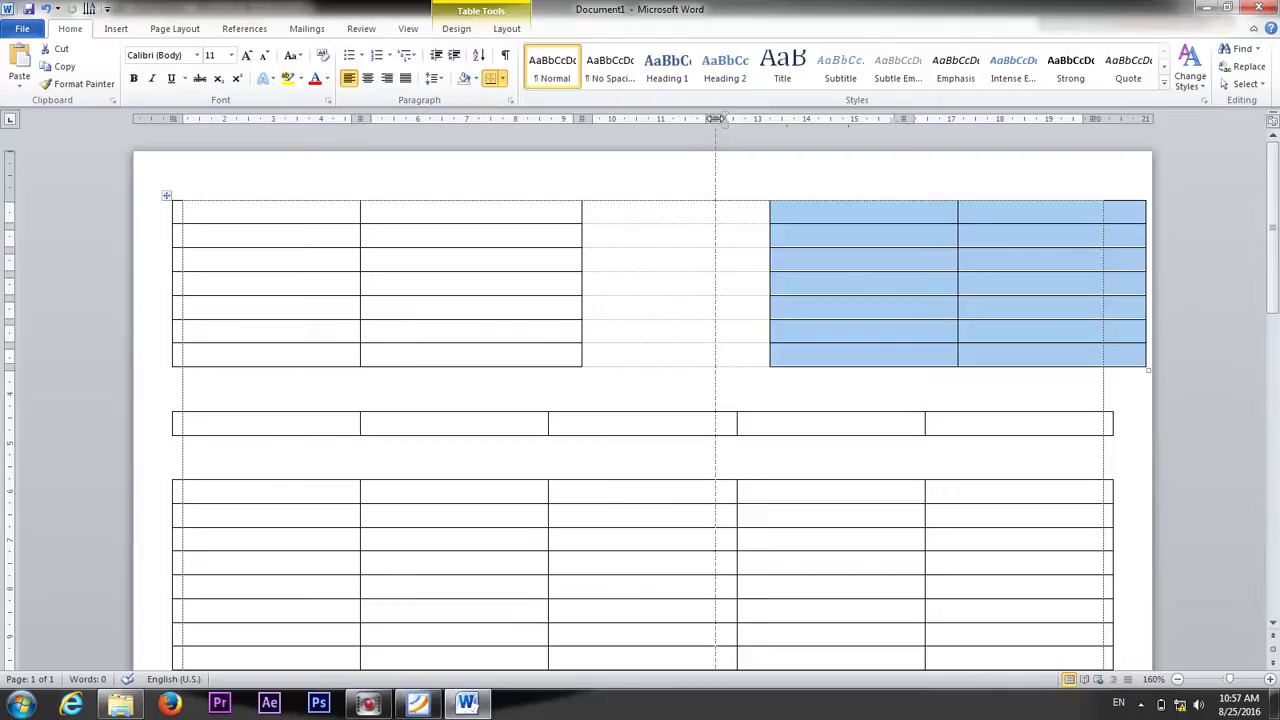
drag(698, 118, 700, 118)
Nudge the left and right column pairs' ruler markers to rebalance the two blocks.
drag(465, 190, 285, 190)
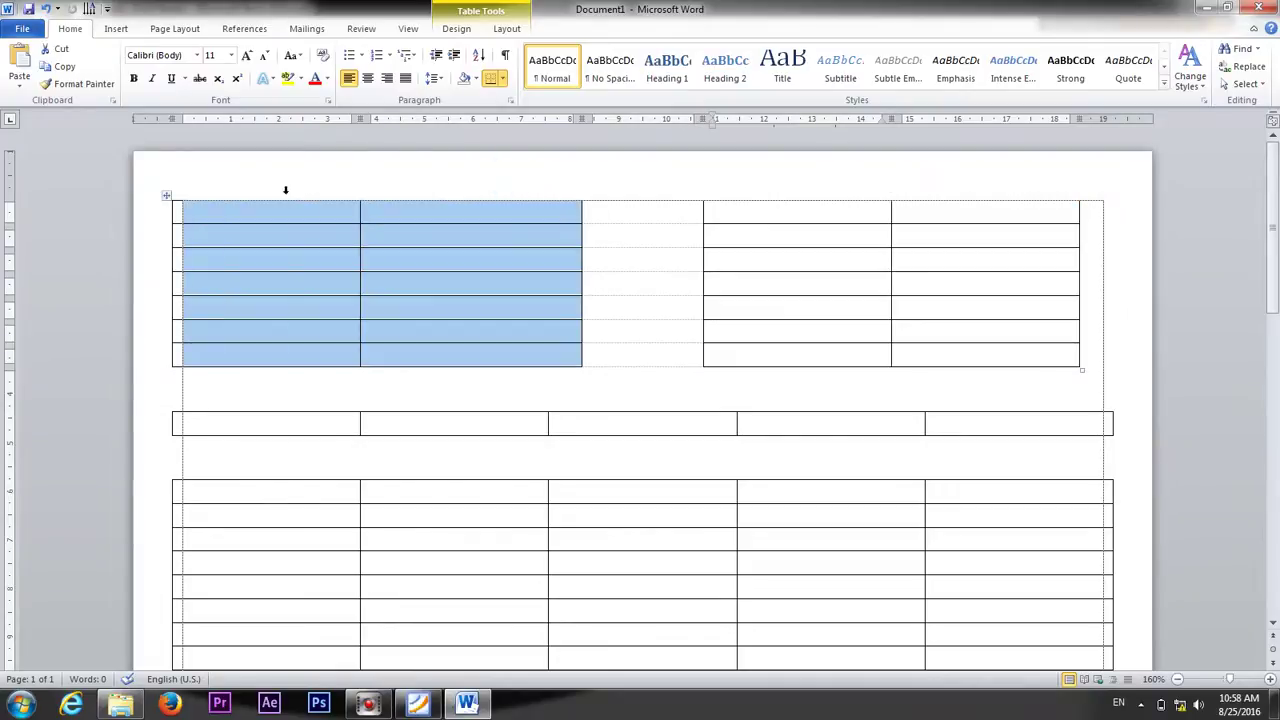
drag(588, 122, 597, 124)
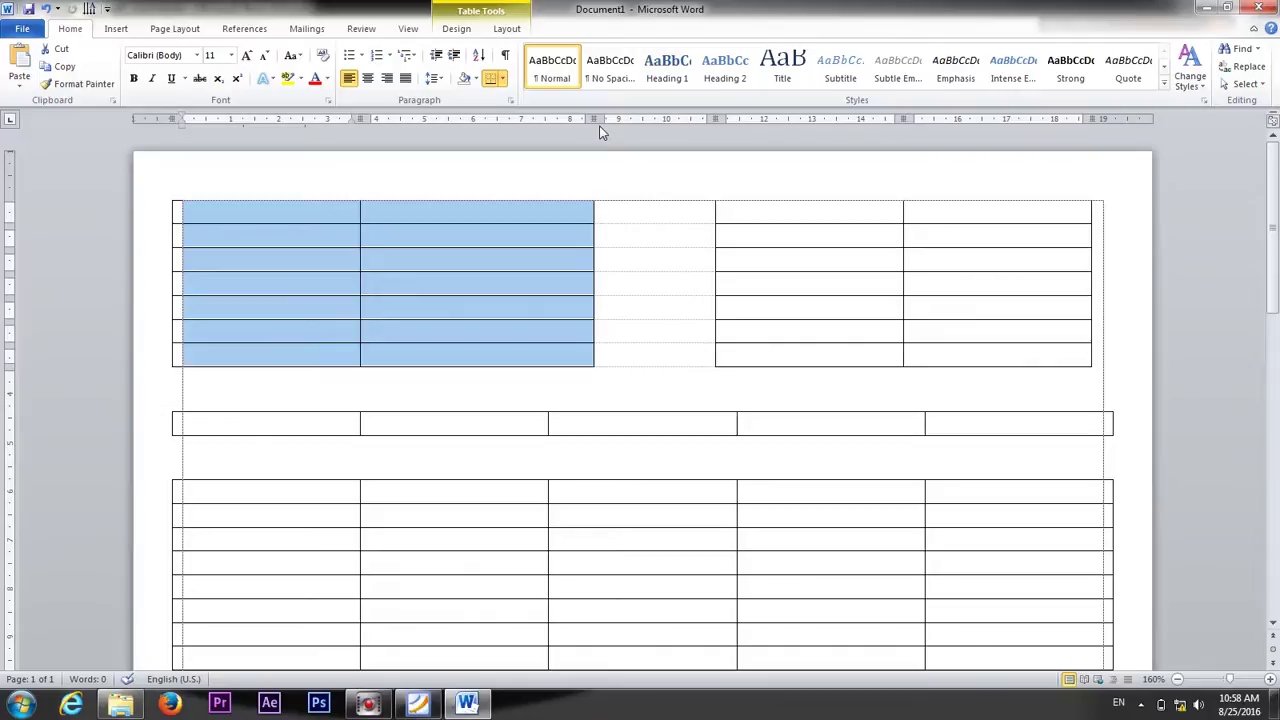
drag(791, 186, 954, 200)
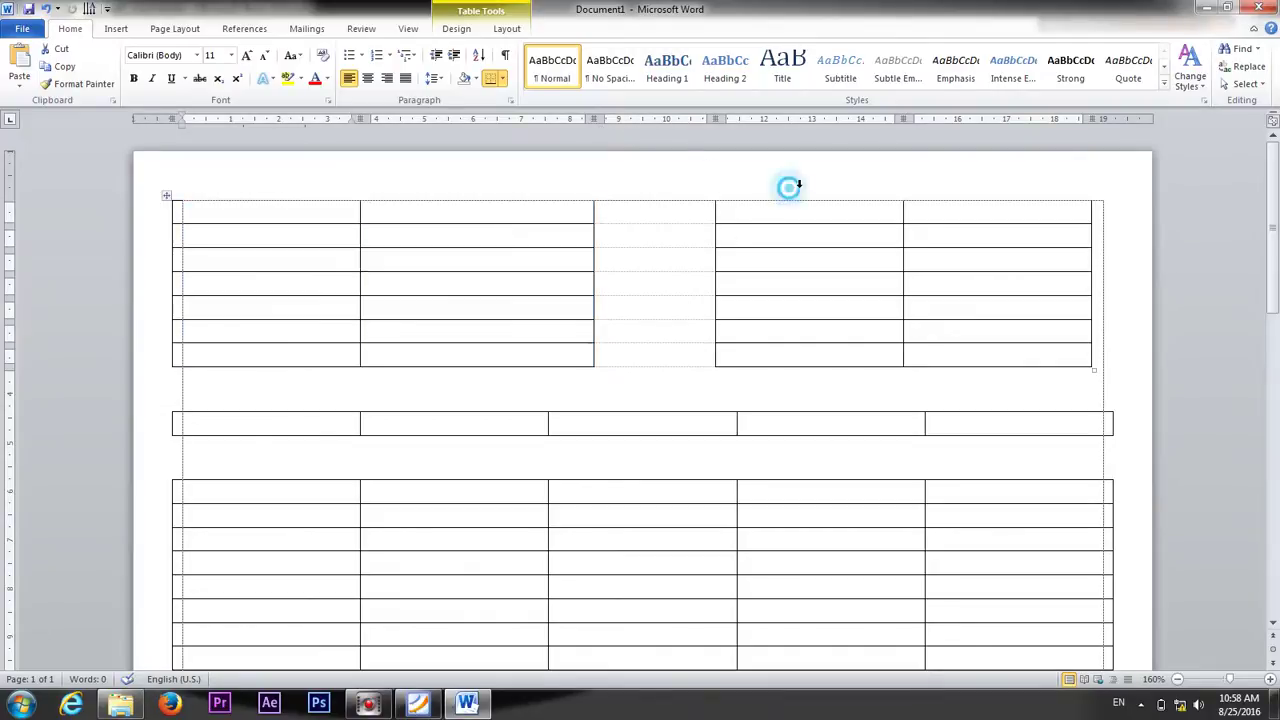
drag(712, 120, 694, 120)
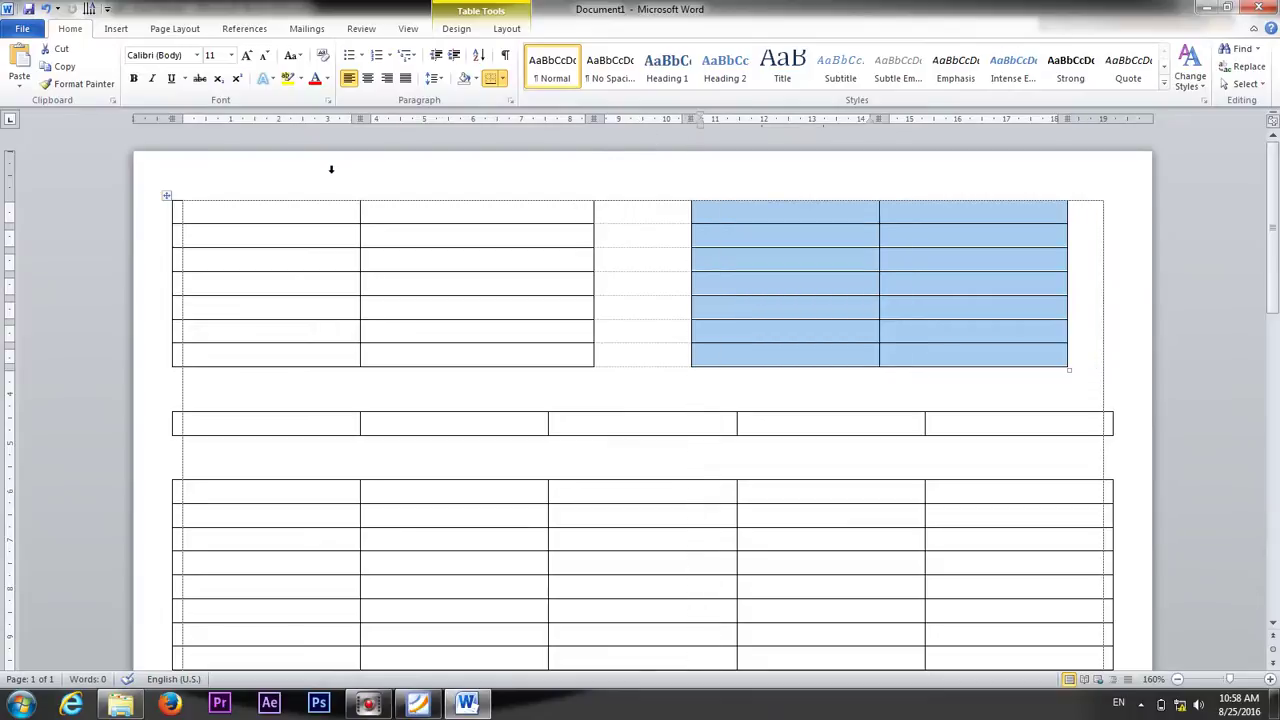
drag(331, 169, 443, 183)
mouse_move(595, 119)
mouse_down()
mouse_move(618, 117)
mouse_move(593, 117)
mouse_up()
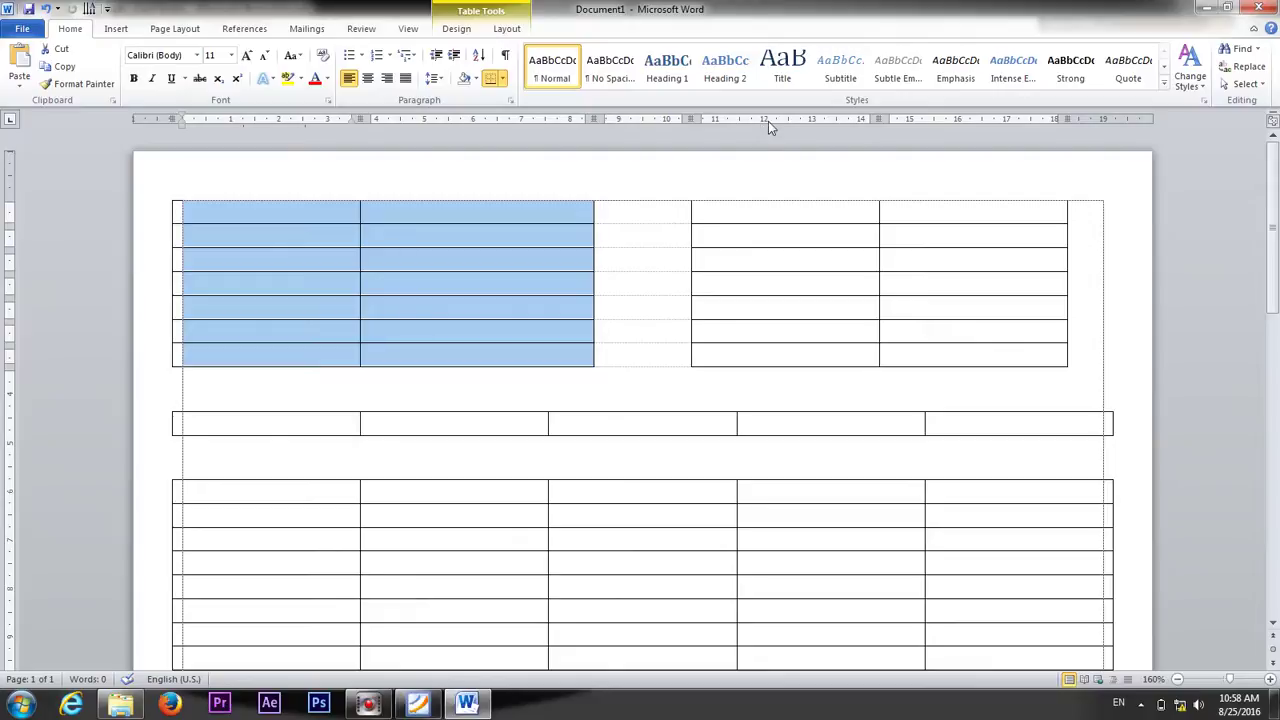
Extend the right block's outer edge to the margin and align the inner column borders.
drag(975, 157, 831, 188)
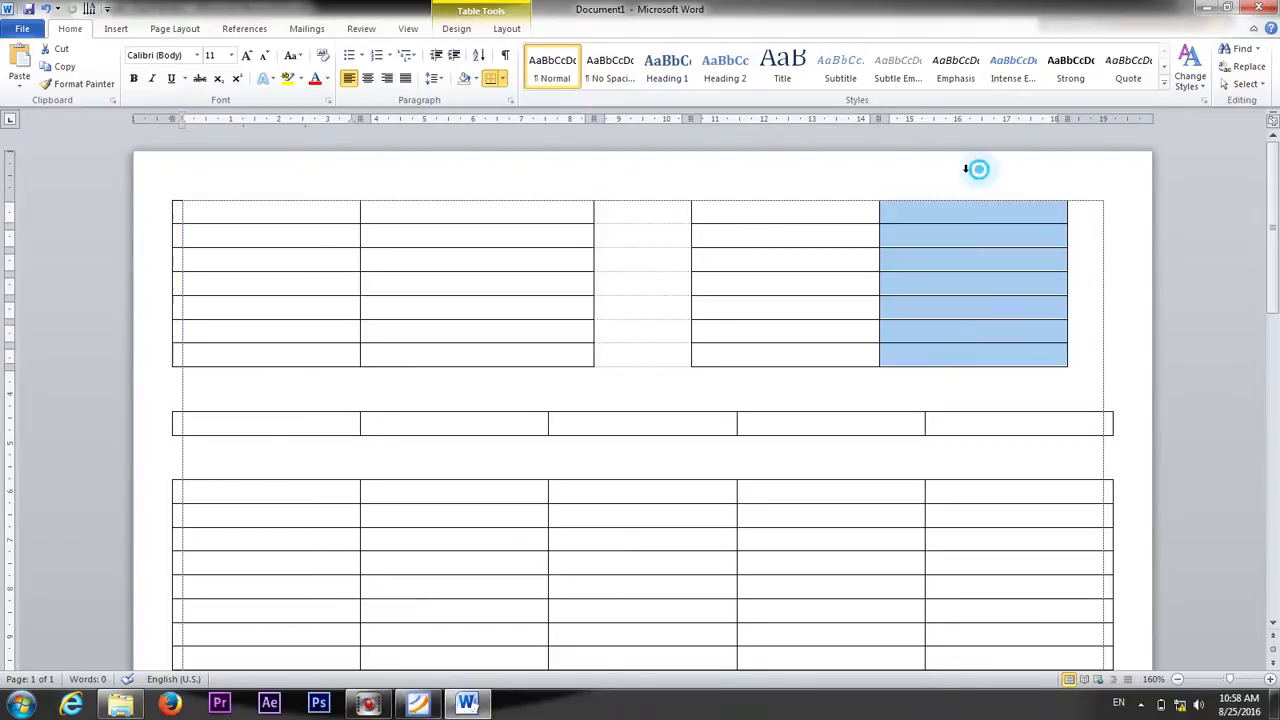
drag(1058, 117, 1111, 129)
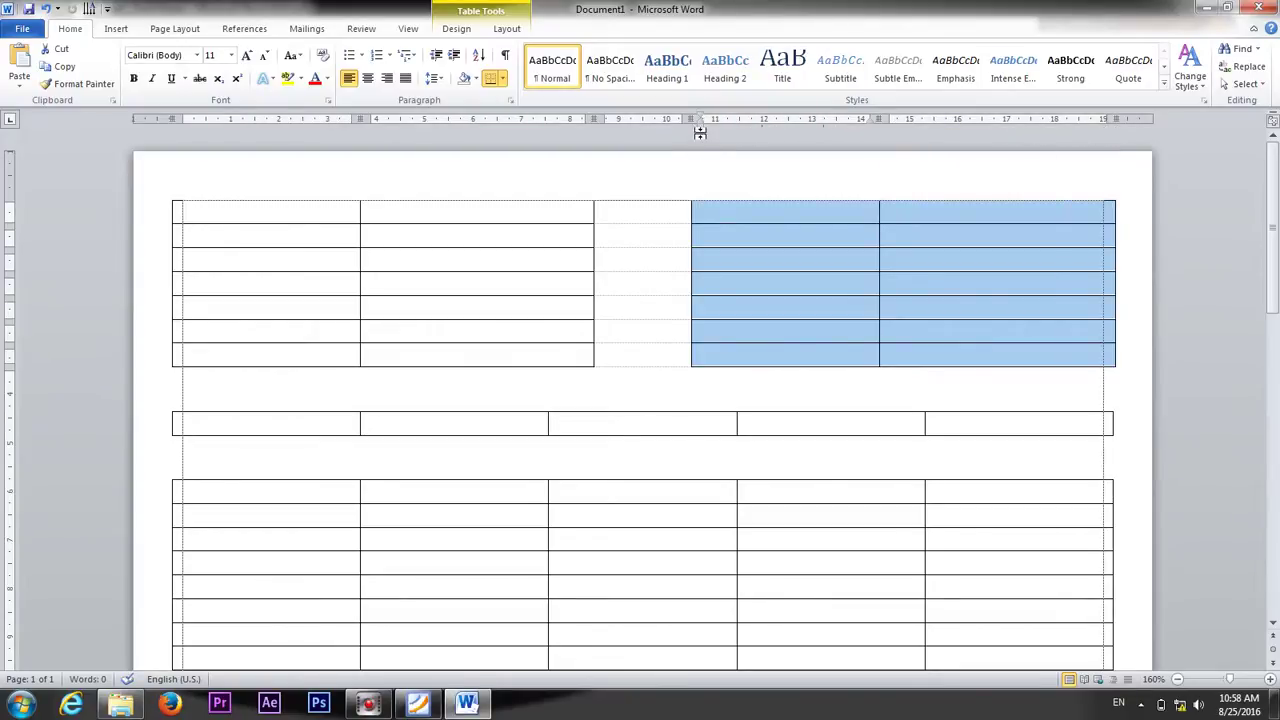
drag(683, 118, 590, 118)
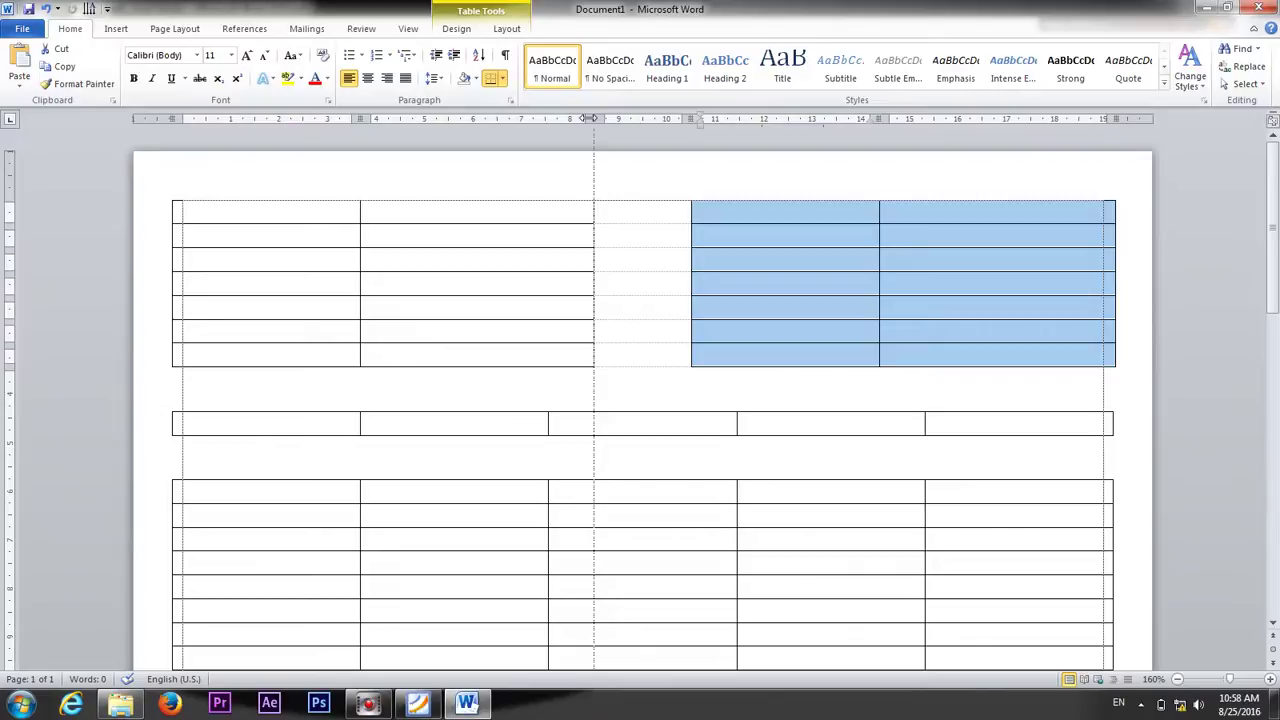
drag(590, 118, 590, 118)
drag(686, 118, 686, 118)
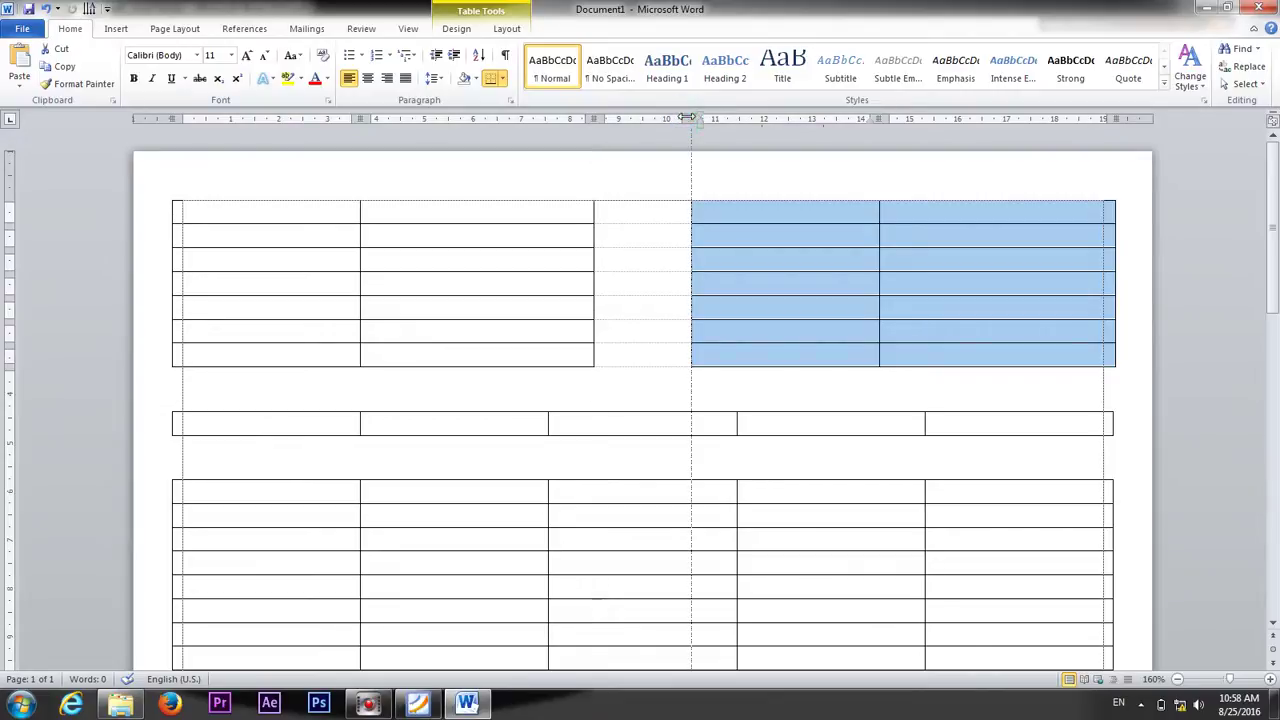
drag(594, 118, 594, 118)
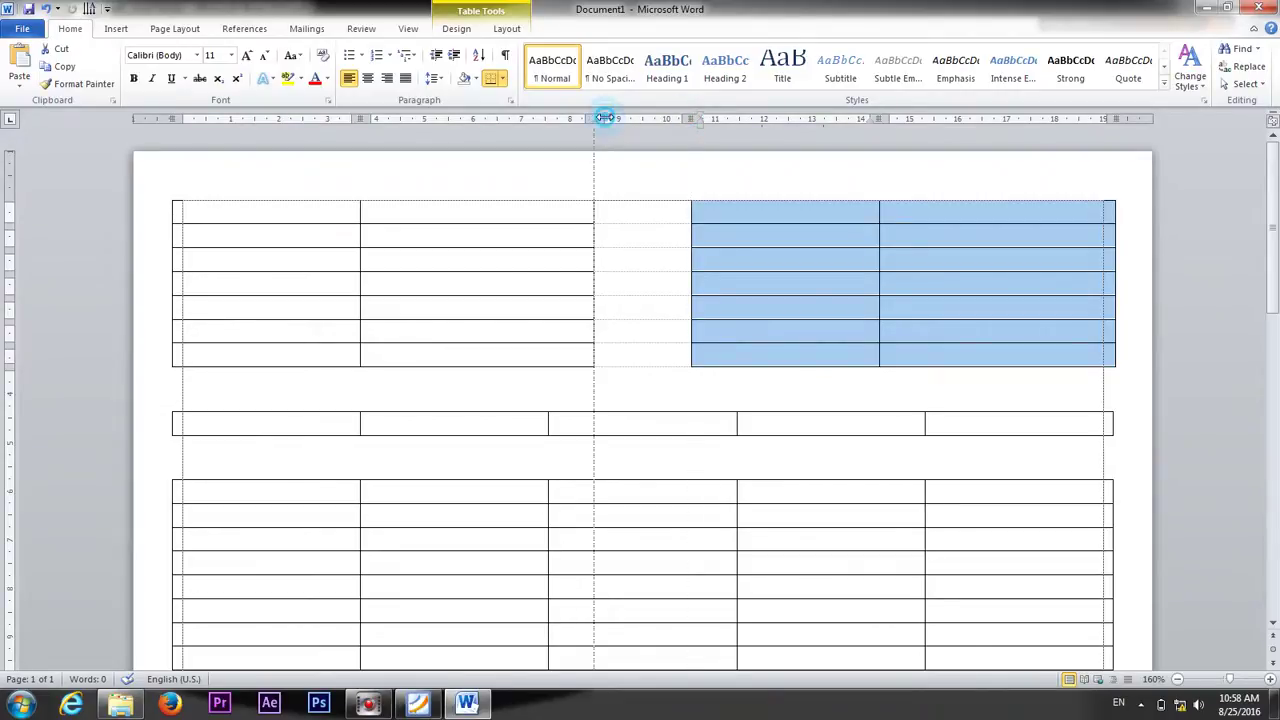
click(1157, 332)
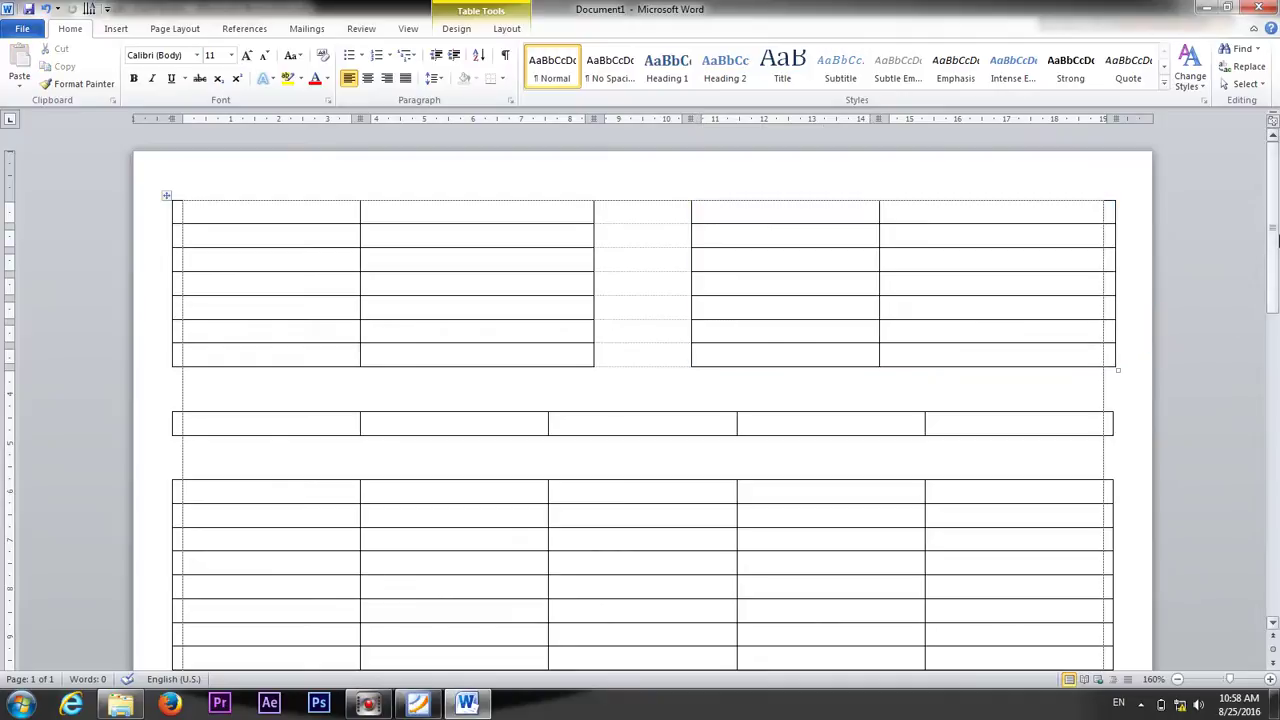
Widen the top table's fourth column and pull its right edge back to the margin.
scroll(947, 212, down, 1)
scroll(992, 267, up, 1)
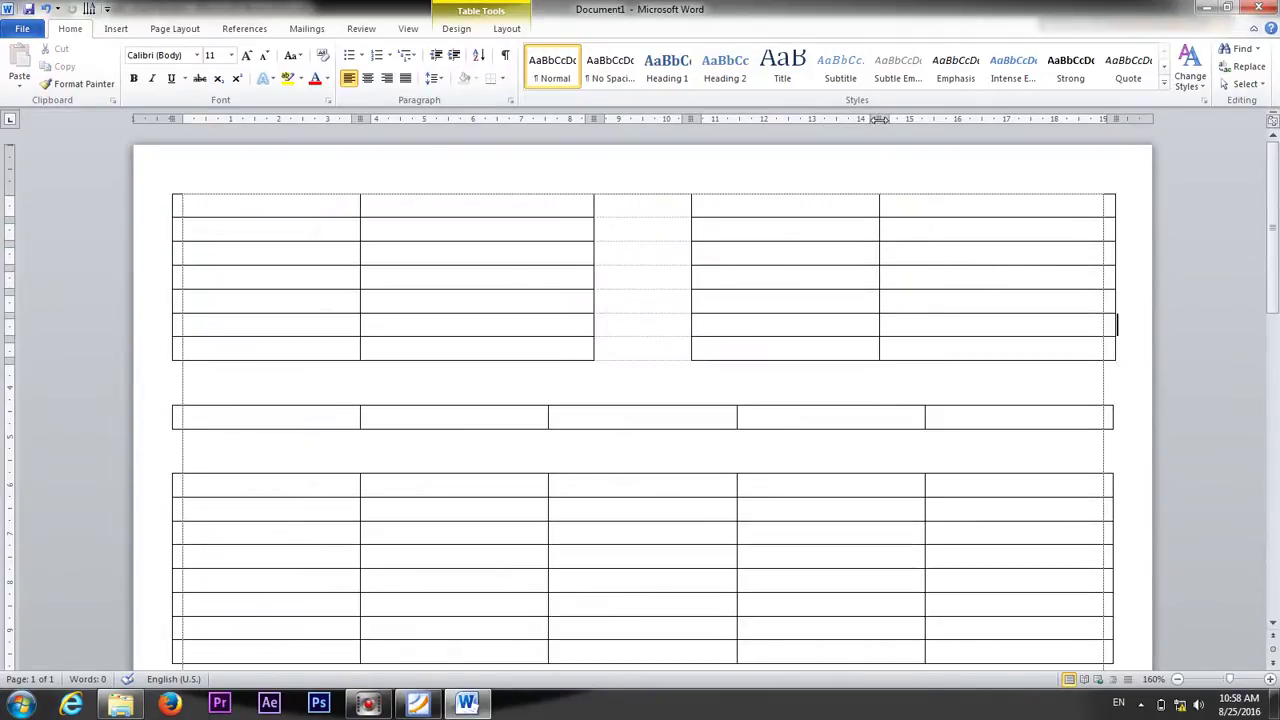
drag(879, 119, 910, 121)
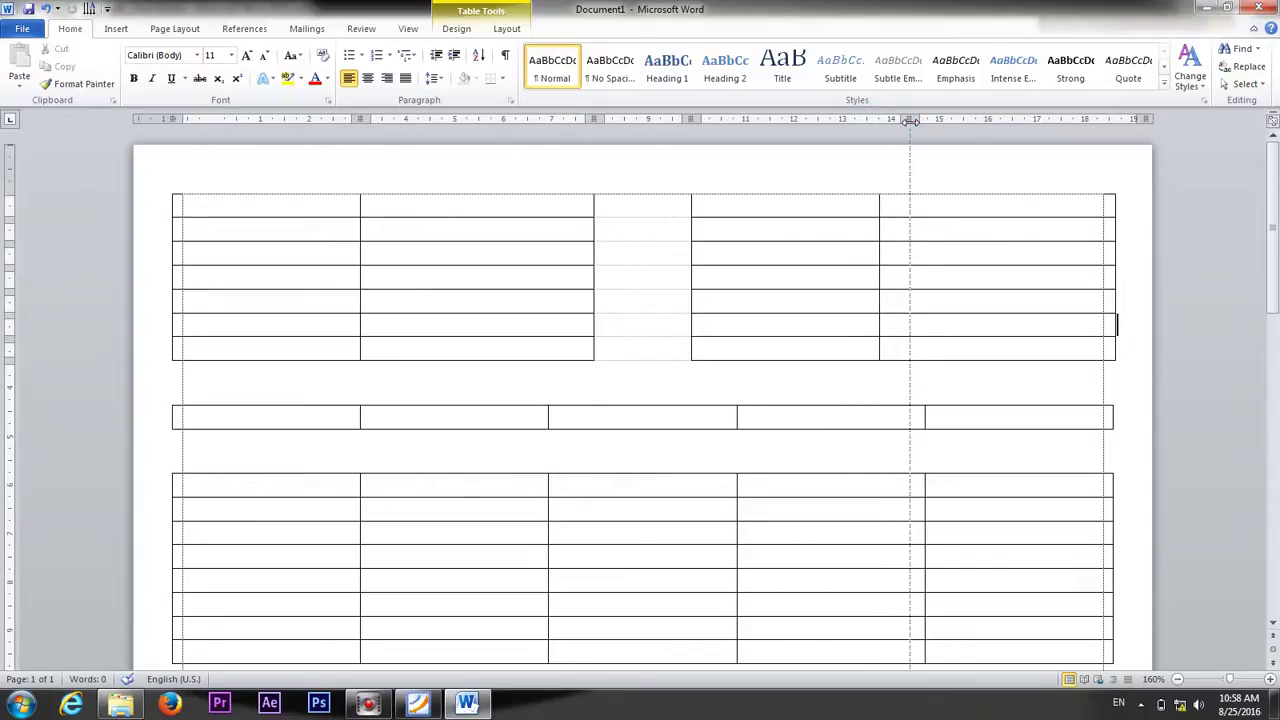
drag(910, 121, 910, 121)
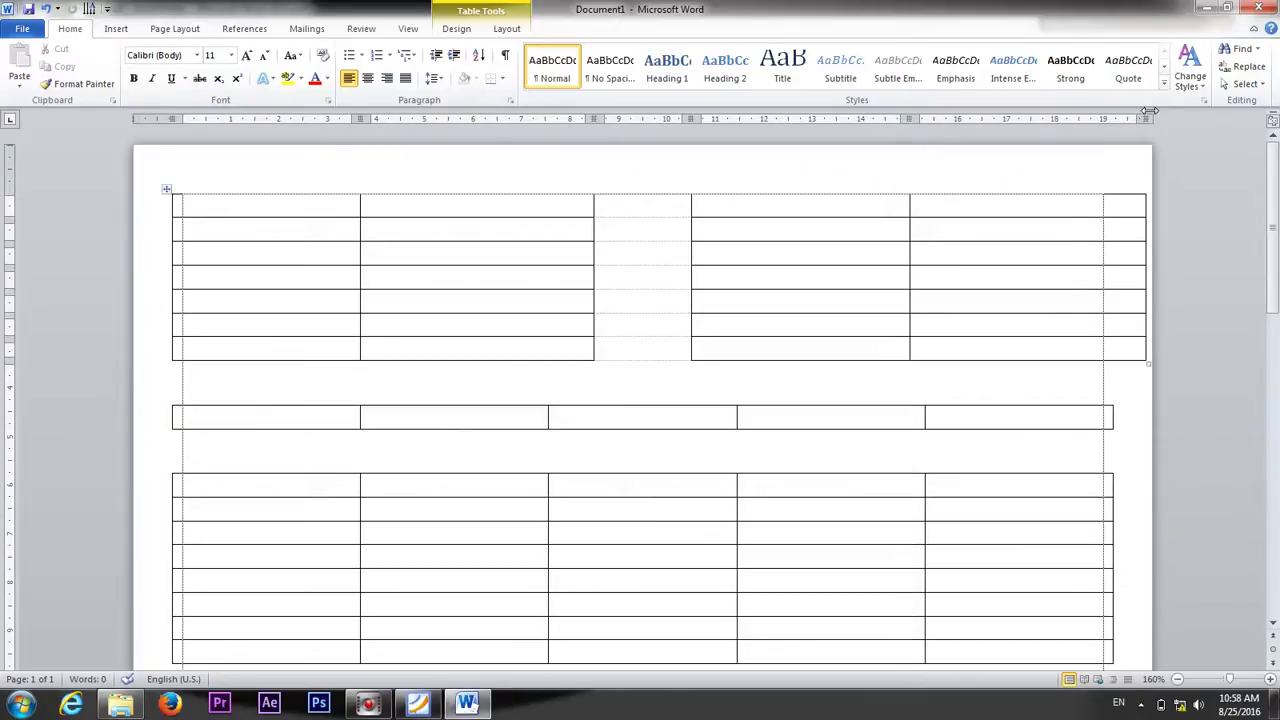
drag(1145, 118, 1117, 116)
click(1041, 287)
click(1026, 243)
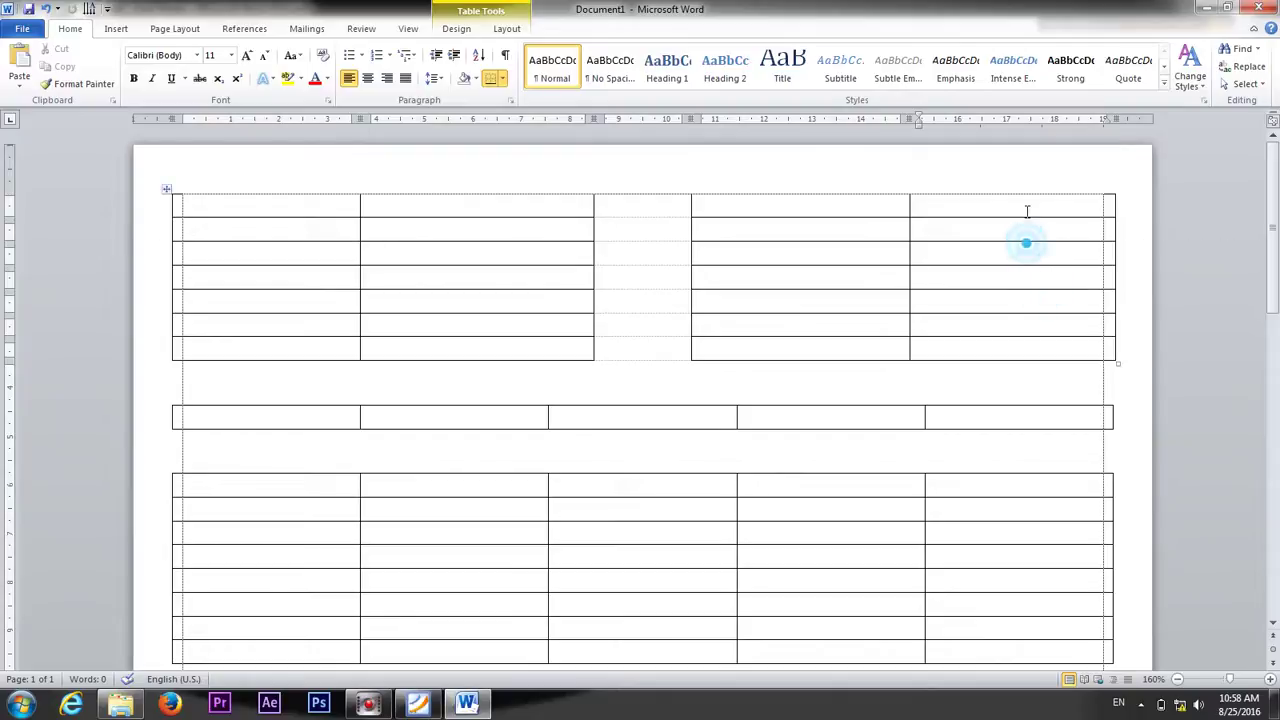
click(1026, 212)
Widen the first column, narrow the second to close the gap, and view the print preview.
drag(360, 118, 377, 116)
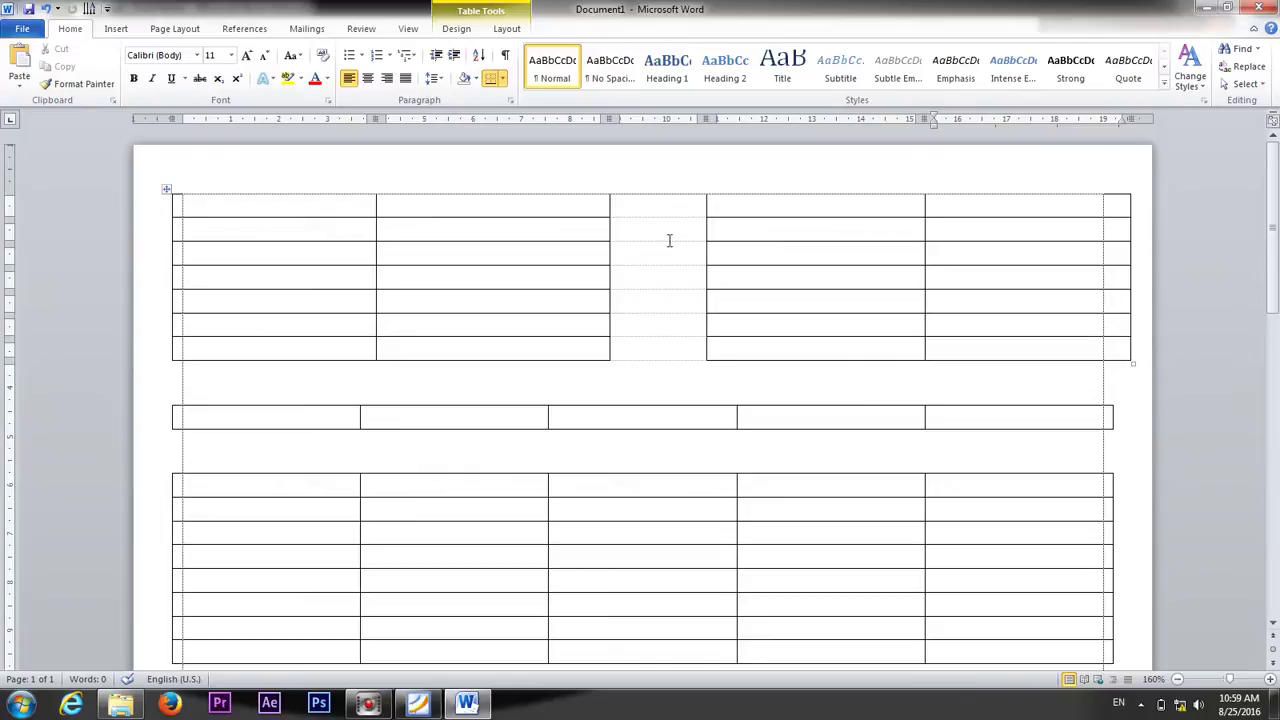
click(594, 230)
click(549, 182)
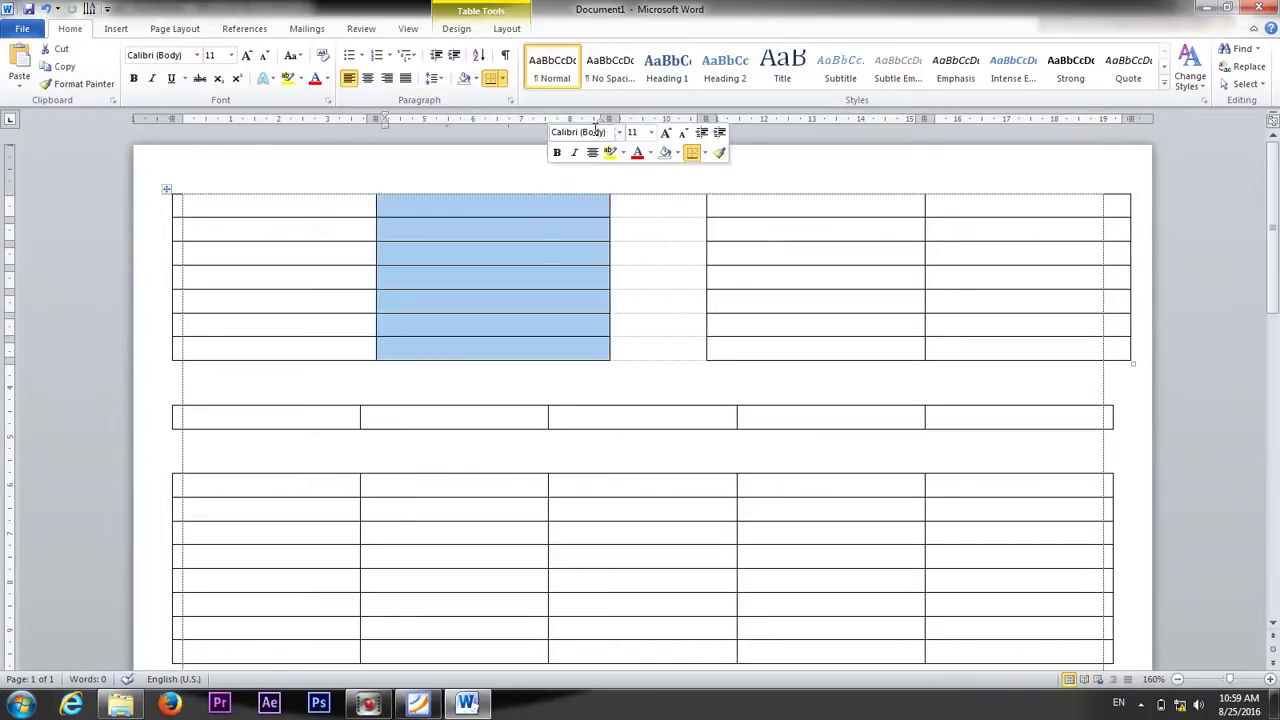
drag(610, 117, 596, 117)
click(634, 232)
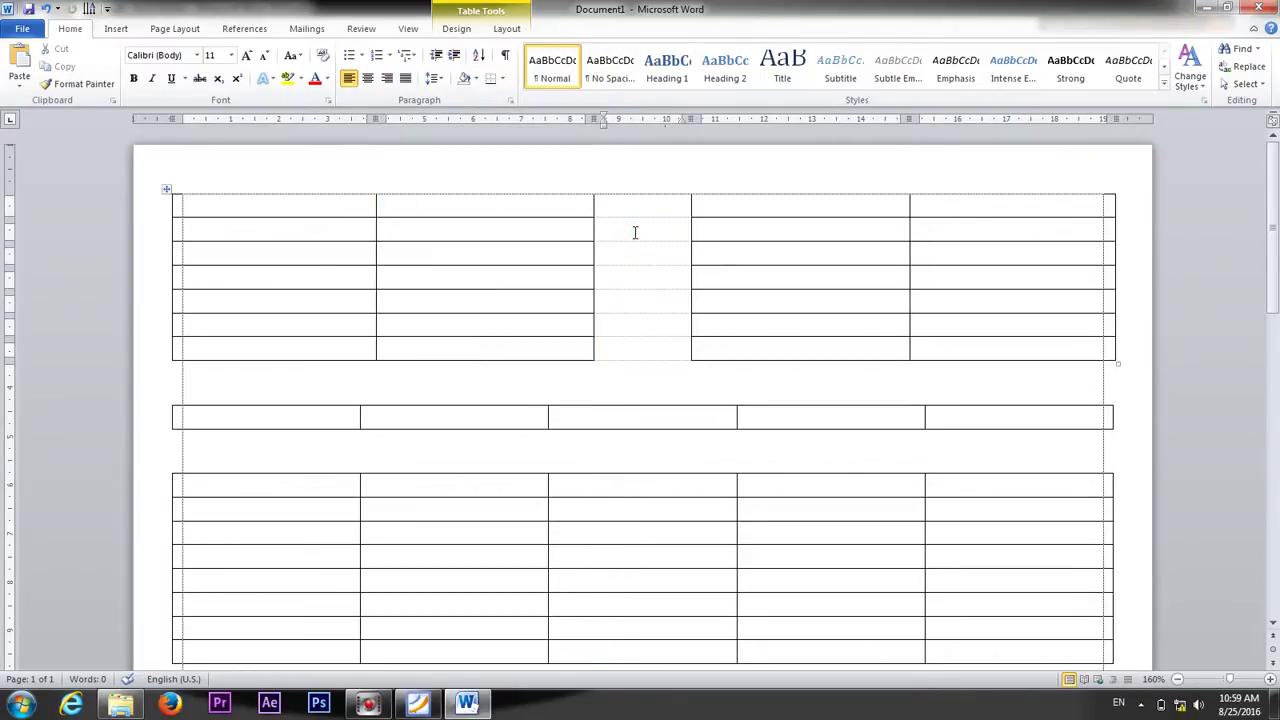
drag(313, 204, 317, 355)
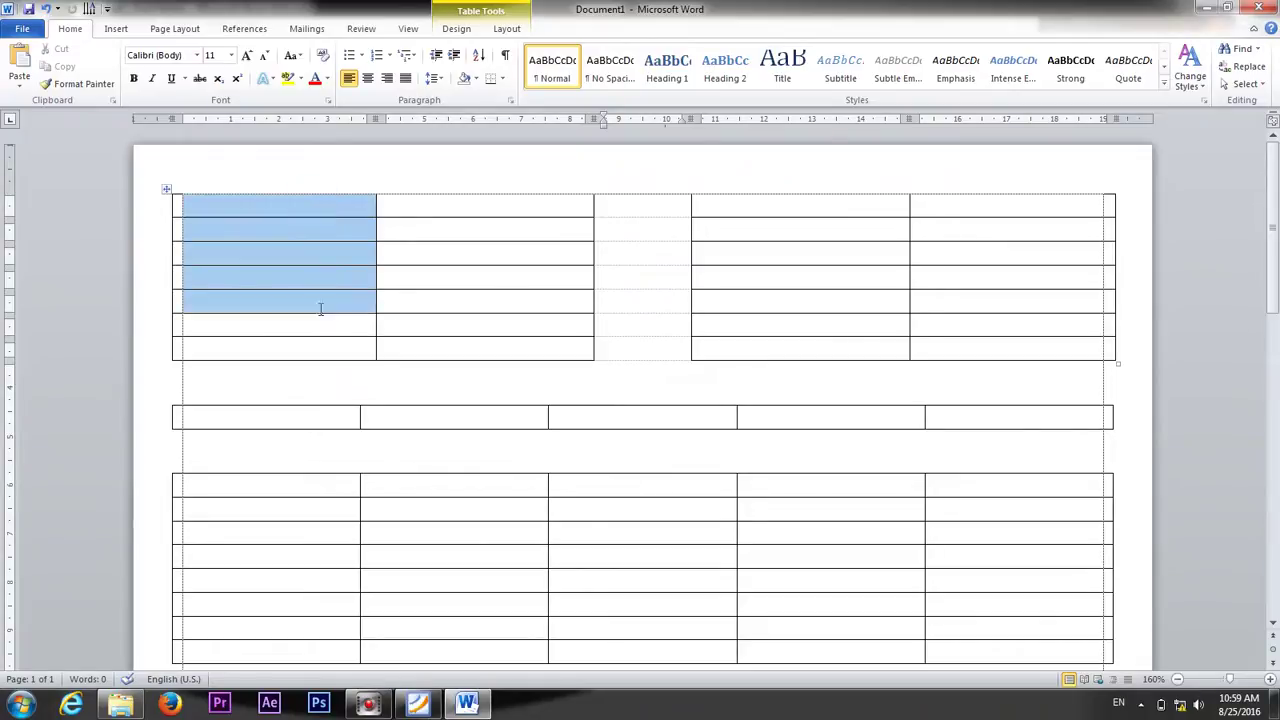
click(299, 228)
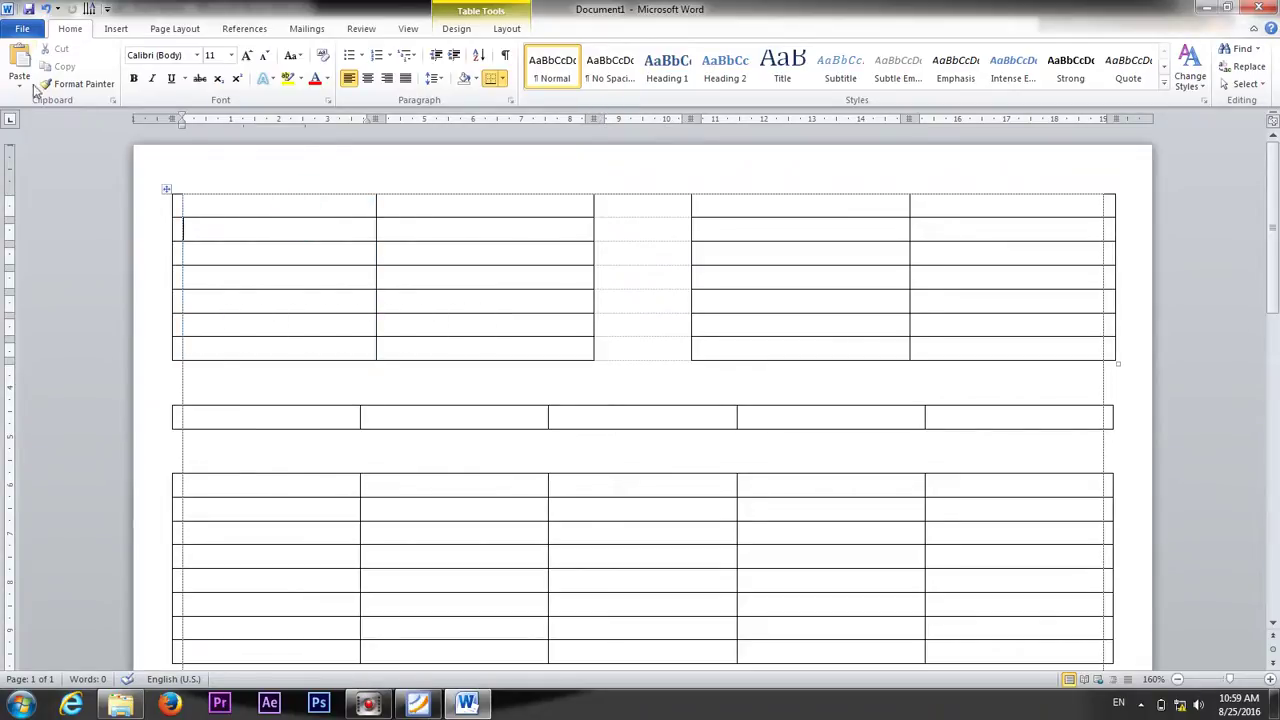
click(22, 28)
click(27, 240)
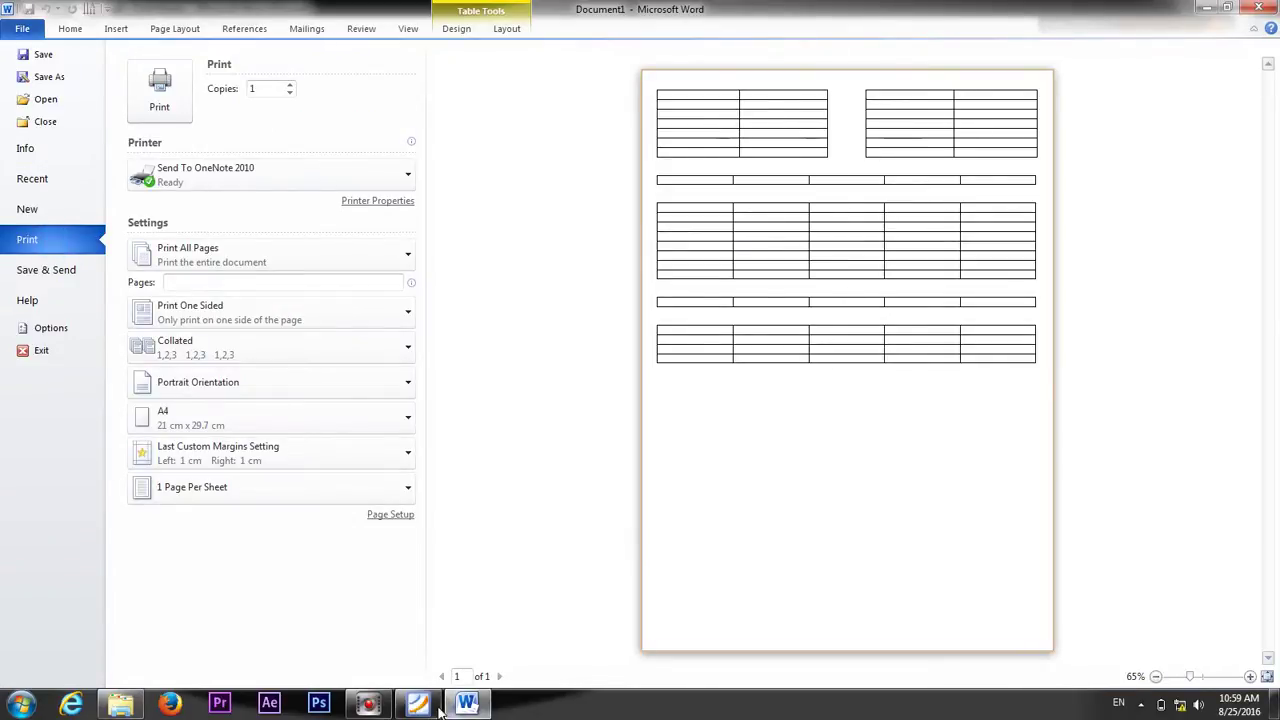
Compare the preview with the Foxit PDF form, then close print preview to resume editing.
key(alt+Tab)
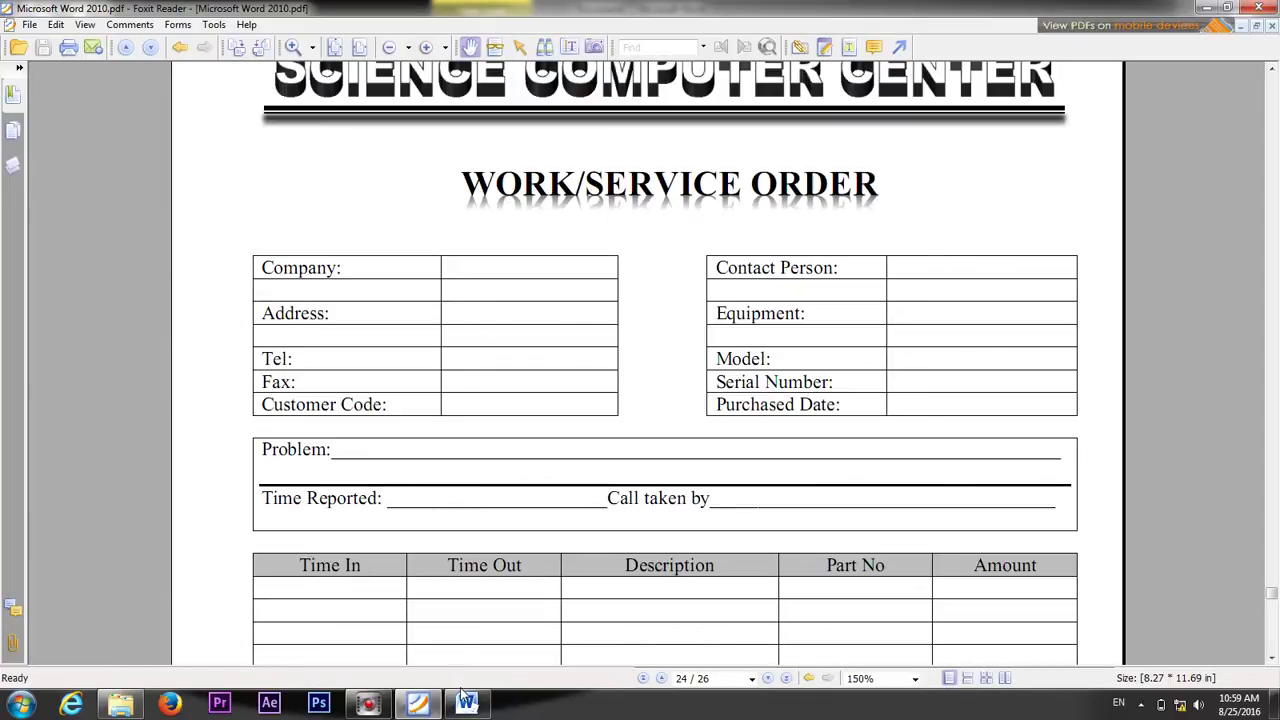
click(464, 700)
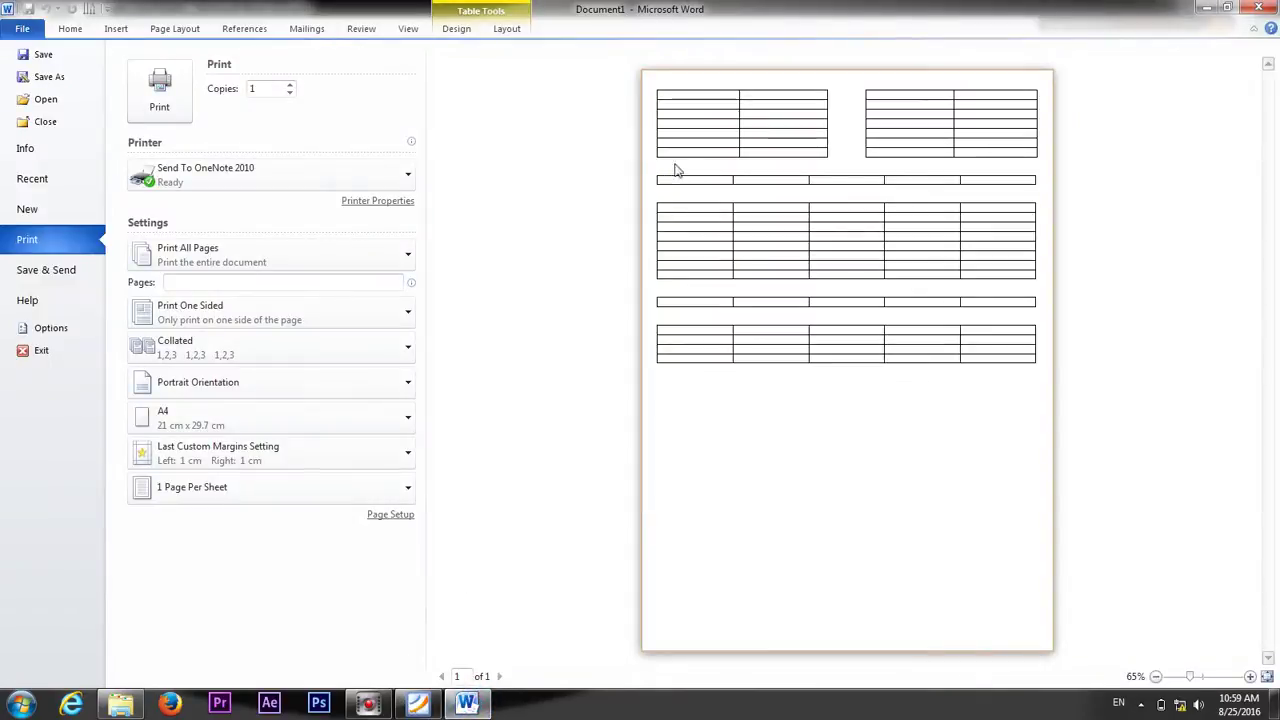
click(74, 27)
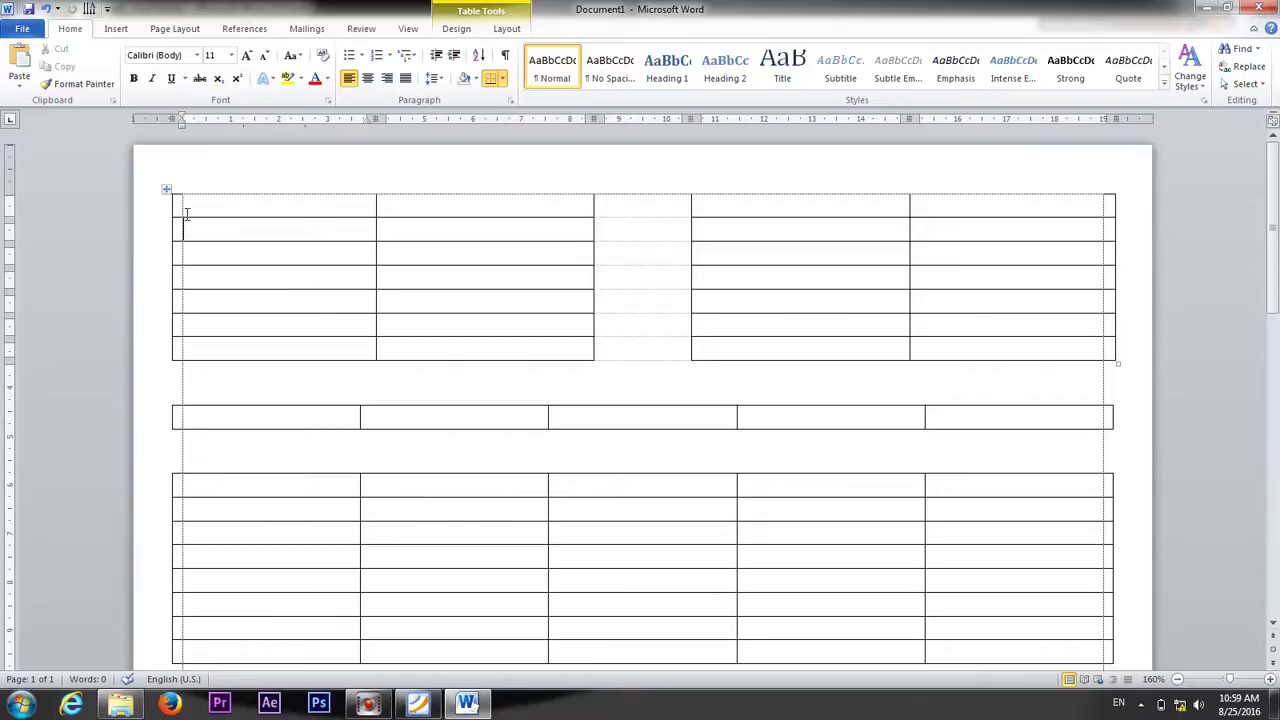
click(293, 183)
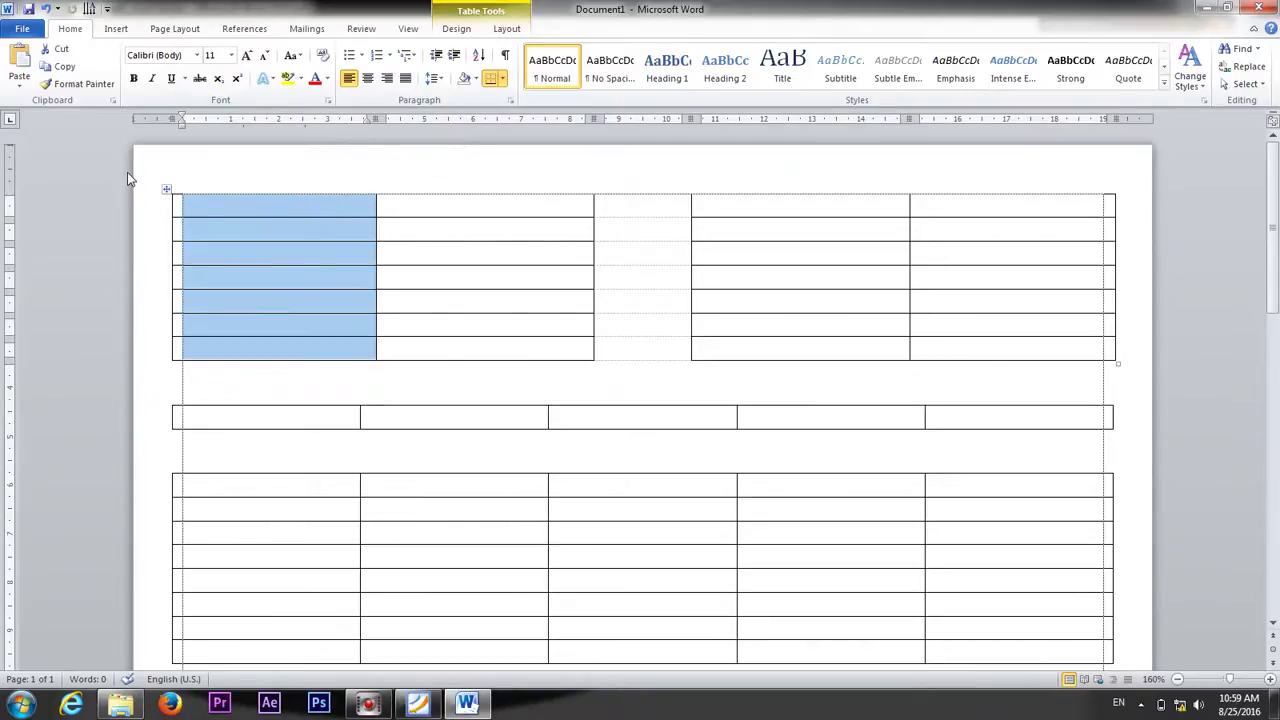
click(166, 190)
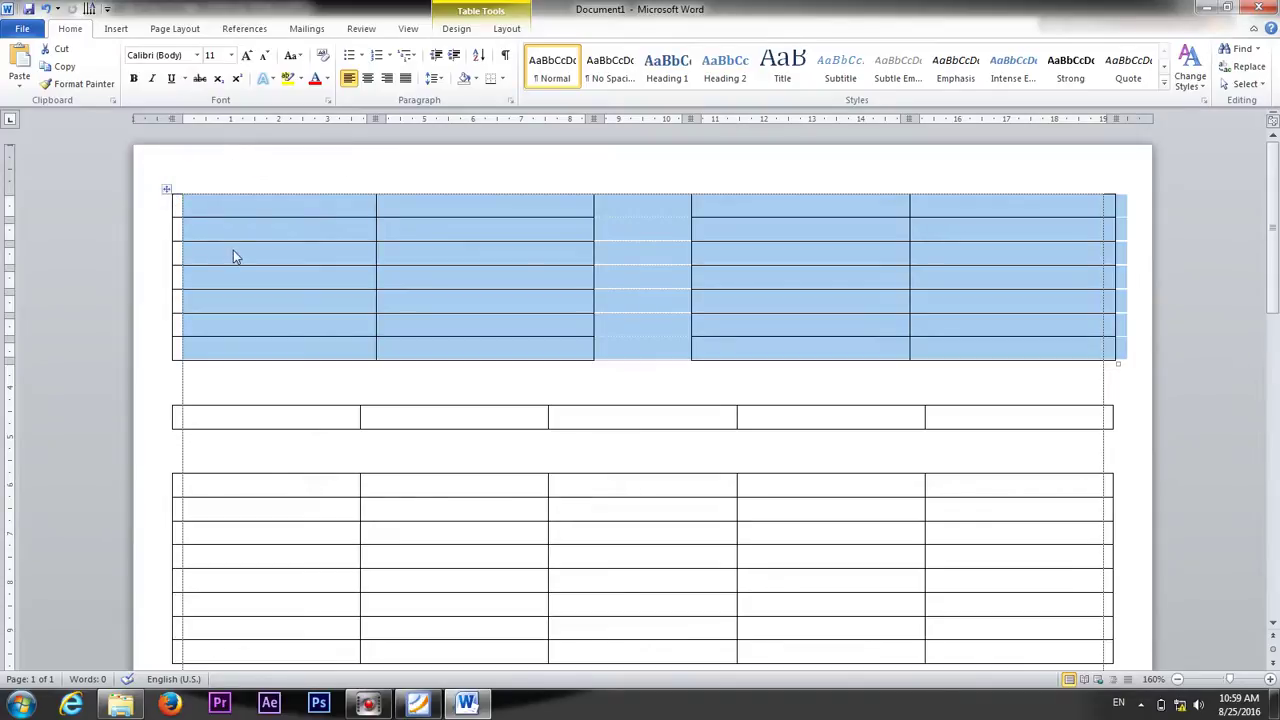
key(ctrl+a)
scroll(651, 477, down, 3)
scroll(608, 494, down, 2)
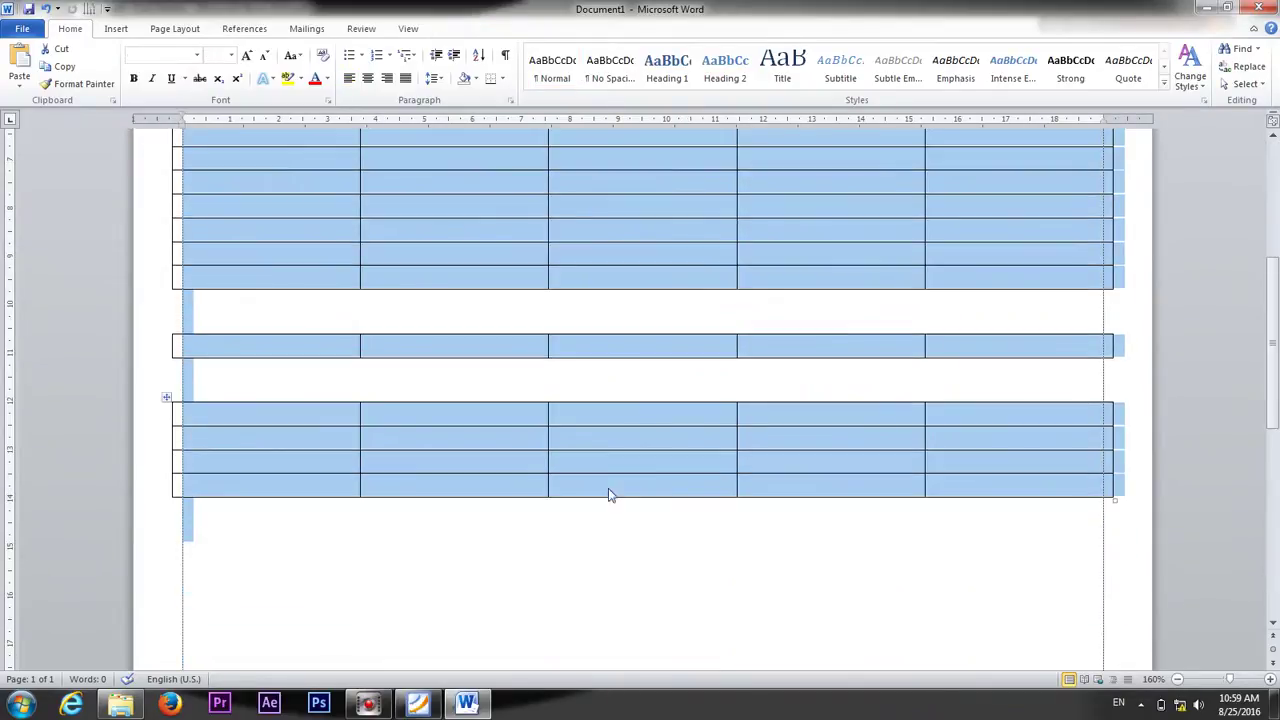
scroll(330, 401, up, 3)
scroll(330, 401, down, 2)
scroll(330, 401, down, 1)
click(165, 399)
click(165, 401)
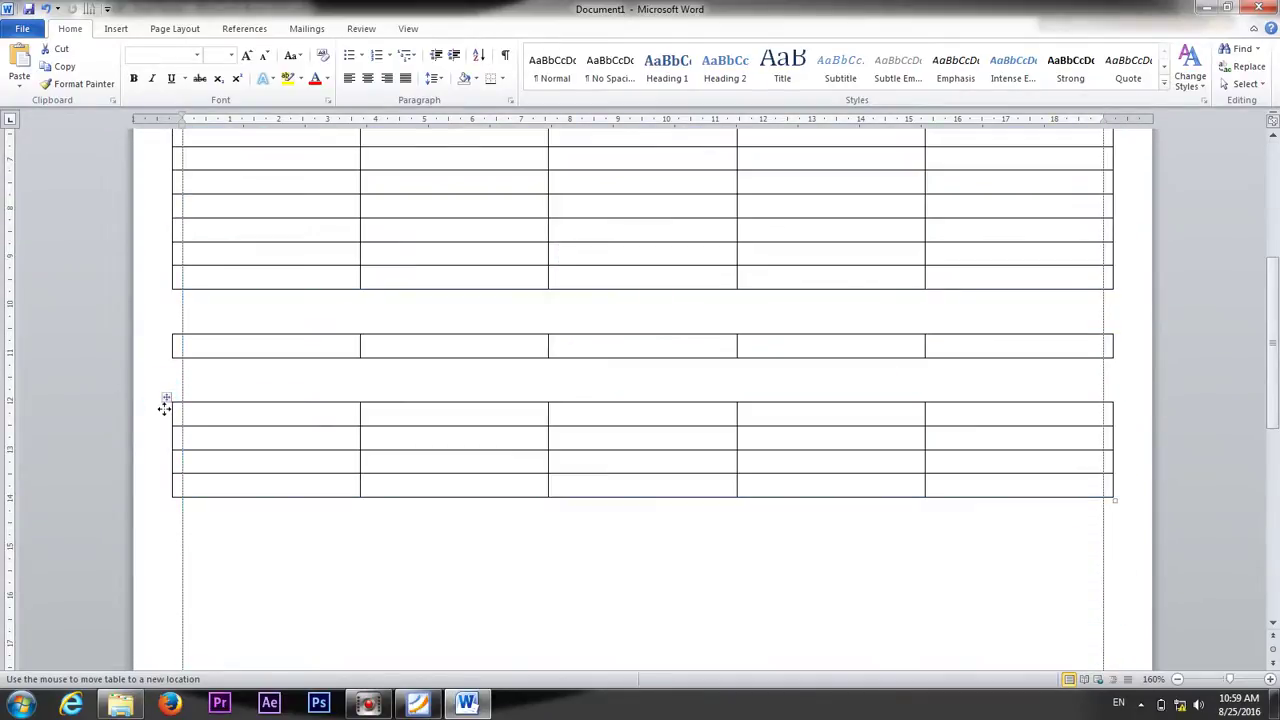
click(166, 424)
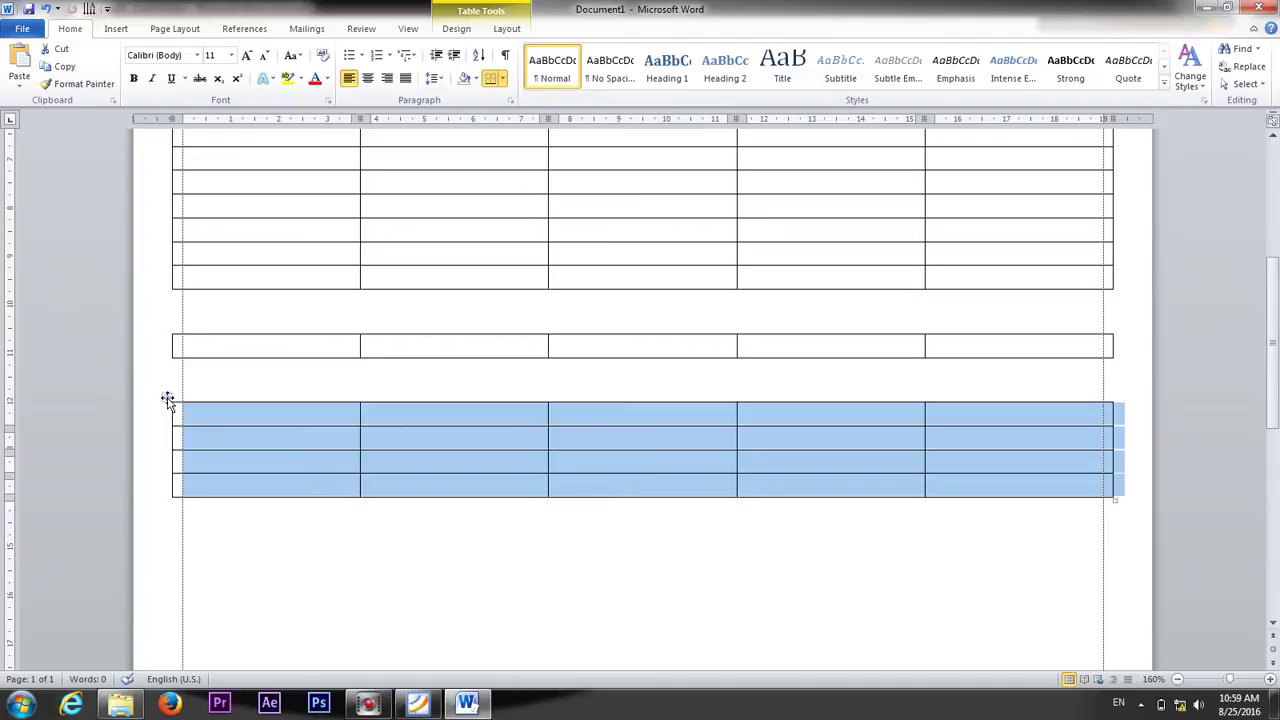
click(166, 398)
mouse_move(171, 414)
mouse_down()
mouse_move(165, 450)
mouse_move(162, 428)
mouse_up()
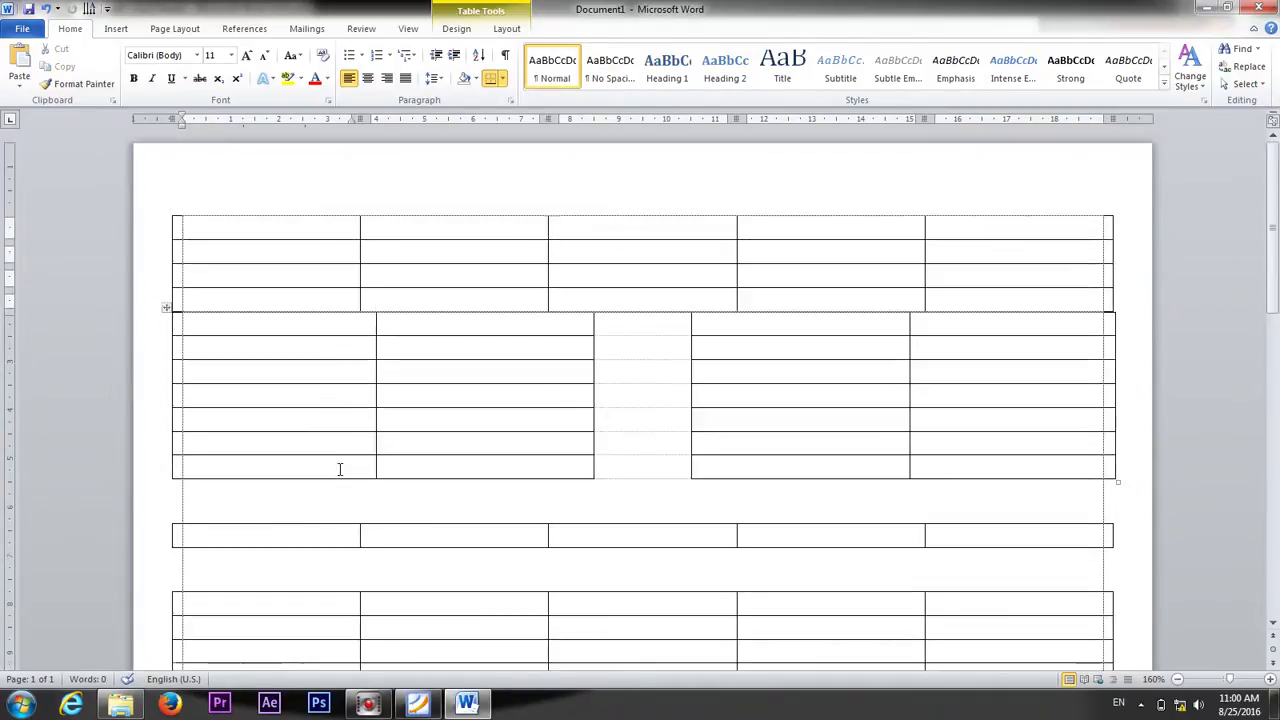
key(ctrl+z)
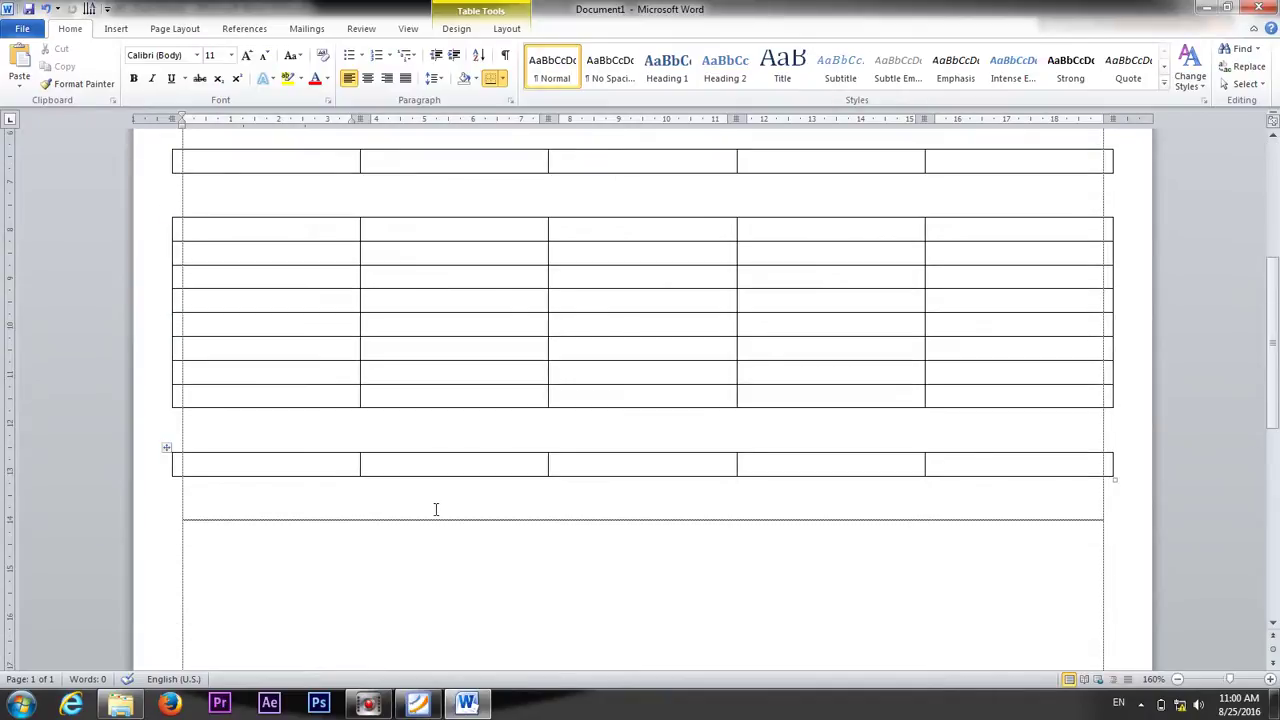
scroll(436, 509, down, 3)
key(ctrl+z)
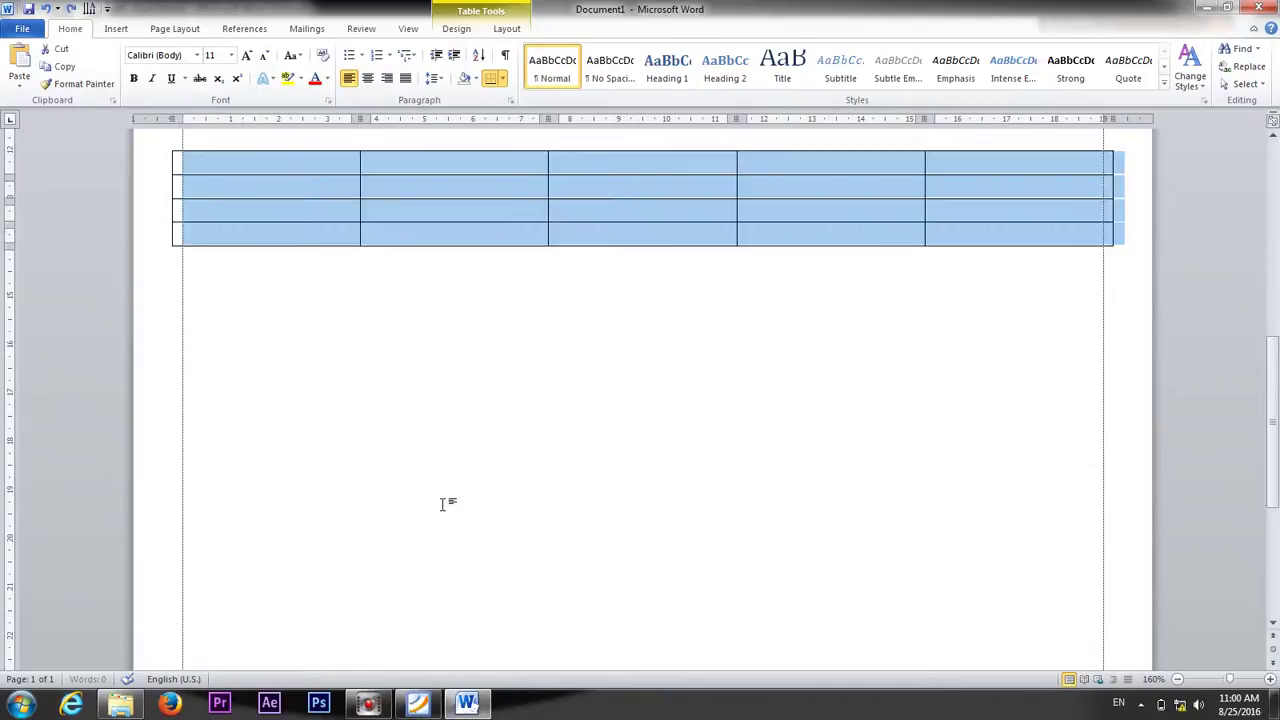
scroll(444, 505, up, 2)
scroll(444, 505, up, 3)
click(430, 514)
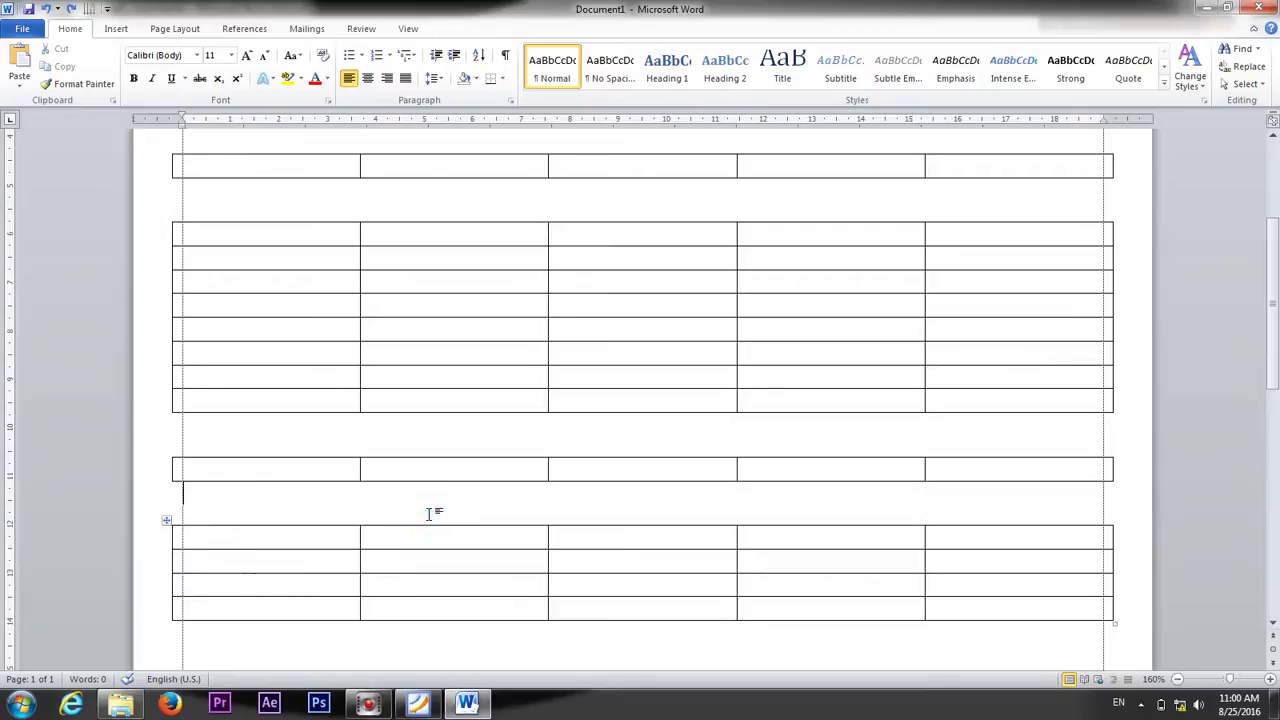
click(168, 520)
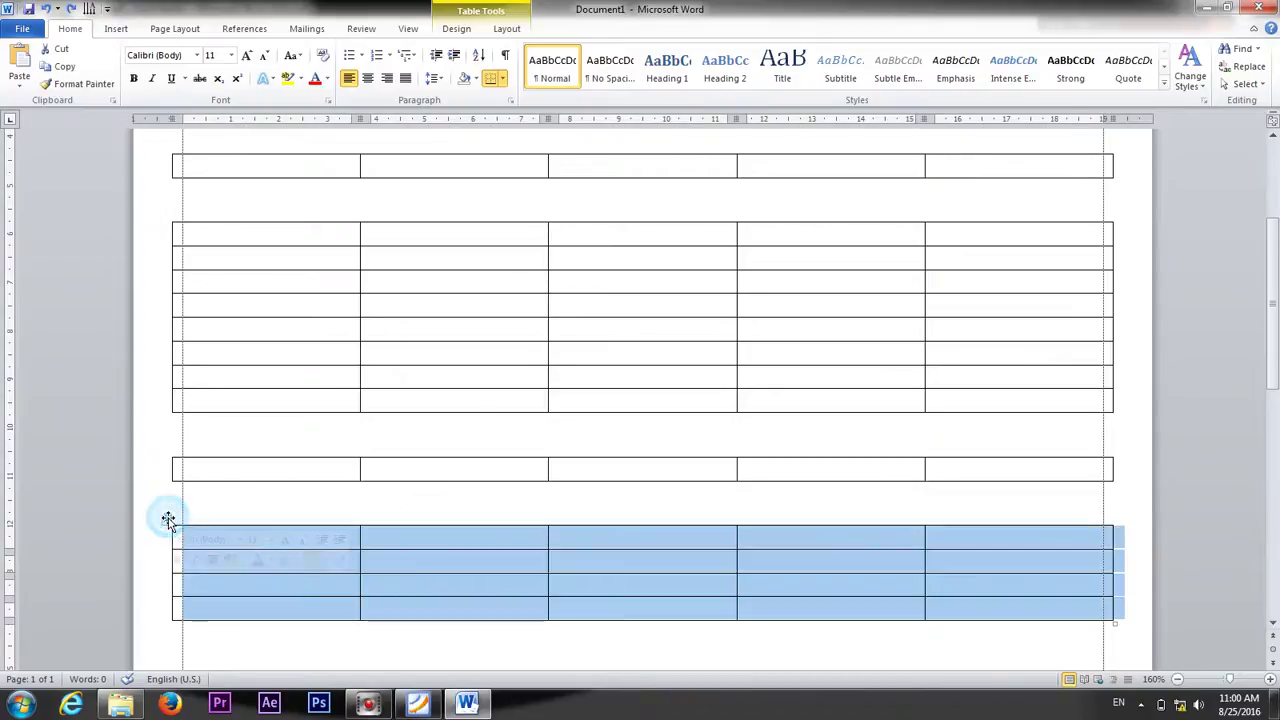
click(523, 357)
scroll(530, 359, up, 2)
scroll(398, 329, up, 2)
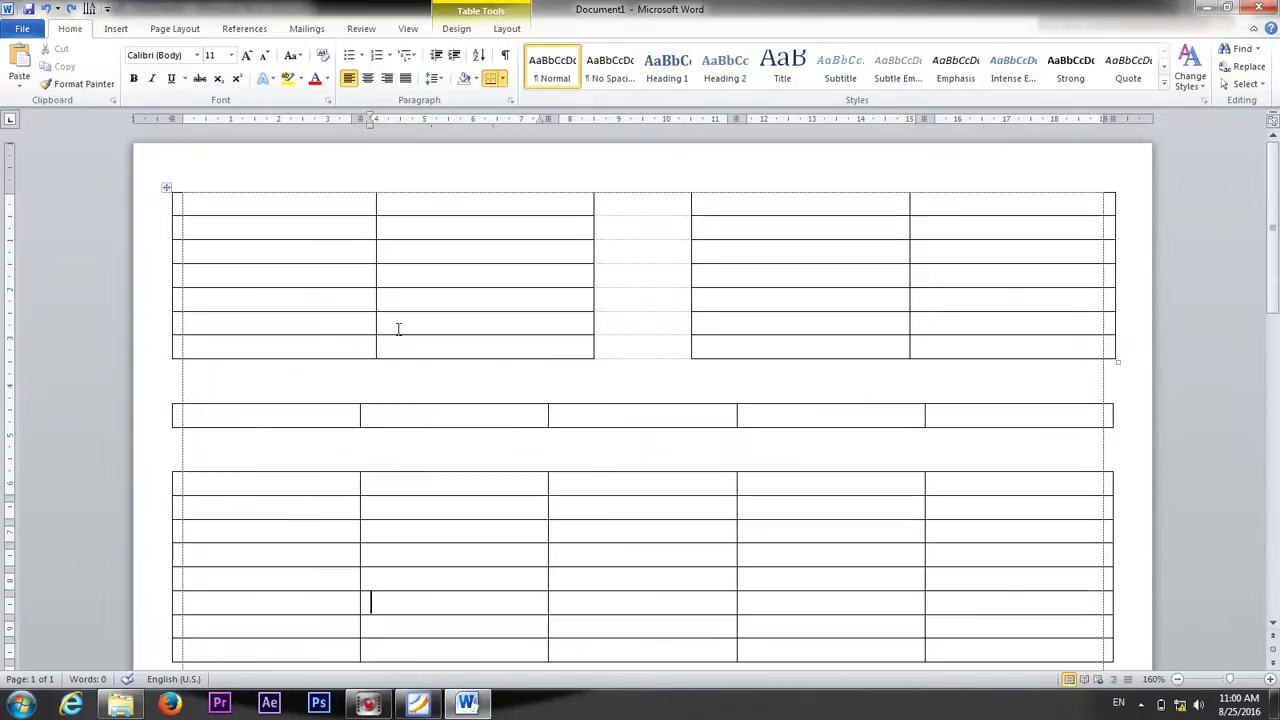
click(279, 199)
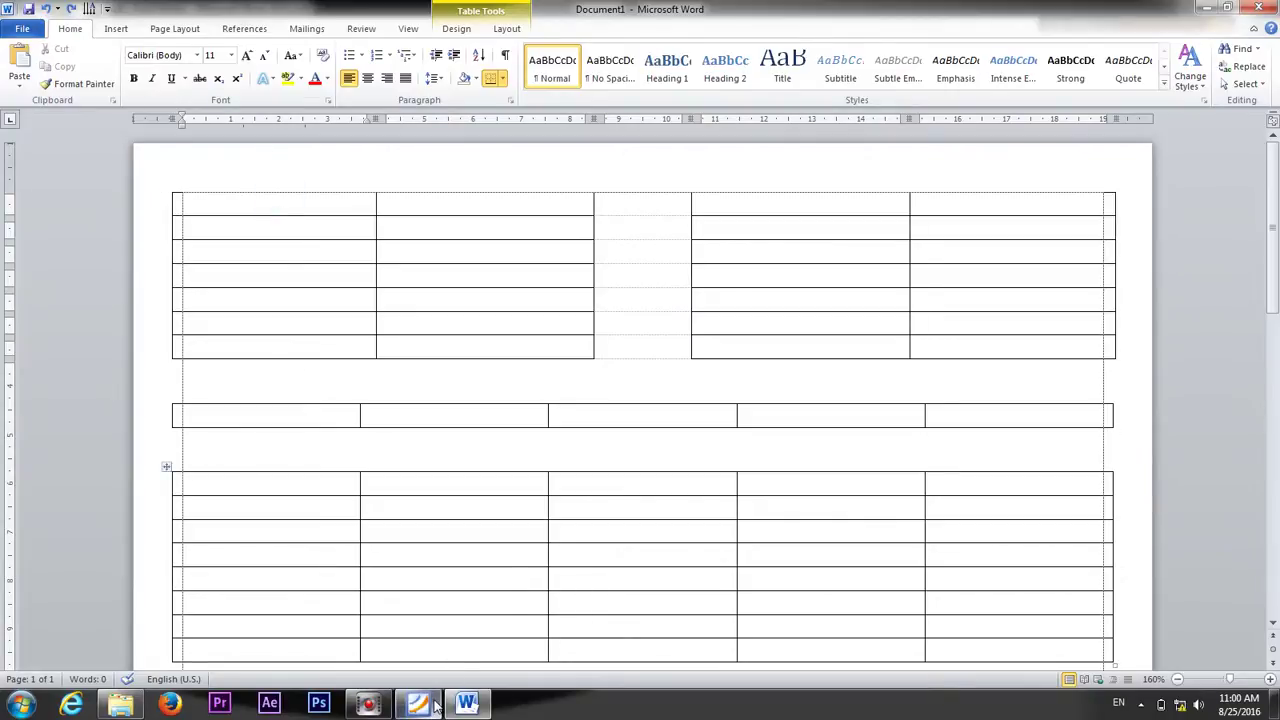
Label the first two left-column cells 'Company' and 'Address'.
mouse_move(418, 705)
mouse_move(415, 647)
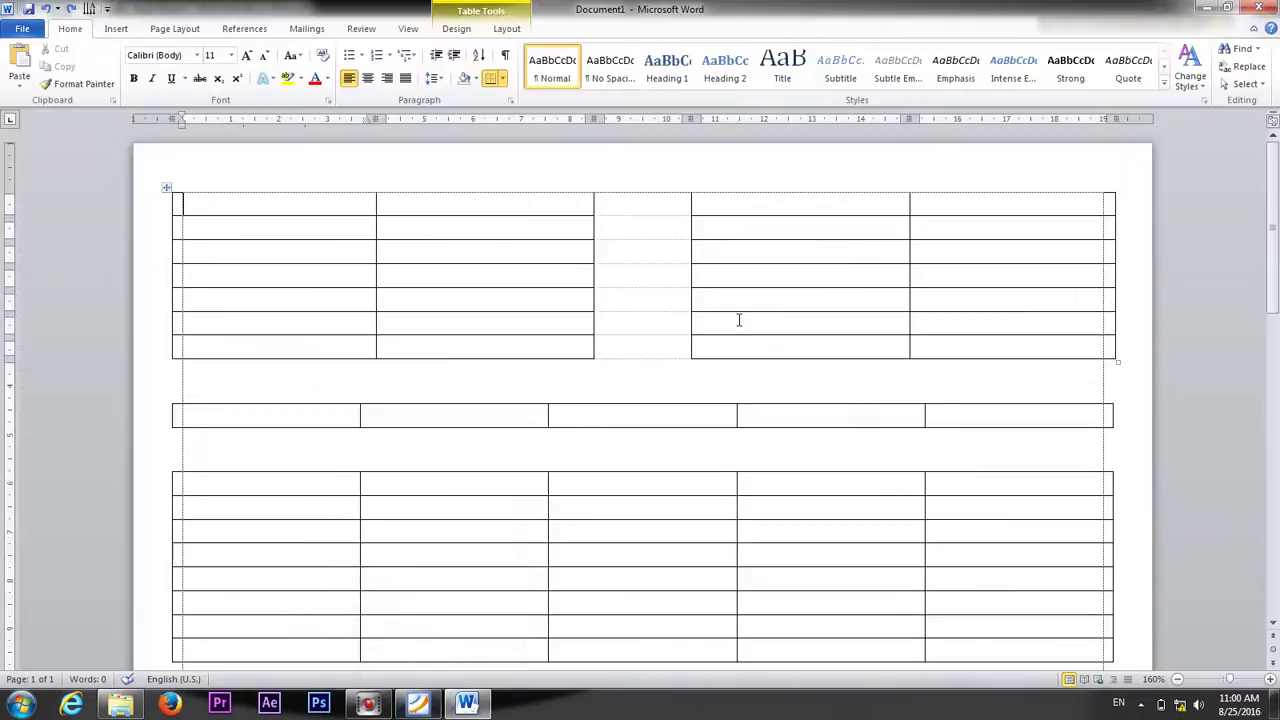
text(Comm)
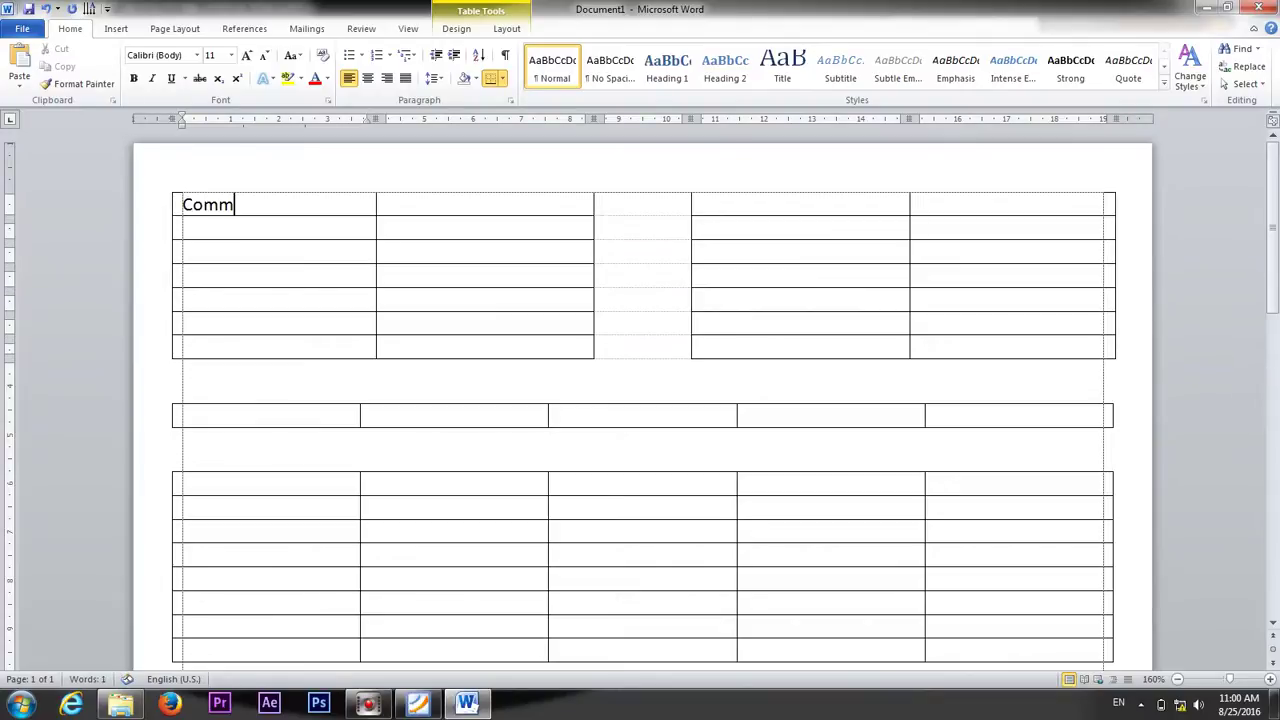
key(BackSpace)
text(pa)
text(ny)
click(403, 634)
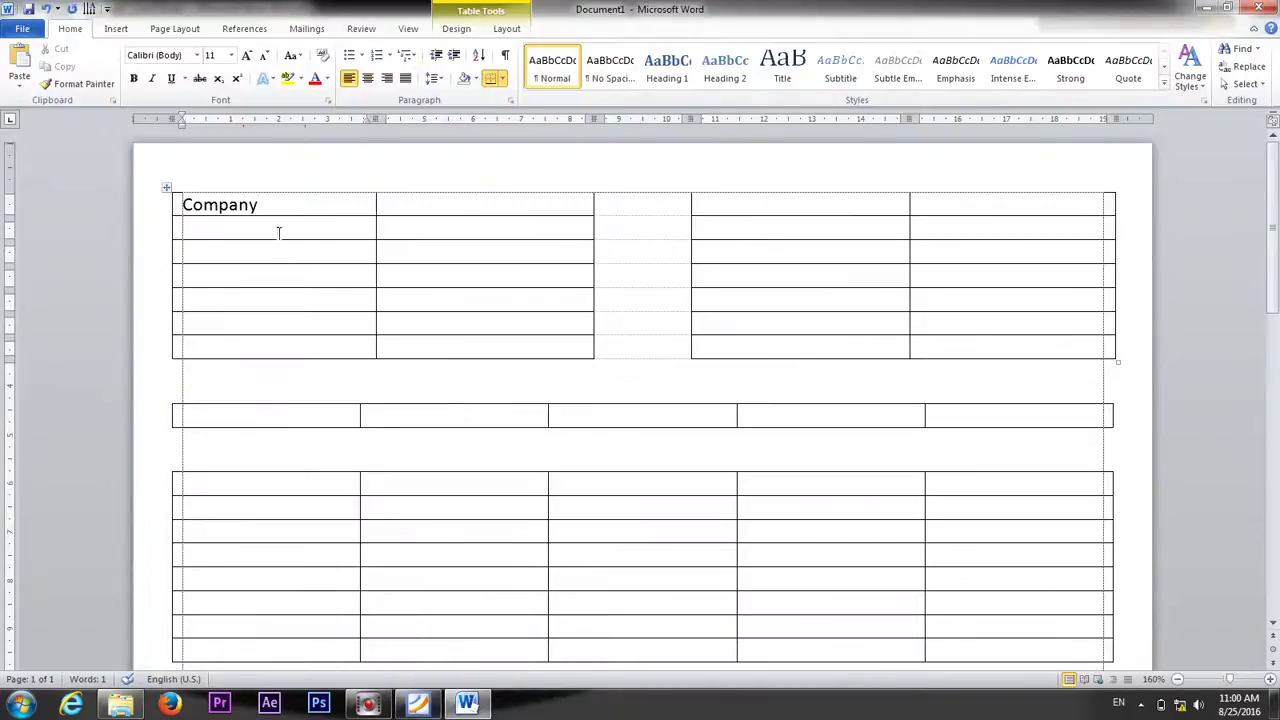
click(264, 254)
text(Tel)
text(:)
click(206, 277)
mouse_move(418, 703)
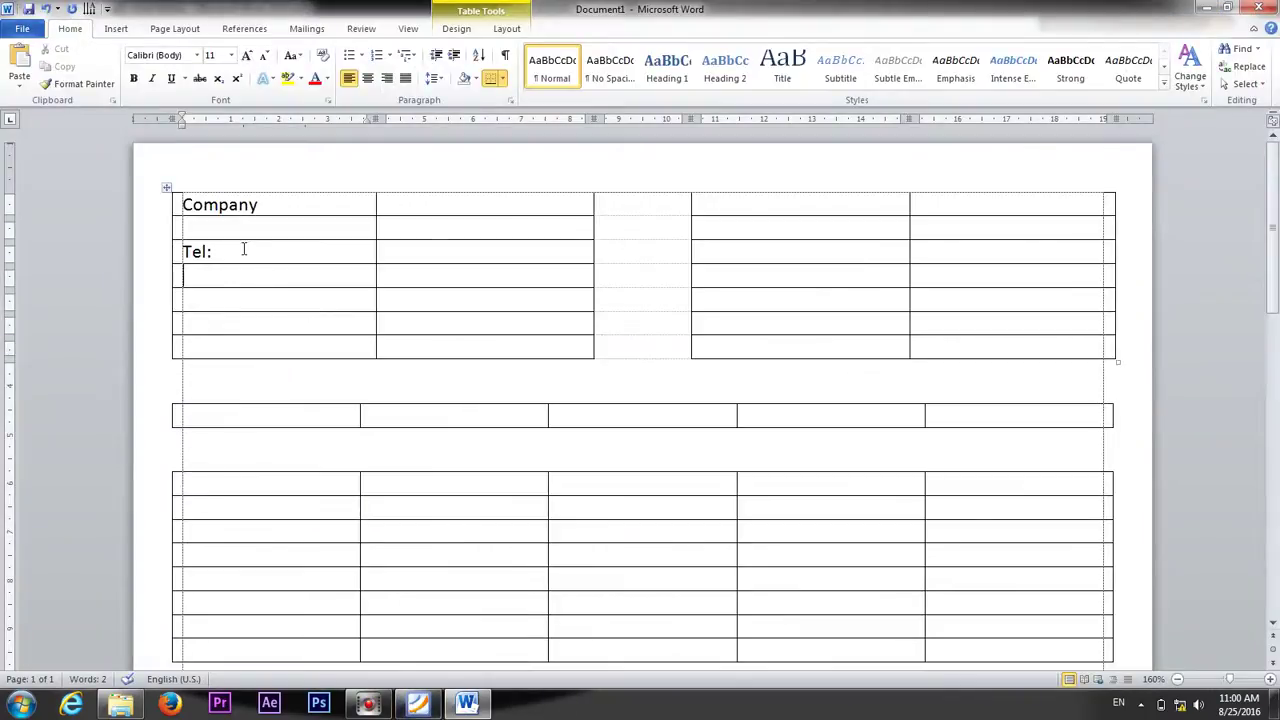
drag(243, 249, 64, 228)
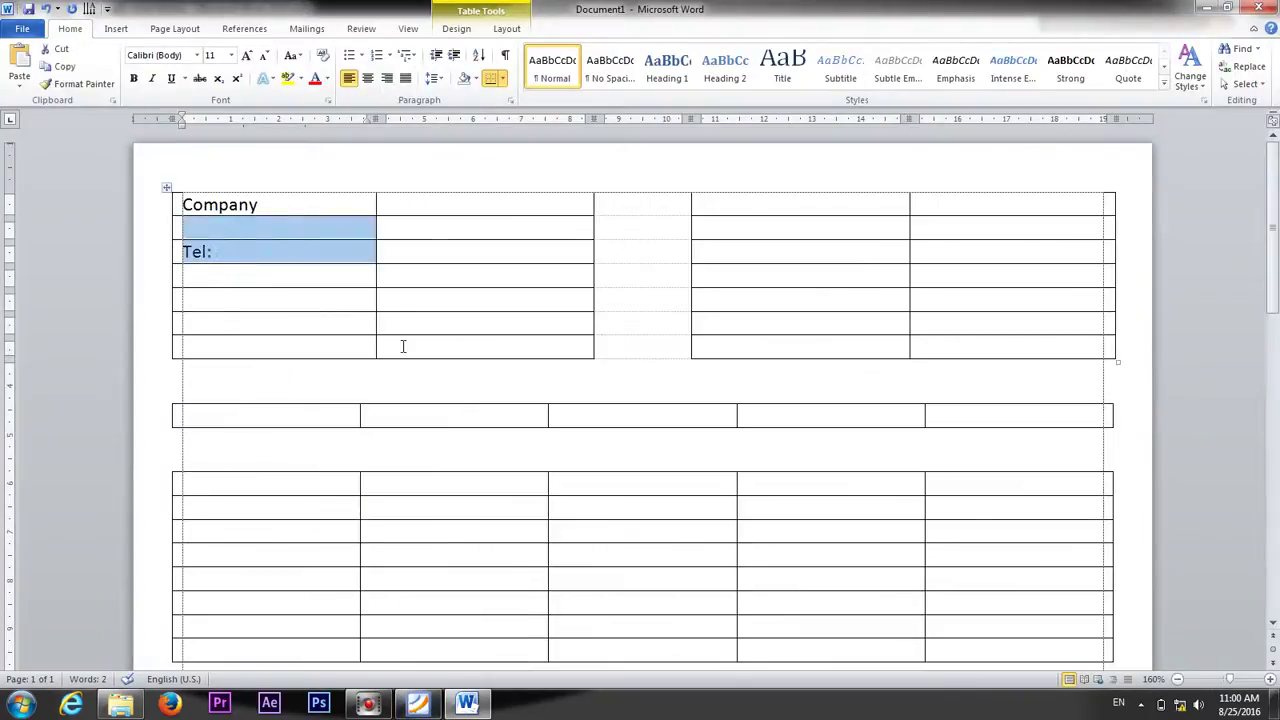
click(222, 252)
drag(176, 252, 151, 257)
text(A)
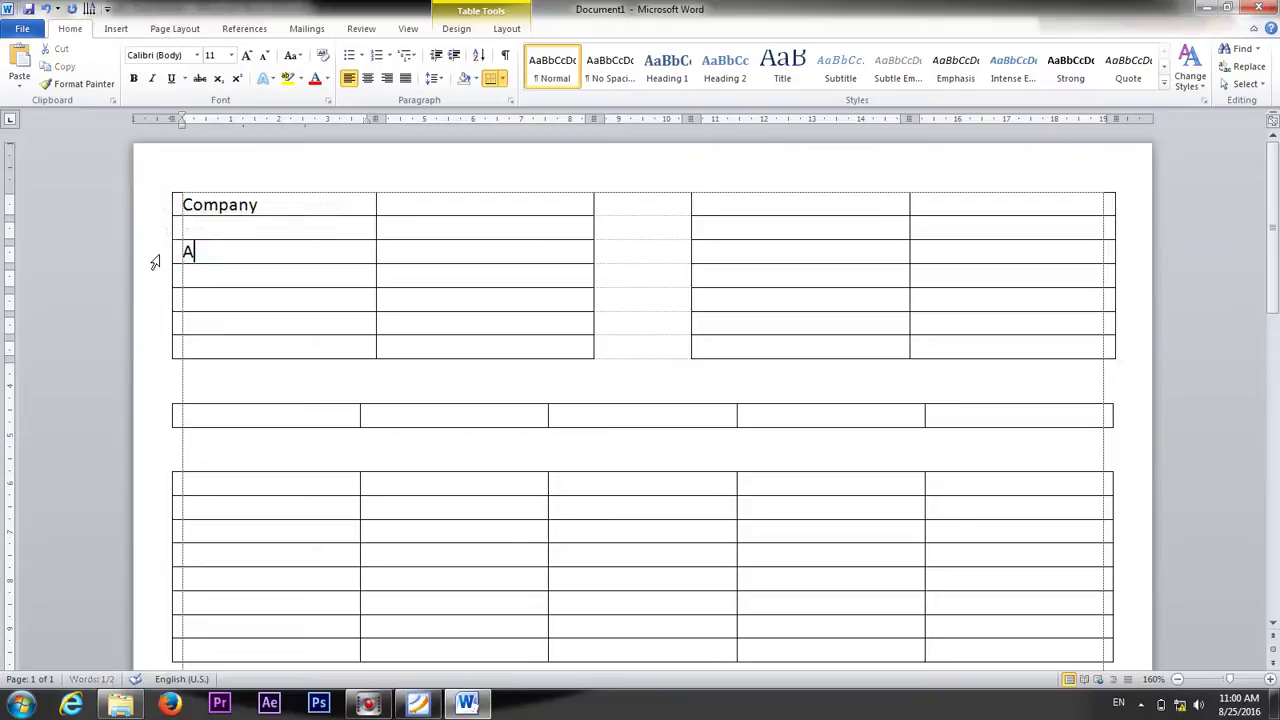
text(ddre)
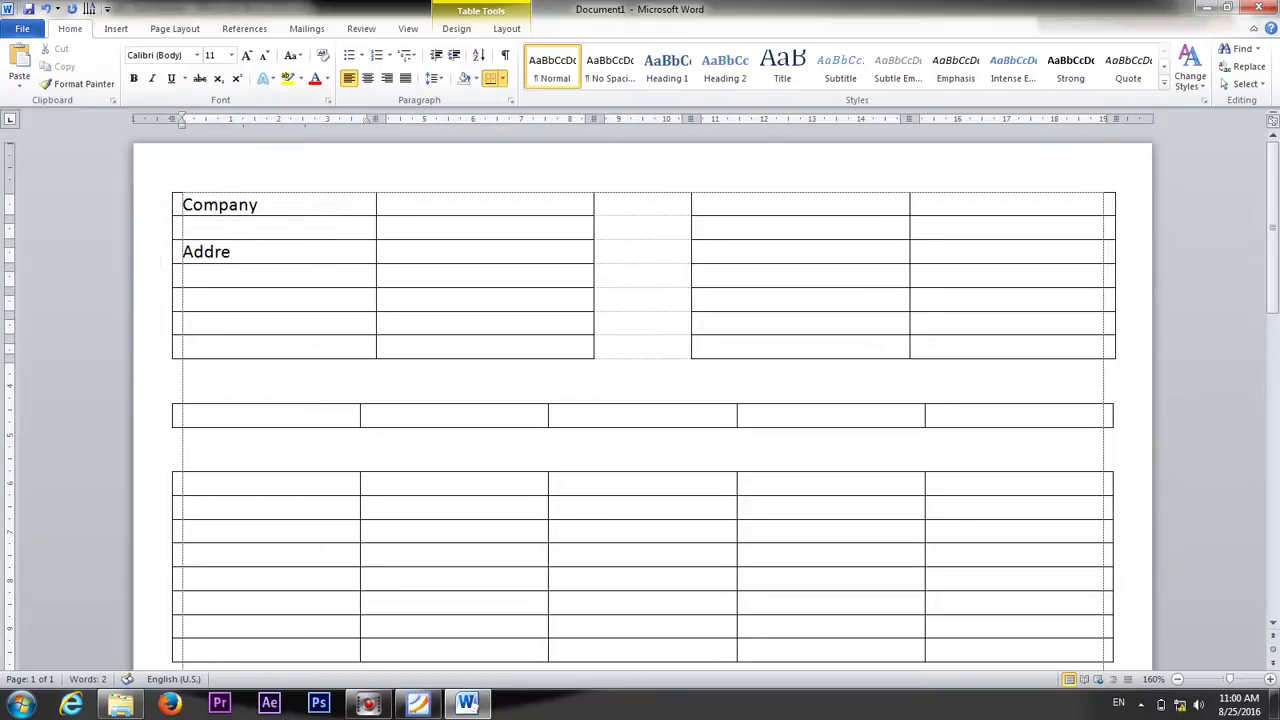
text(ss)
Label the next left-column cells 'Tel', 'Fax' and 'Customer Code'.
click(225, 271)
click(226, 293)
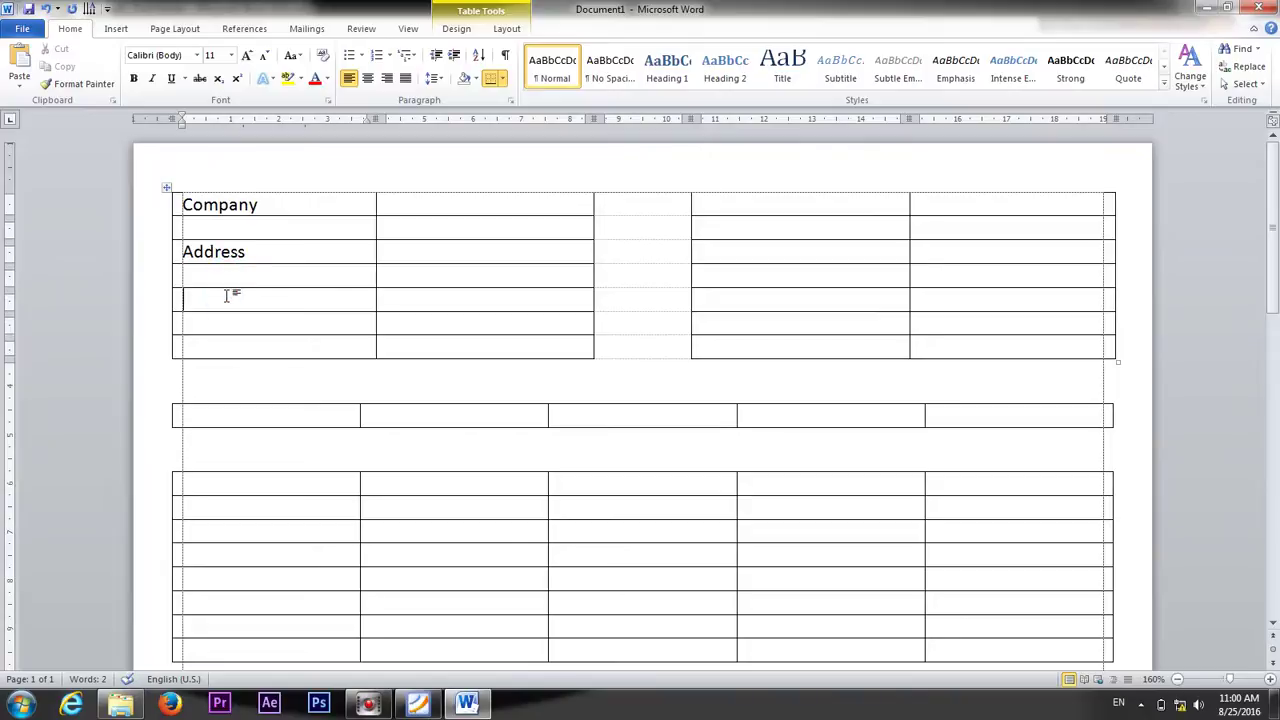
text(Tee)
key(BackSpace)
text(l)
click(201, 346)
mouse_move(444, 708)
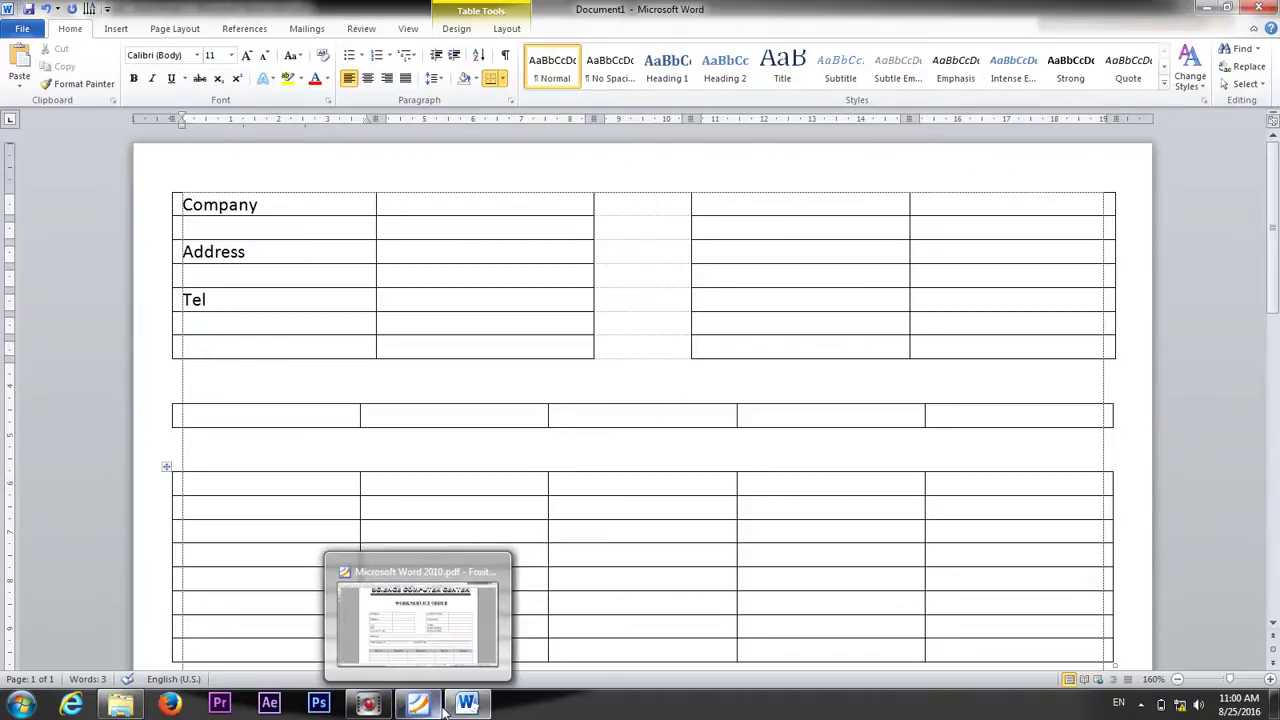
mouse_move(415, 622)
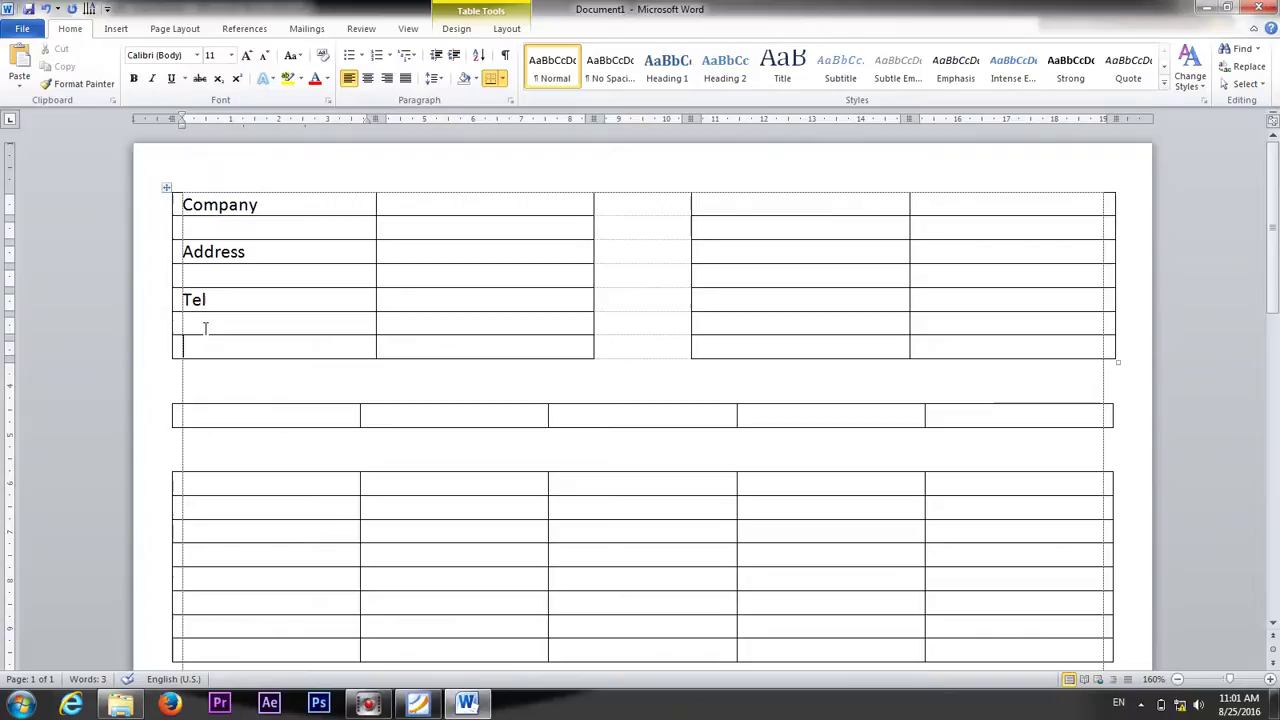
click(203, 328)
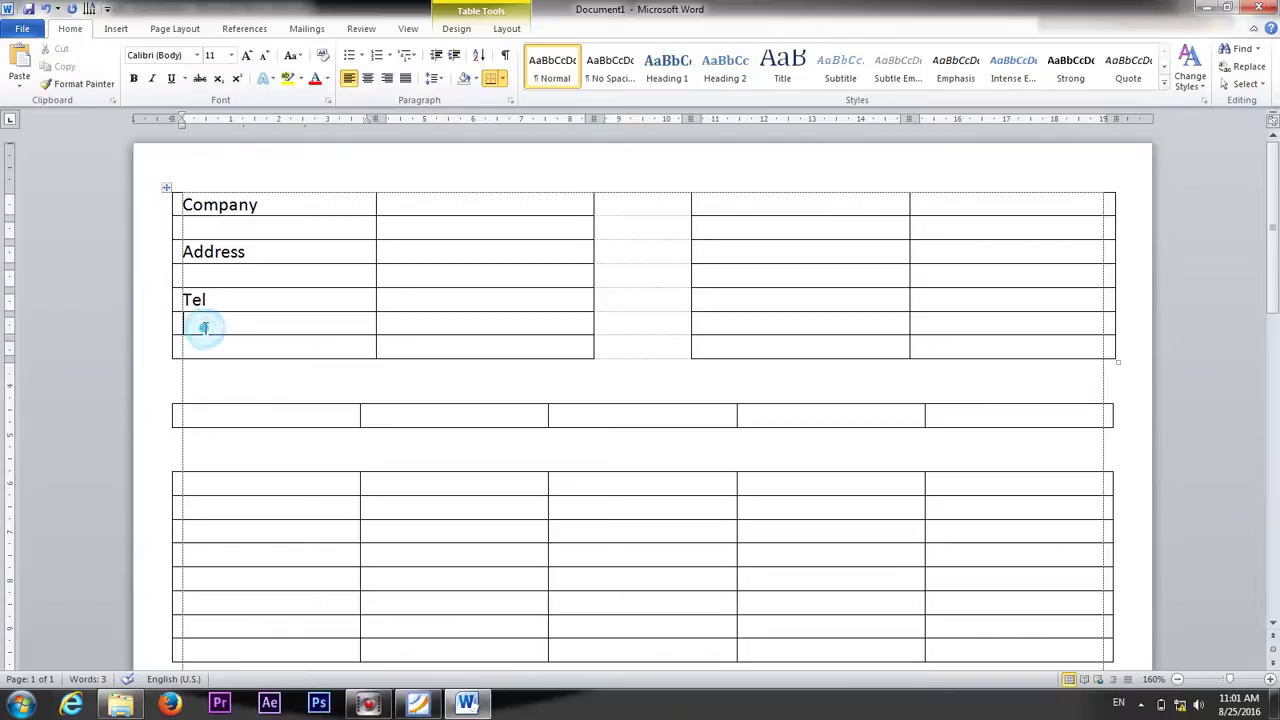
text(Fax)
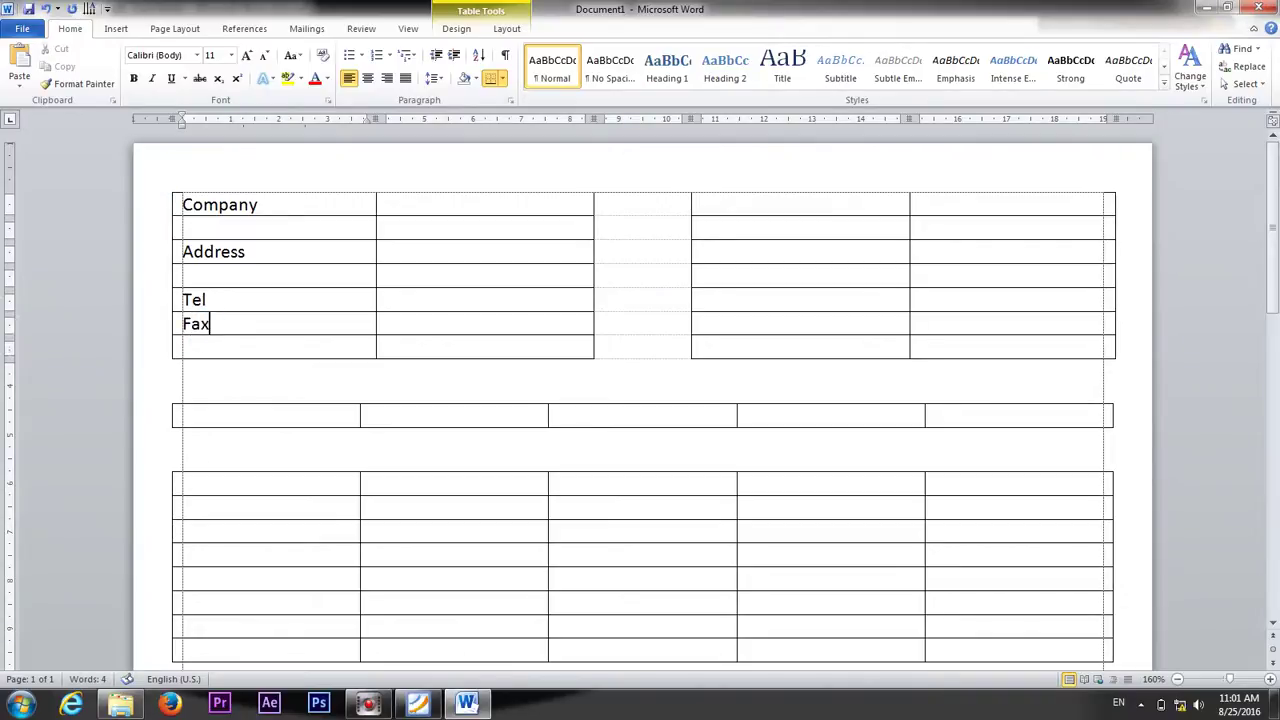
click(205, 343)
mouse_move(418, 703)
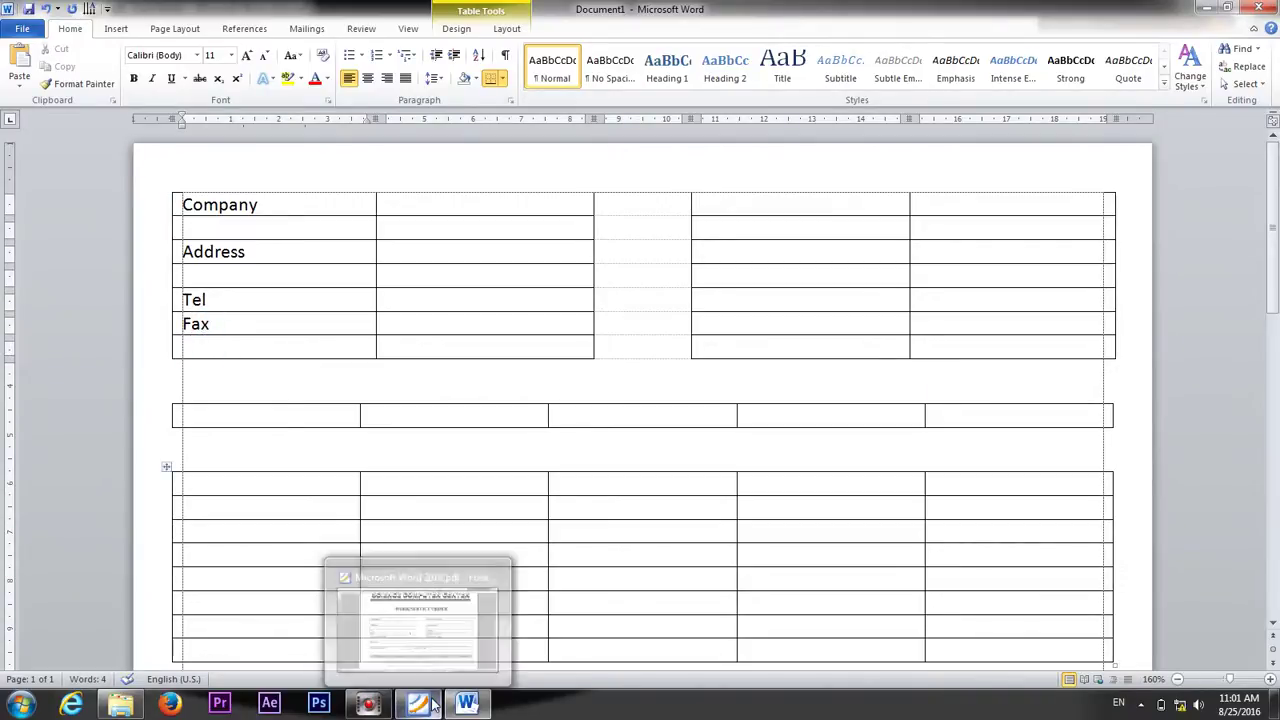
mouse_move(403, 621)
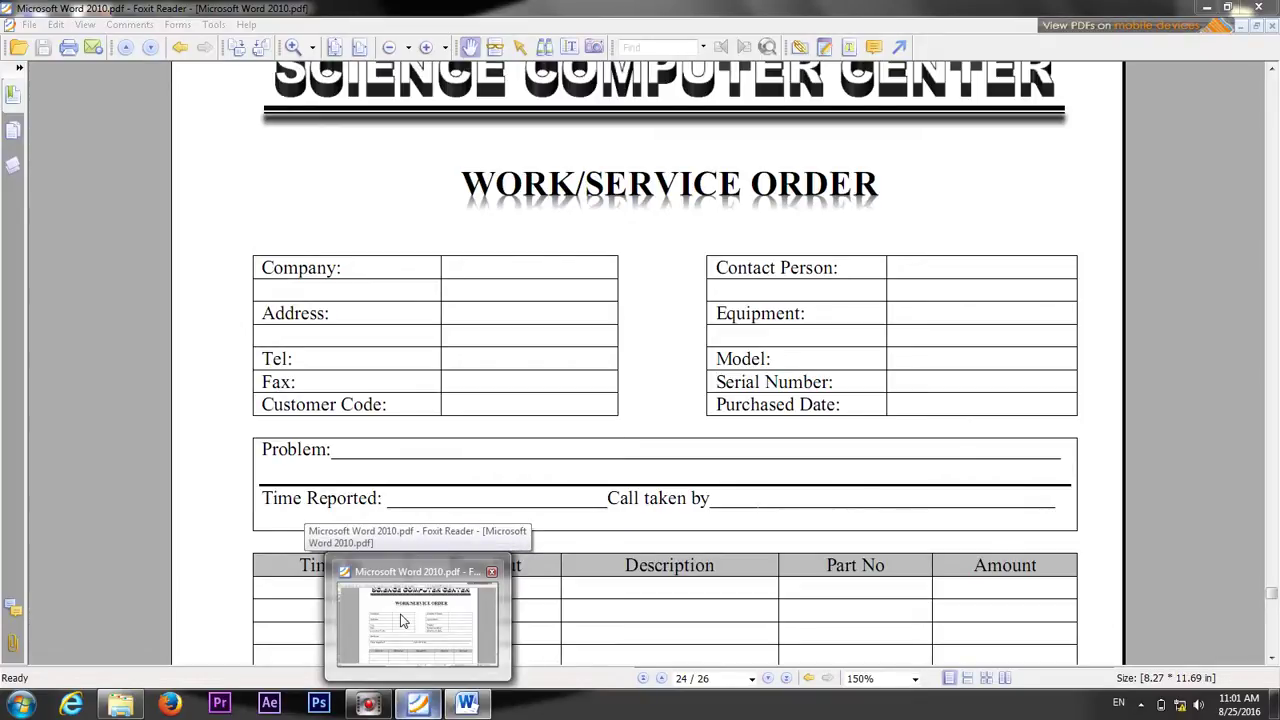
text(C)
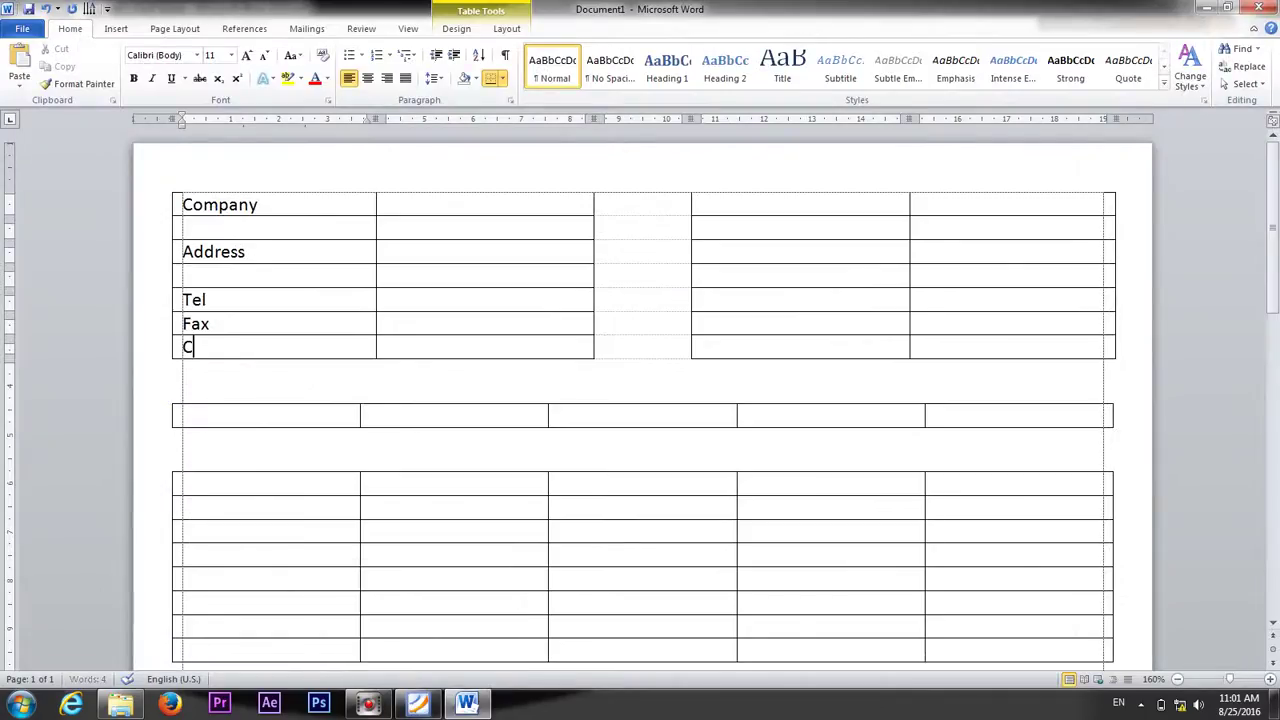
text(ust)
text(m)
text(o)
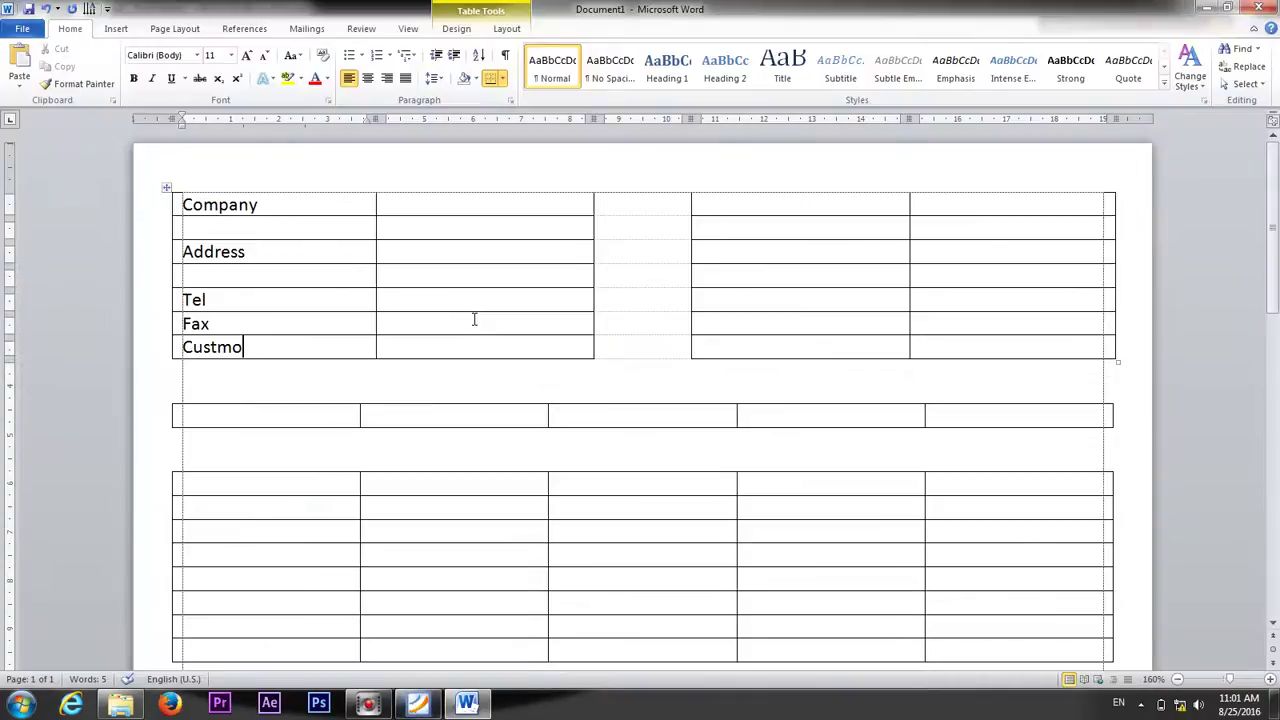
key(BackSpace)
key(BackSpace)
text(om)
text(er Cod)
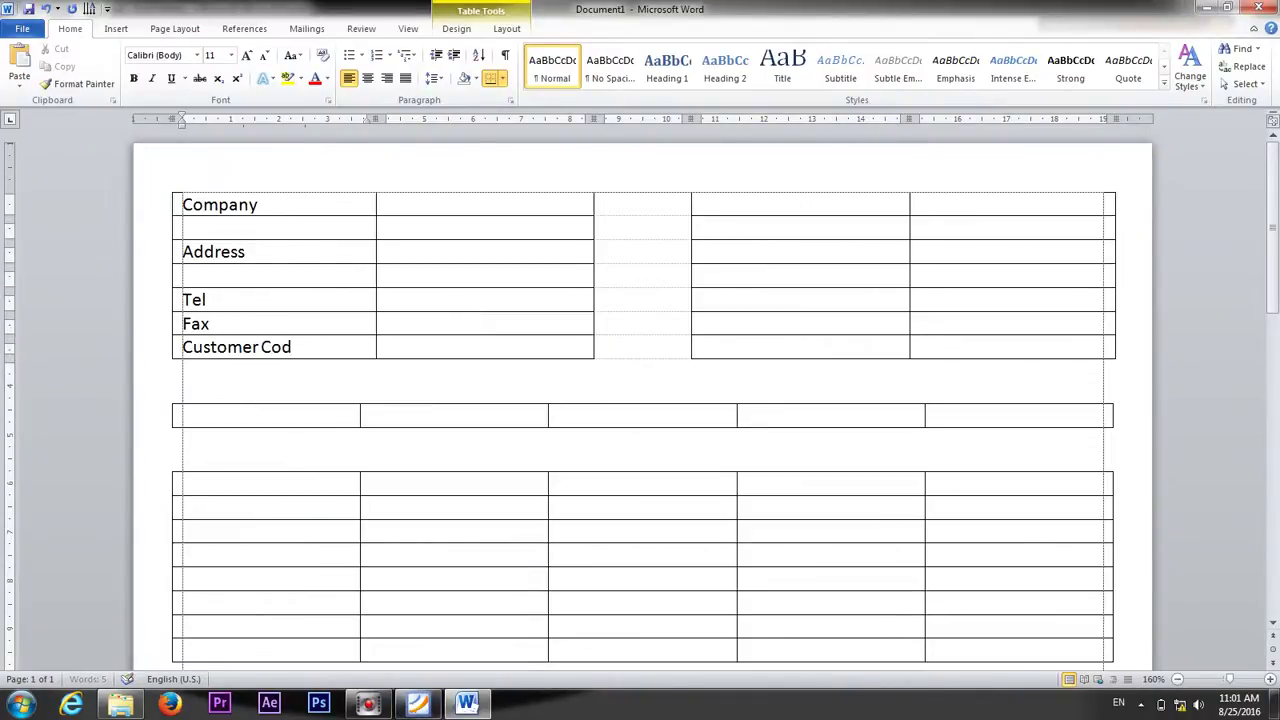
text(e)
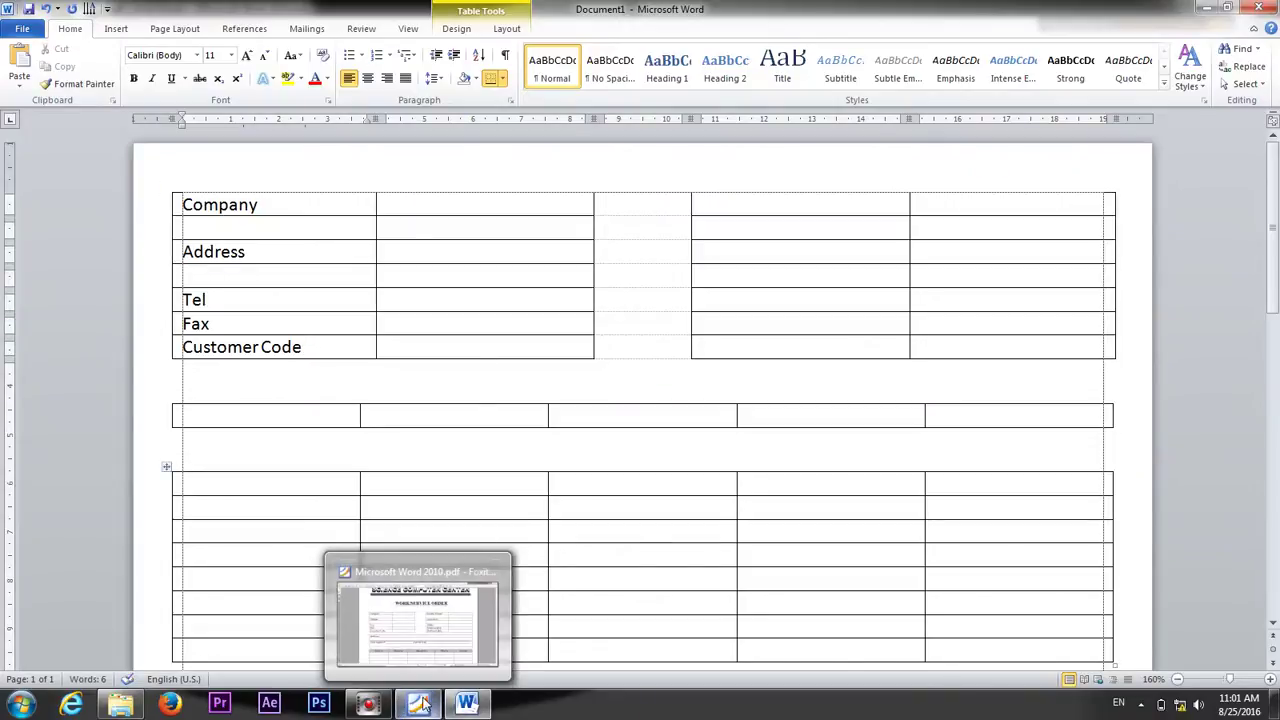
Merge the single-row table's five cells into one cell with Layout > Merge Cells.
click(390, 580)
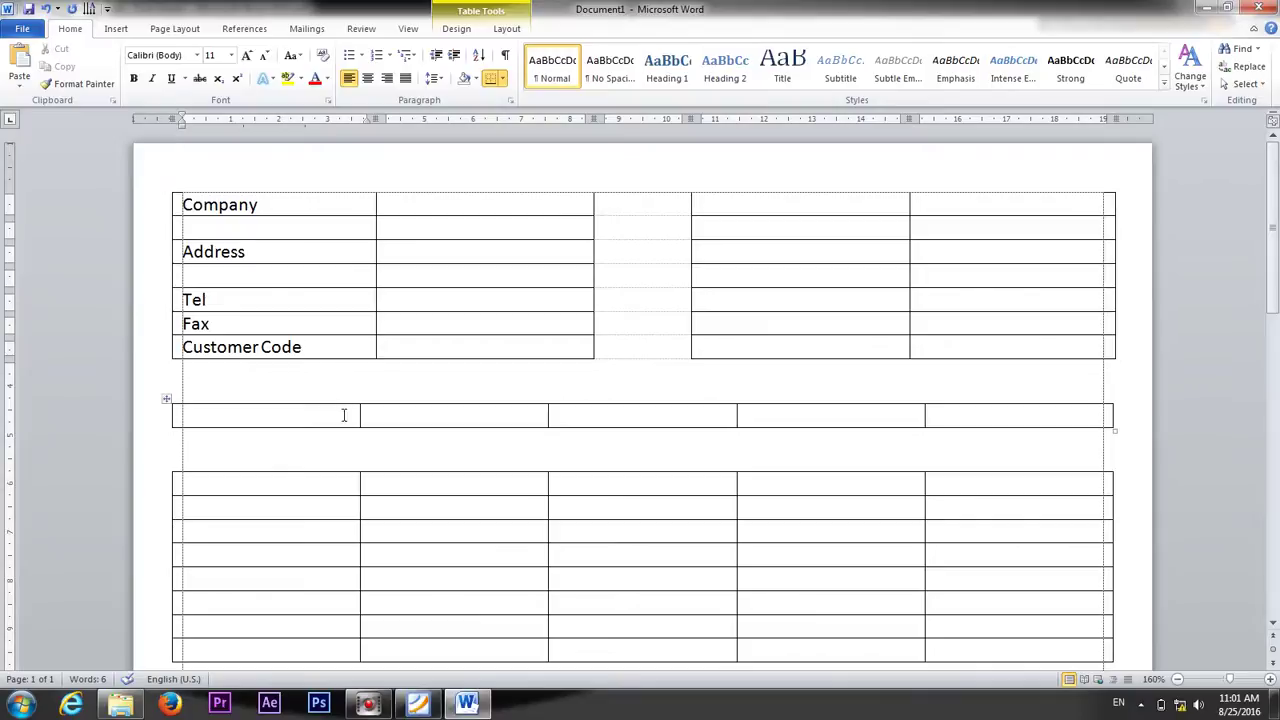
click(343, 414)
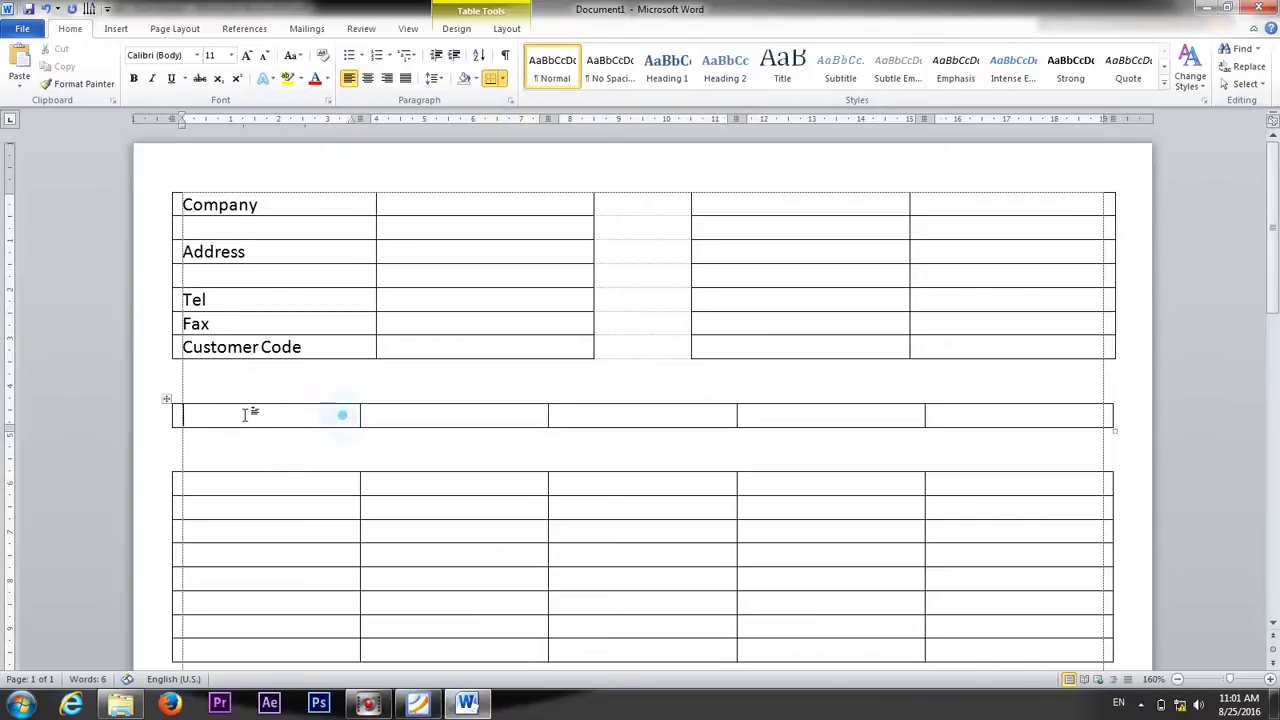
click(157, 418)
click(506, 28)
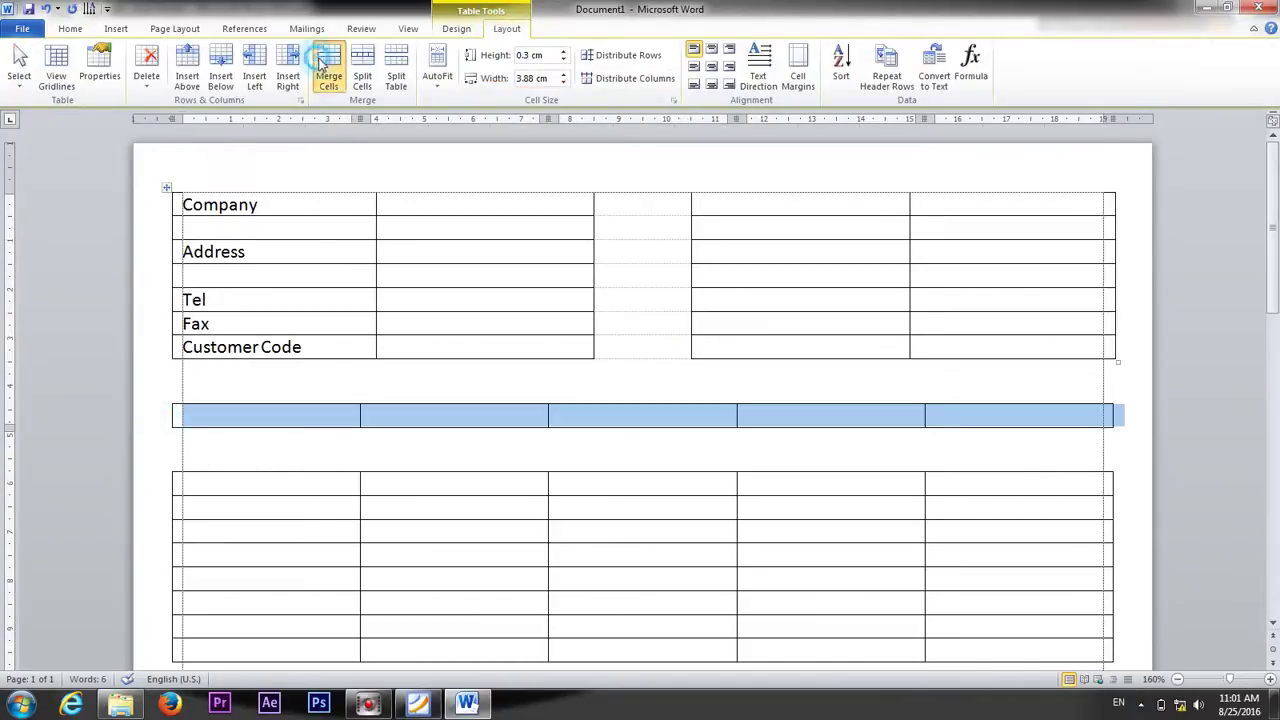
click(328, 62)
click(397, 413)
Fill the merged box with 'ffdbfdbdb' and 'dbdfbfdbfdbfb' separated by a blank line, checking the PDF.
text(f)
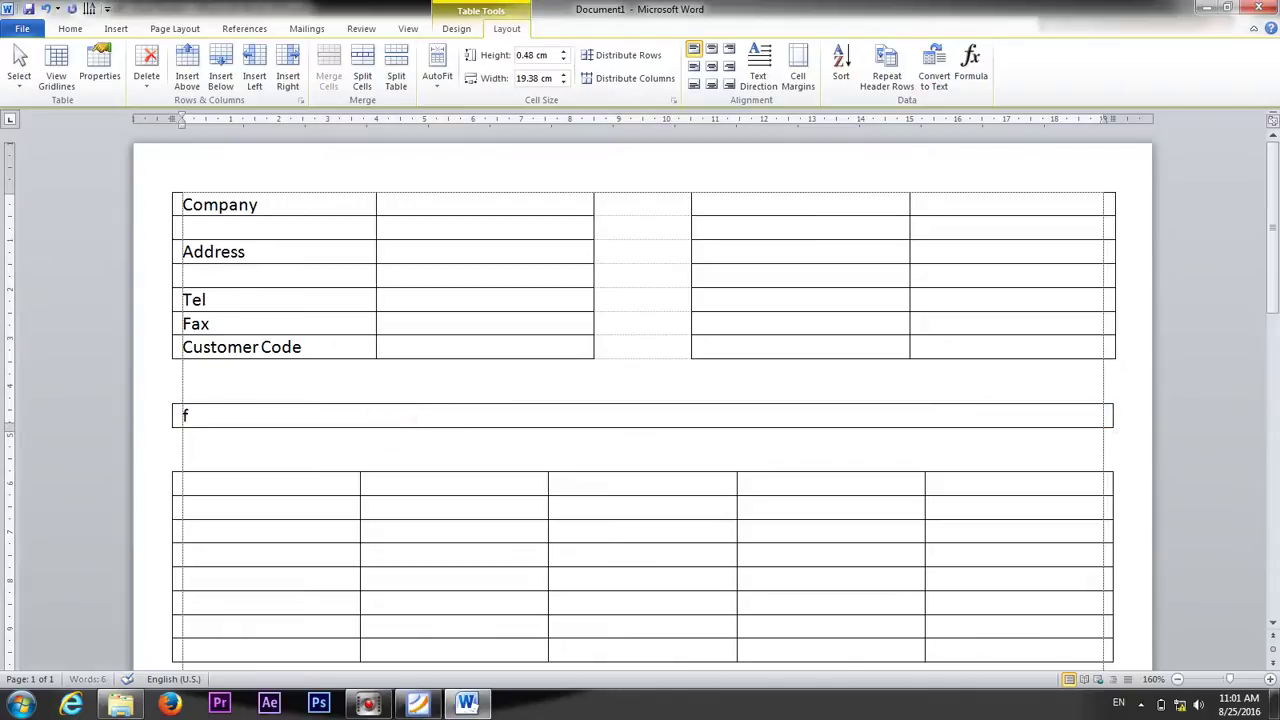
text(fdbfdbdb)
key(Return)
text(dsfbdfbfdbf)
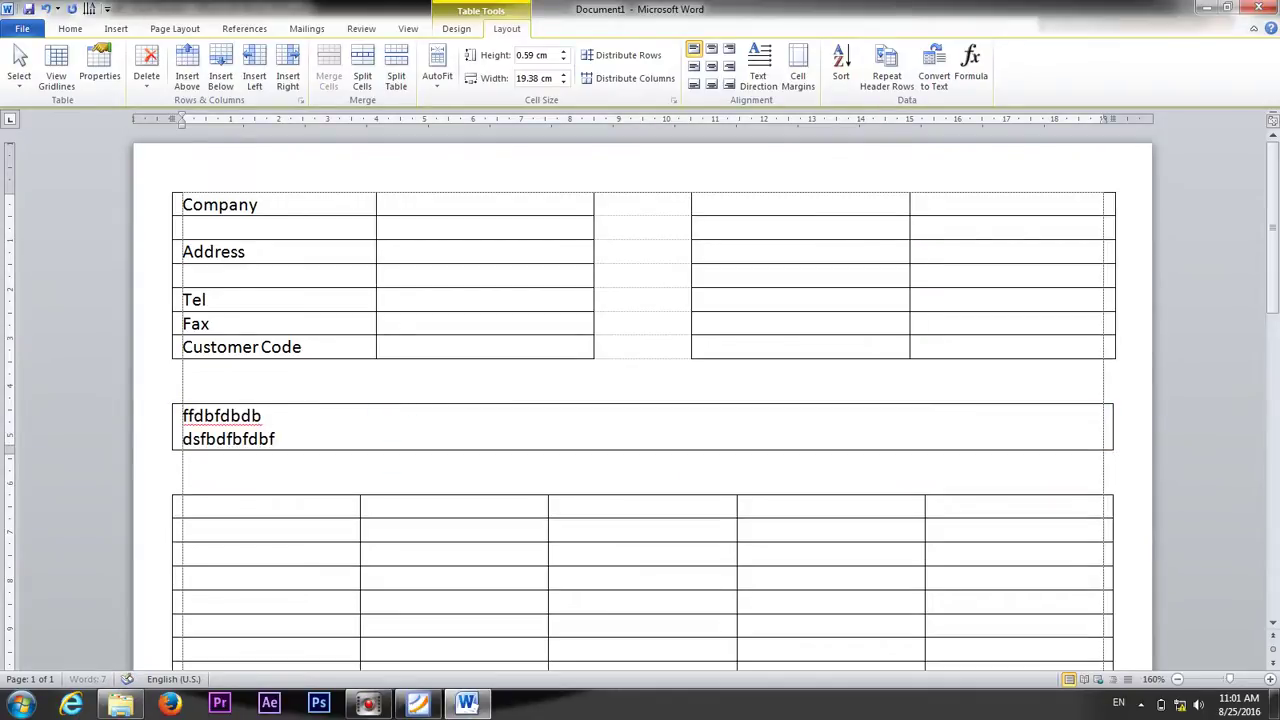
text(d)
key(Return)
drag(295, 441, 174, 455)
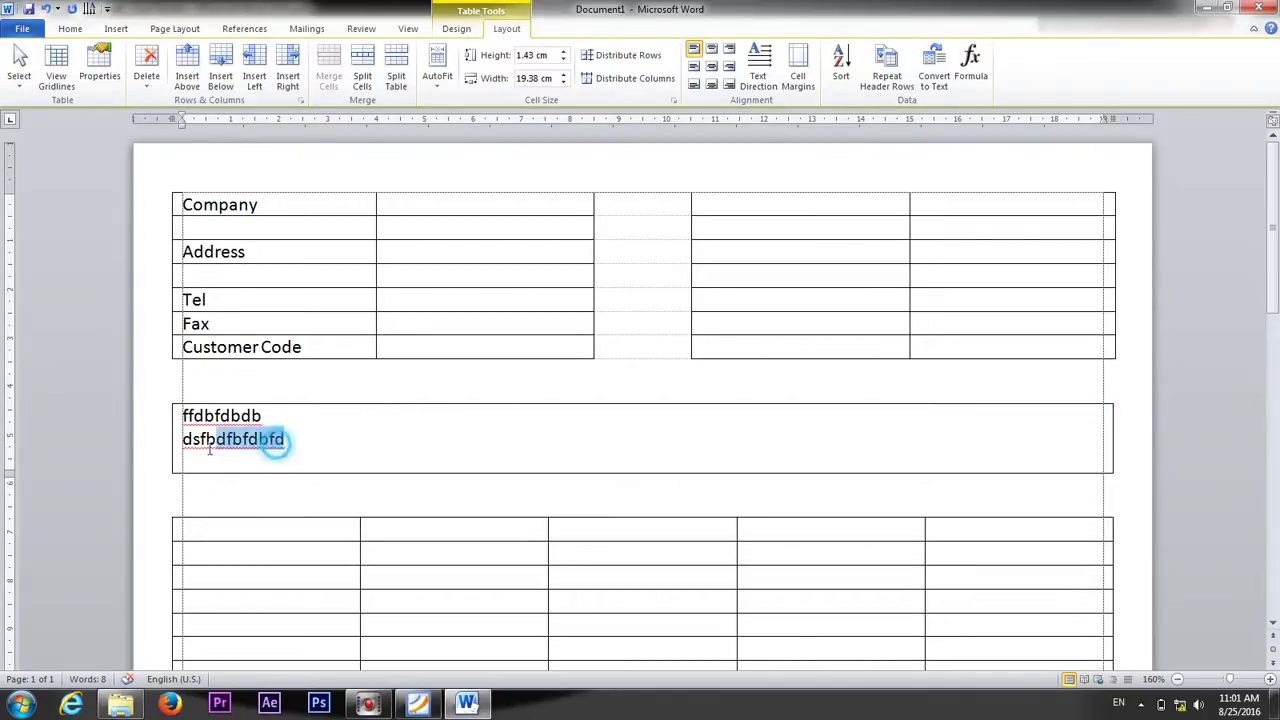
key(Delete)
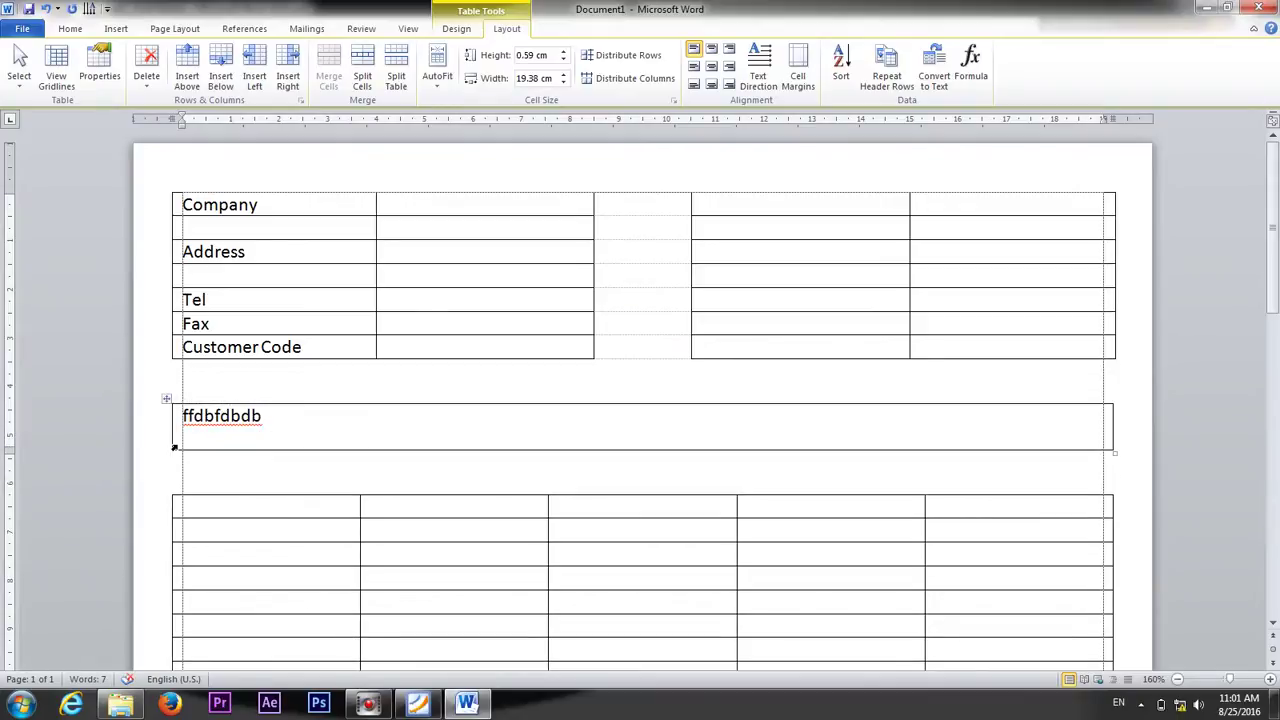
key(Return)
text(dbdfbfdbfdbfb)
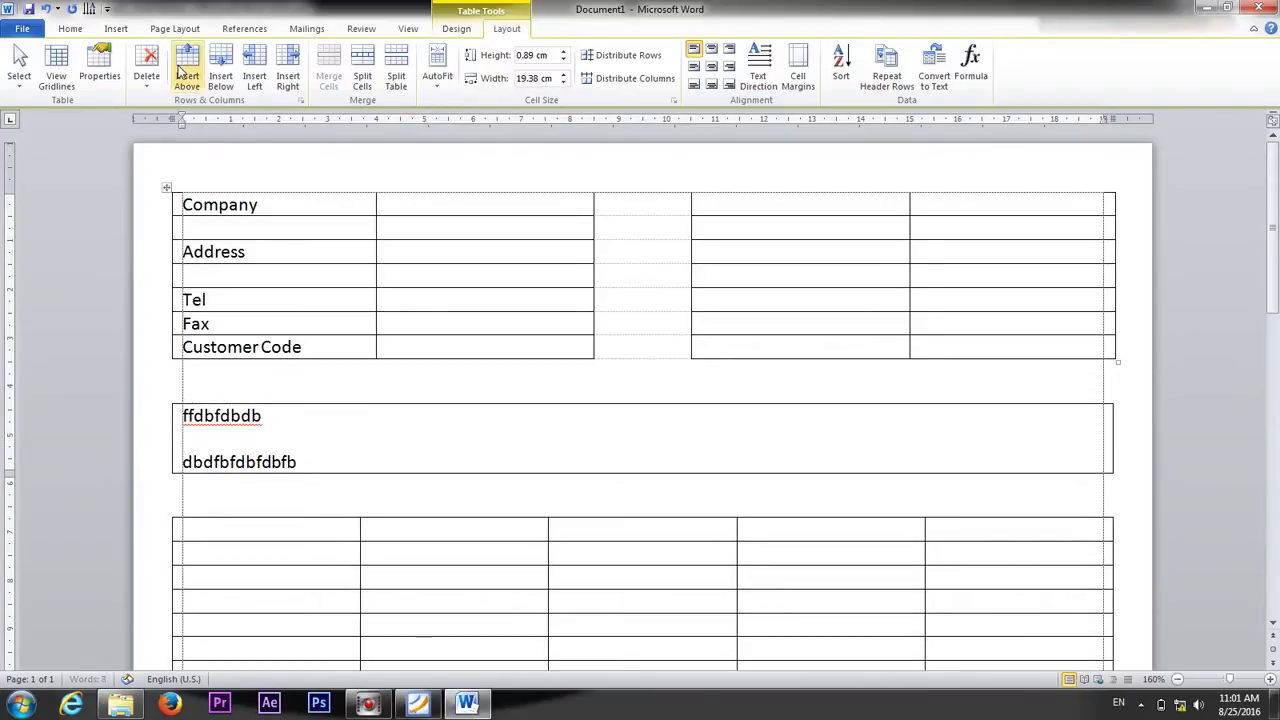
click(425, 705)
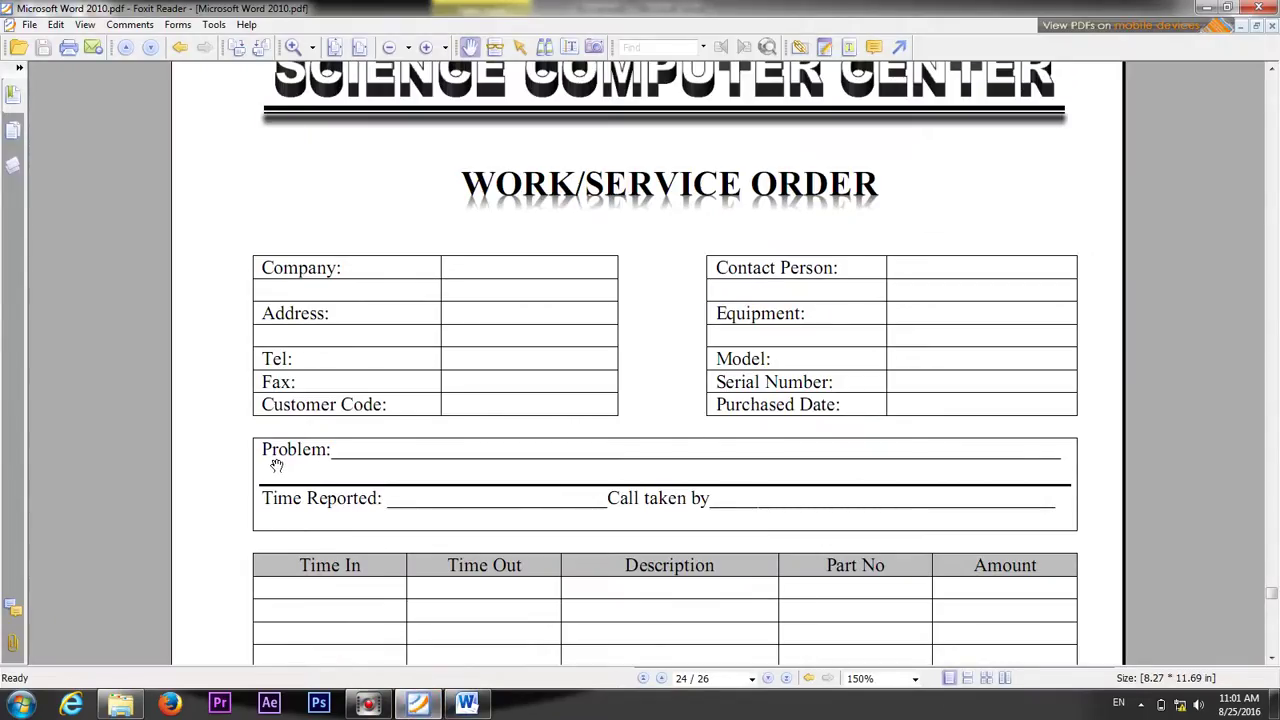
key(alt+Tab)
Add colons, underscore blanks and second labels 'vfbfvdb' and 'heihfiei' to both placeholder lines.
click(299, 416)
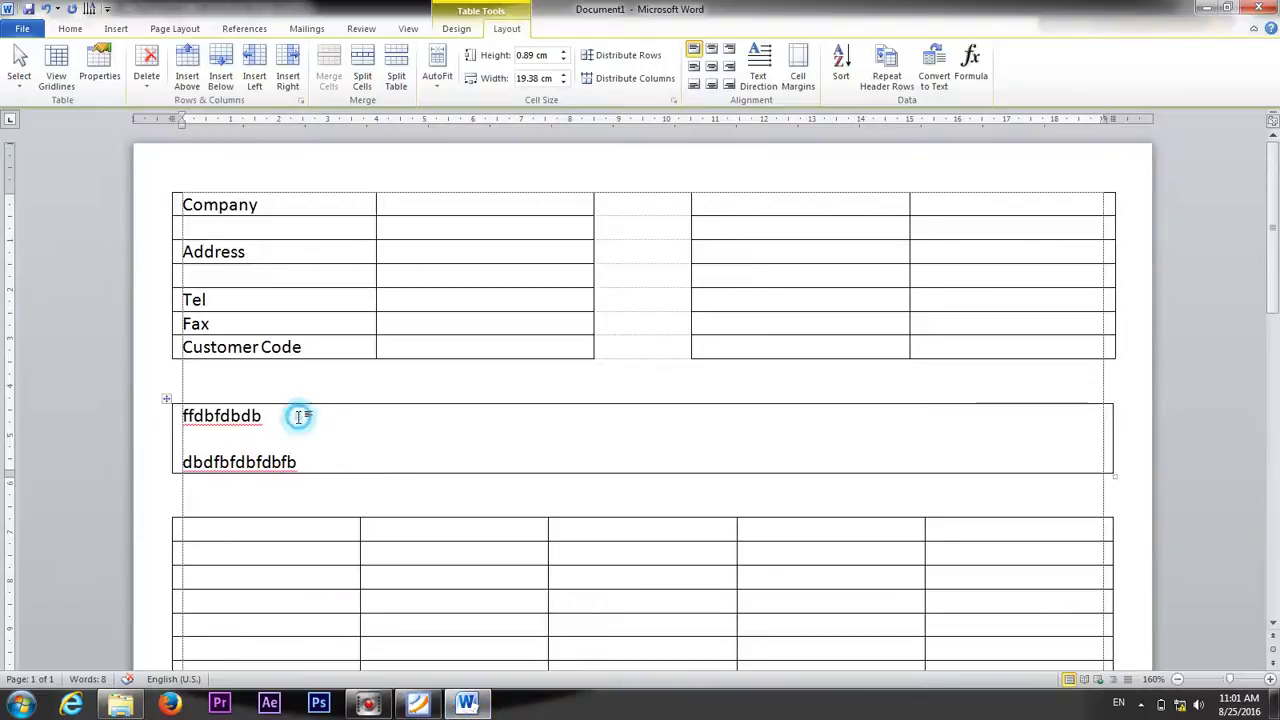
text(:)
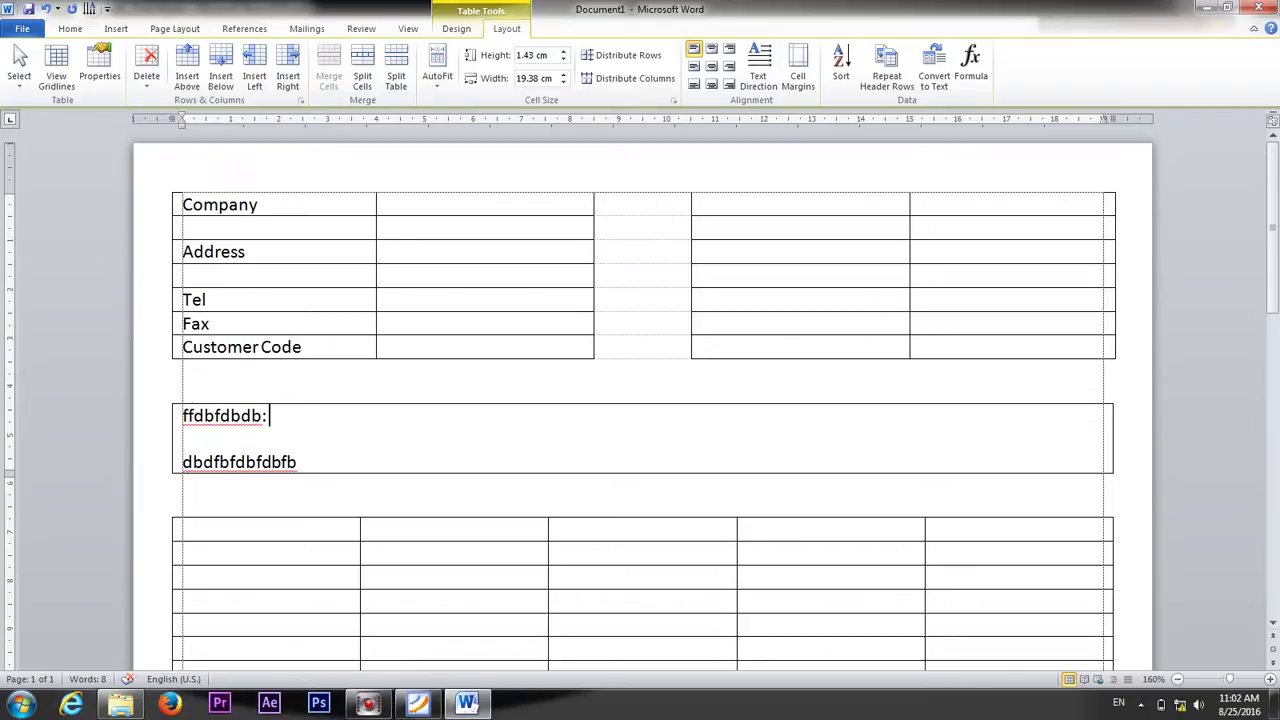
text( _)
text(___________________________________________)
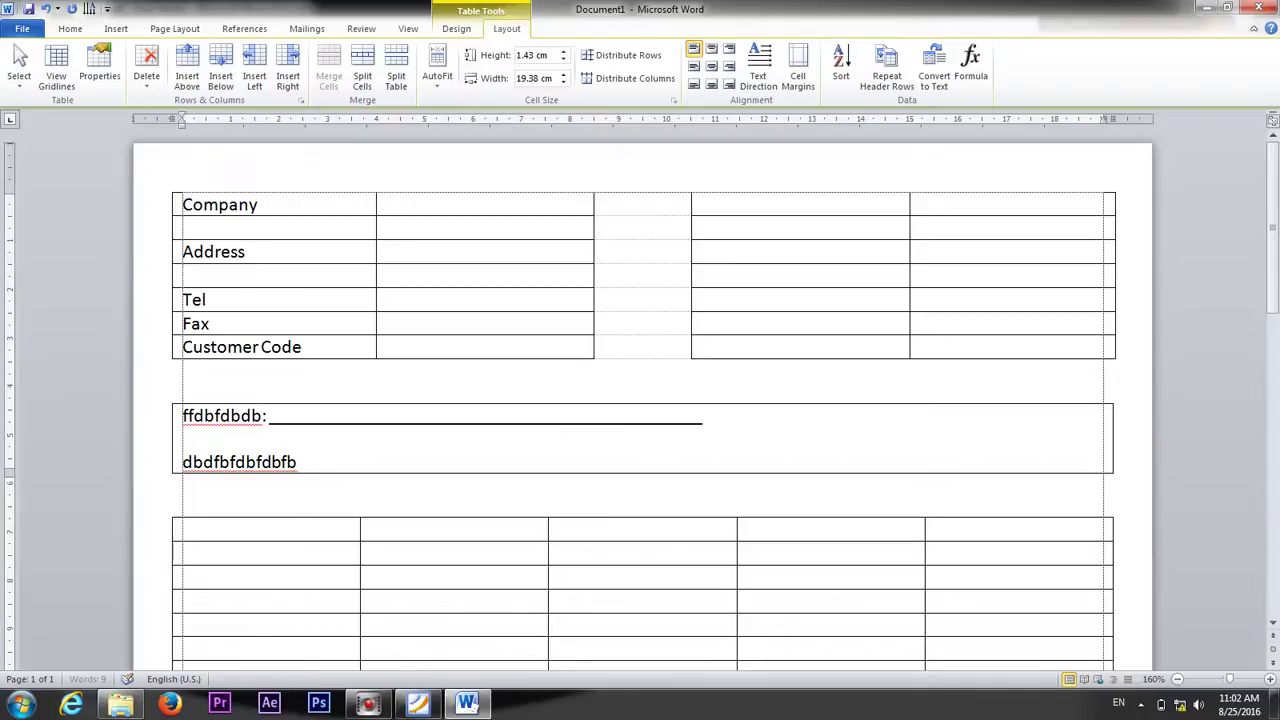
text(_______________________________________)
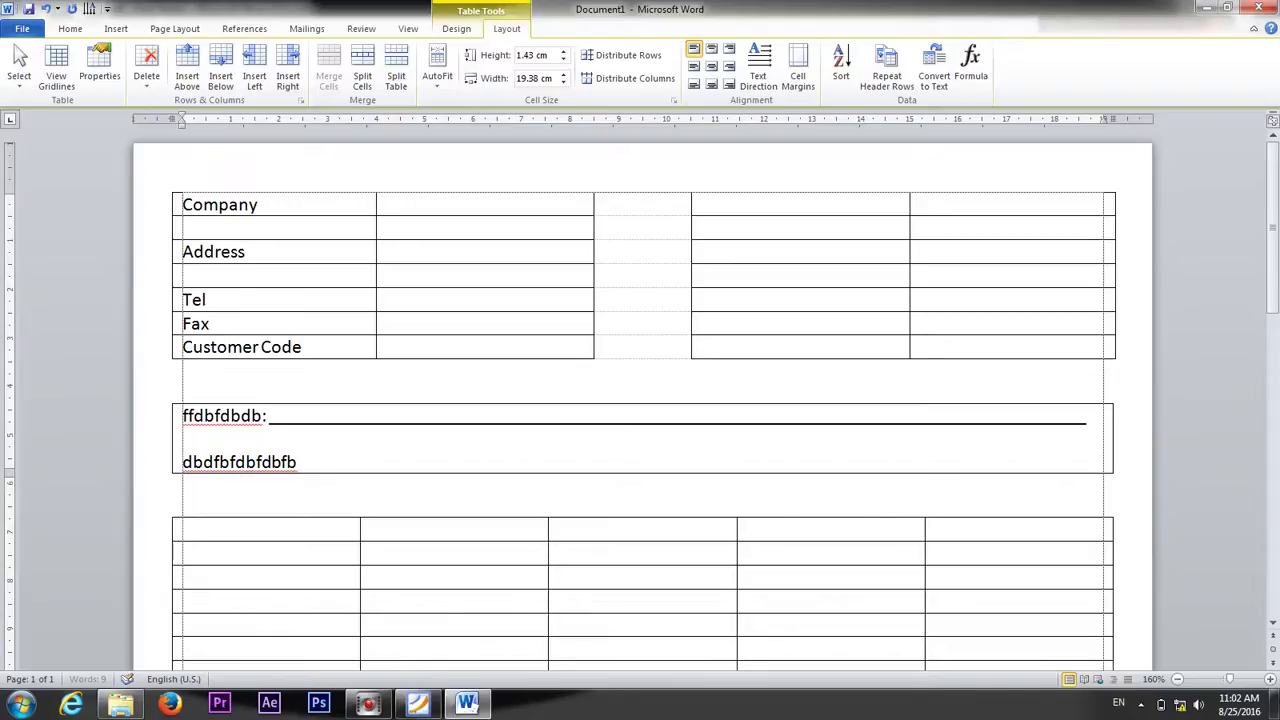
key(BackSpace)
key(BackSpace)
key(BackSpace)
key(BackSpace)
key(BackSpace)
key(BackSpace)
key(BackSpace)
key(BackSpace)
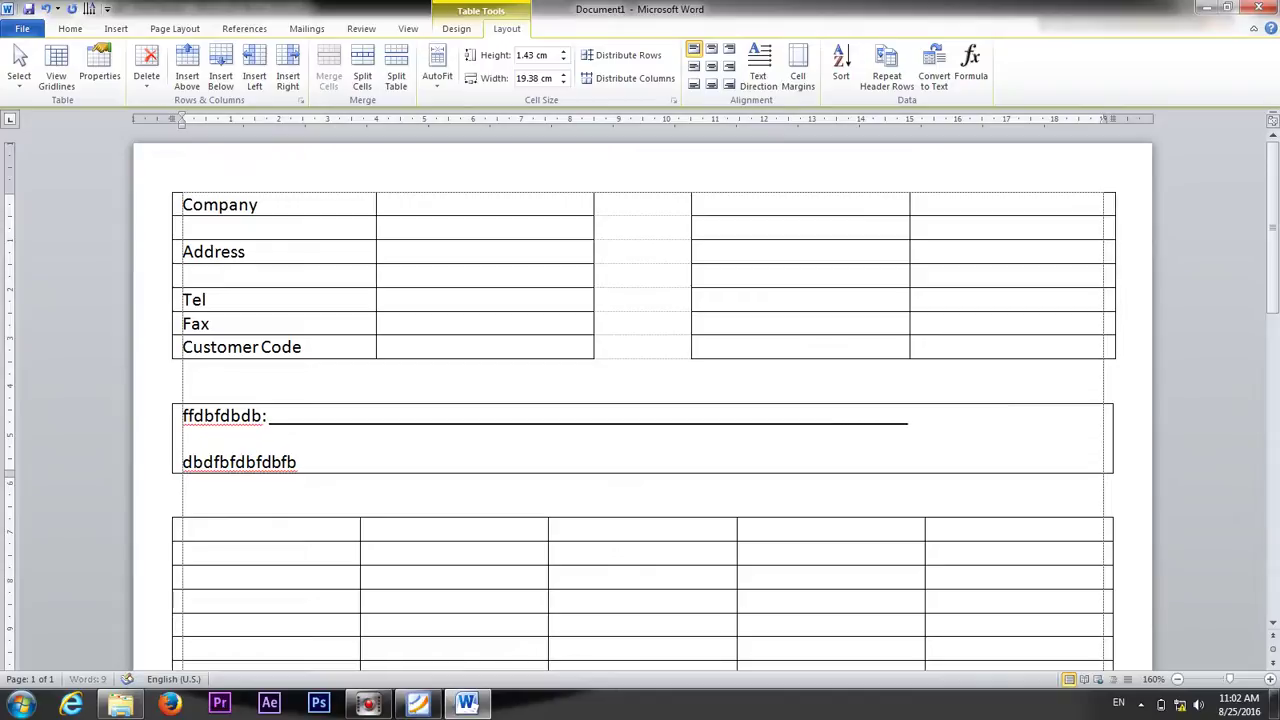
key(BackSpace)
key(BackSpace)
key(BackSpace)
key(BackSpace)
key(BackSpace)
key(BackSpace)
text(vf)
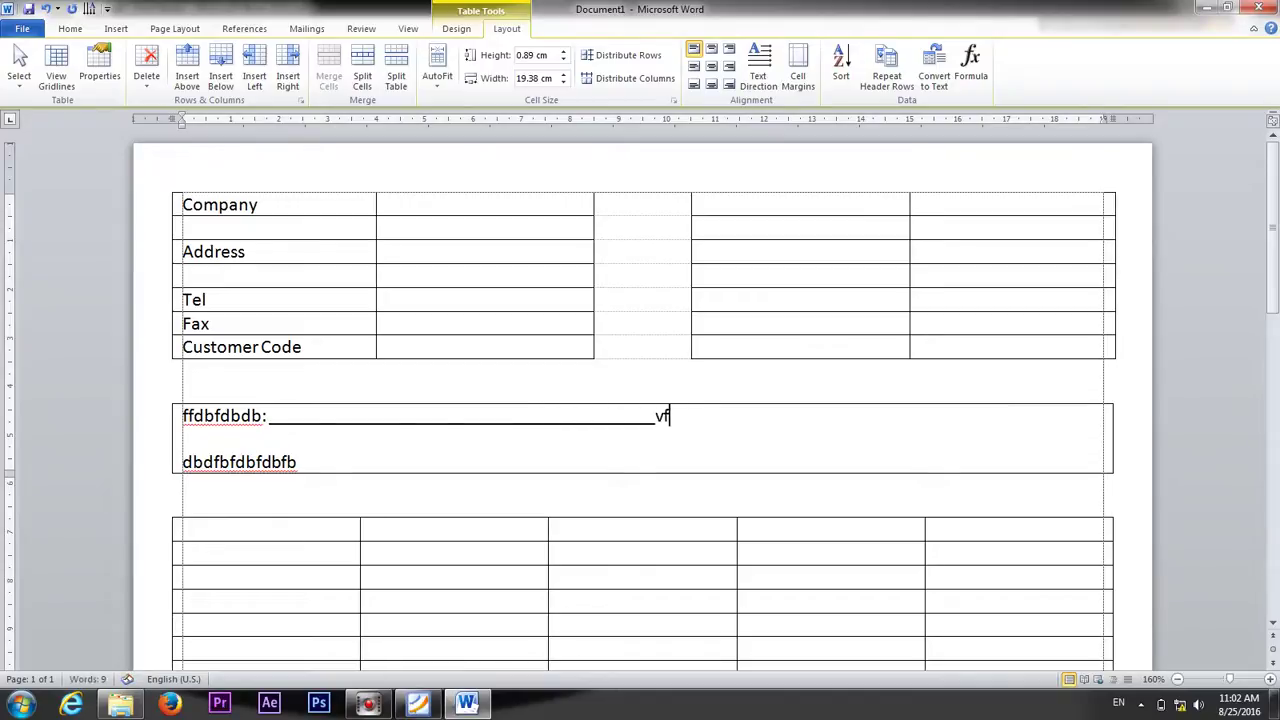
text(bfvdb)
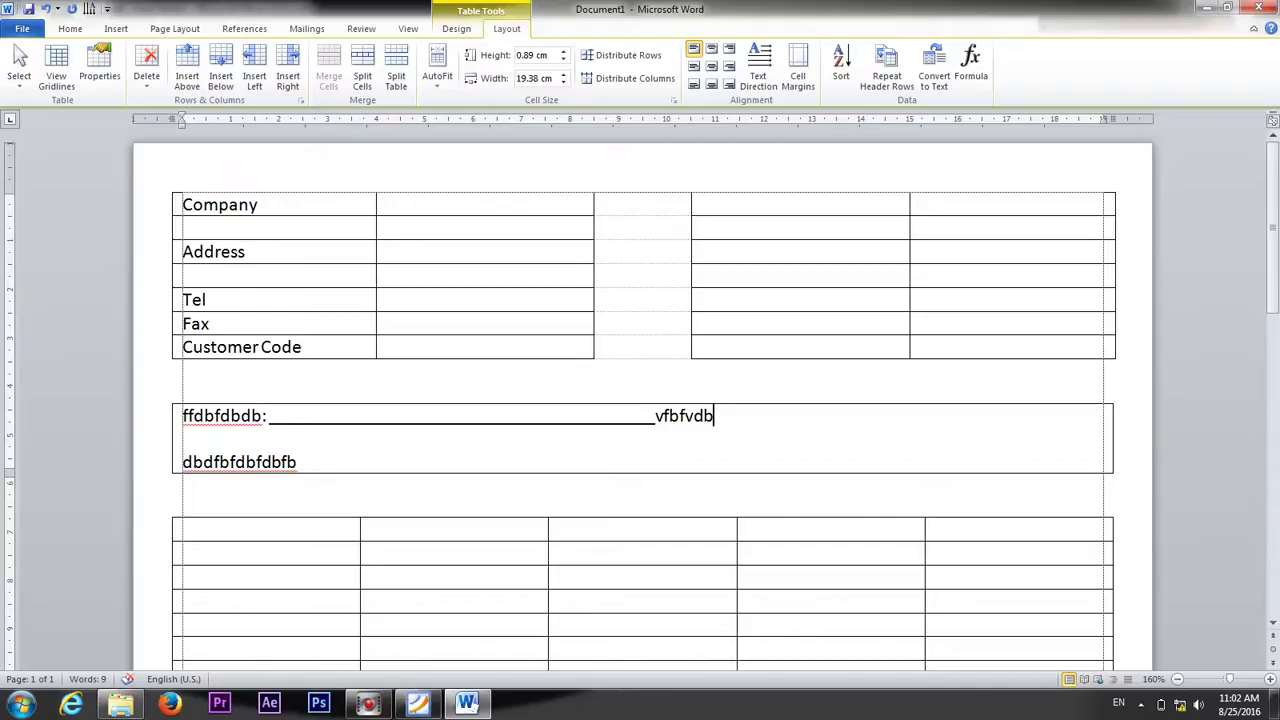
text(_________________________)
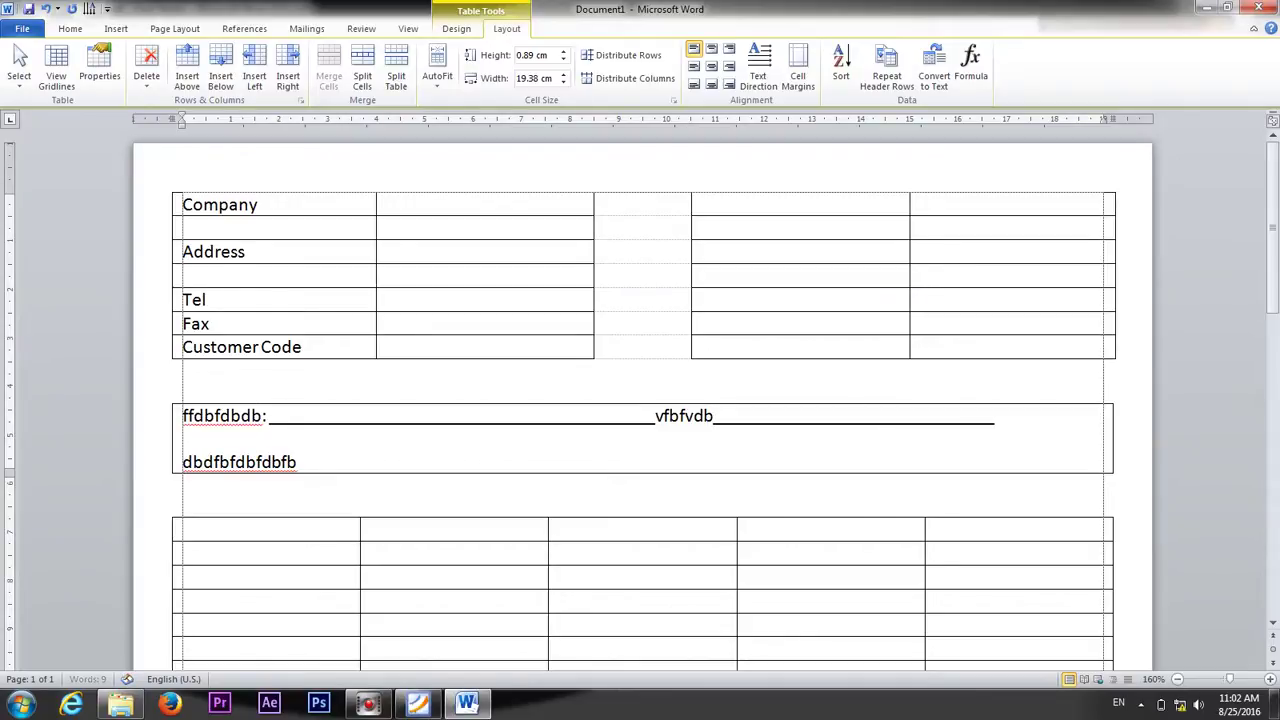
text(_______)
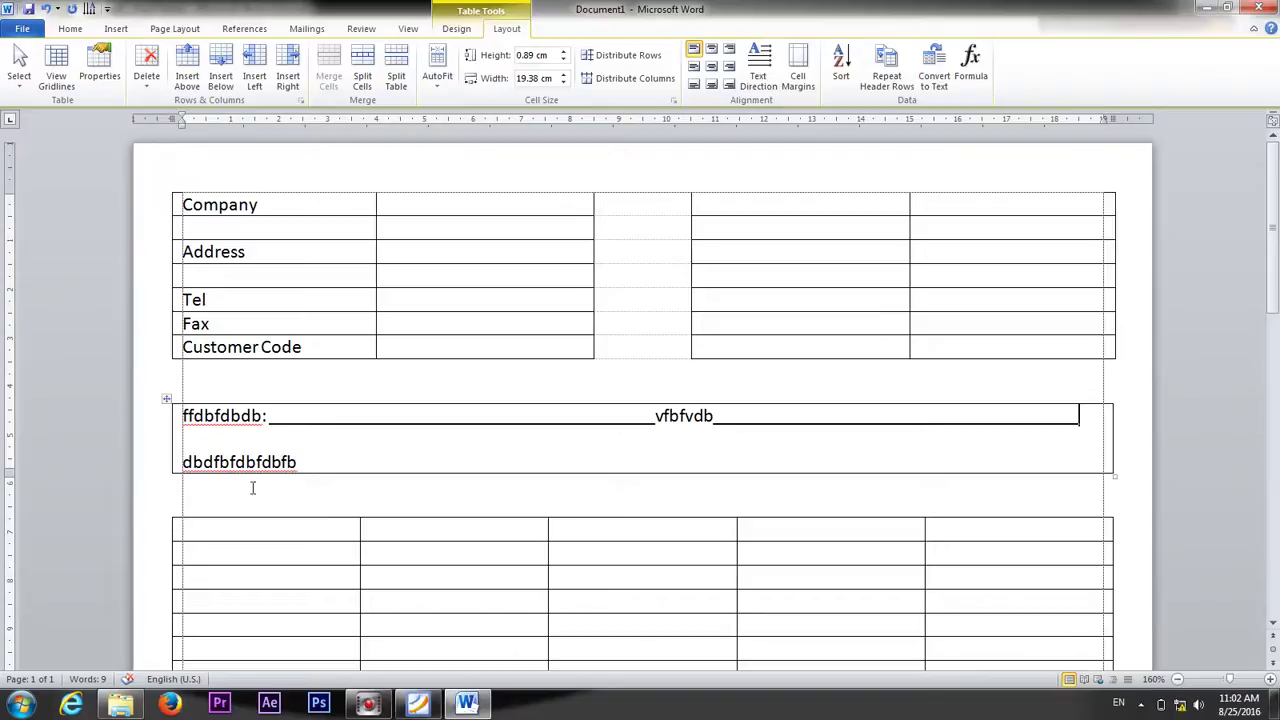
click(330, 460)
text(jkkfs:)
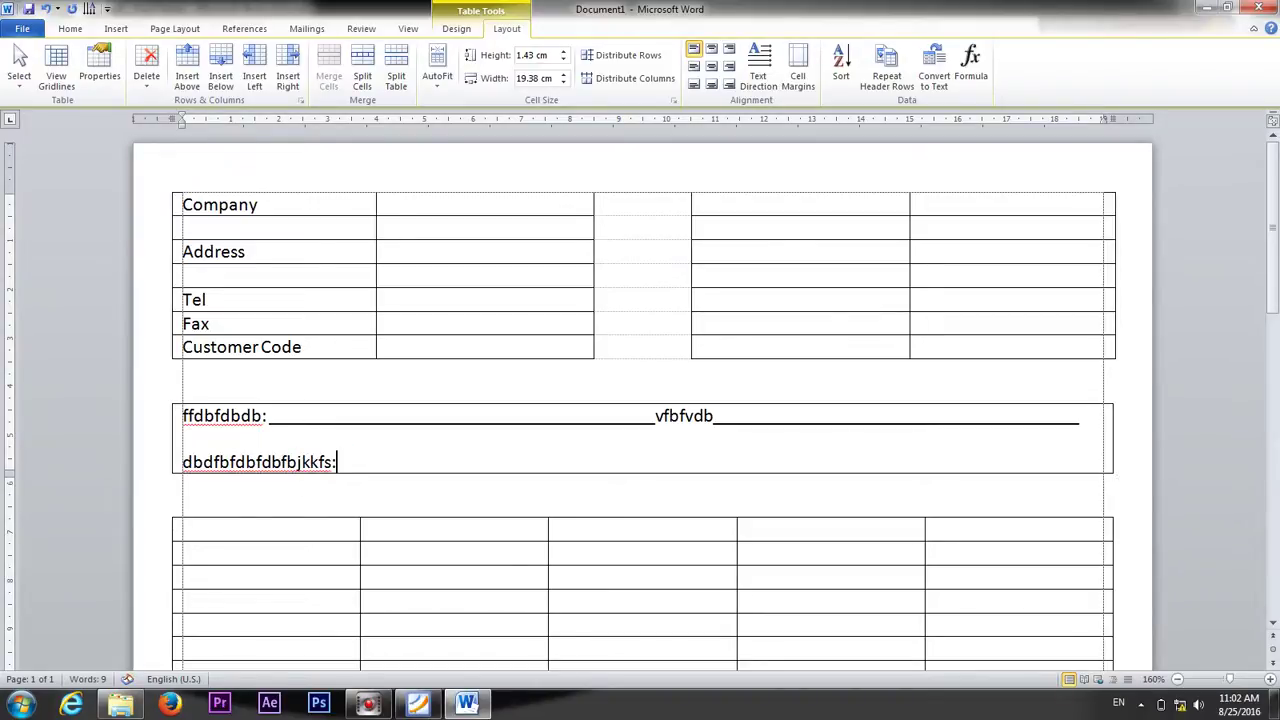
text(___________)
text(____________________ii)
text(heihfiei)
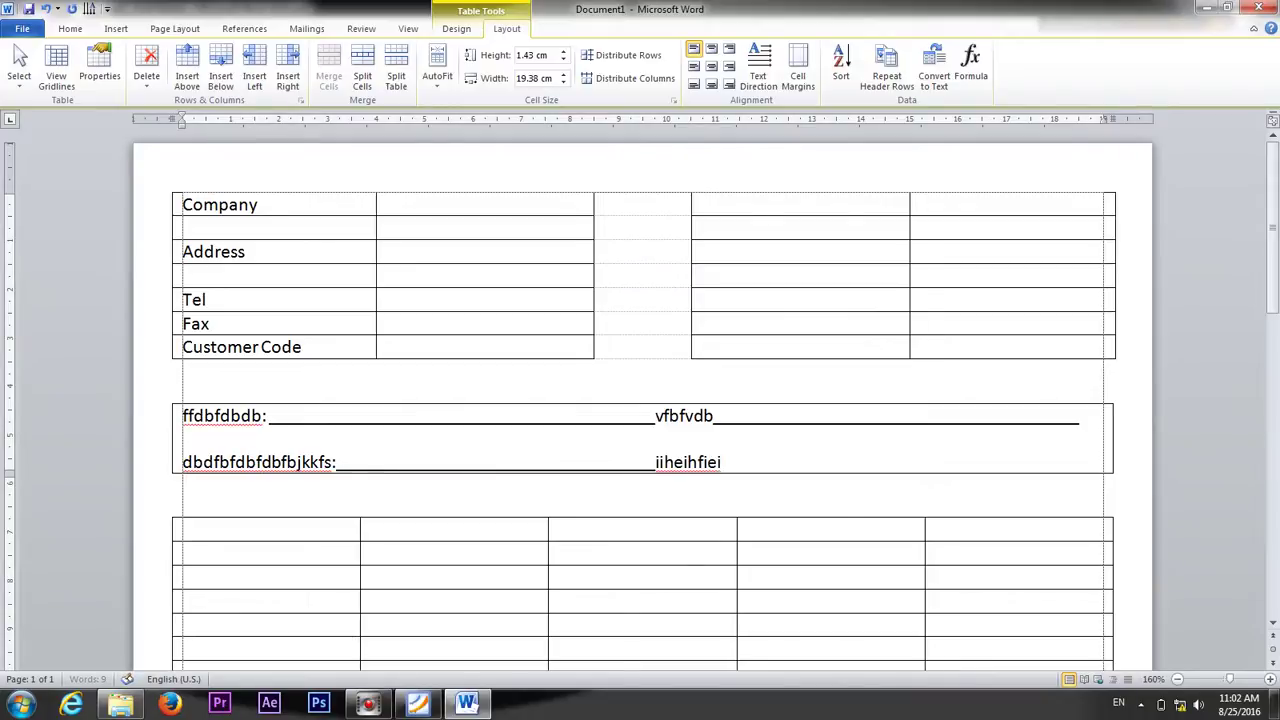
text(_____________________)
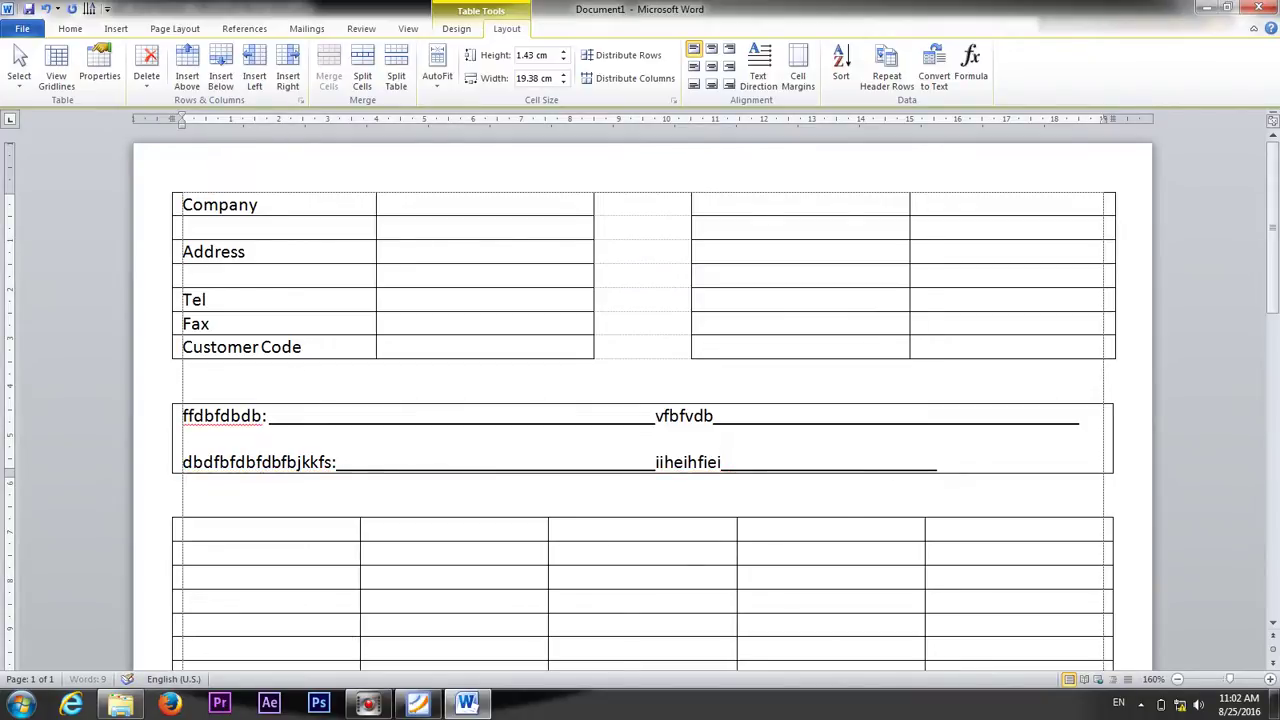
text(________)
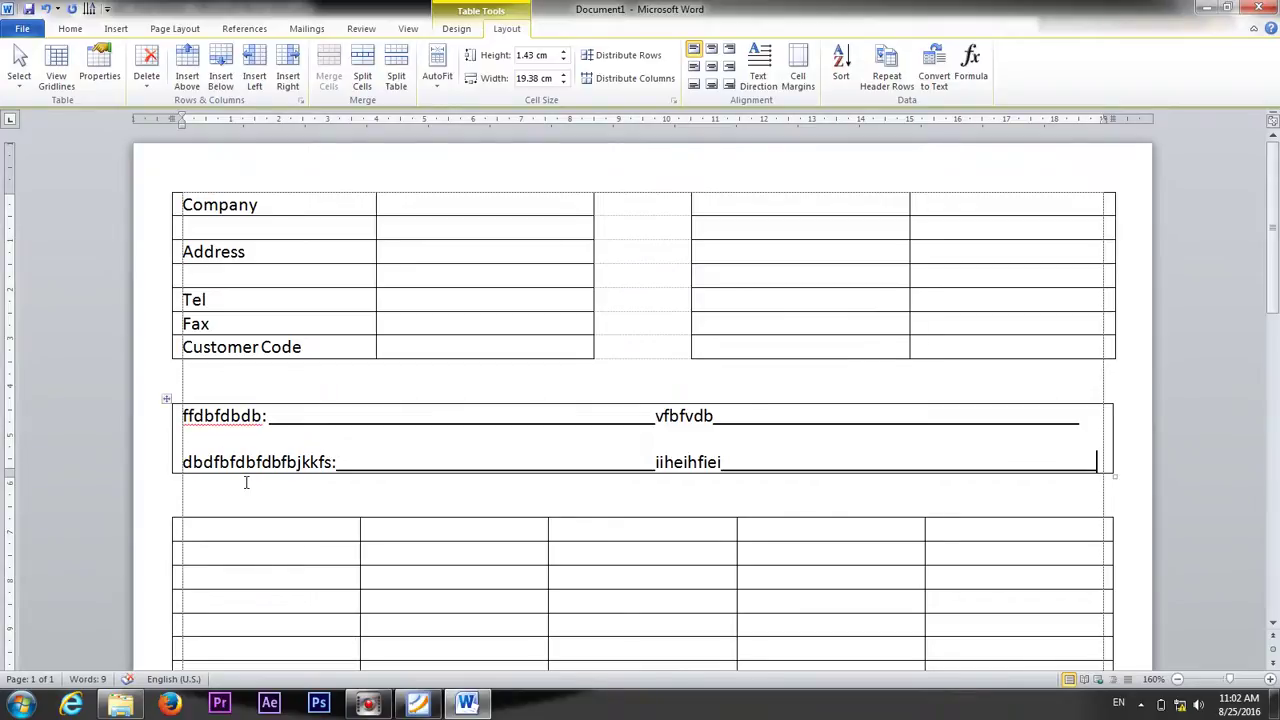
Merge the thin single-row table's five cells into one and glance at the reference PDF.
scroll(249, 486, down, 3)
scroll(270, 515, down, 5)
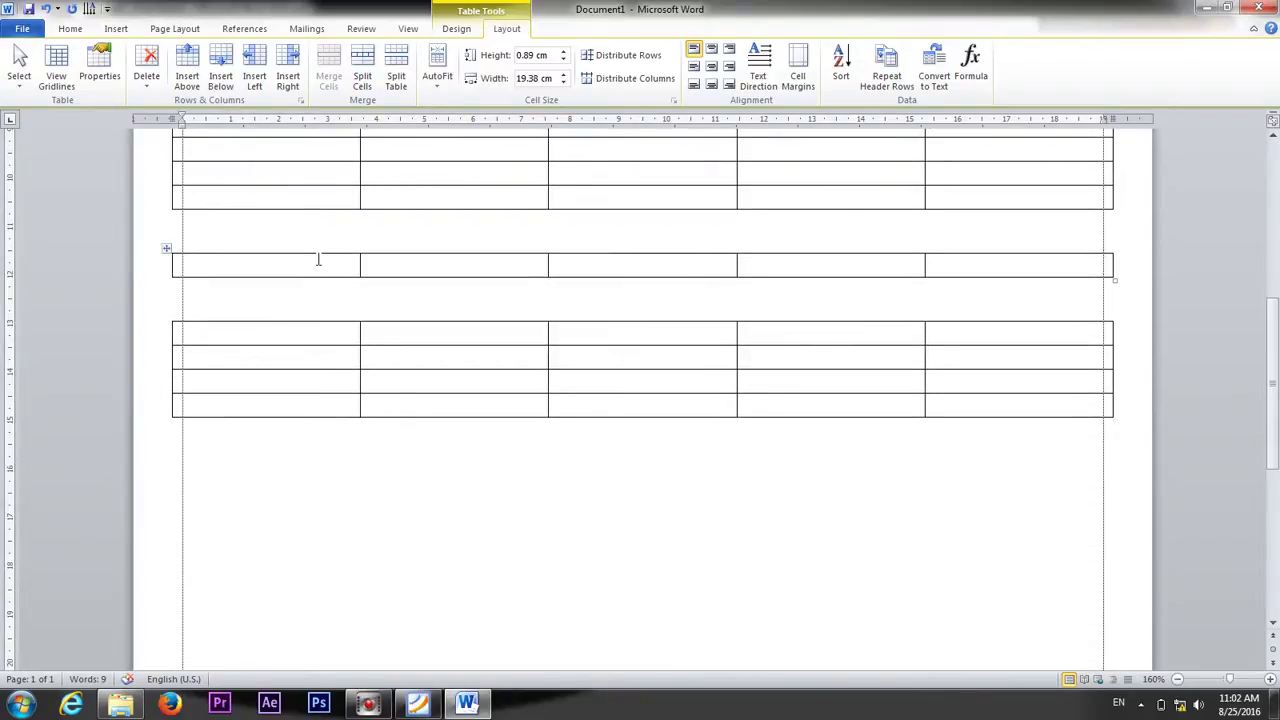
click(143, 272)
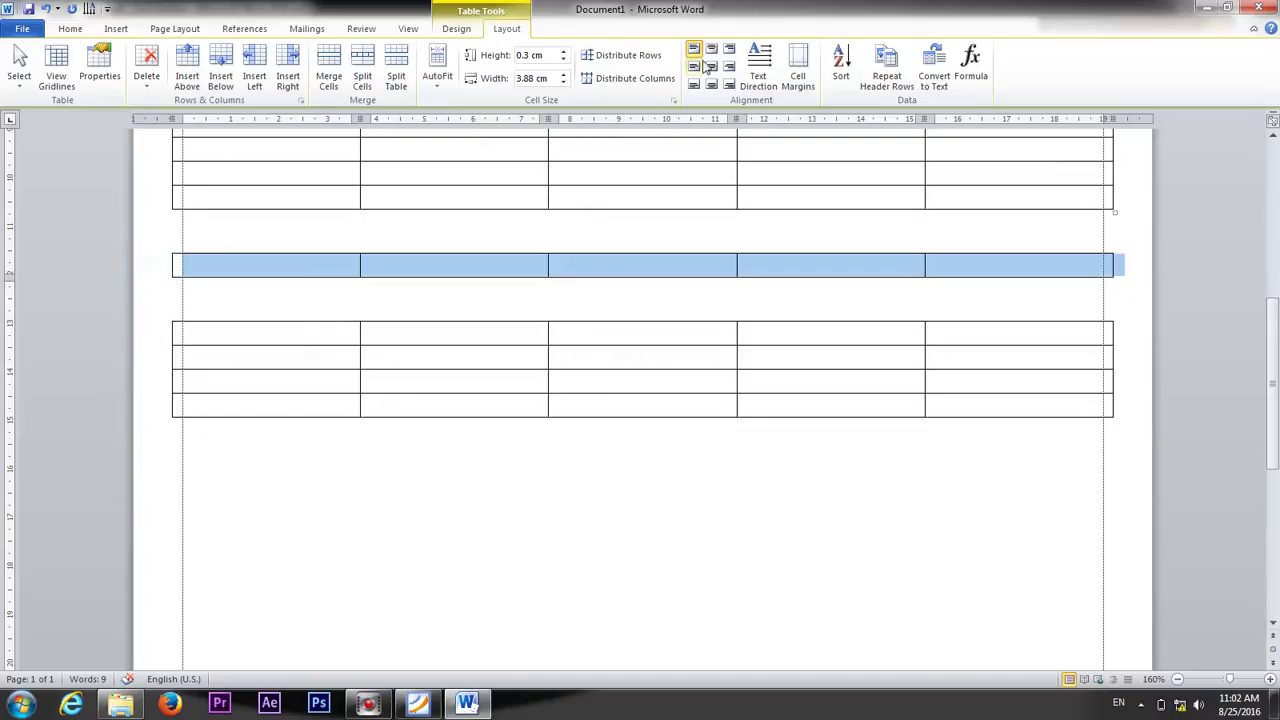
click(330, 62)
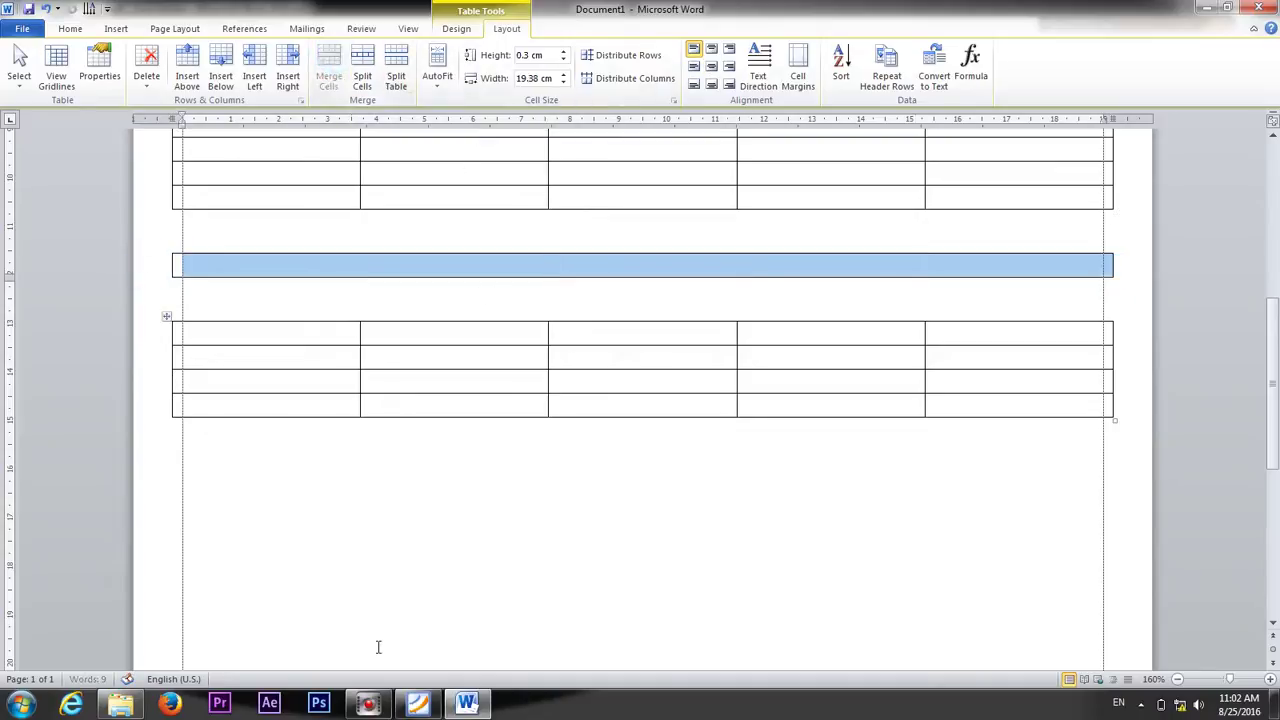
click(425, 707)
scroll(687, 607, down, 3)
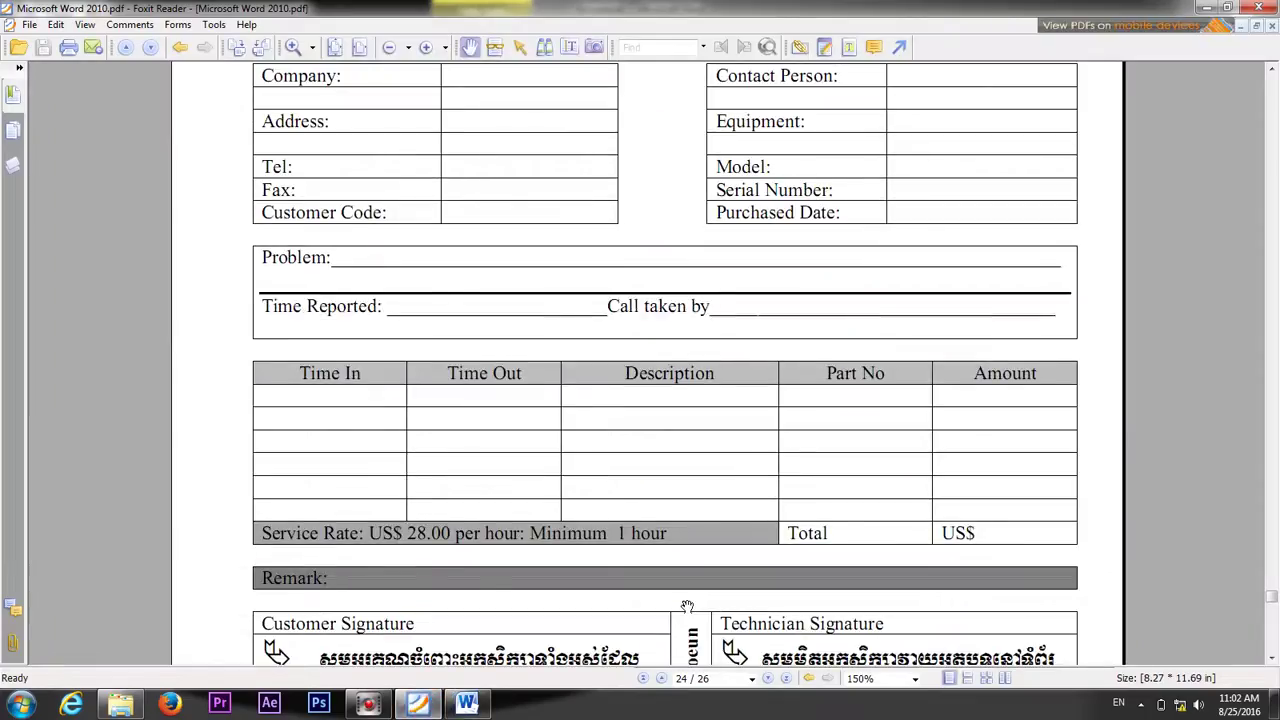
Scroll the Foxit form around its time-in/time-out table, then select the lower Word table's first row.
scroll(688, 606, down, 3)
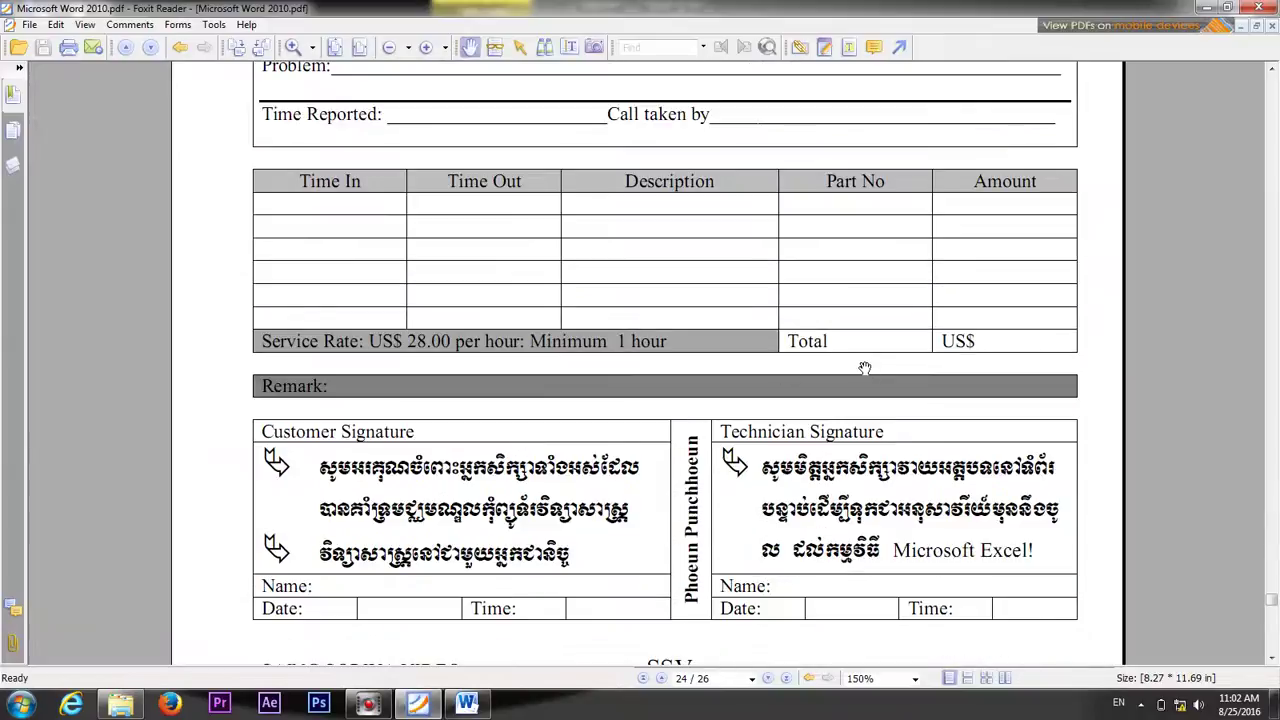
scroll(605, 476, up, 1)
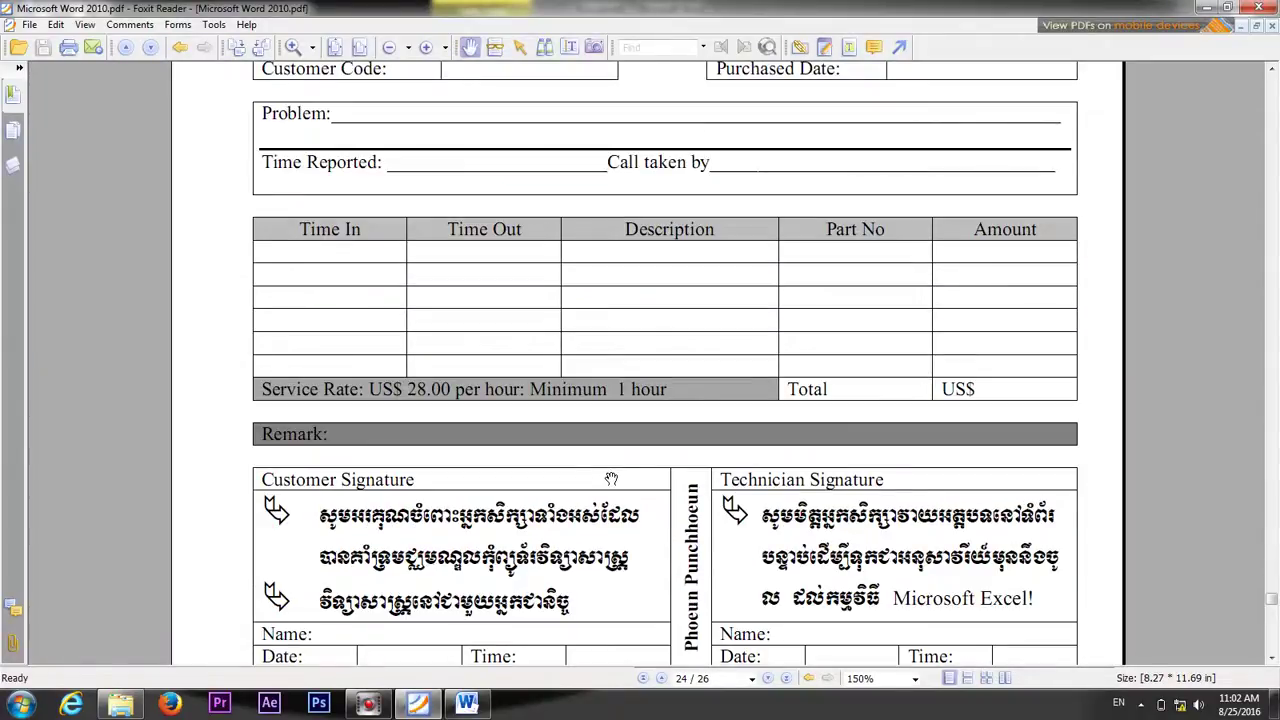
scroll(357, 344, up, 2)
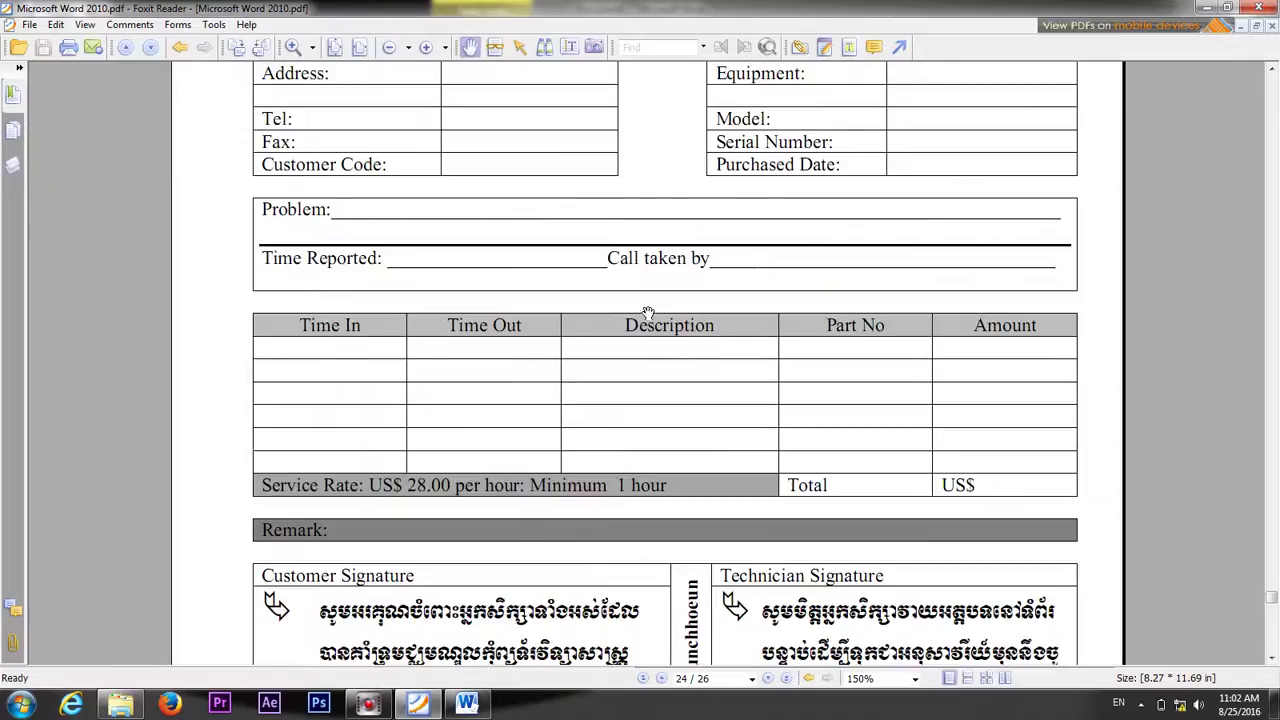
scroll(790, 350, up, 1)
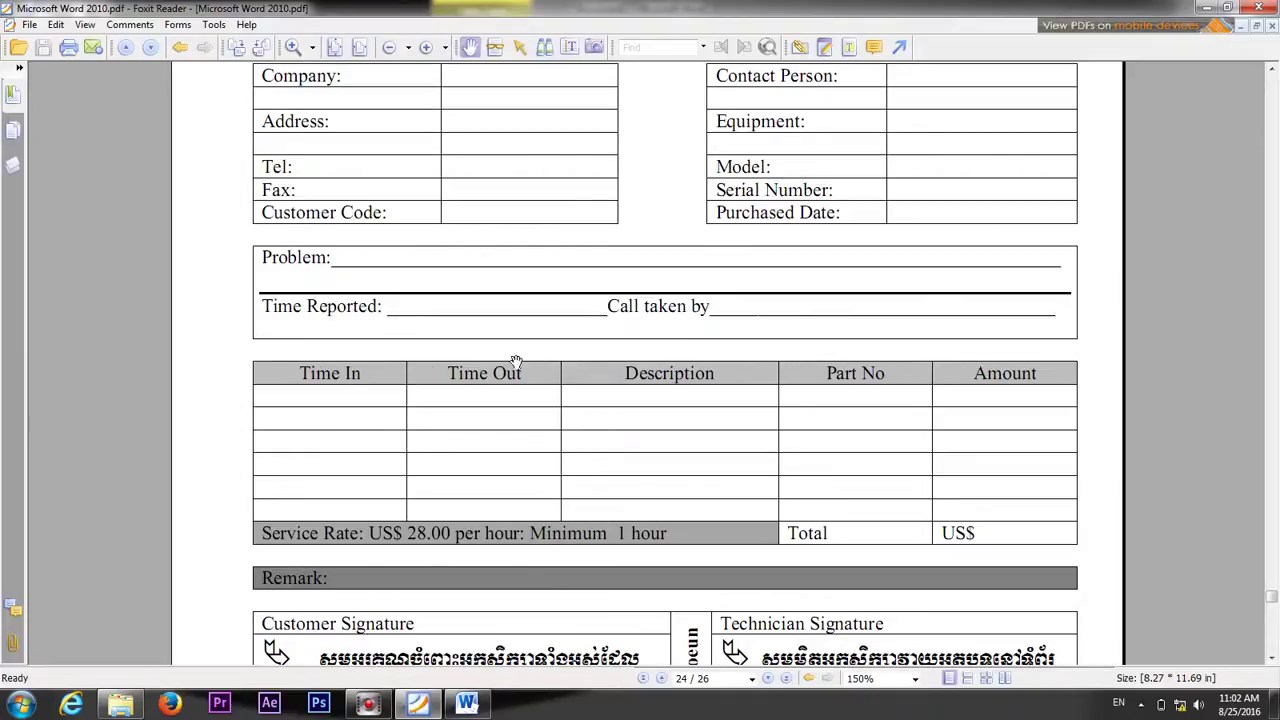
scroll(520, 362, up, 2)
scroll(543, 380, down, 2)
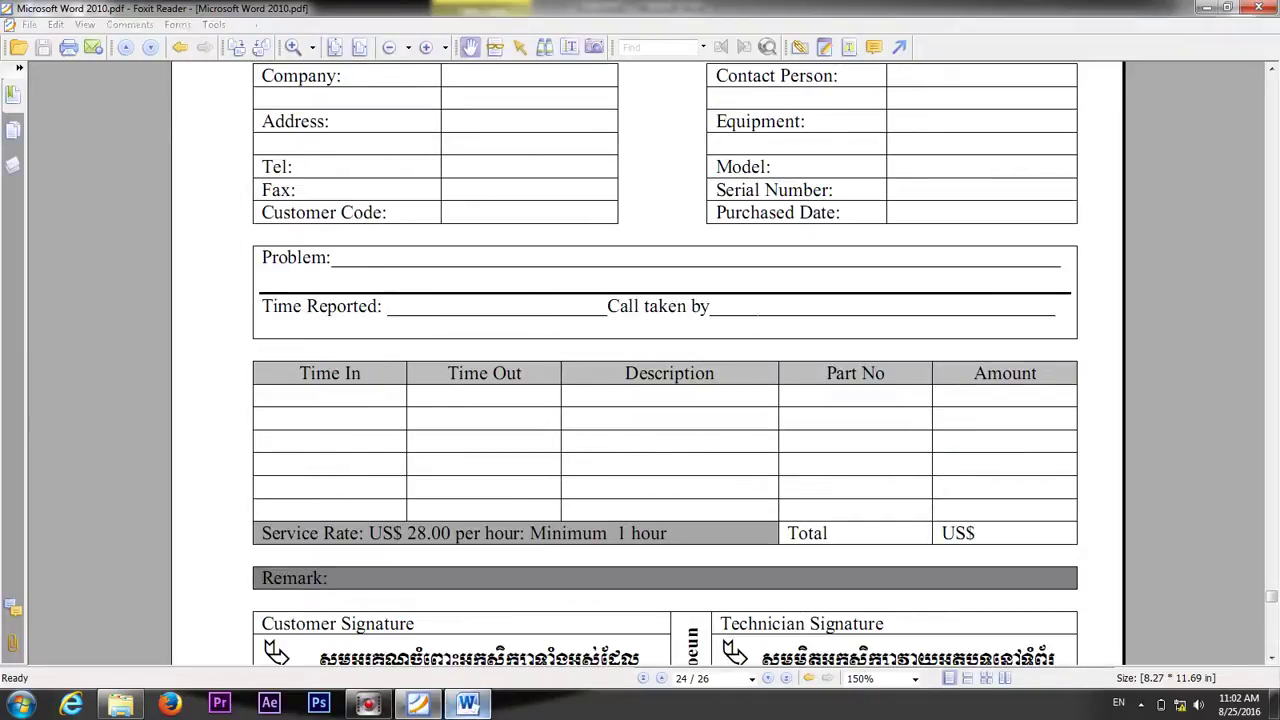
click(467, 704)
click(156, 343)
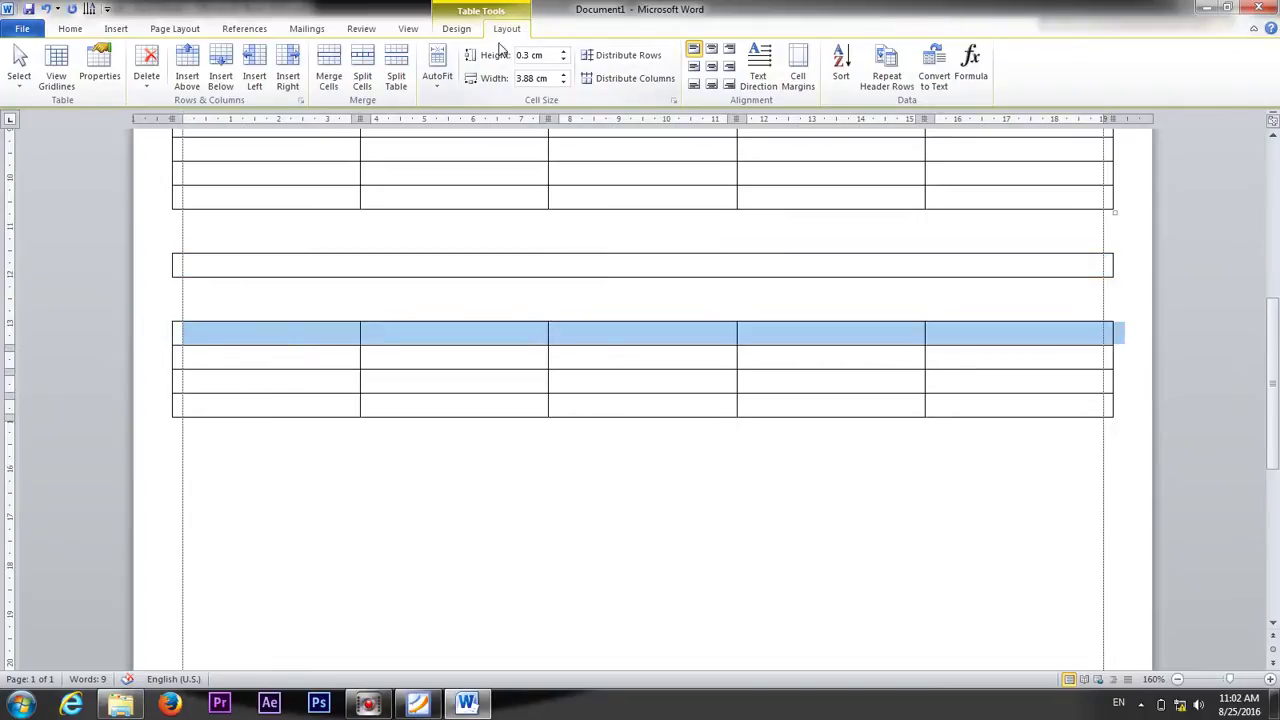
Shade the lower table's first row yellow.
click(457, 29)
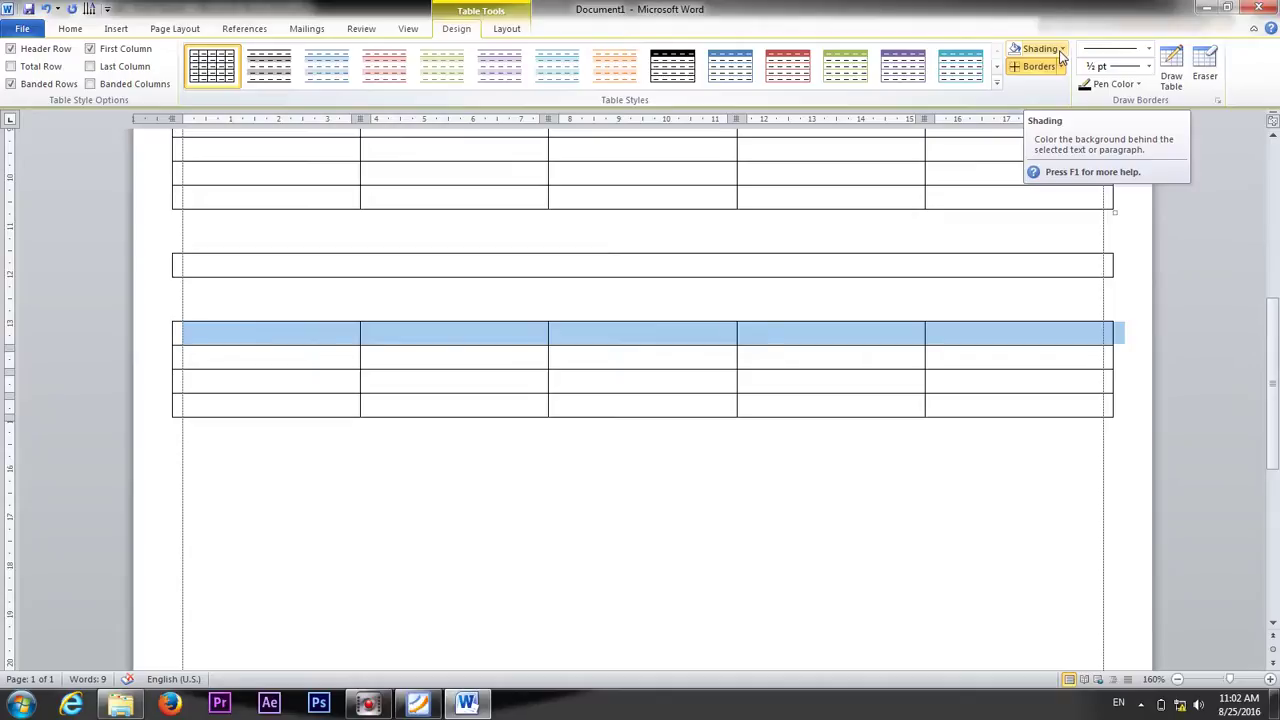
click(1061, 52)
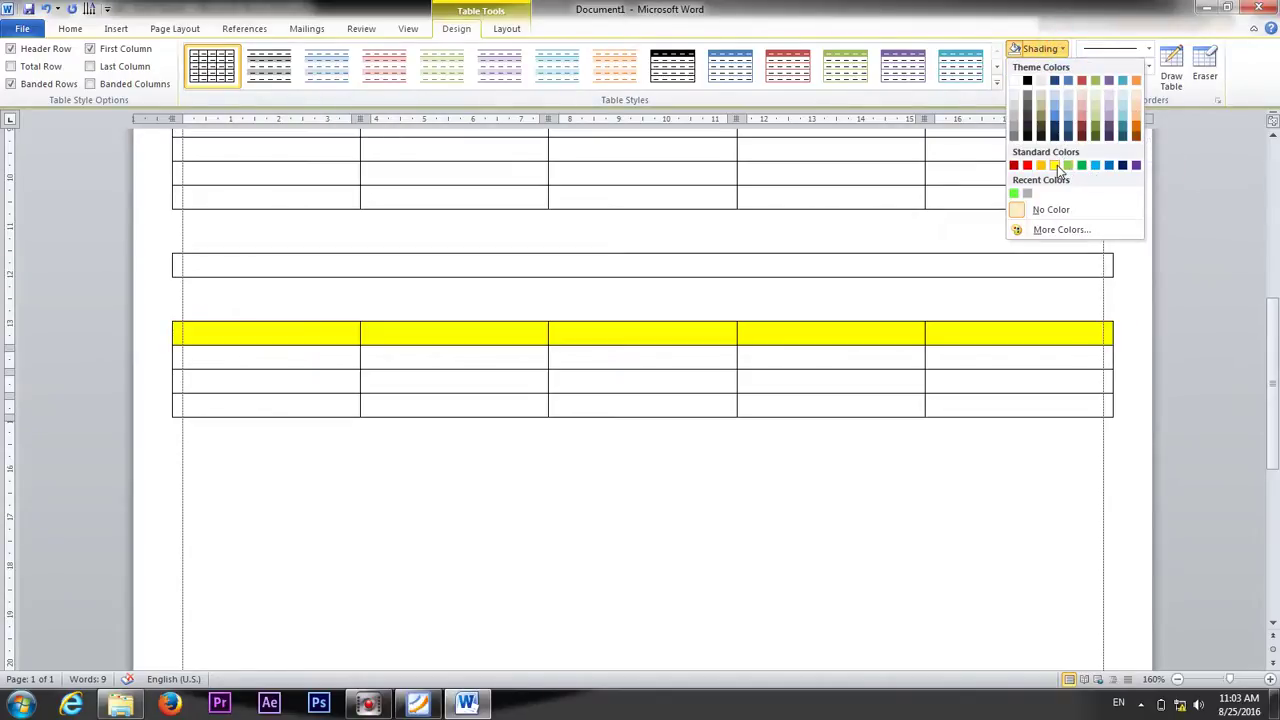
click(1068, 165)
click(418, 704)
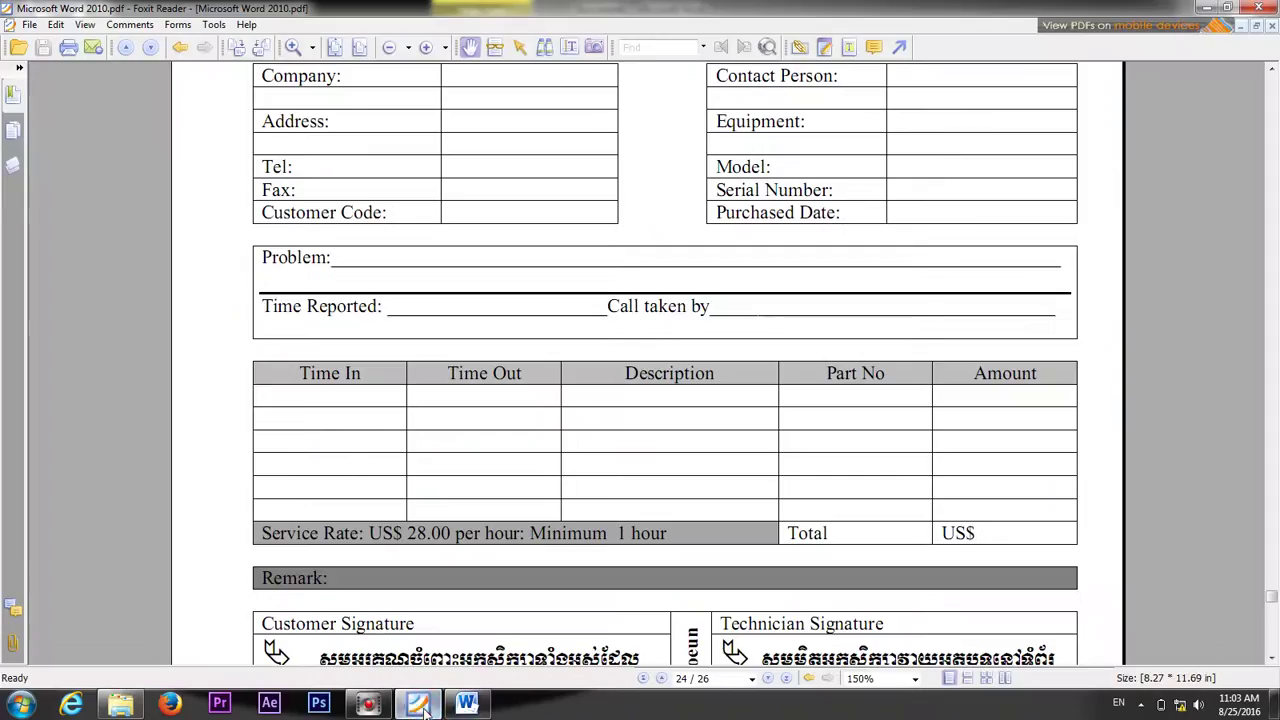
Select the bottom row's first three cells and apply the recent green shading.
click(466, 704)
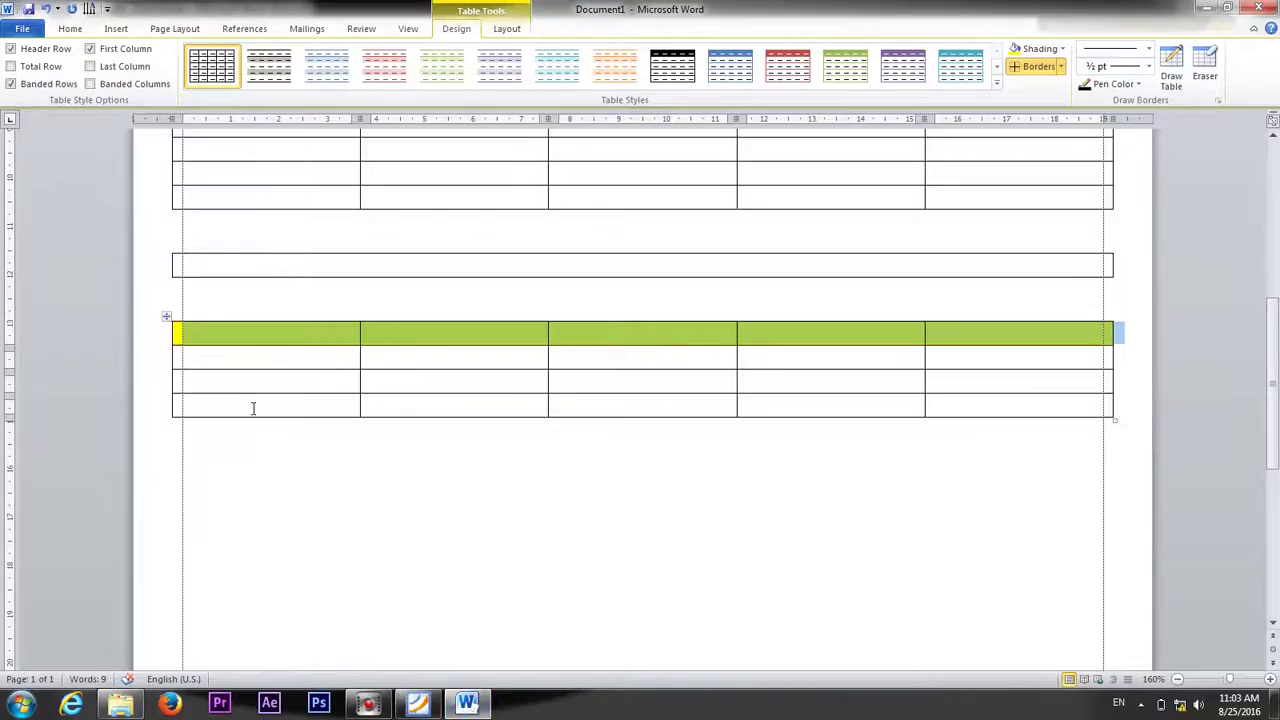
drag(252, 408, 781, 413)
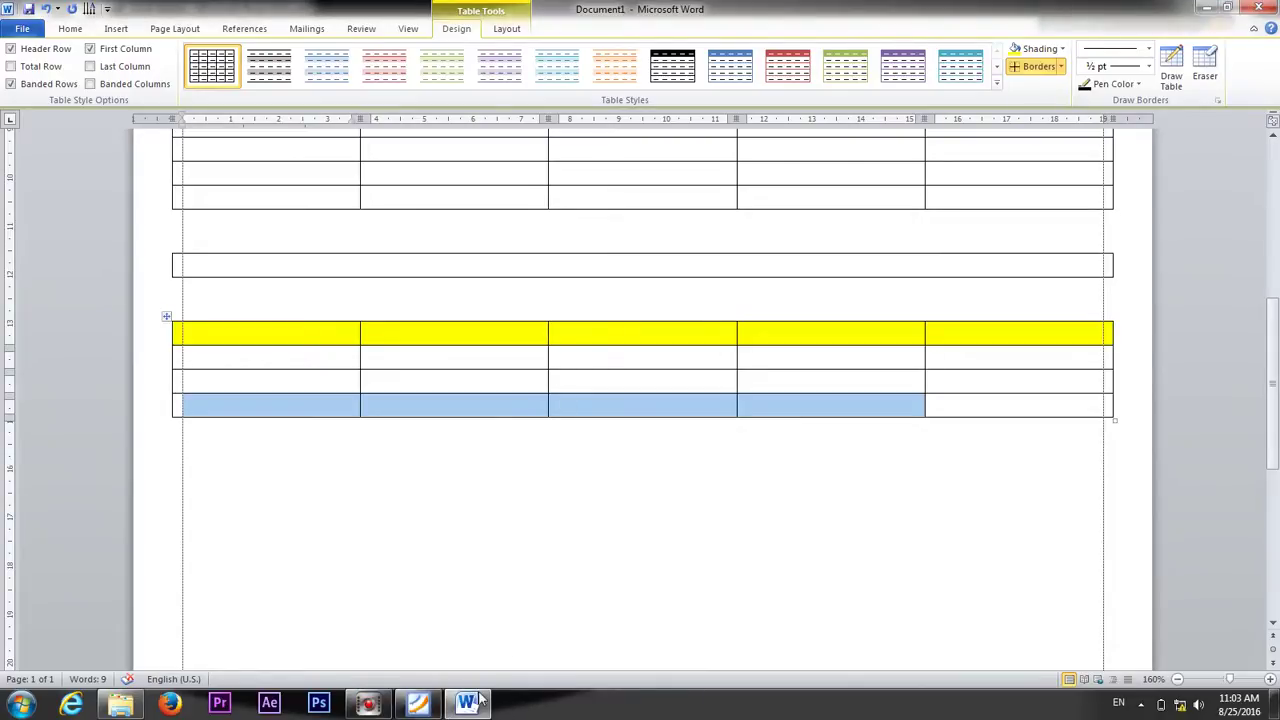
click(470, 702)
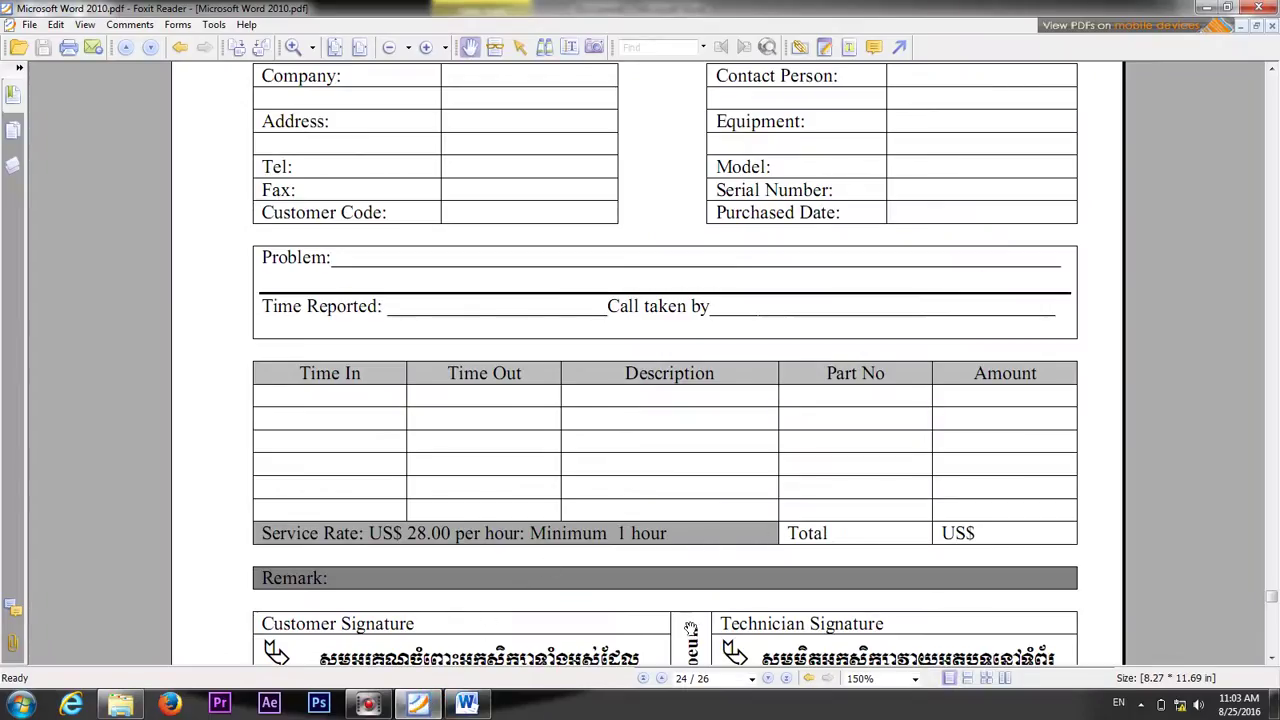
click(466, 703)
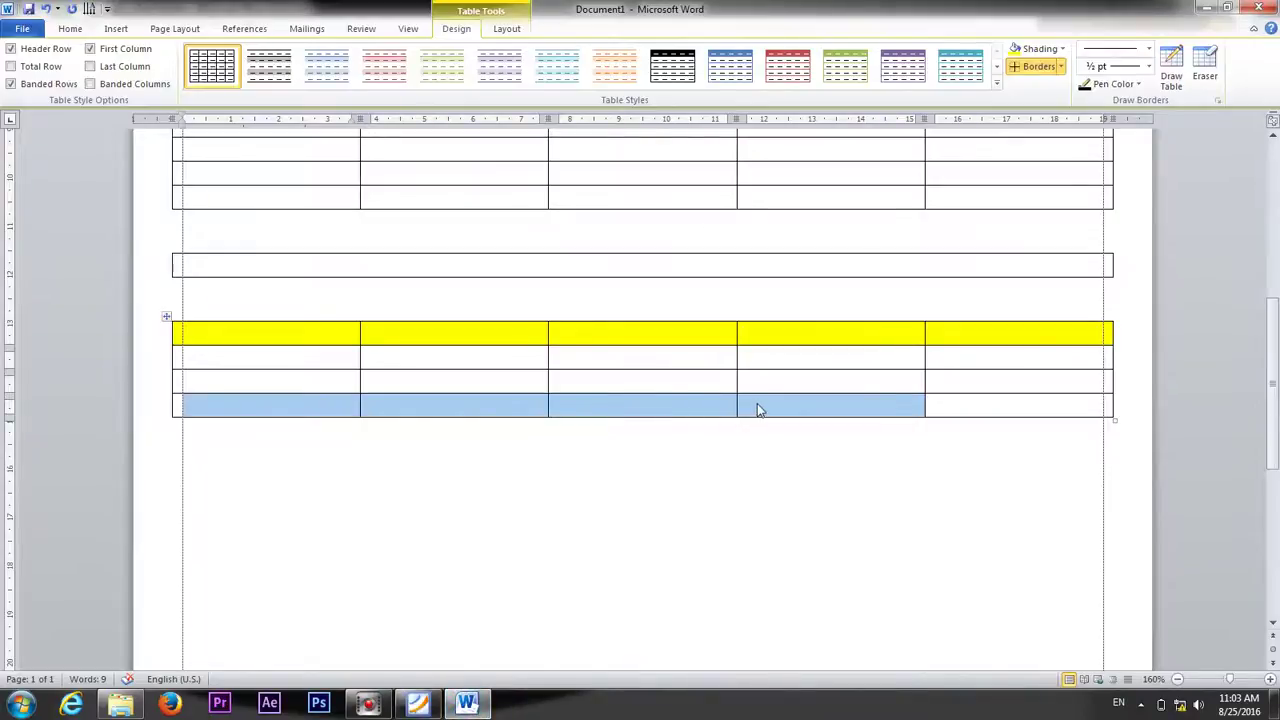
drag(672, 407, 300, 414)
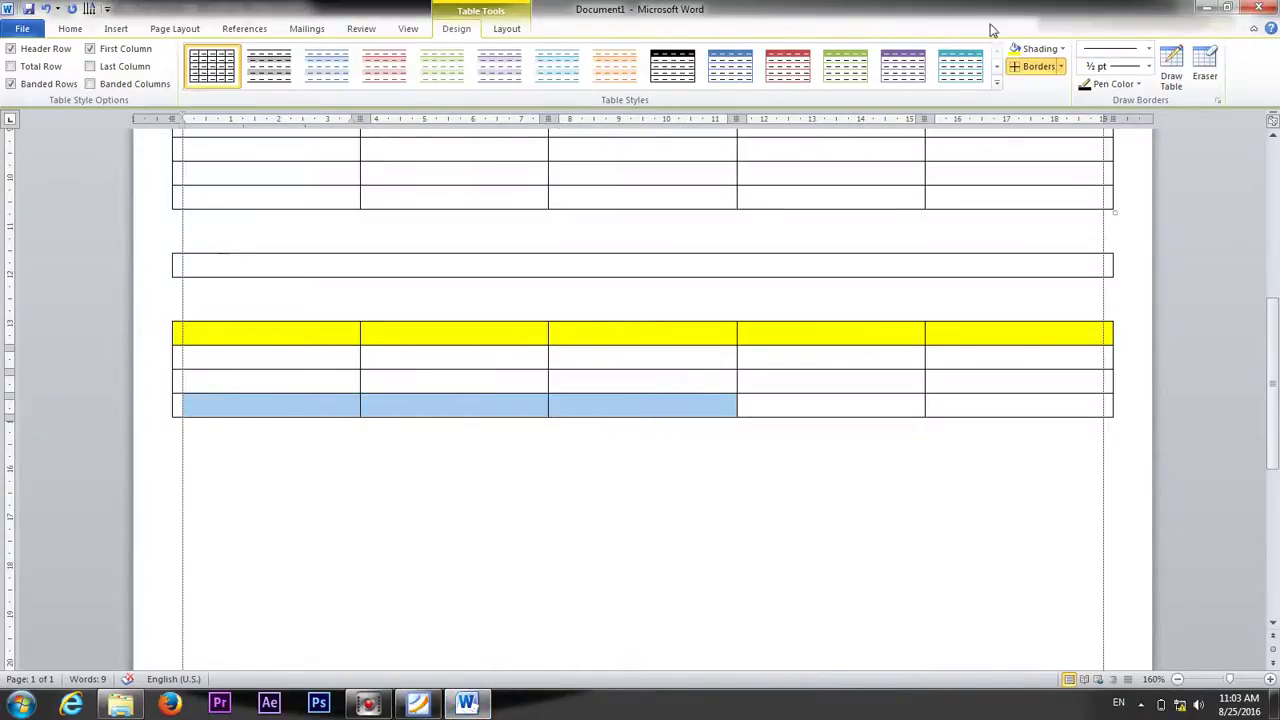
click(1061, 50)
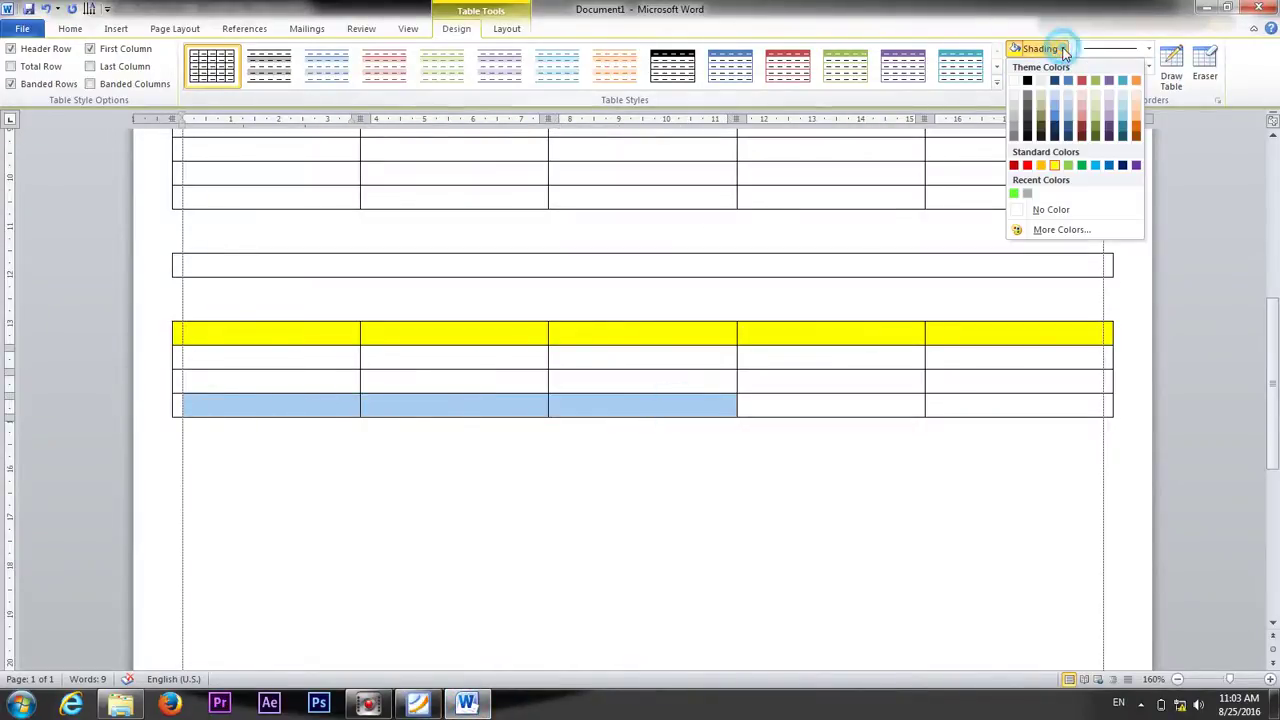
click(1015, 193)
click(800, 400)
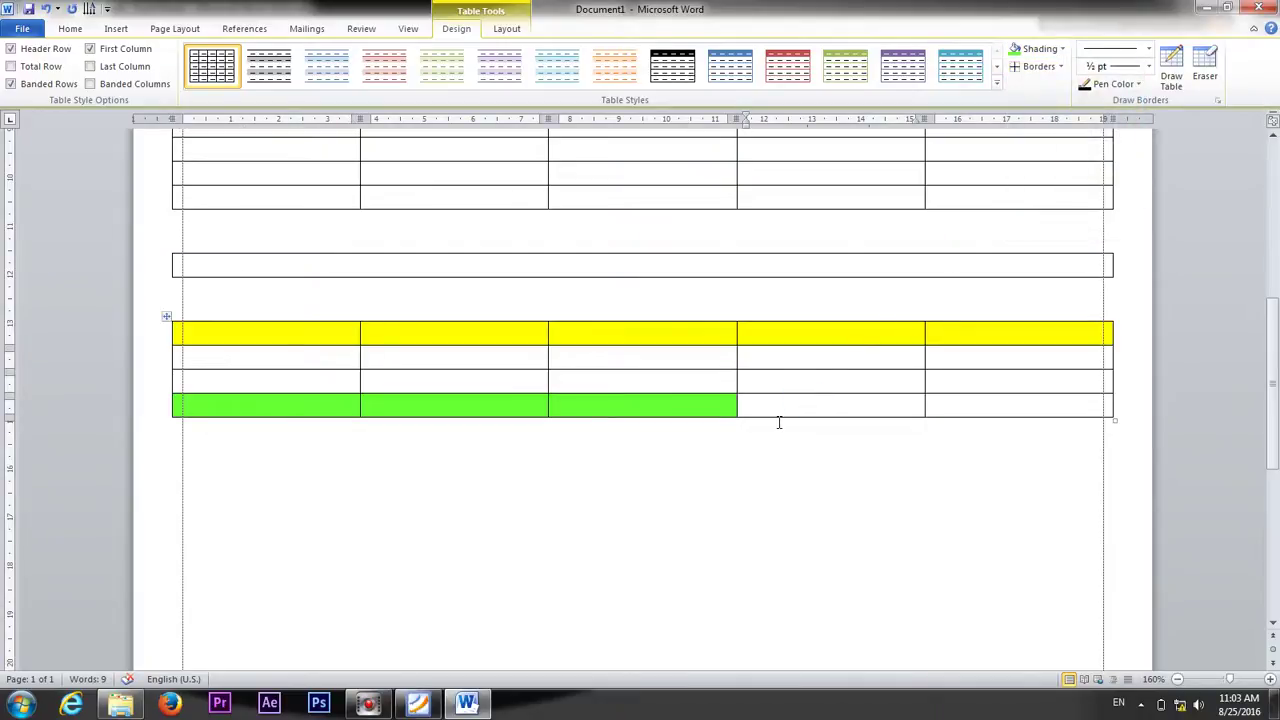
Pan the Foxit form down to its signature boxes and footer, then return to Word.
click(418, 704)
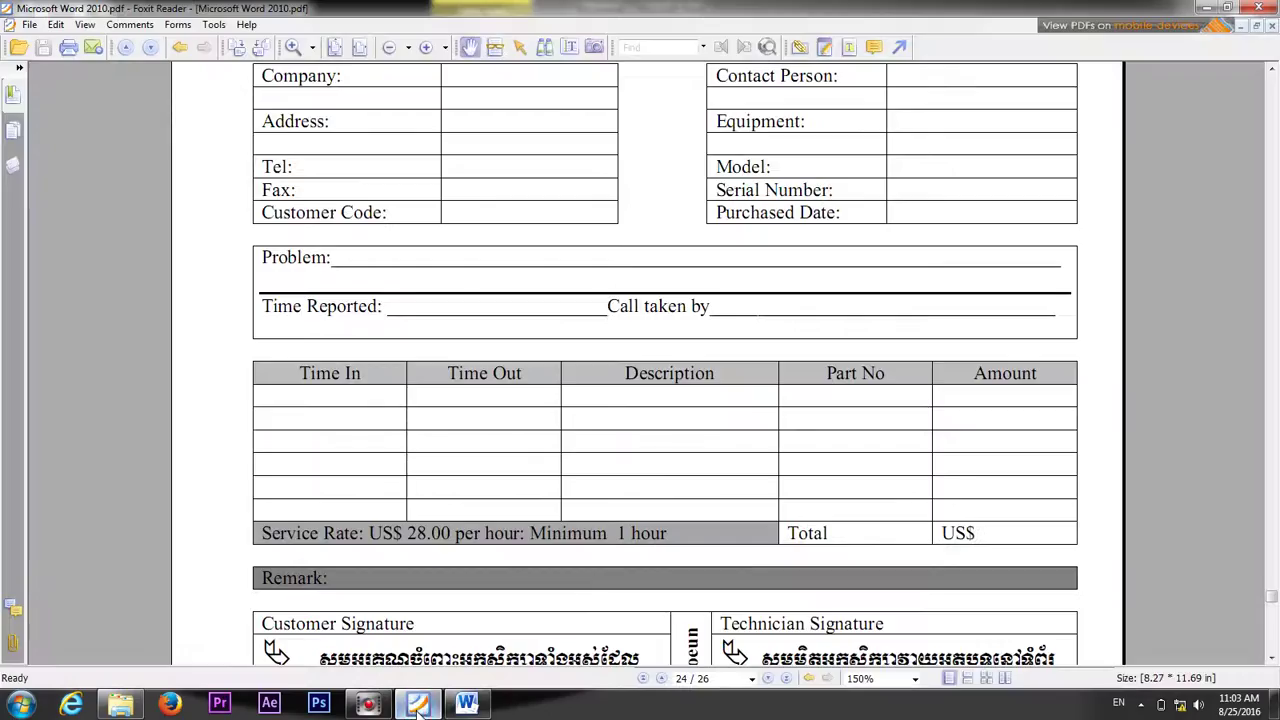
drag(560, 607, 565, 456)
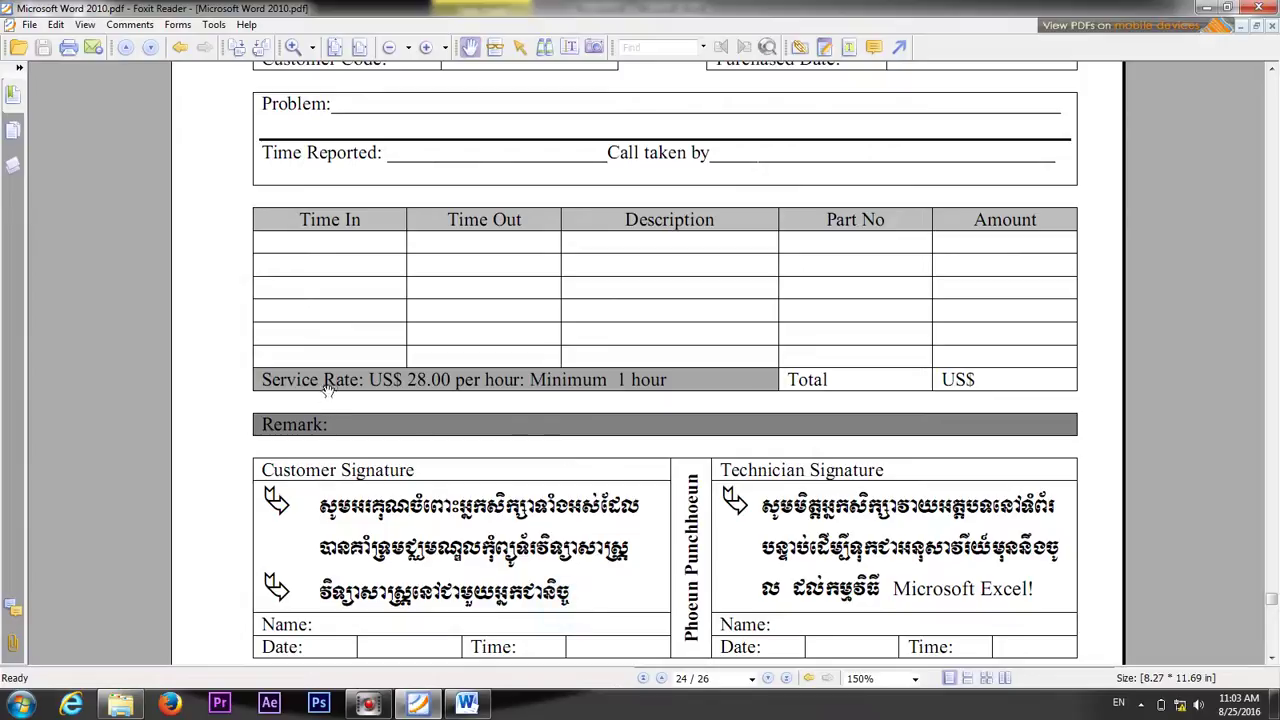
mouse_move(454, 334)
mouse_down()
mouse_move(489, 580)
mouse_move(477, 166)
mouse_move(483, 460)
mouse_move(503, 366)
mouse_up()
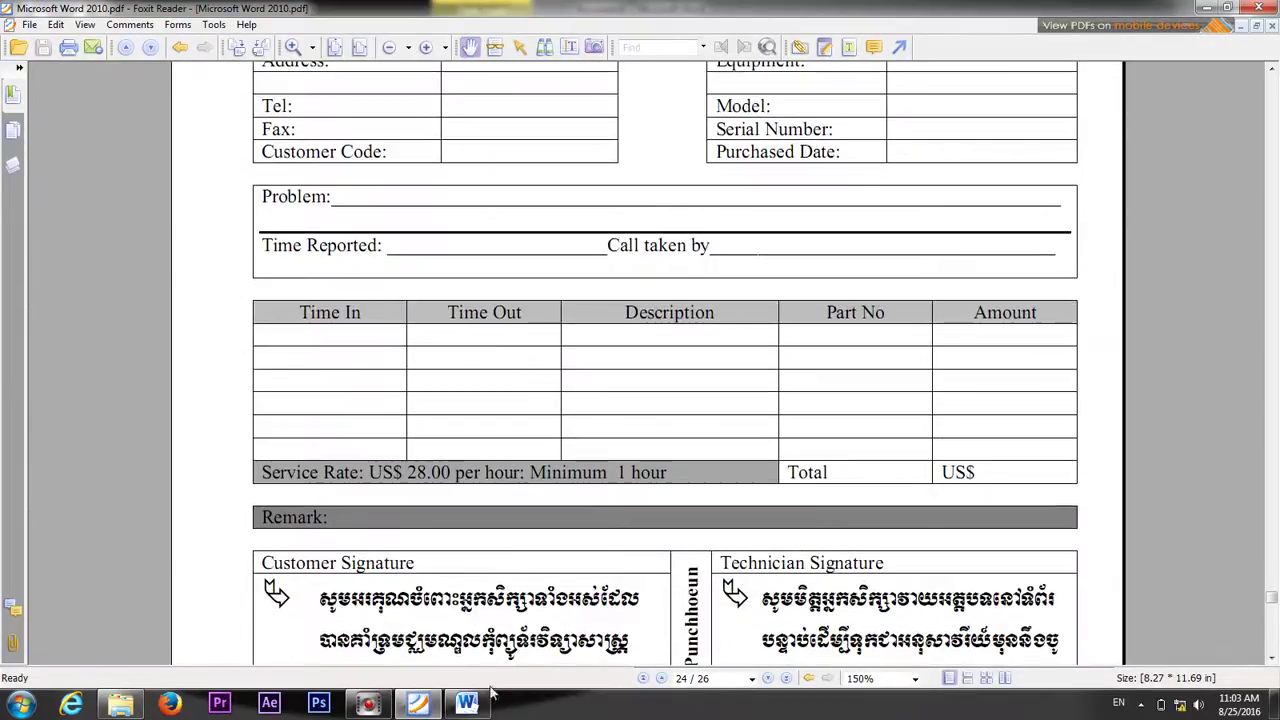
click(472, 702)
scroll(500, 495, up, 2)
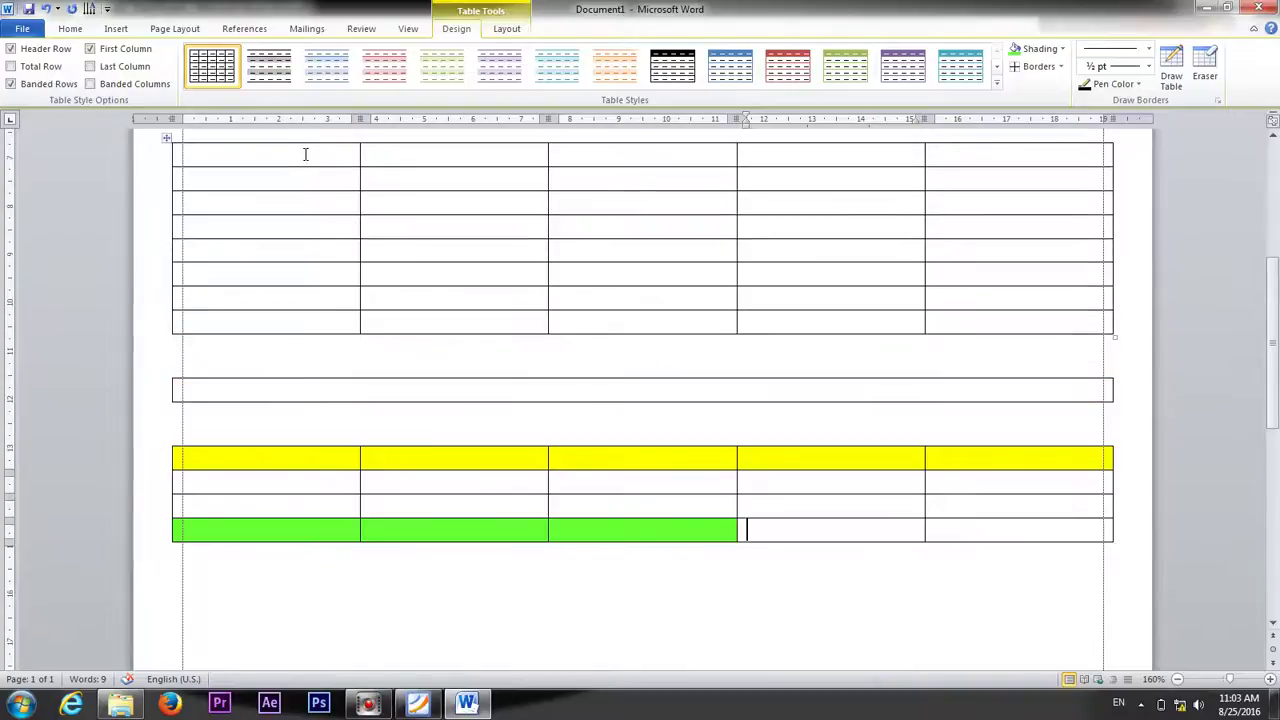
Shade the top table's header row yellow and its last row's first three cells green.
drag(305, 154, 1011, 152)
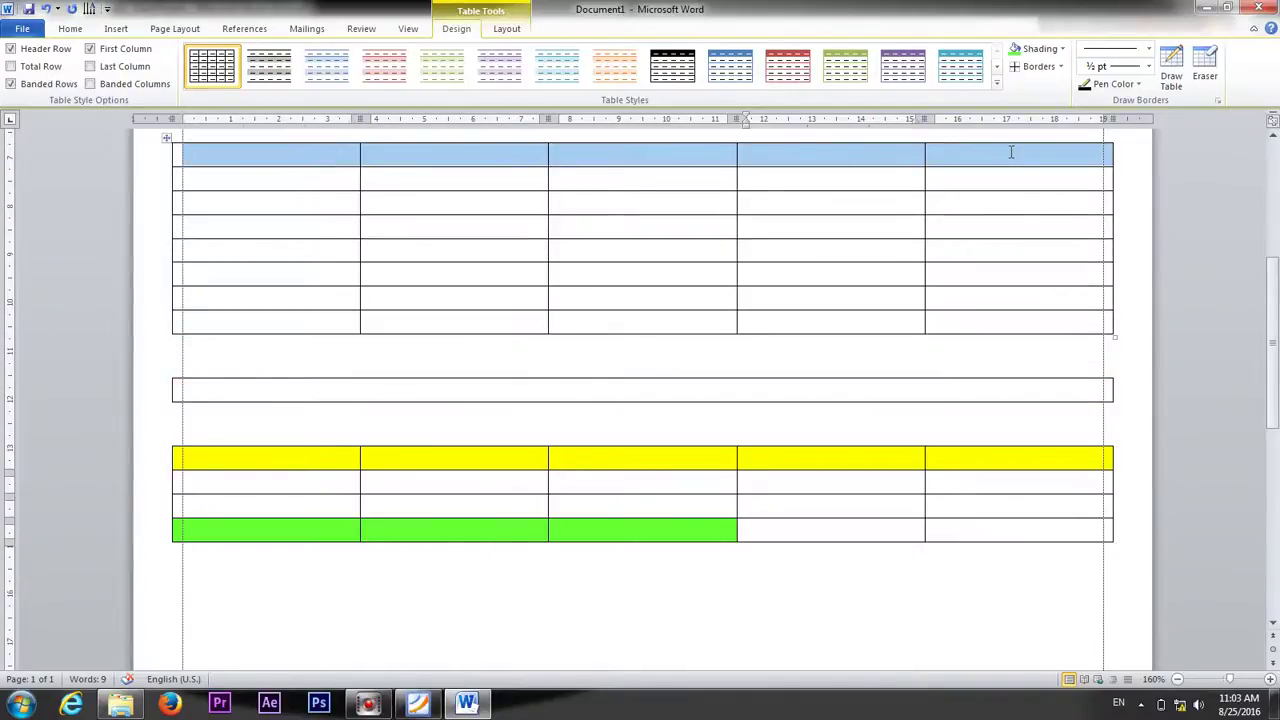
click(1062, 48)
click(1072, 166)
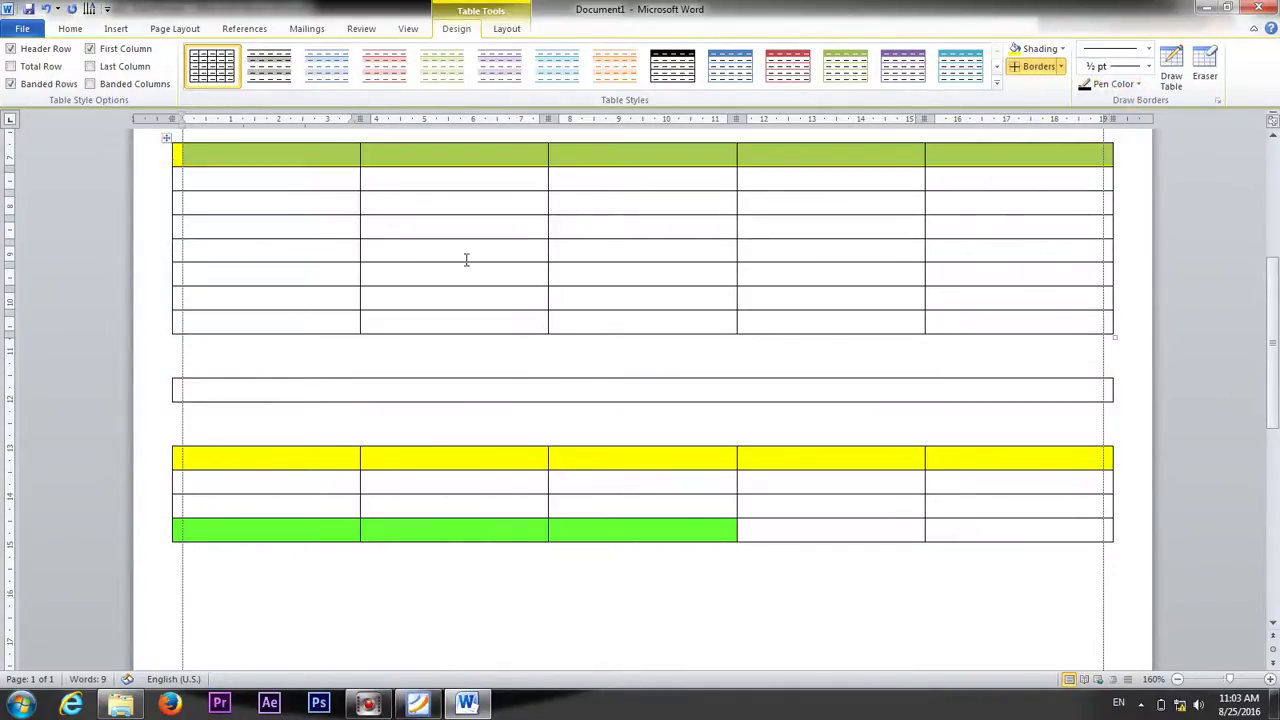
drag(220, 322, 829, 320)
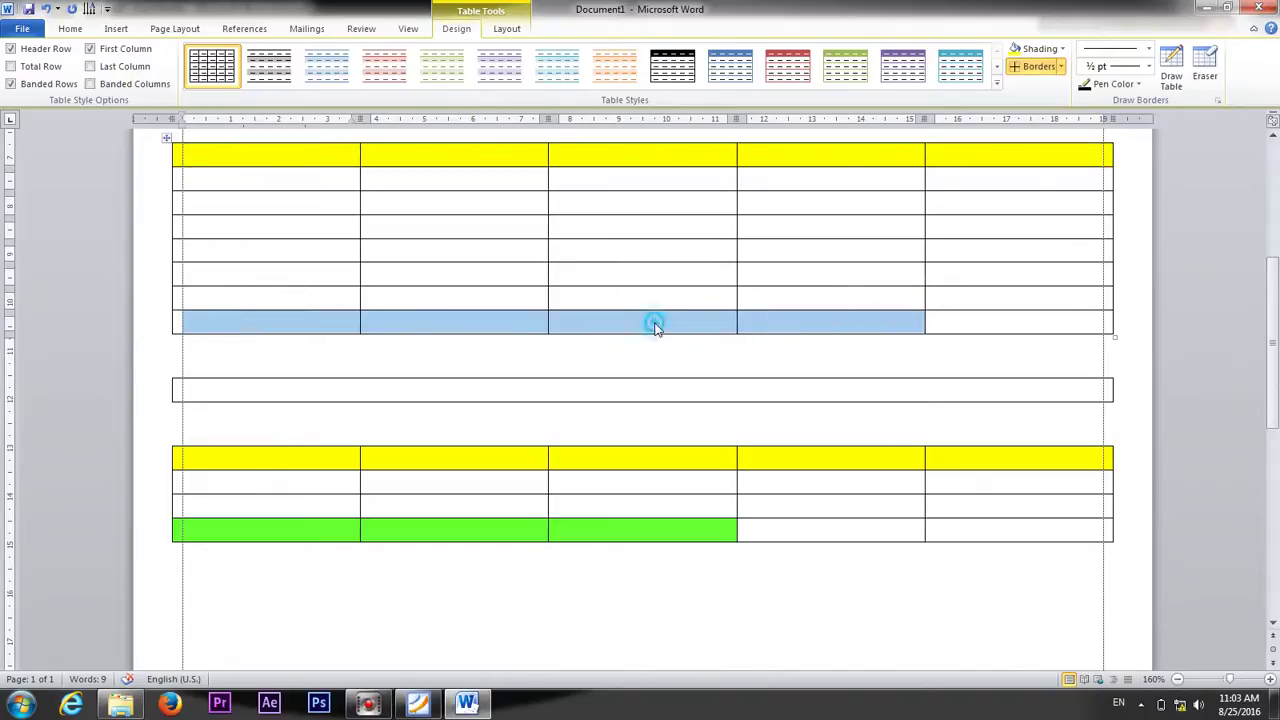
drag(655, 327, 323, 334)
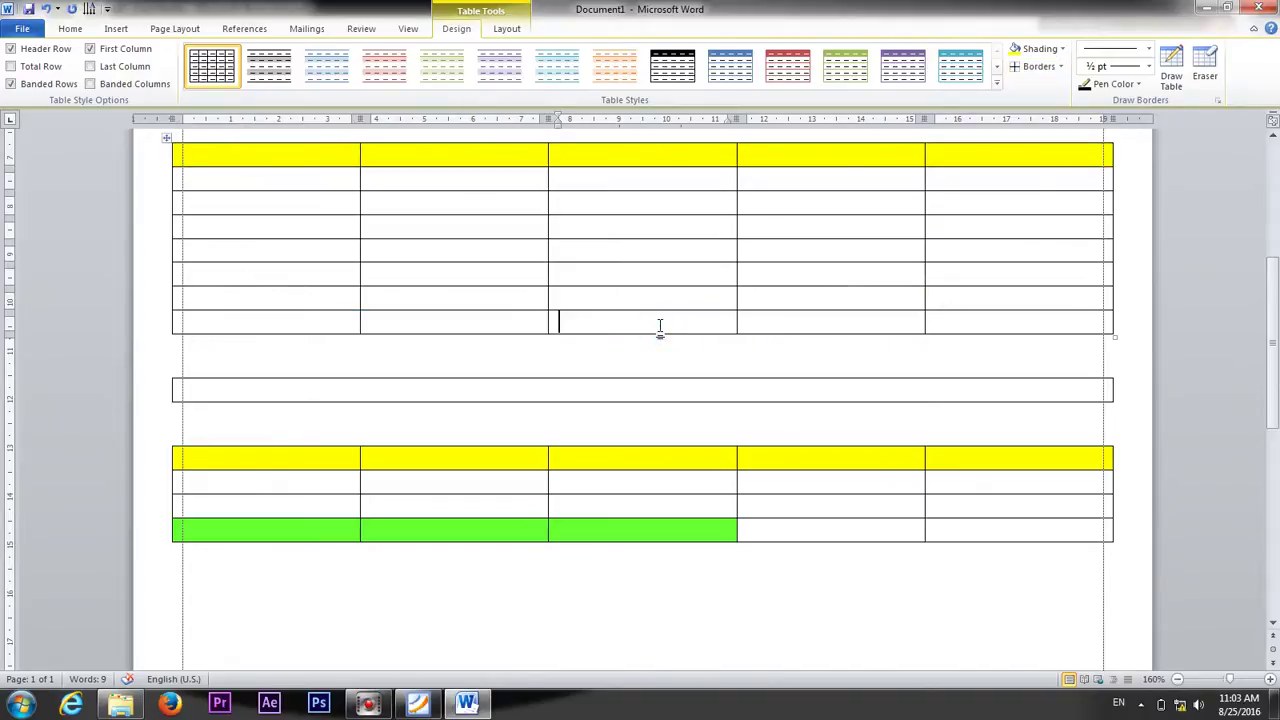
click(1062, 48)
click(1012, 190)
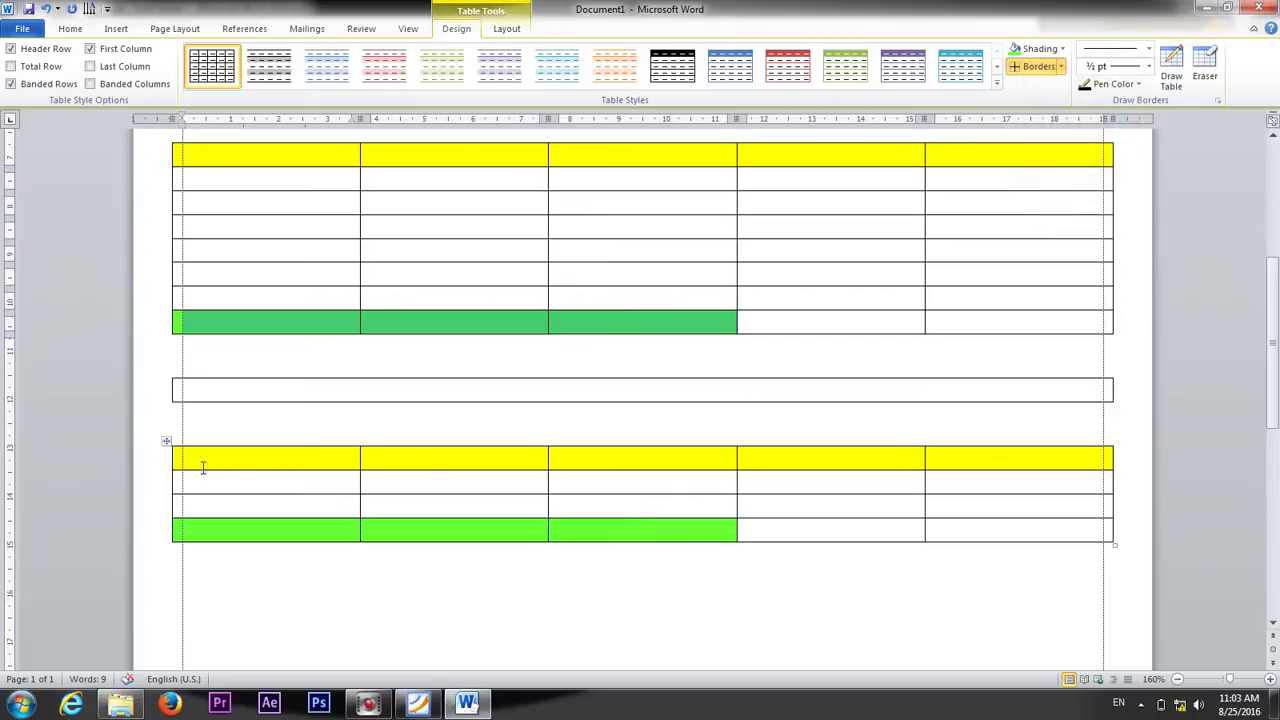
Set the bottom table's header row and last row shading to No Color.
click(146, 470)
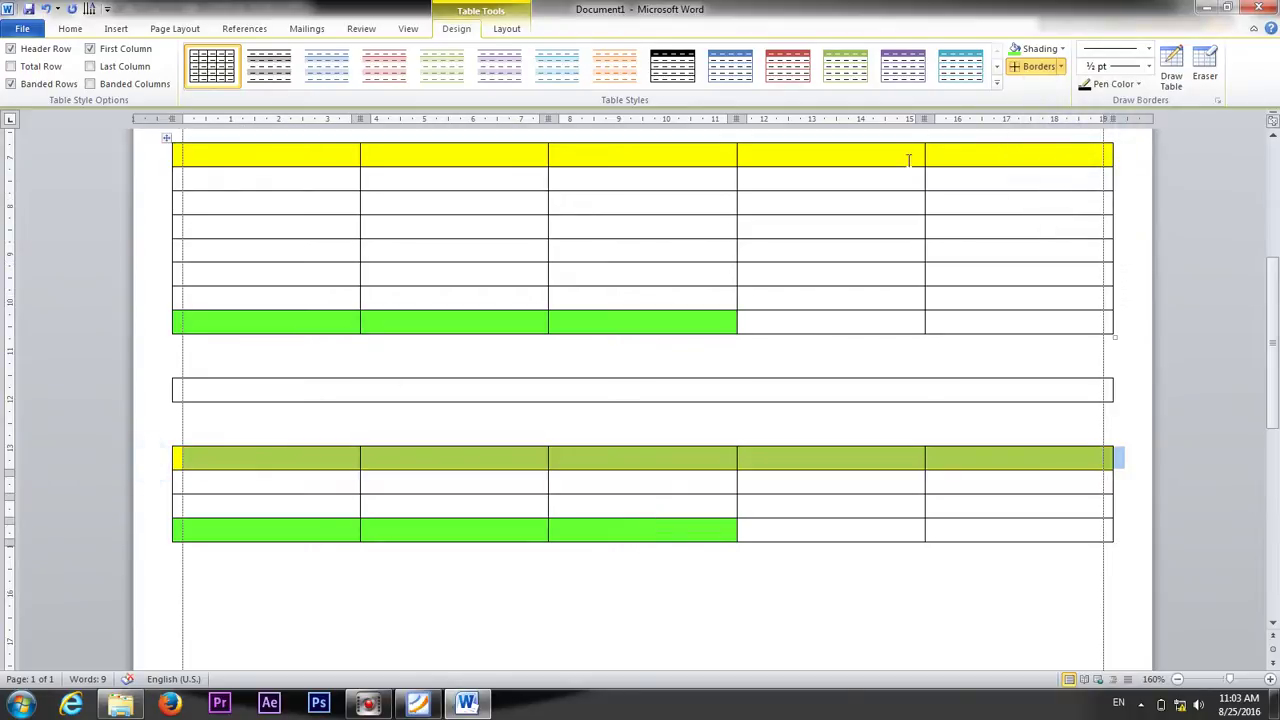
click(1062, 48)
click(1054, 212)
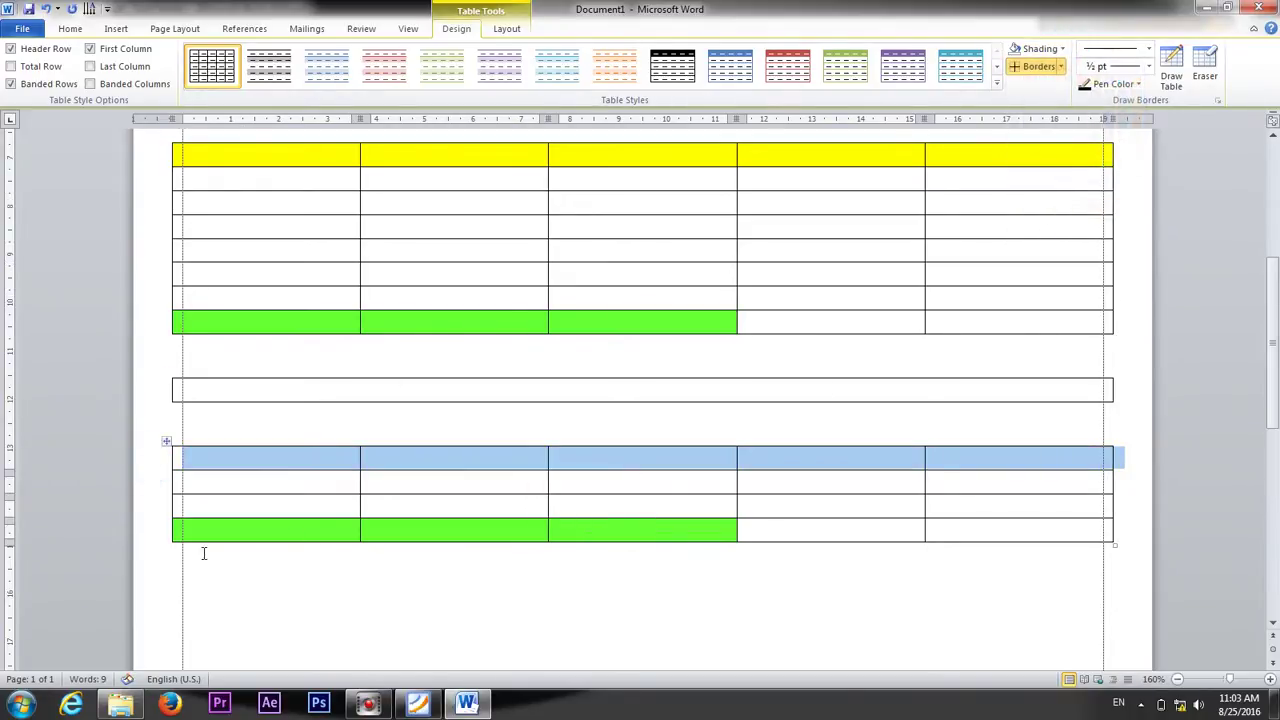
click(149, 555)
click(143, 530)
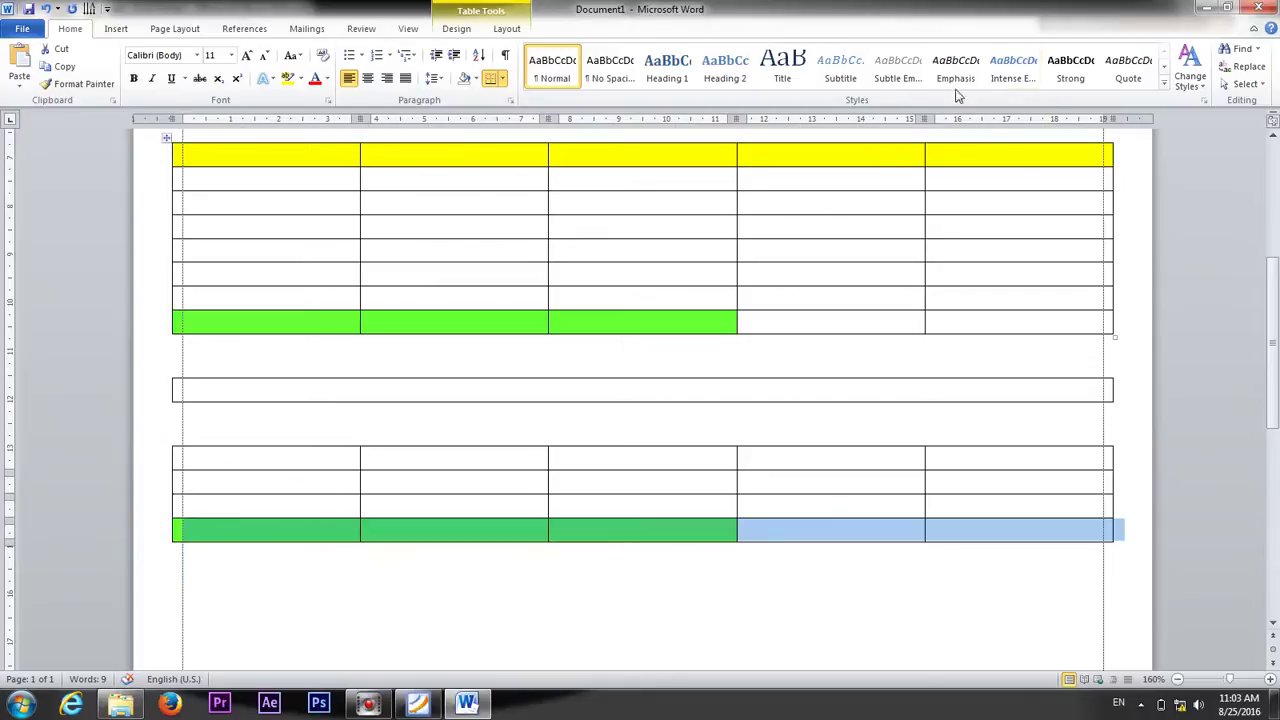
click(456, 28)
click(1060, 48)
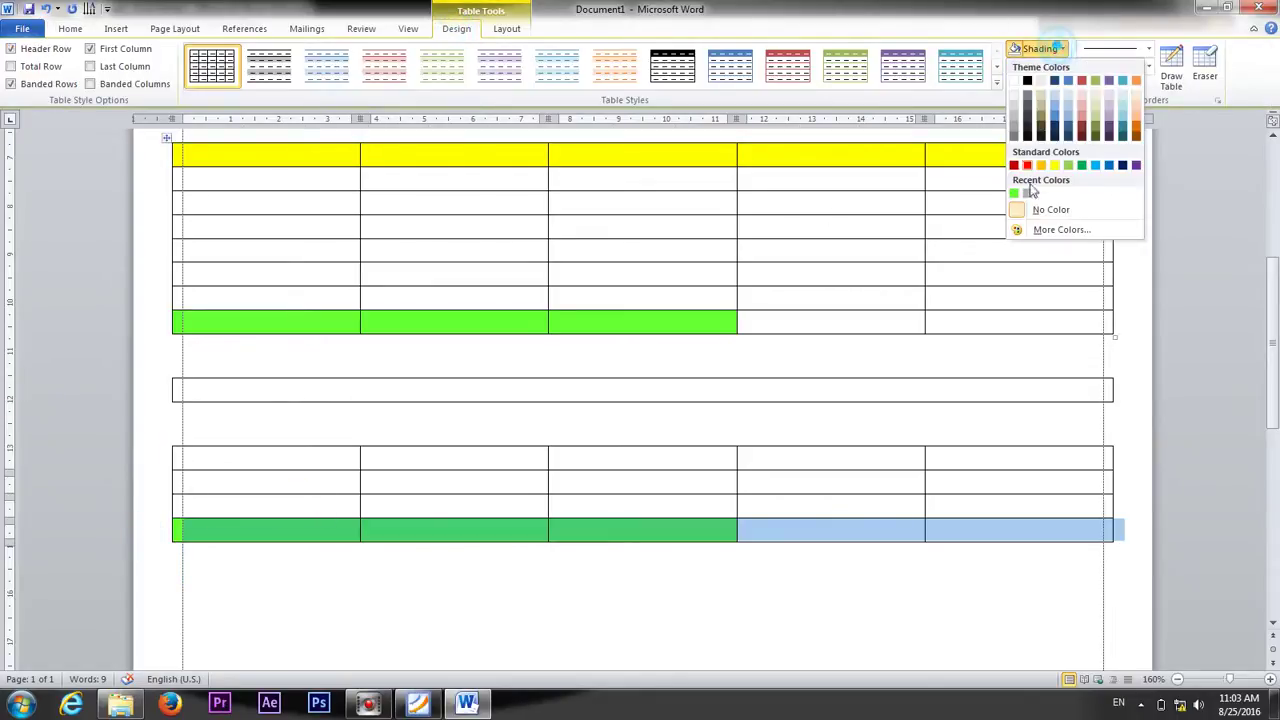
click(1048, 210)
click(573, 478)
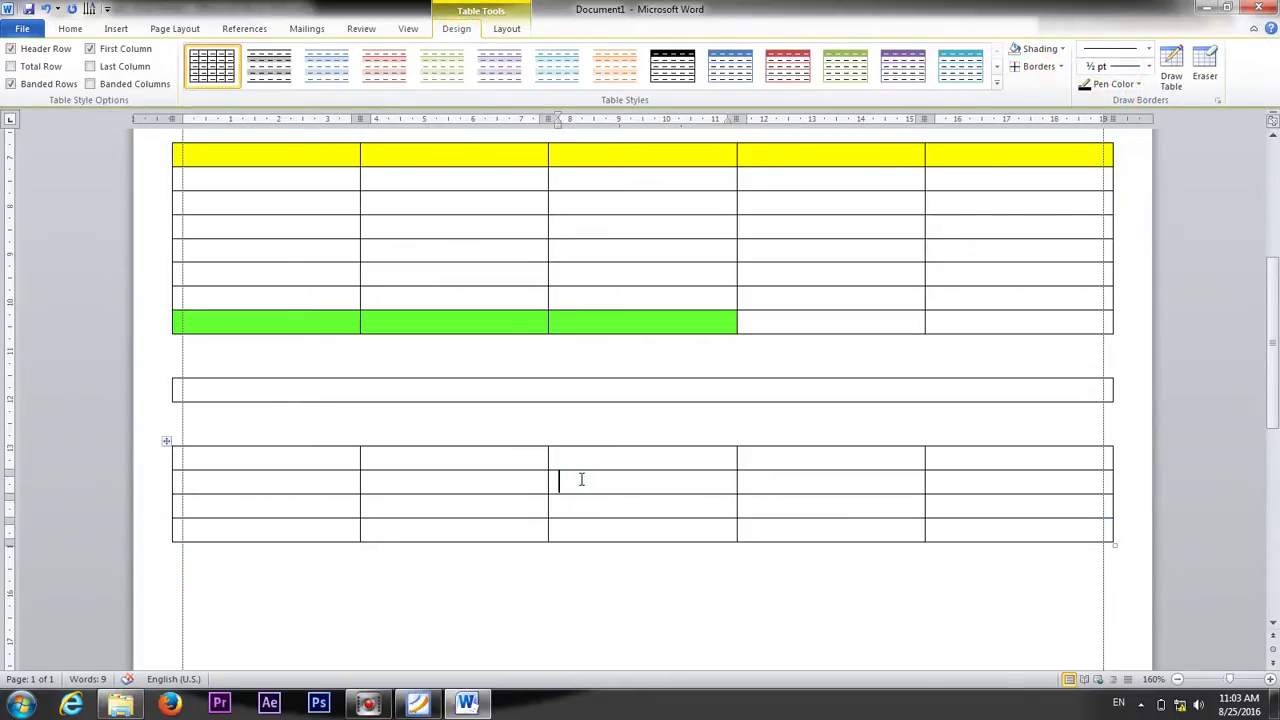
click(265, 487)
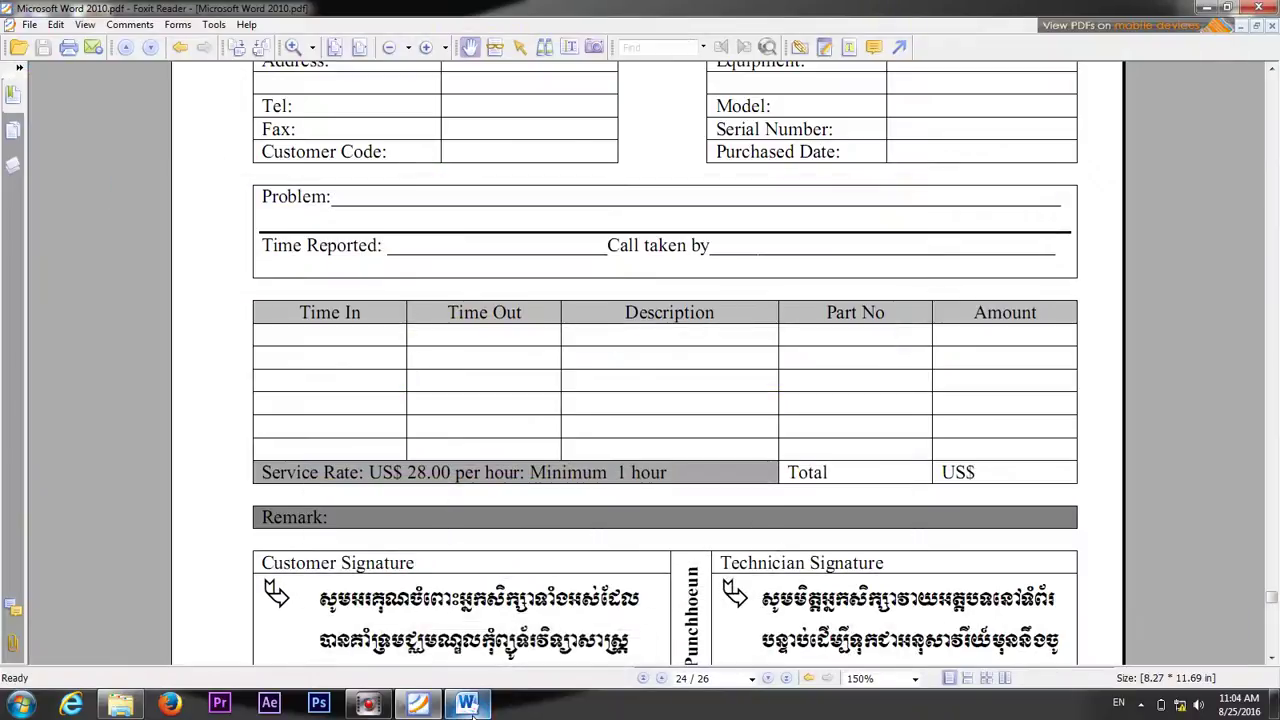
mouse_move(407, 567)
mouse_down()
mouse_move(339, 480)
mouse_move(364, 392)
mouse_up()
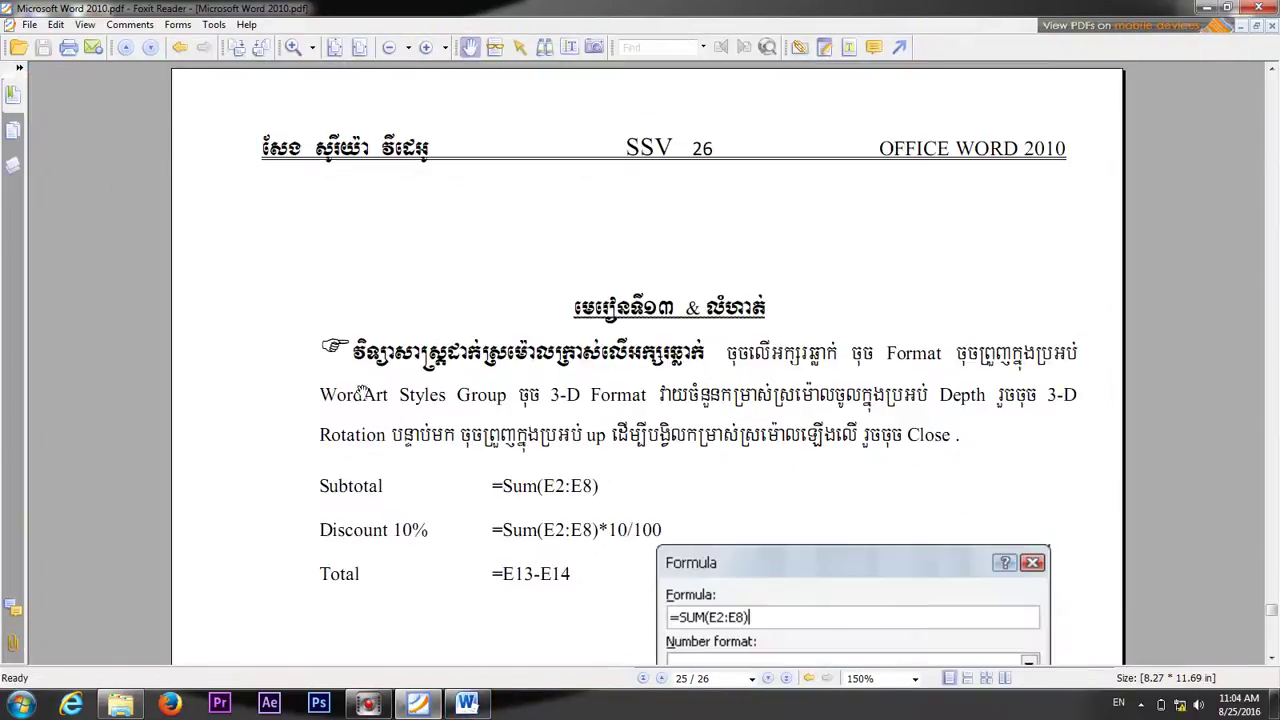
scroll(500, 518, up, 5)
scroll(423, 534, down, 2)
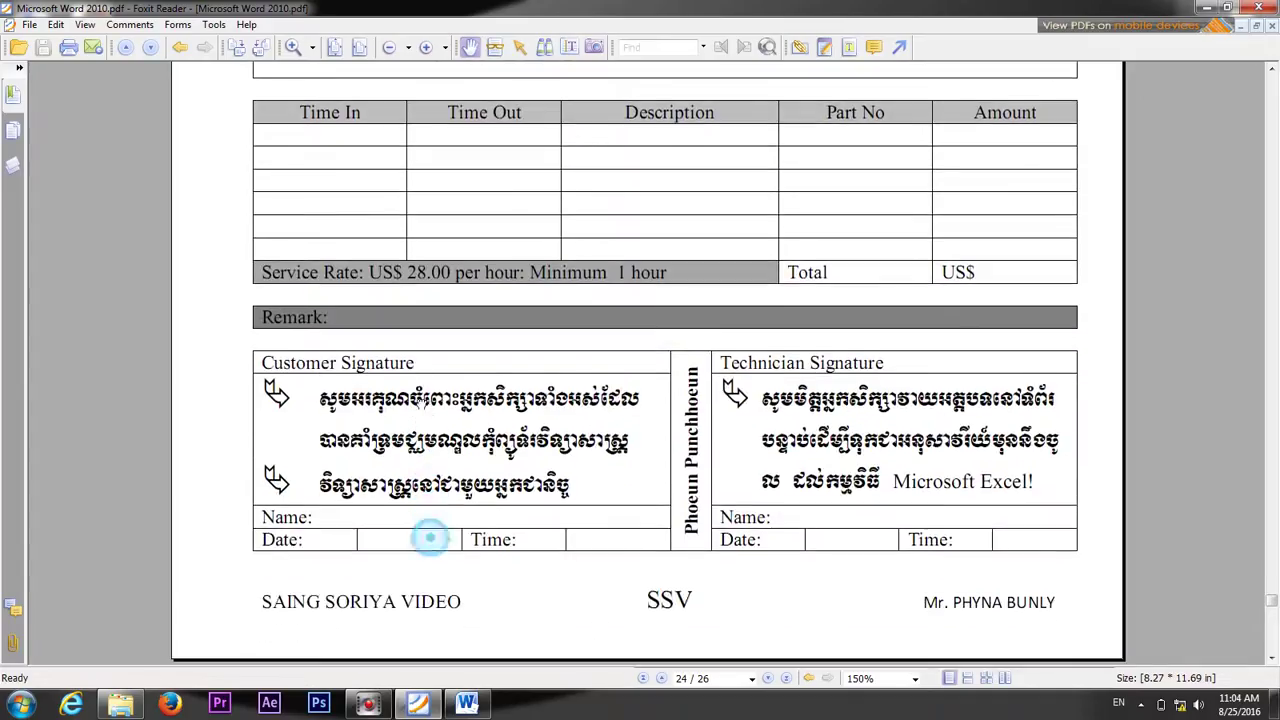
mouse_move(476, 695)
click(434, 565)
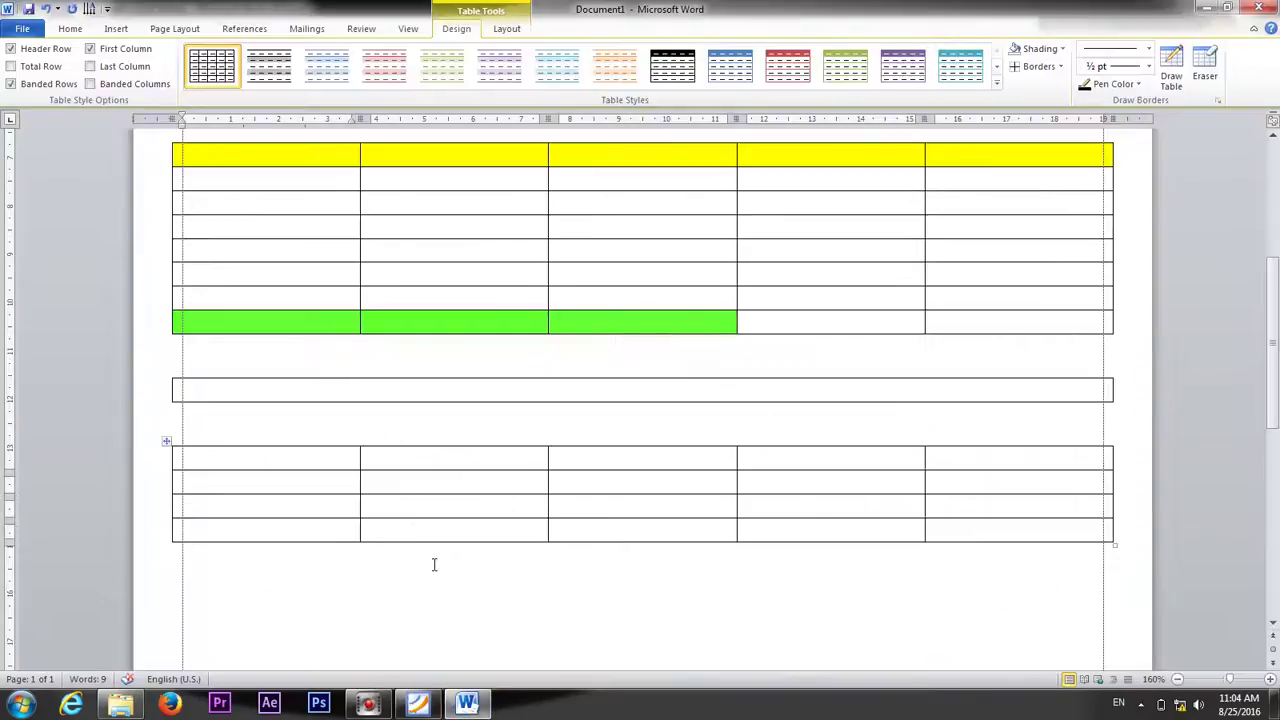
click(484, 700)
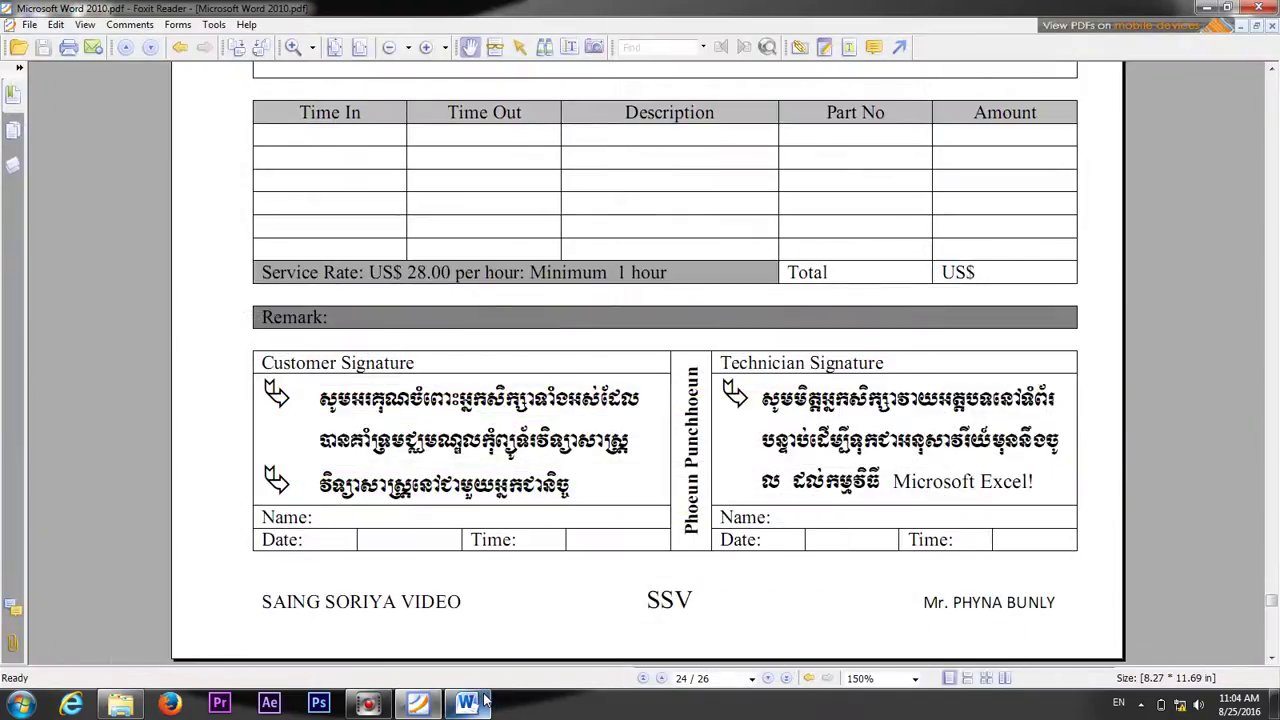
click(484, 700)
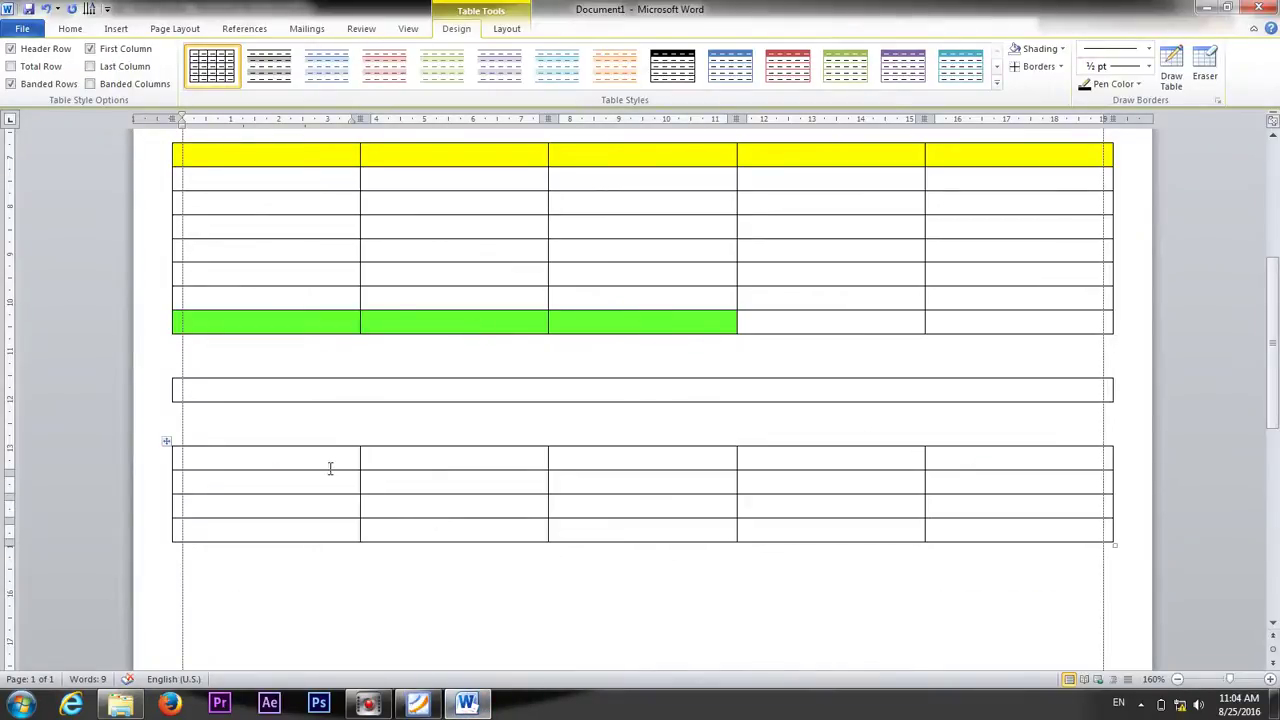
Merge the first two cells of the lower table's second row.
drag(317, 480, 508, 482)
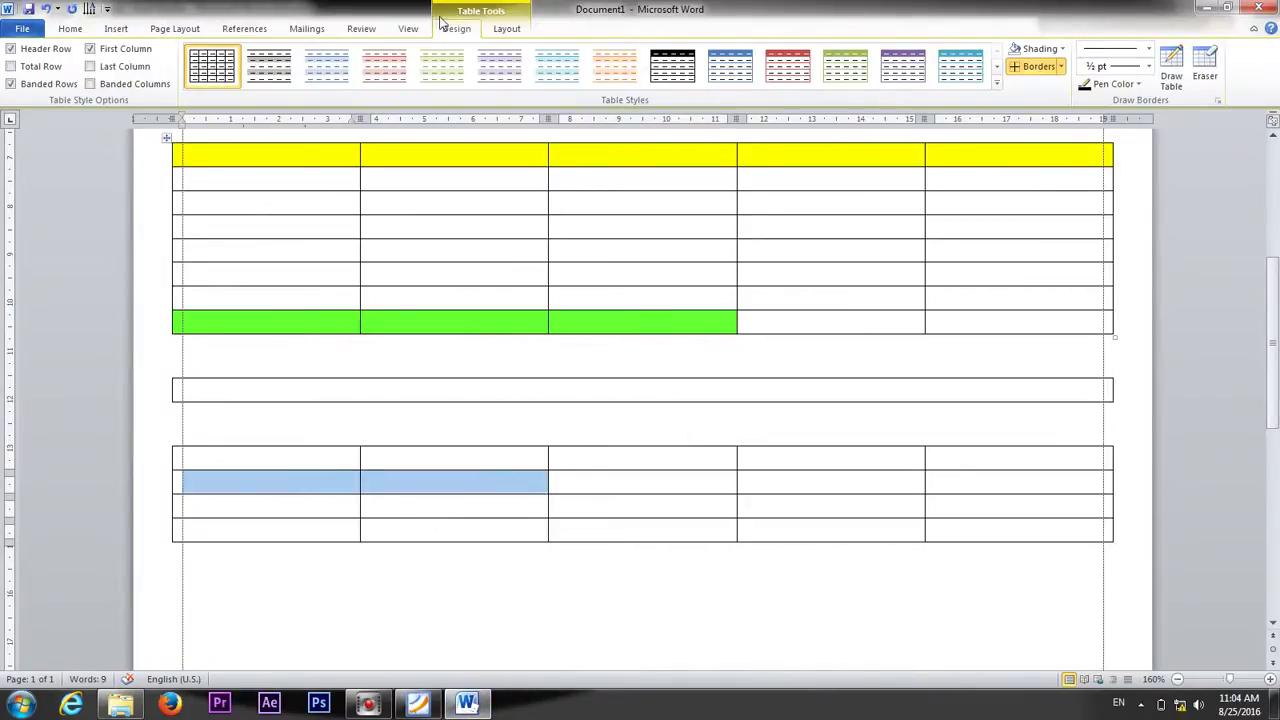
click(505, 27)
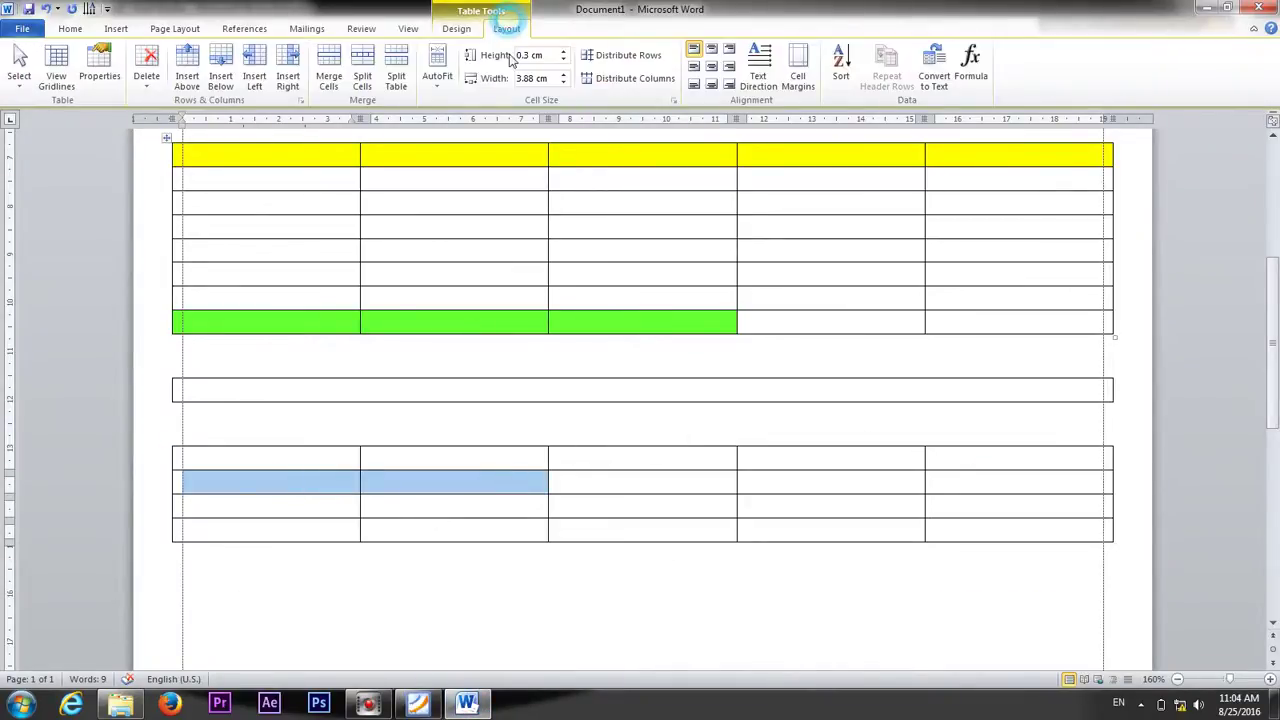
click(328, 70)
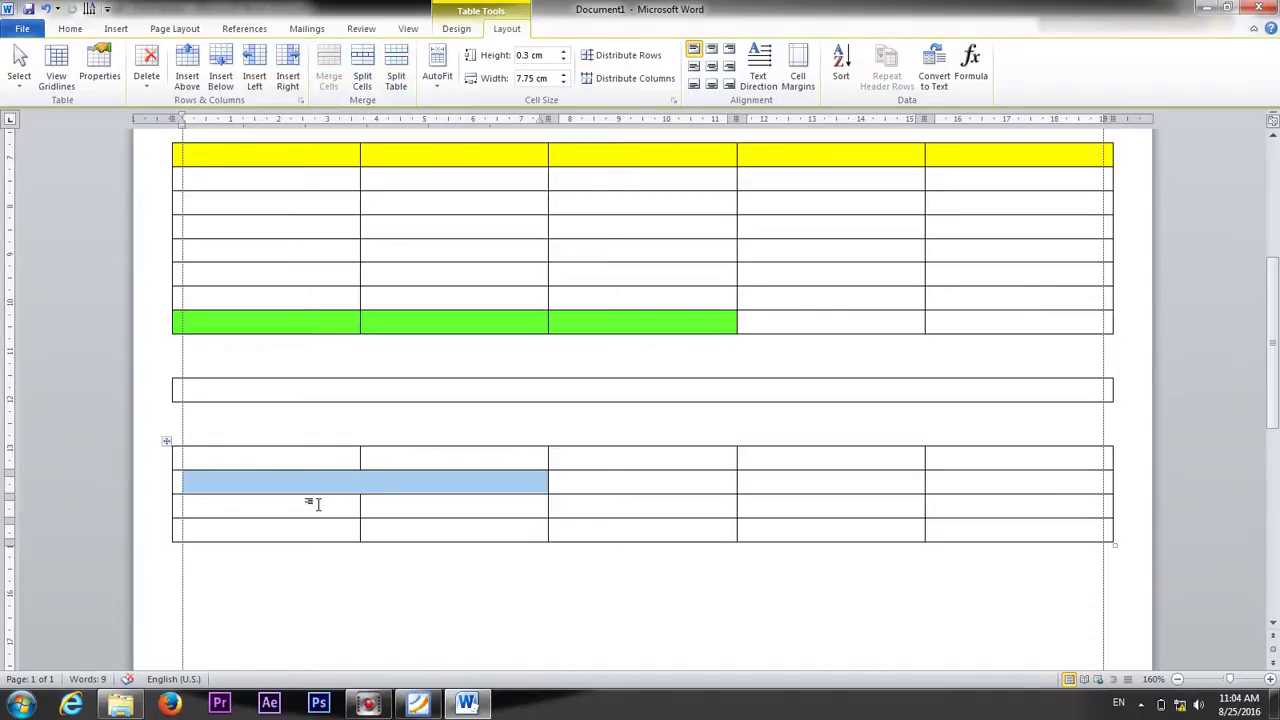
mouse_move(418, 704)
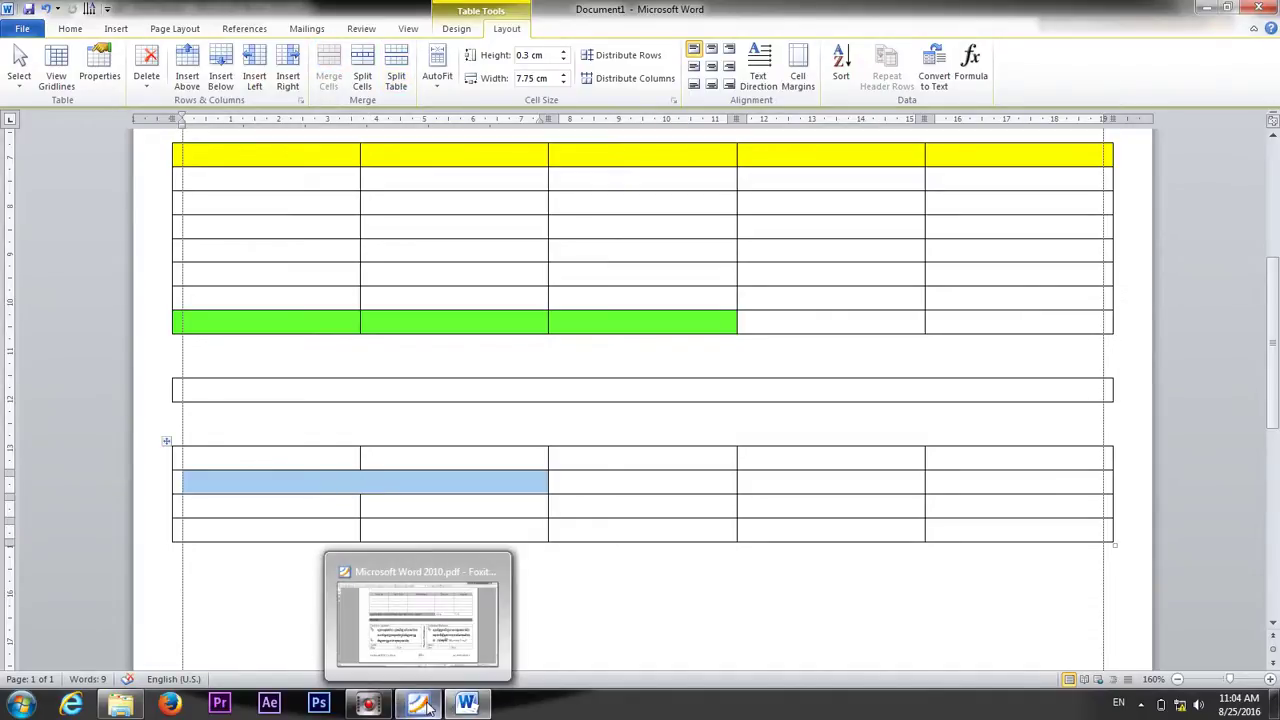
click(425, 635)
click(425, 635)
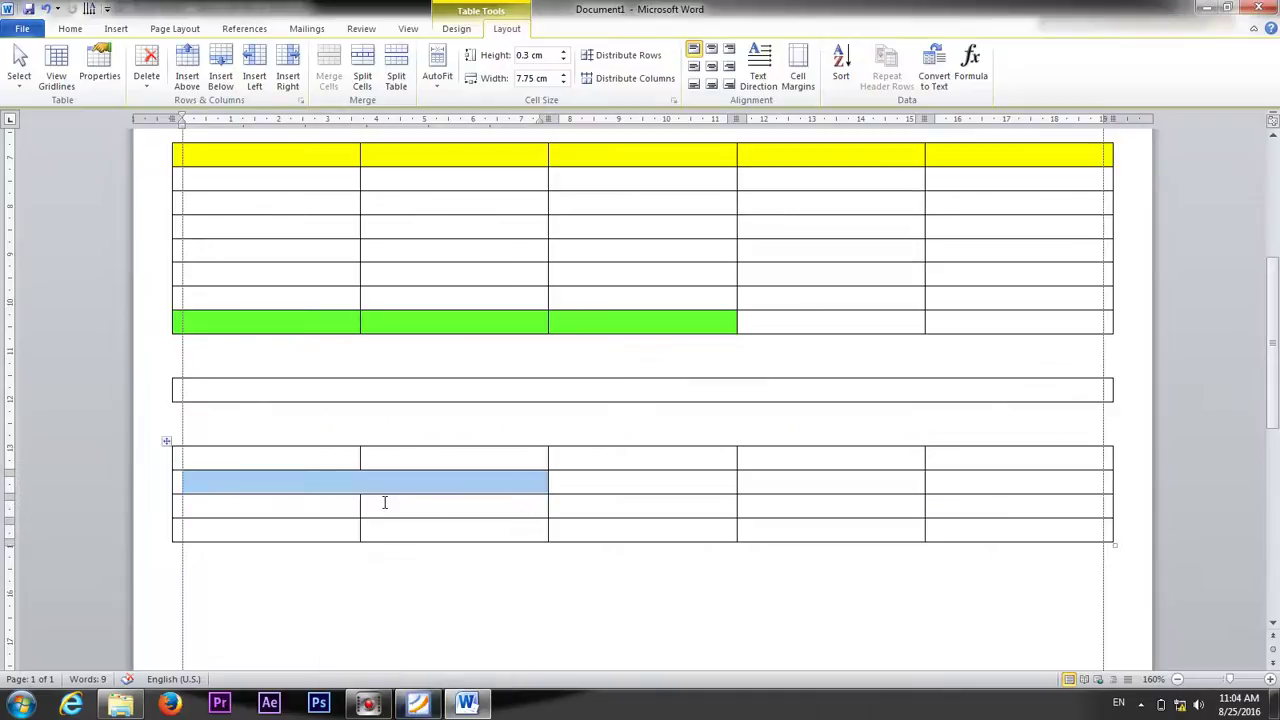
key(ctrl+z)
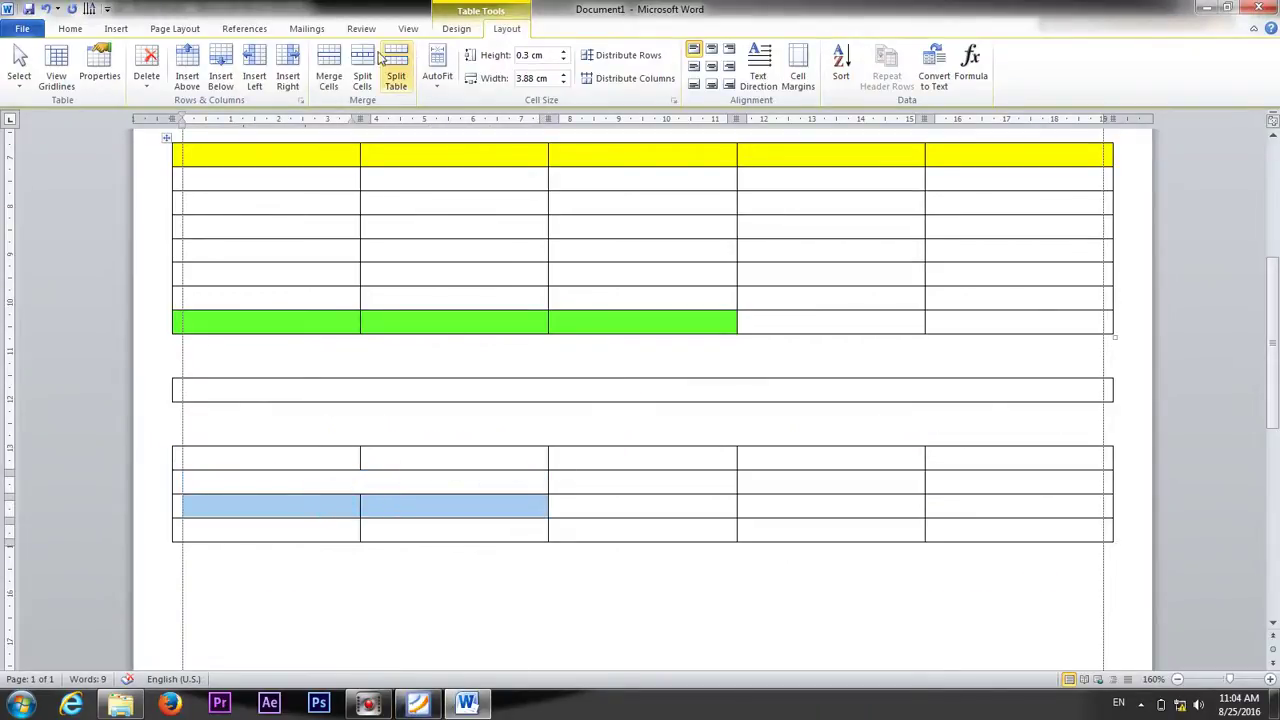
click(328, 60)
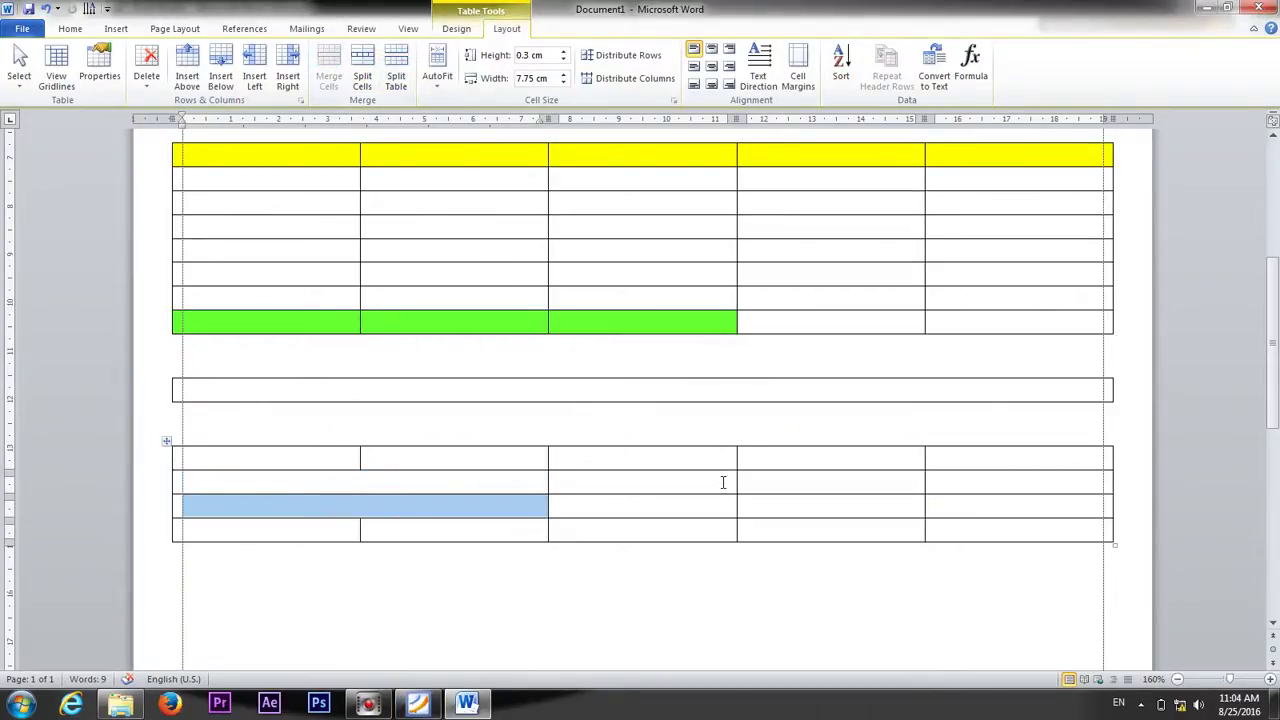
Merge the right-hand cell pairs in the second, first and third rows.
drag(762, 479, 965, 485)
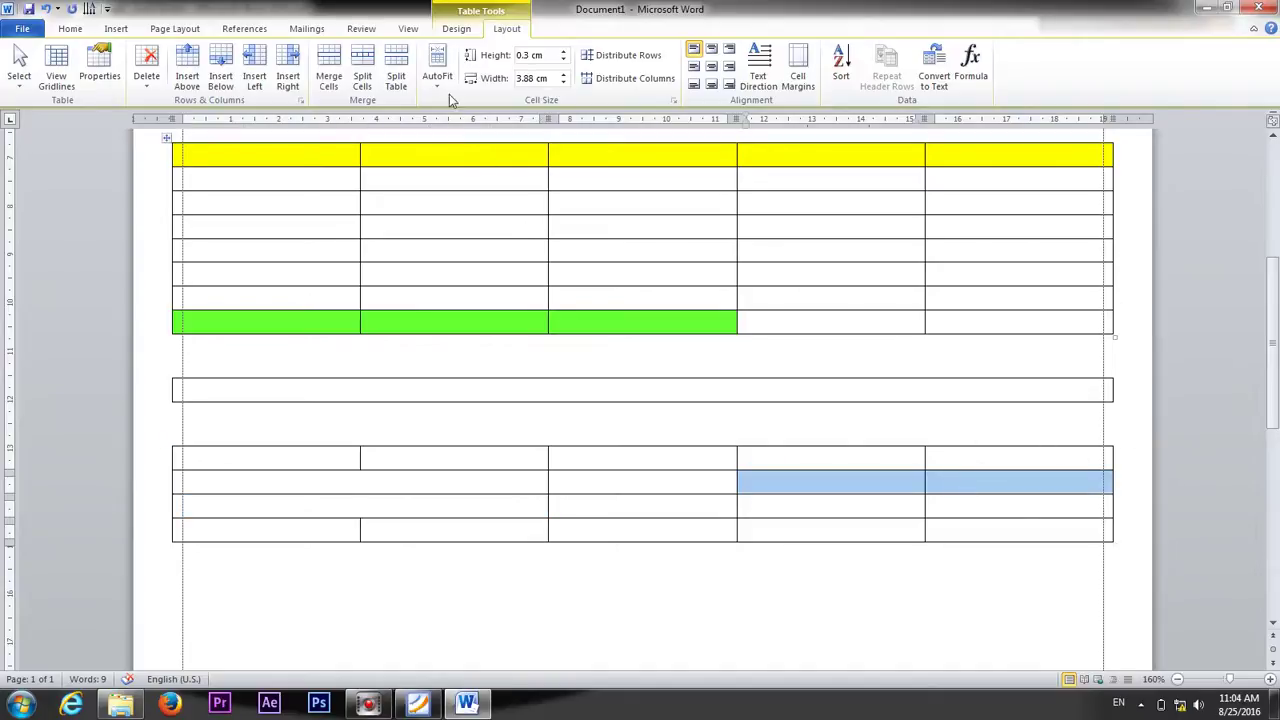
click(328, 65)
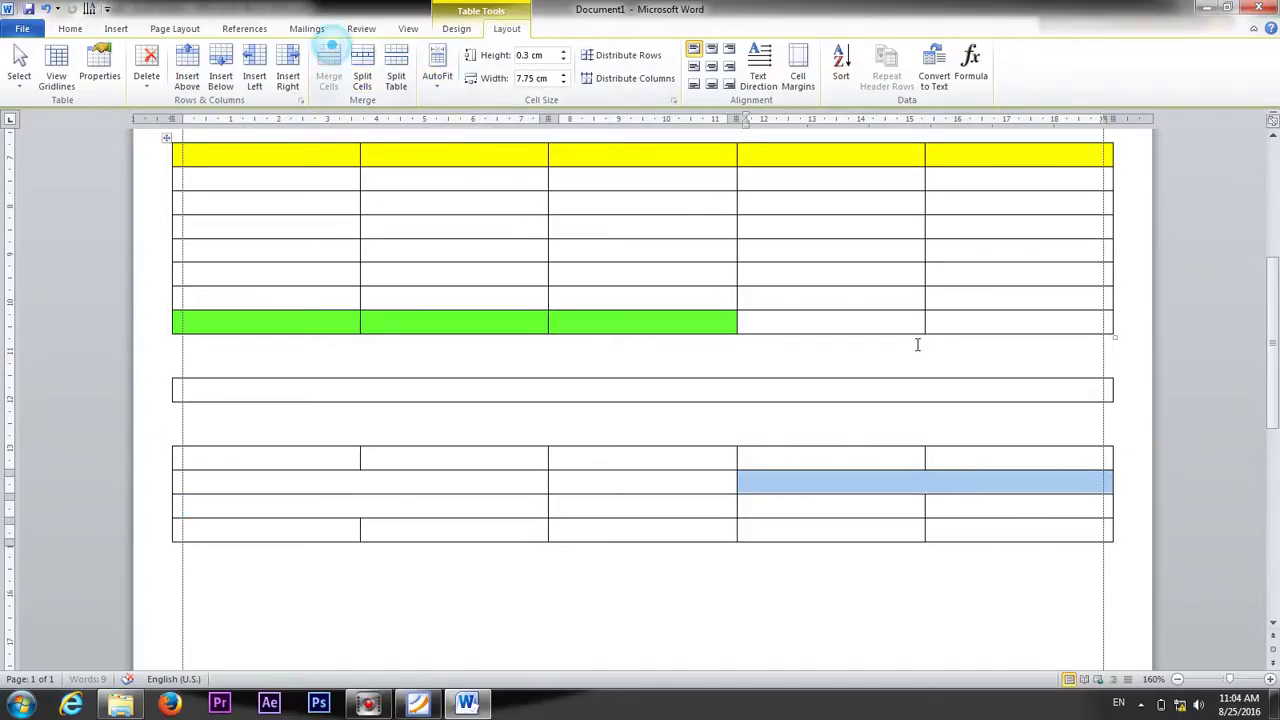
click(908, 443)
drag(903, 449, 994, 440)
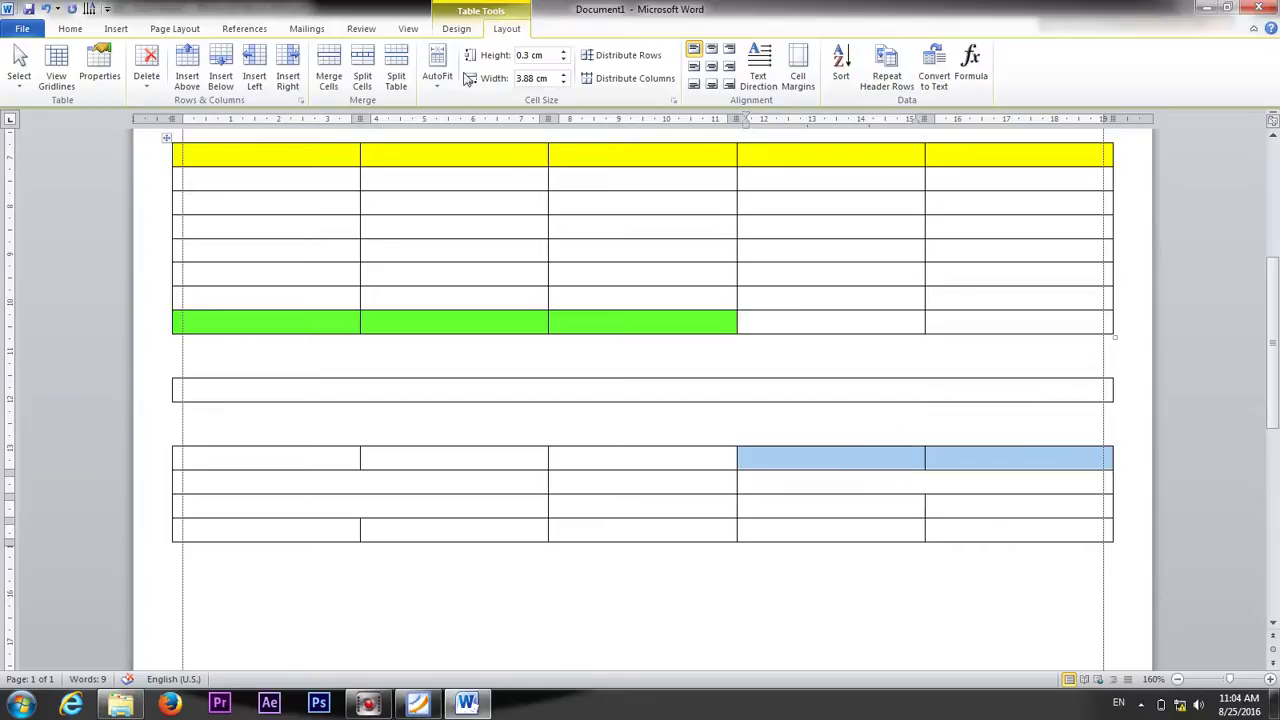
click(328, 65)
drag(794, 506, 1021, 508)
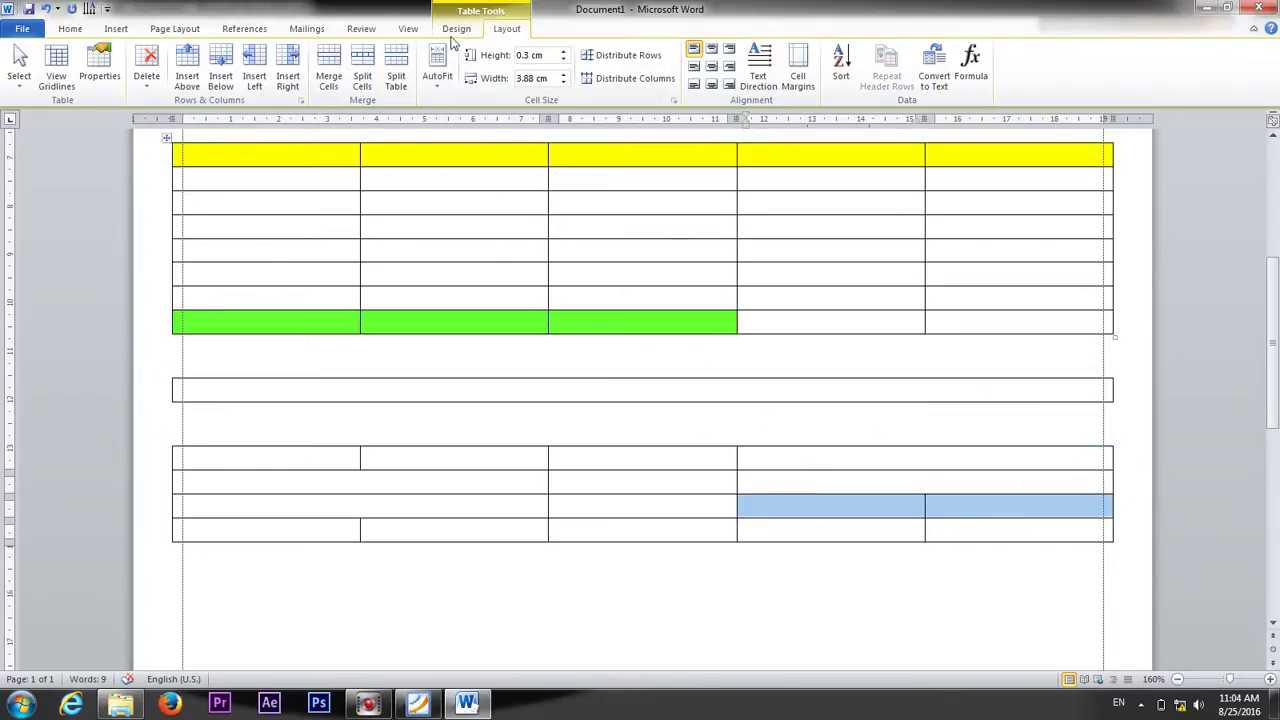
click(329, 65)
Merge the first row's first two cells.
click(335, 456)
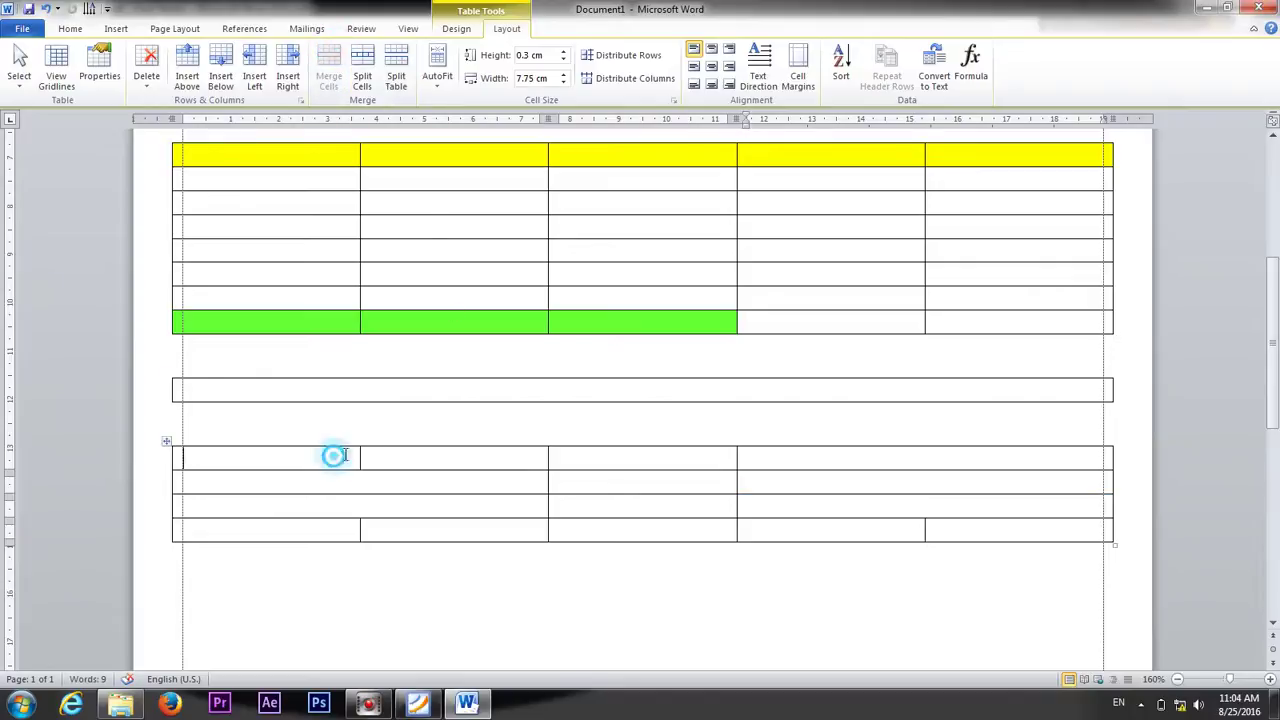
drag(335, 456, 450, 457)
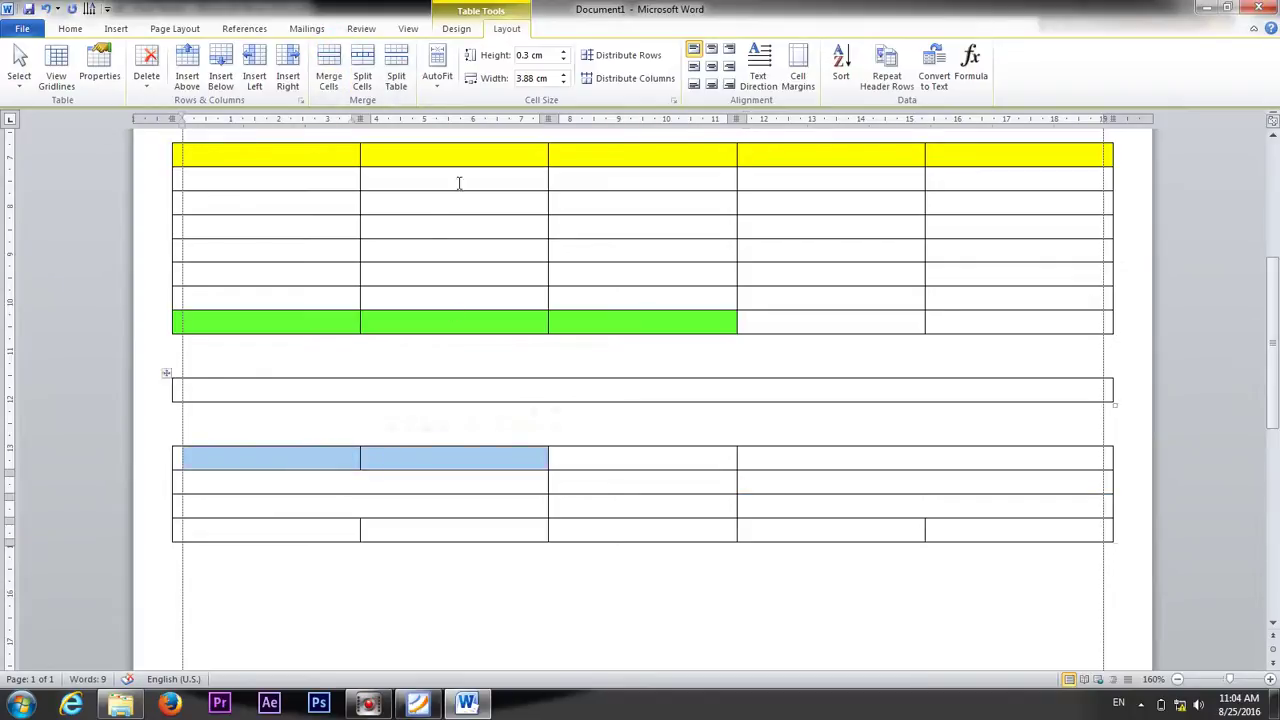
click(330, 65)
Merge the middle column's four cells into one tall cell and narrow it from both sides.
click(626, 458)
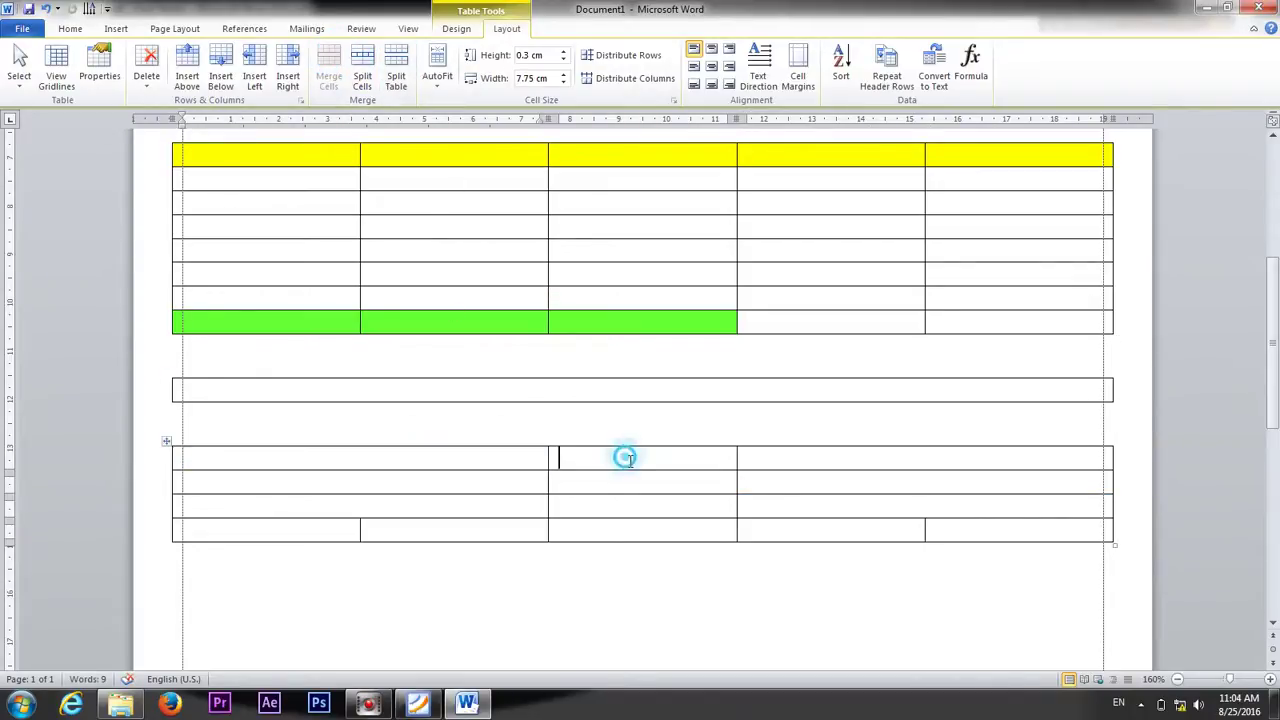
drag(625, 457, 630, 530)
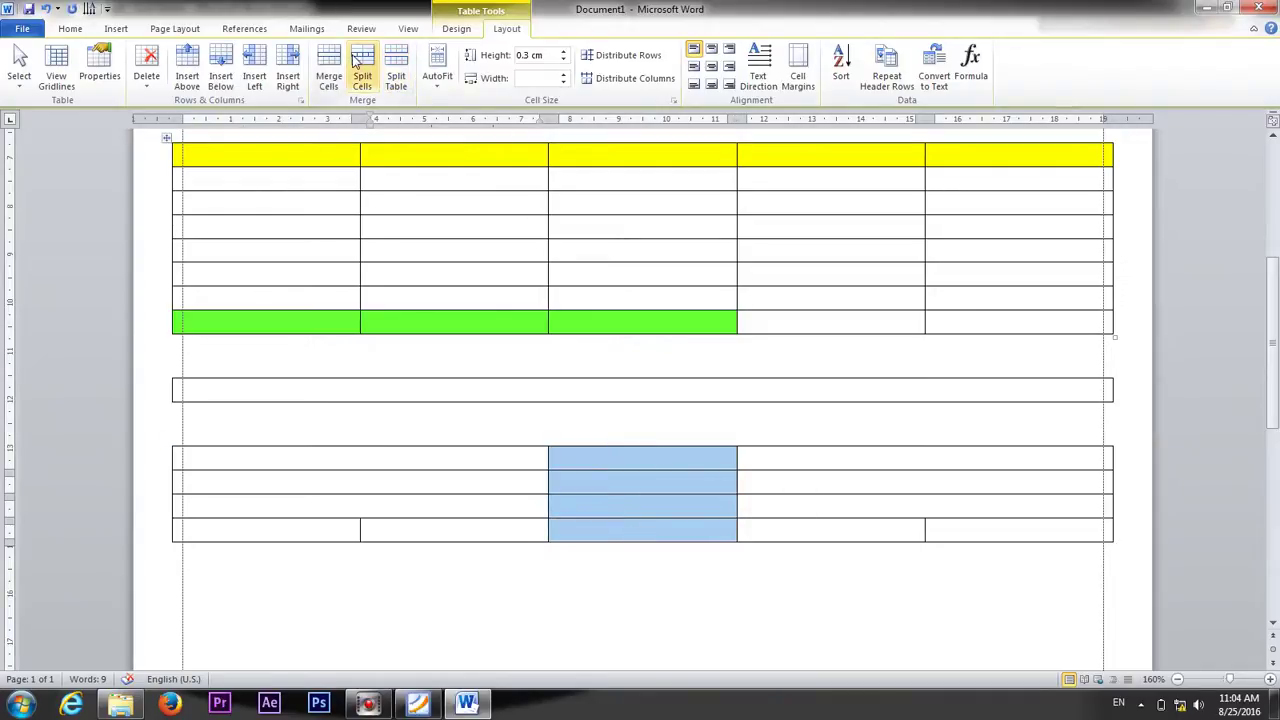
click(329, 65)
click(726, 489)
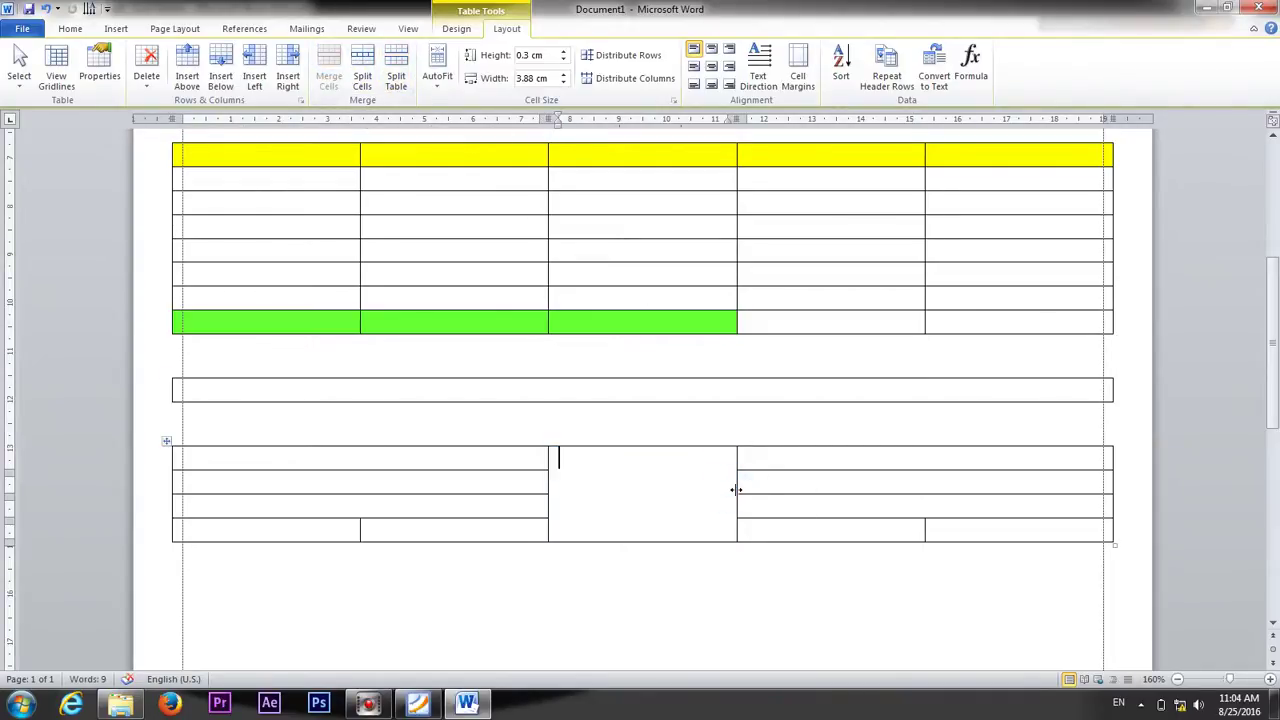
drag(737, 489, 679, 488)
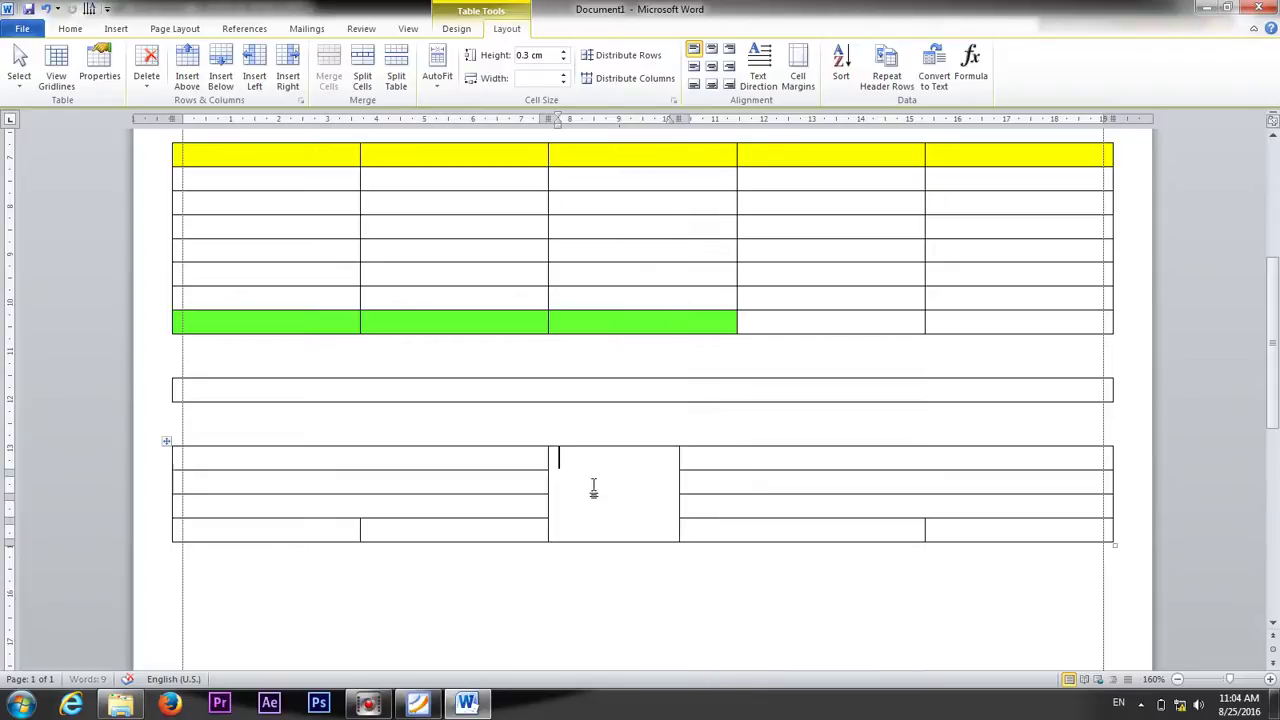
mouse_move(549, 480)
mouse_down()
mouse_move(675, 478)
mouse_move(630, 477)
mouse_up()
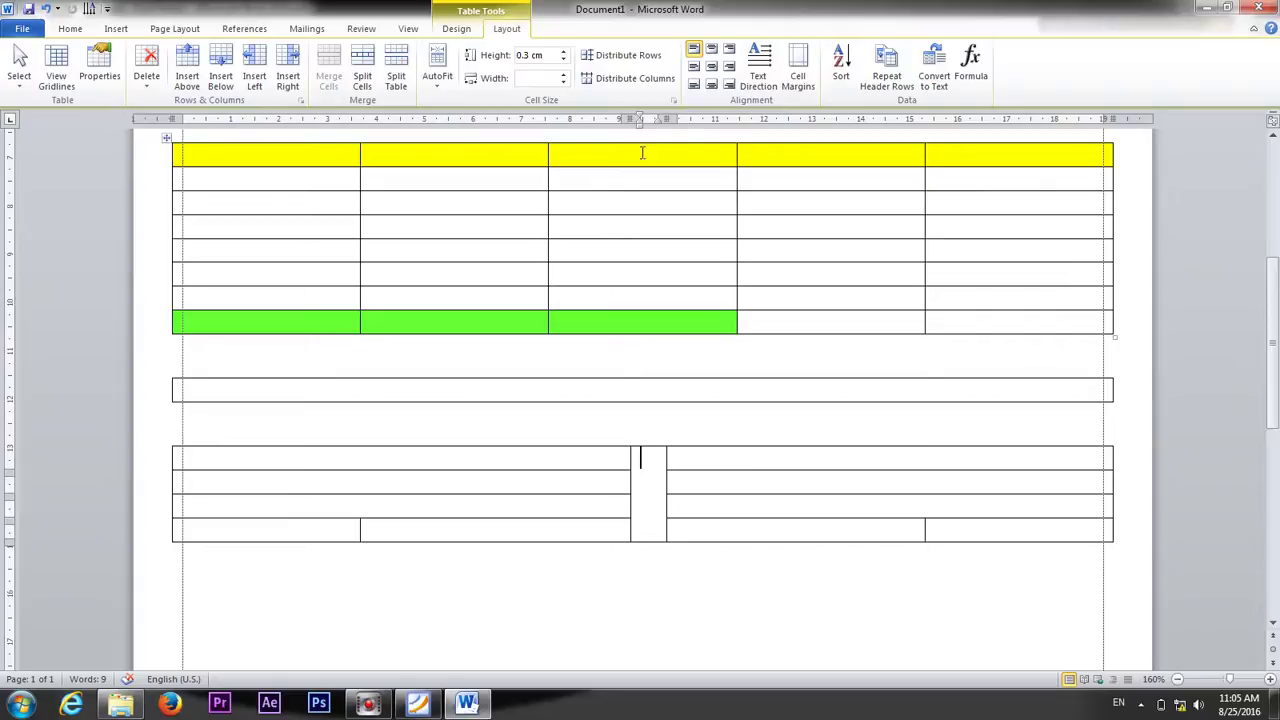
Make the tall middle cell's text run bottom to top and type the label 'AP'.
click(767, 82)
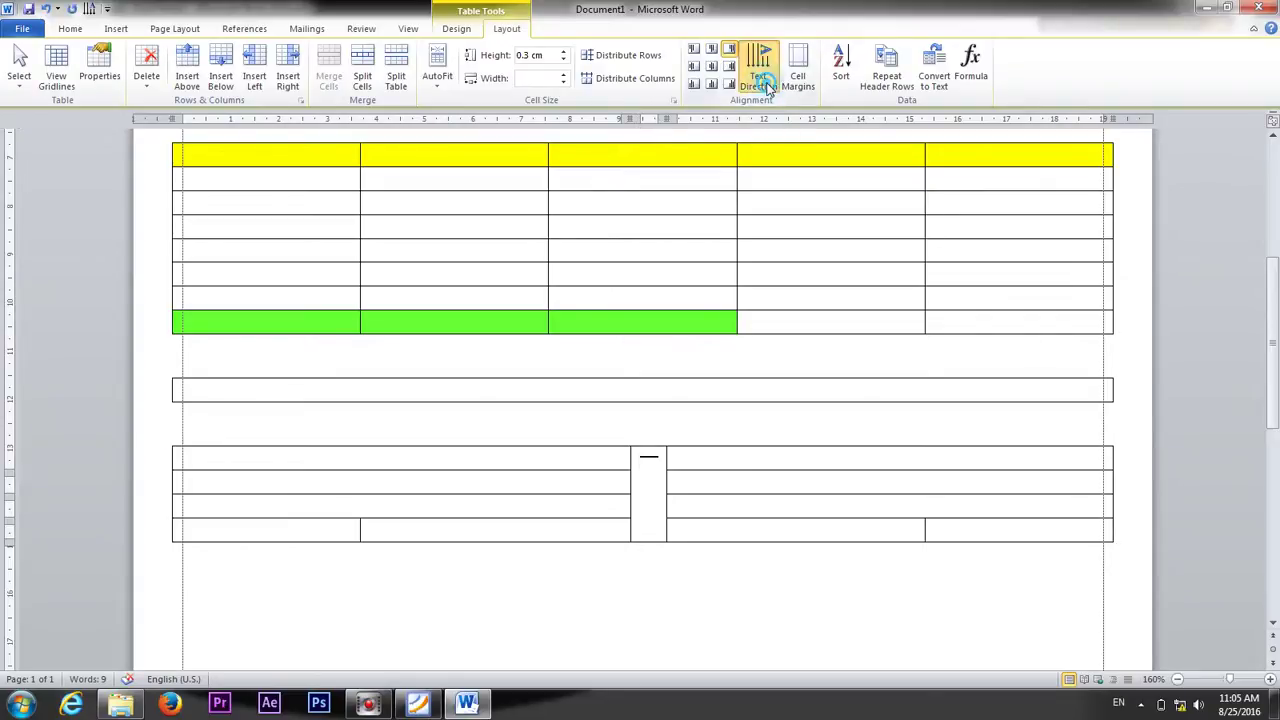
click(768, 86)
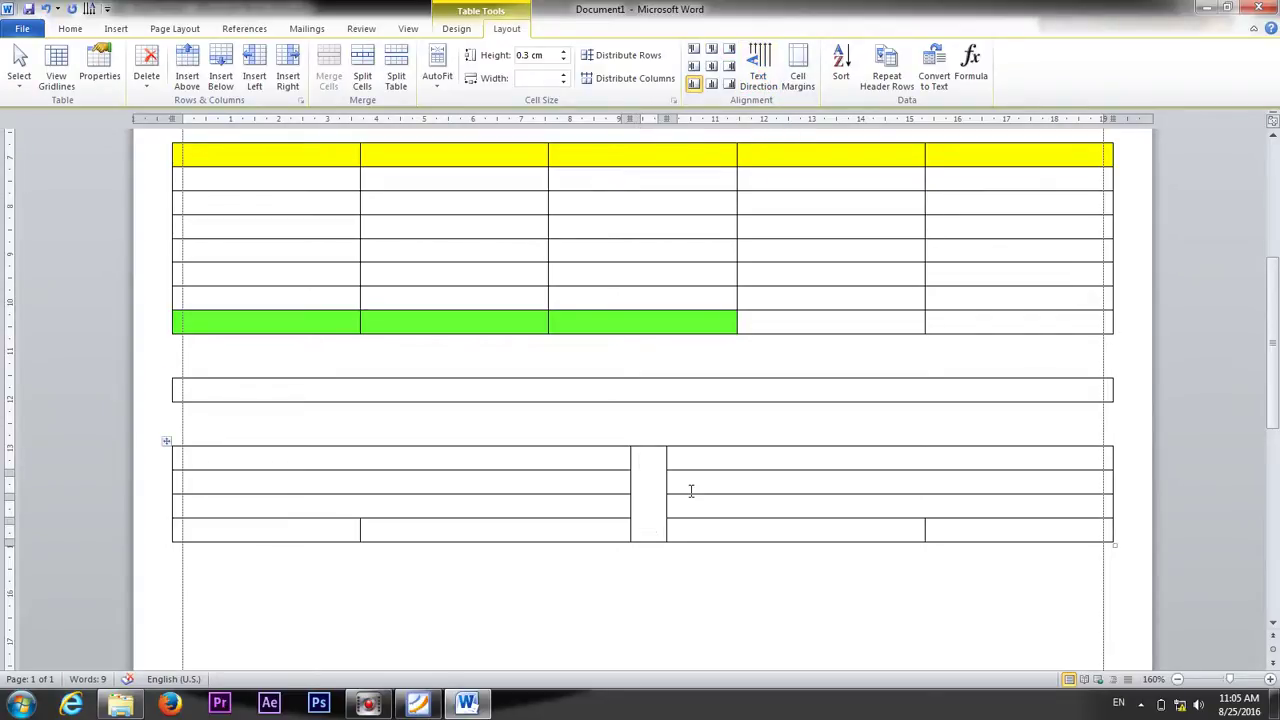
text(s)
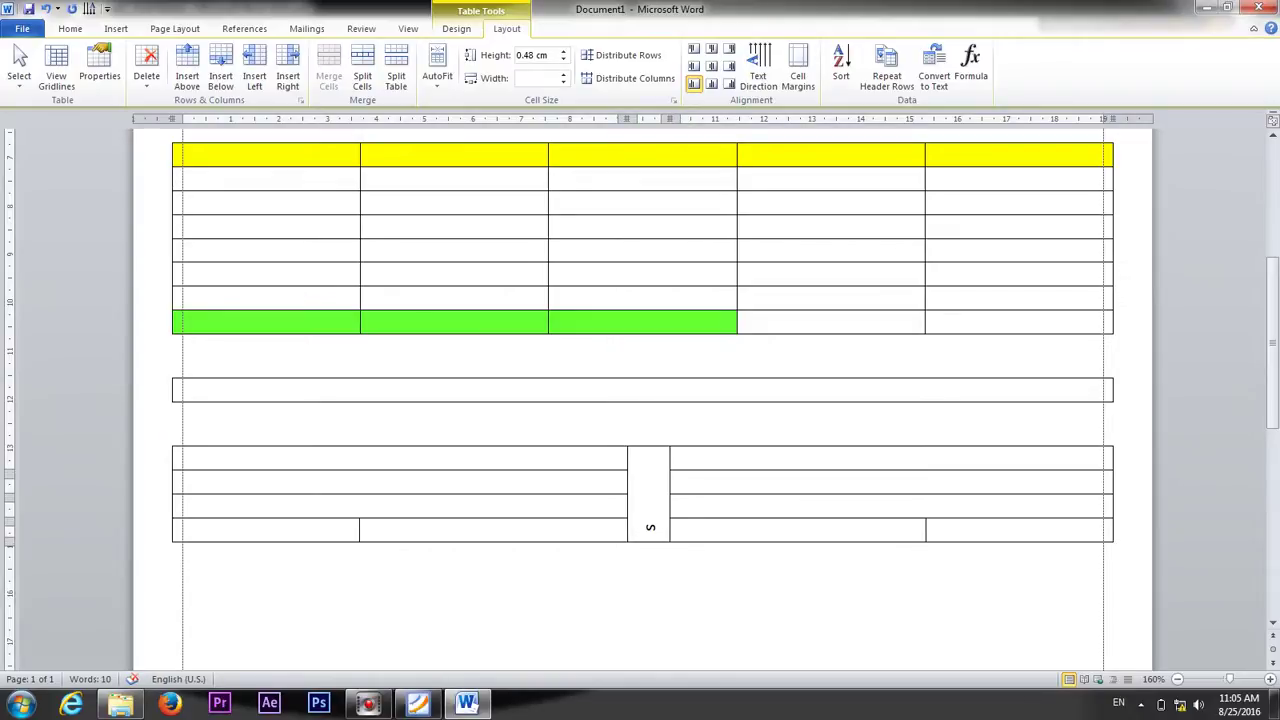
key(BackSpace)
text(AING S)
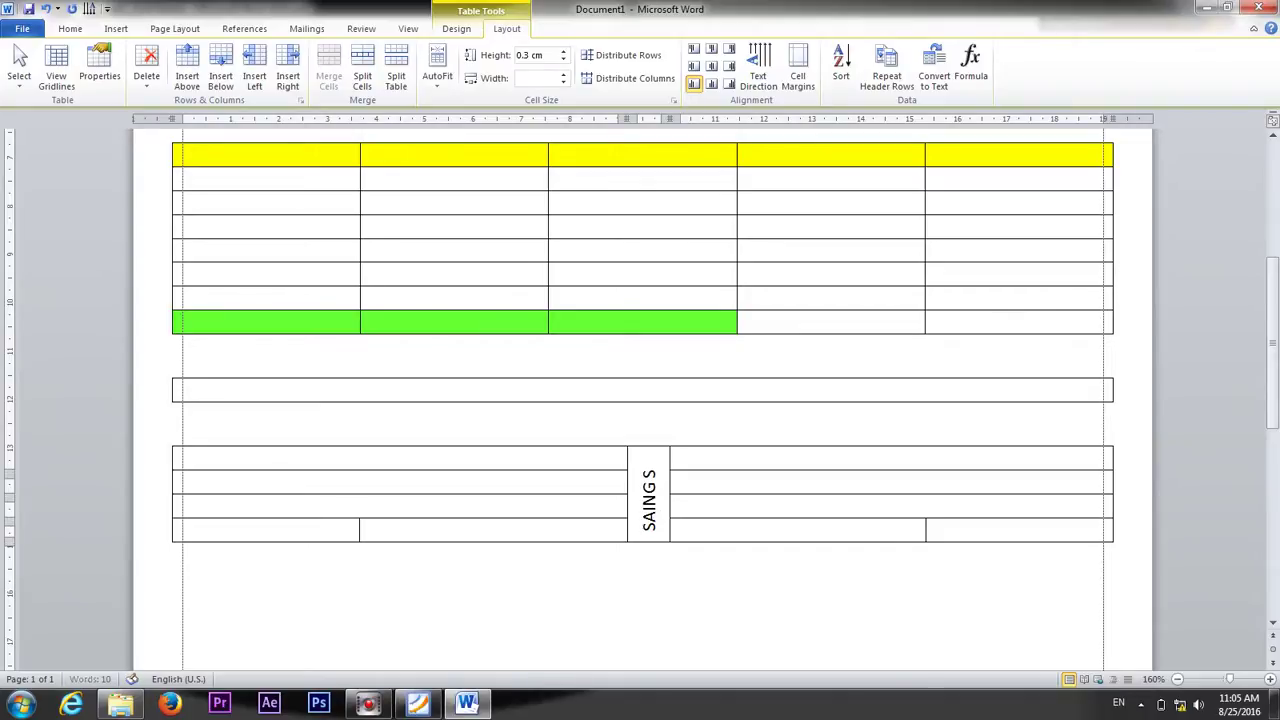
text(P)
click(529, 487)
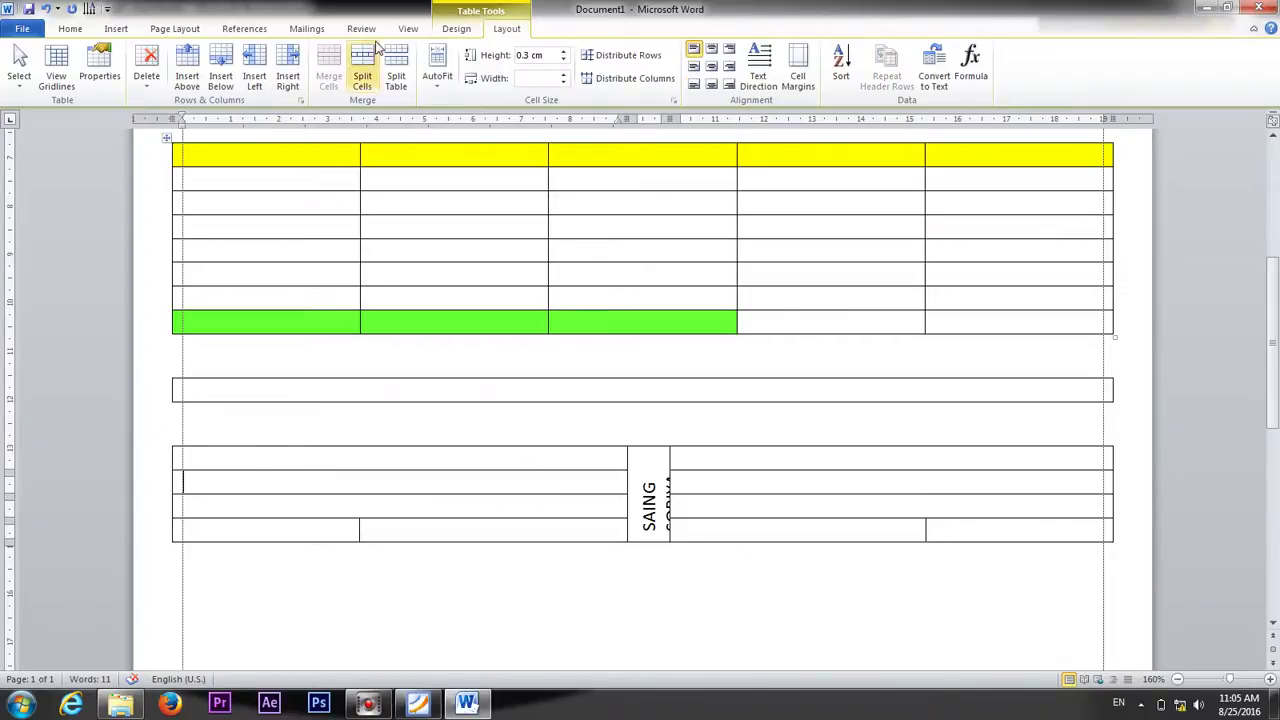
click(69, 29)
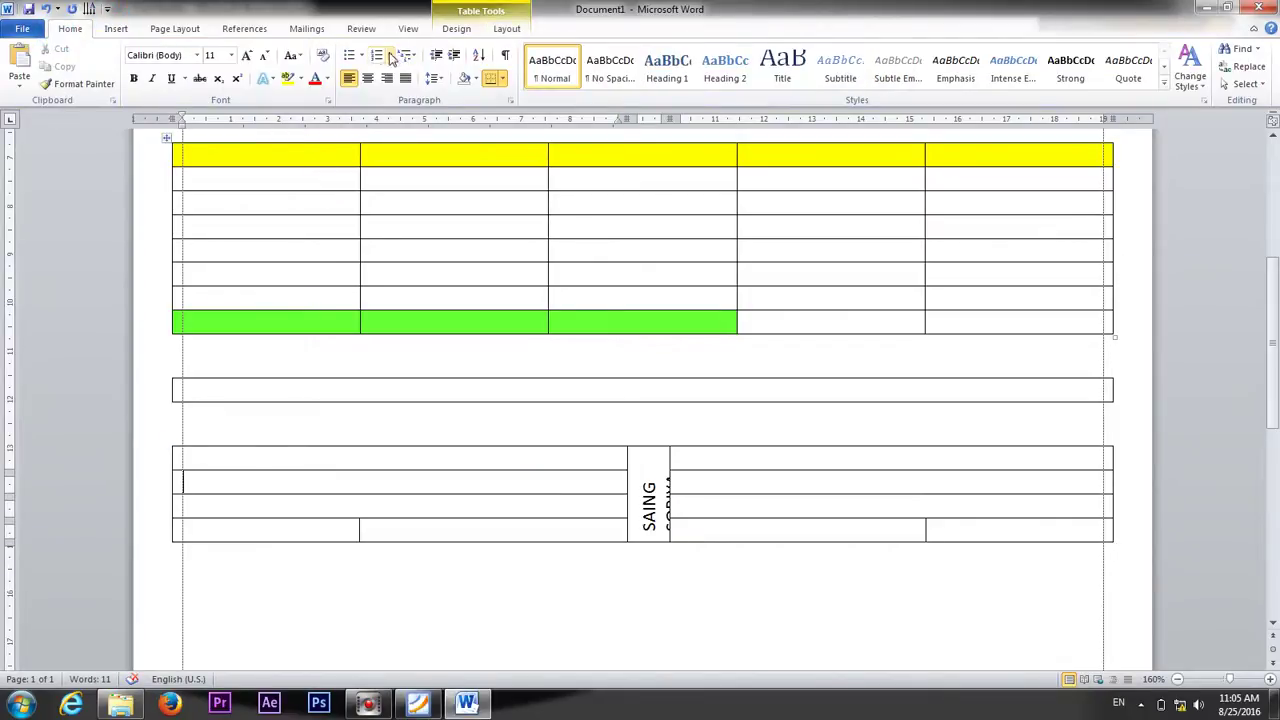
Define and apply a Wingdings character 196 hand bullet in the wide left cell.
click(360, 55)
click(422, 183)
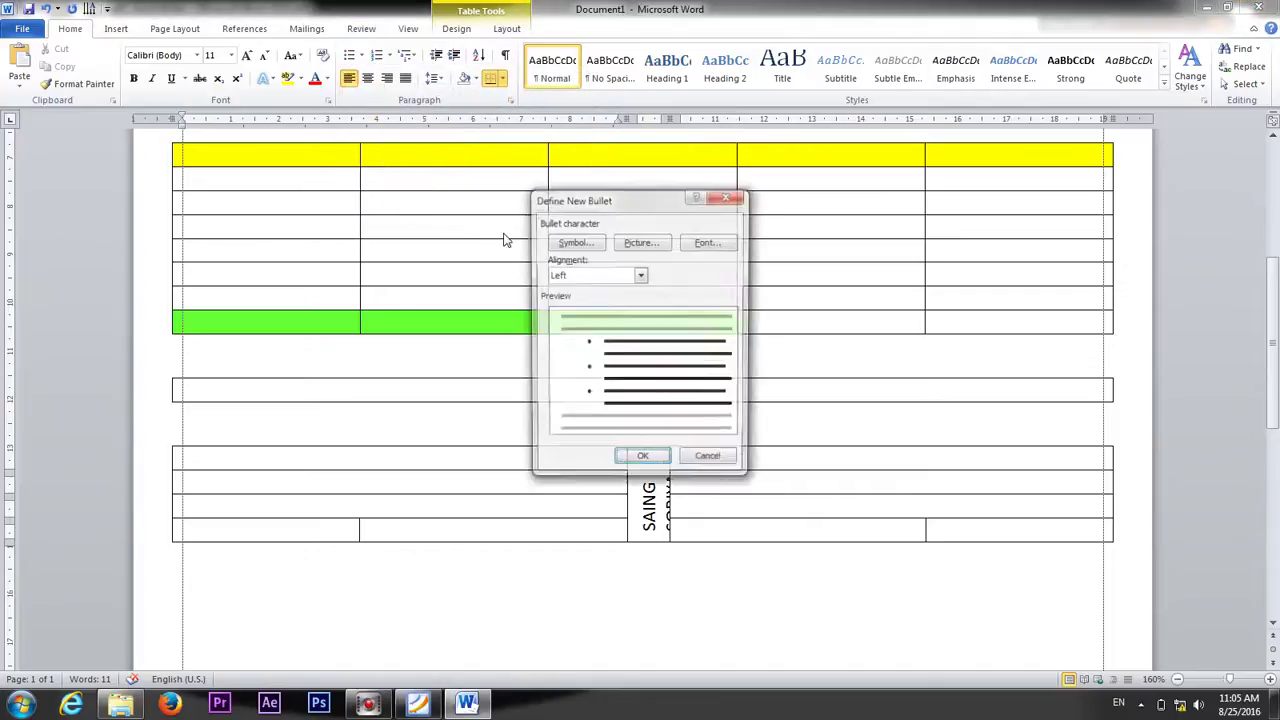
click(582, 243)
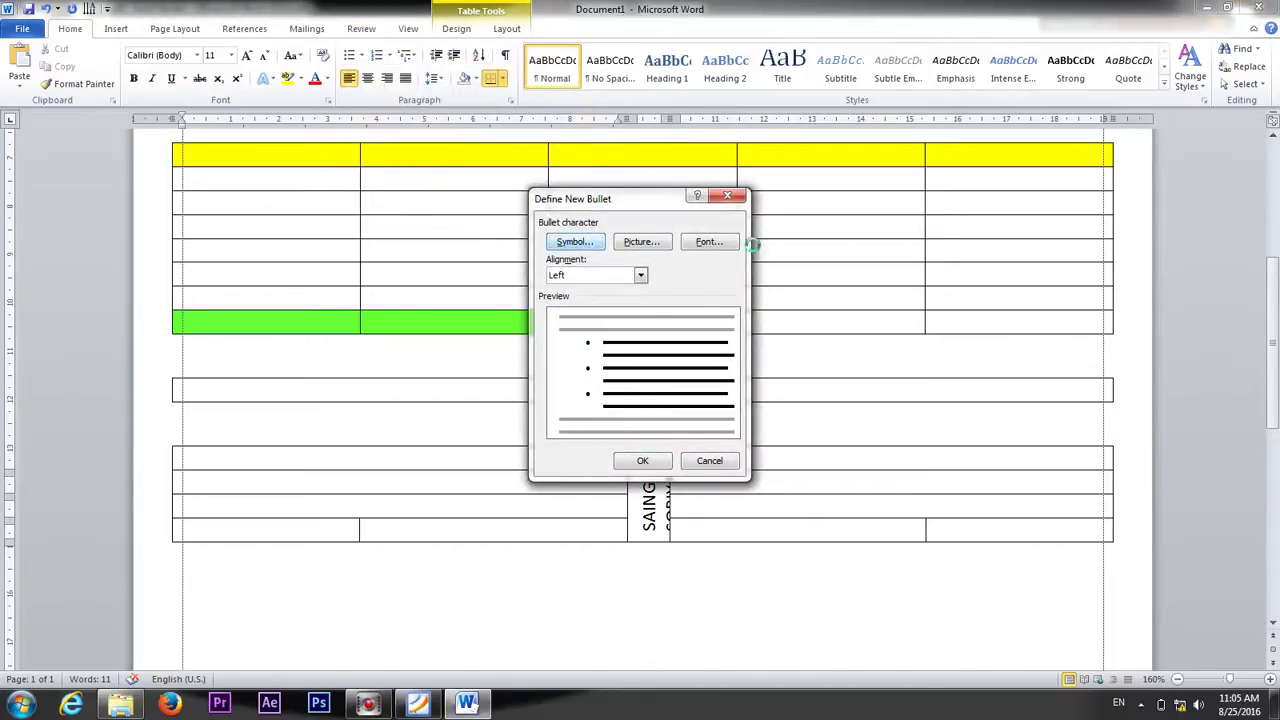
click(611, 243)
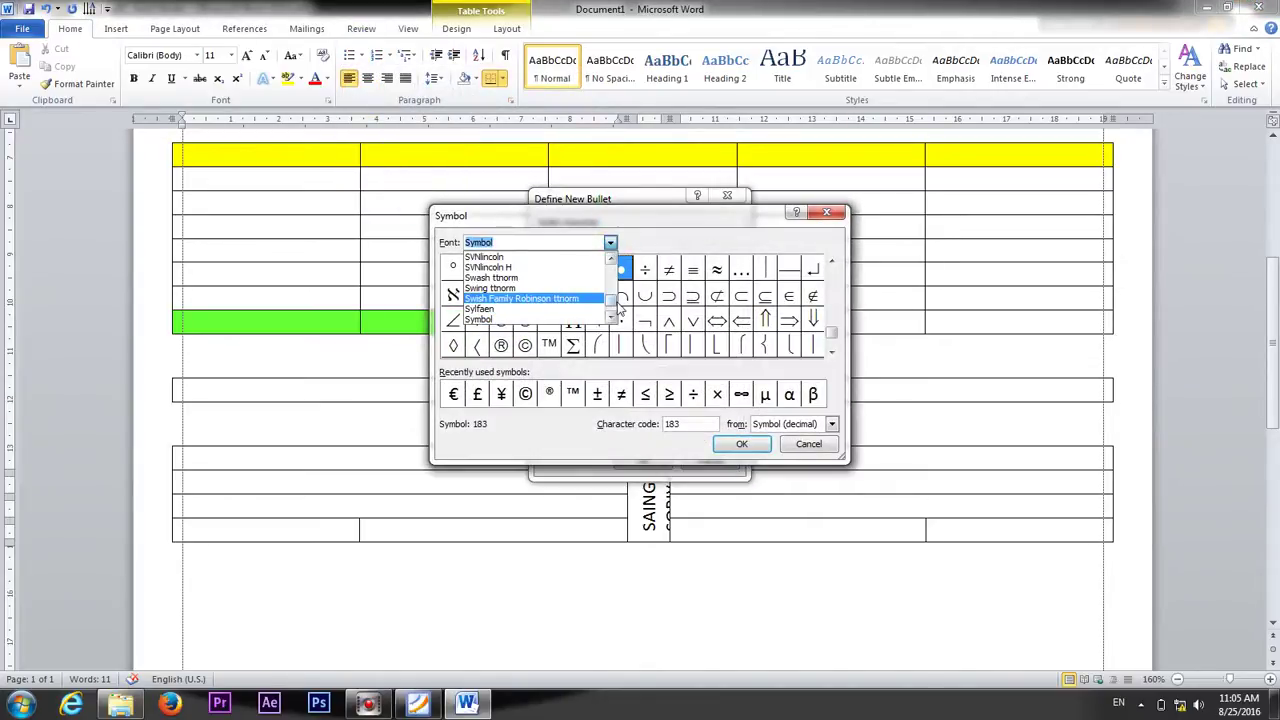
scroll(613, 306, up, 10)
scroll(613, 306, down, 10)
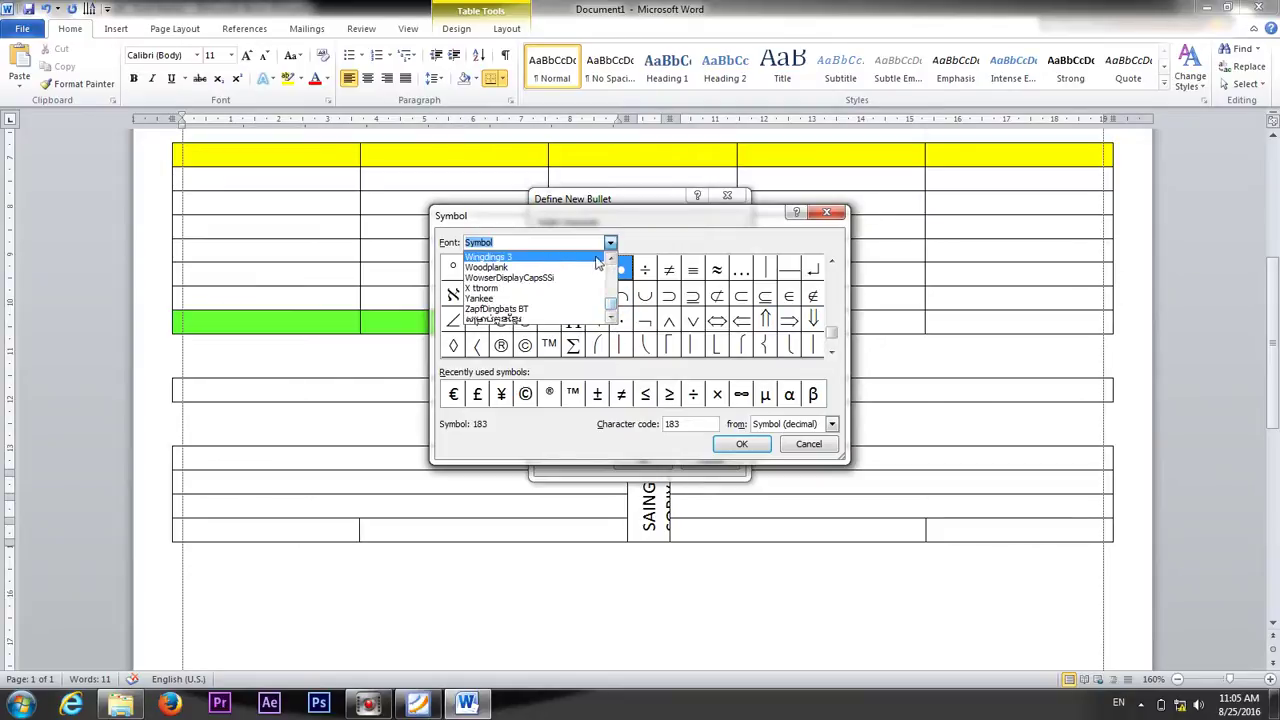
scroll(605, 265, down, 5)
click(566, 259)
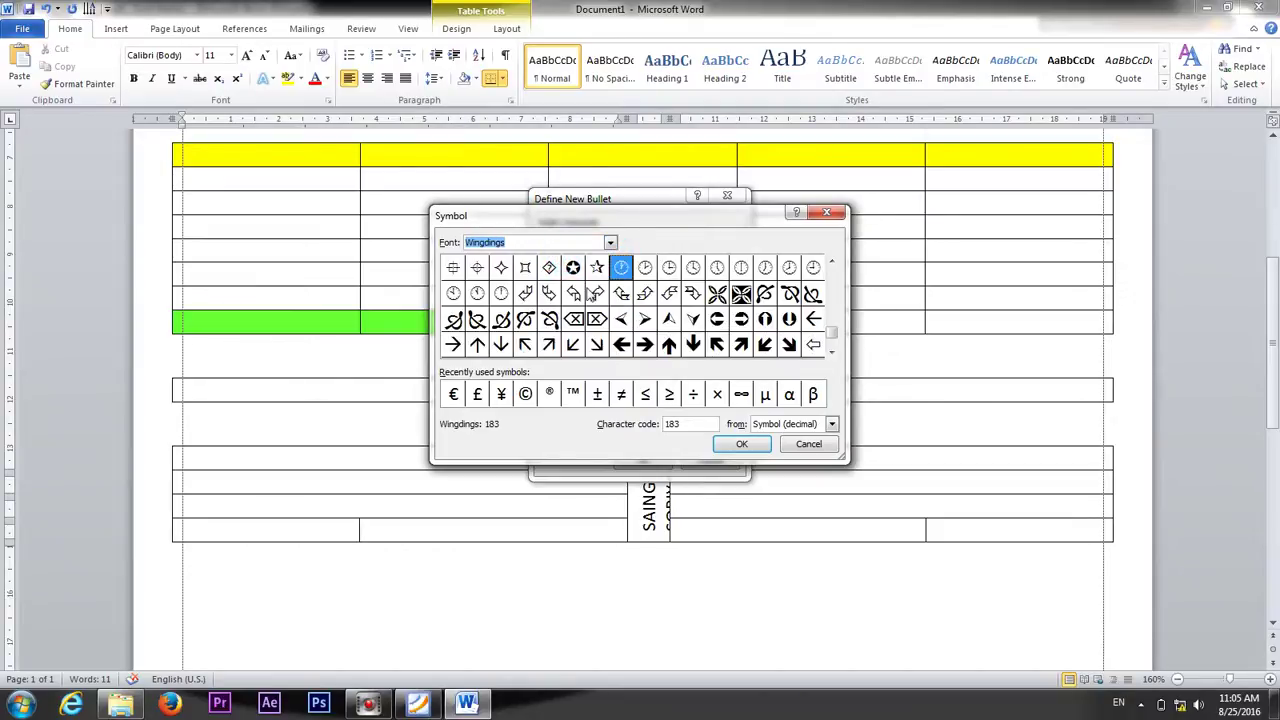
click(549, 293)
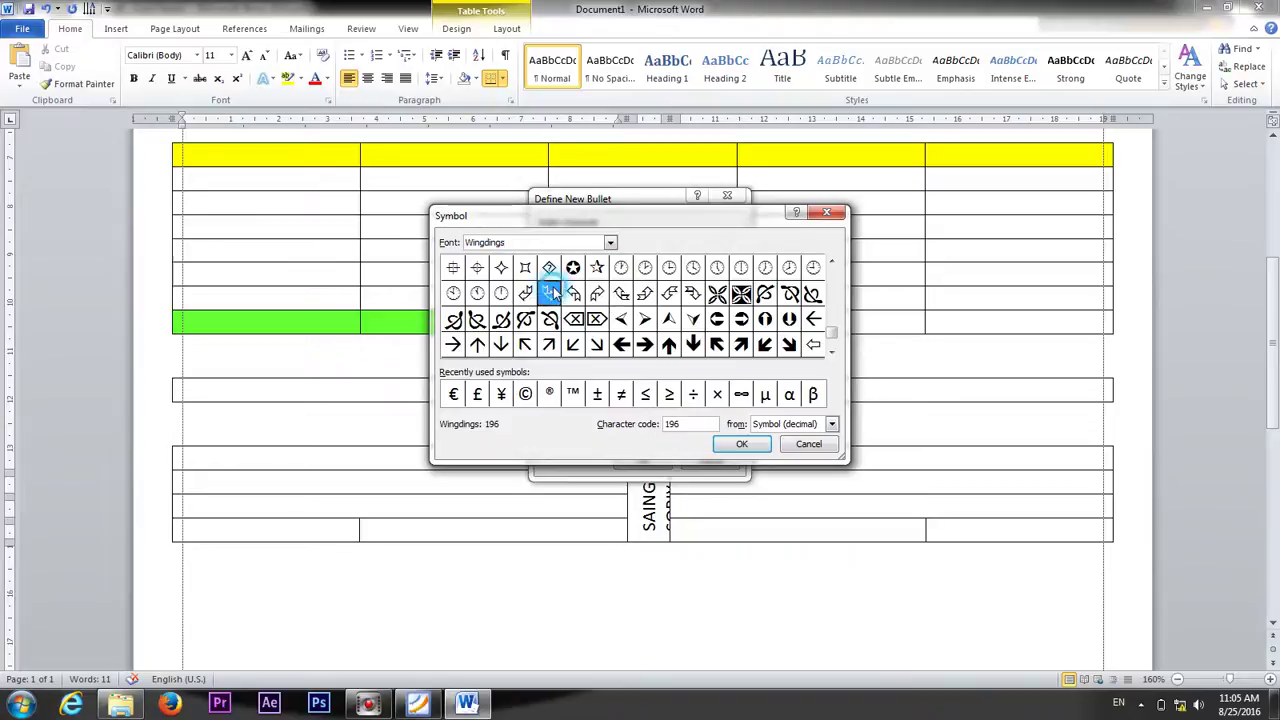
click(741, 445)
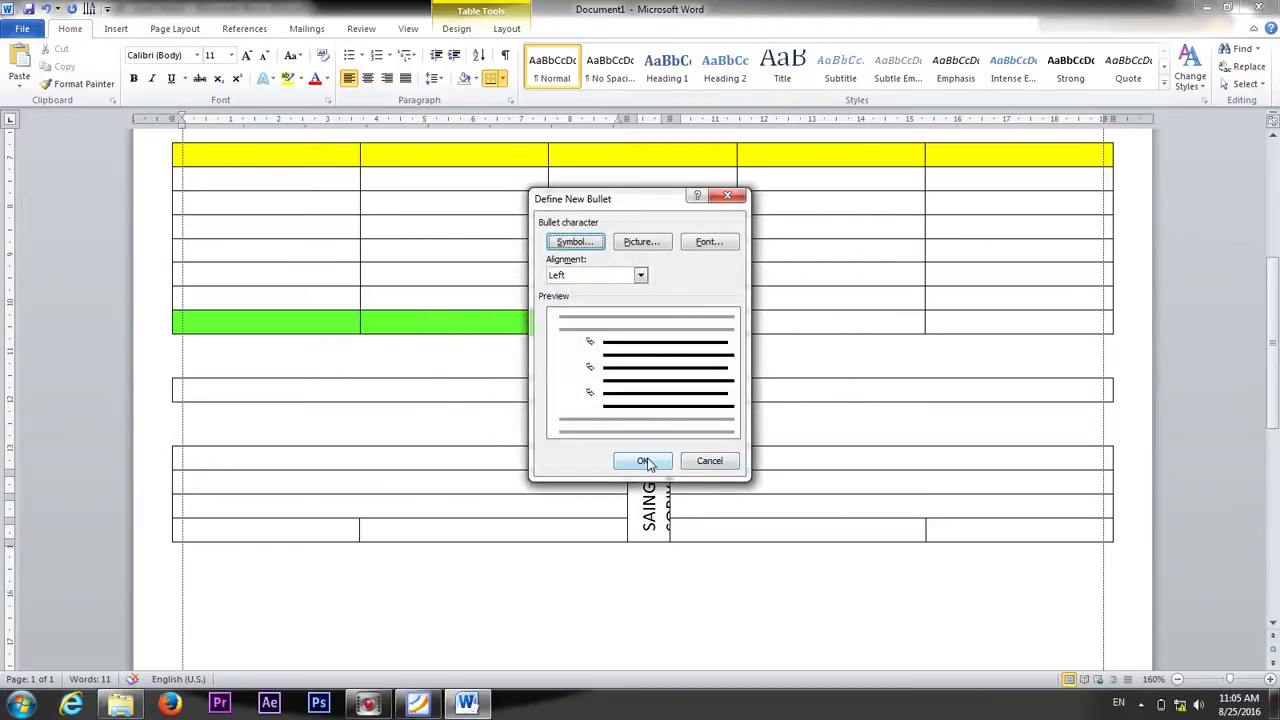
click(645, 461)
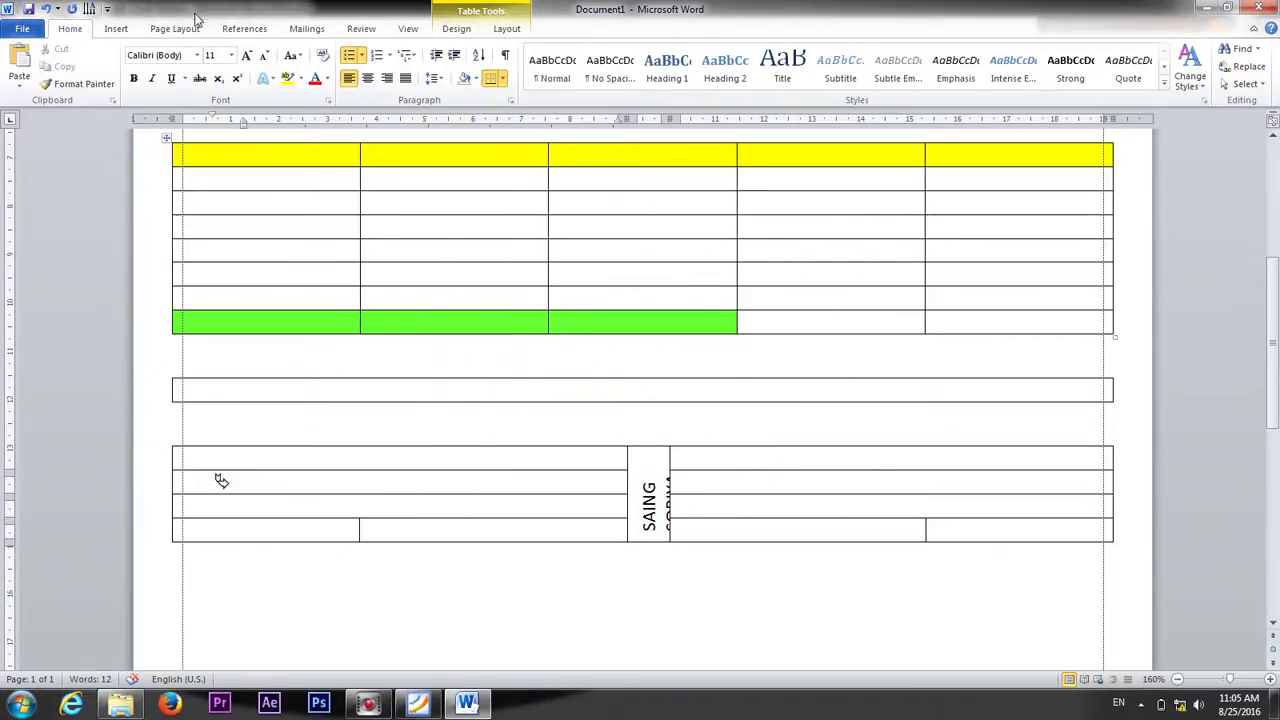
Set the first bulleted line to the Limon S1 font at 22 pt.
click(179, 55)
text(Limon S1)
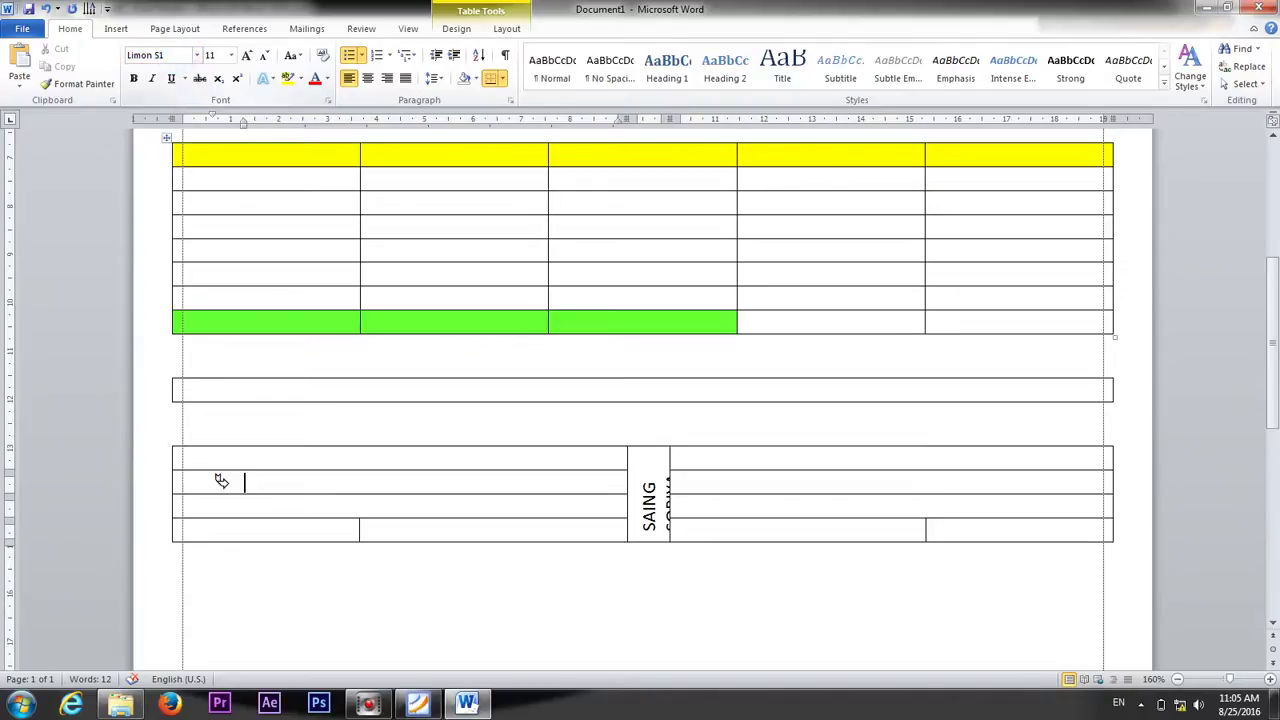
text(ddddddddd)
key(Return)
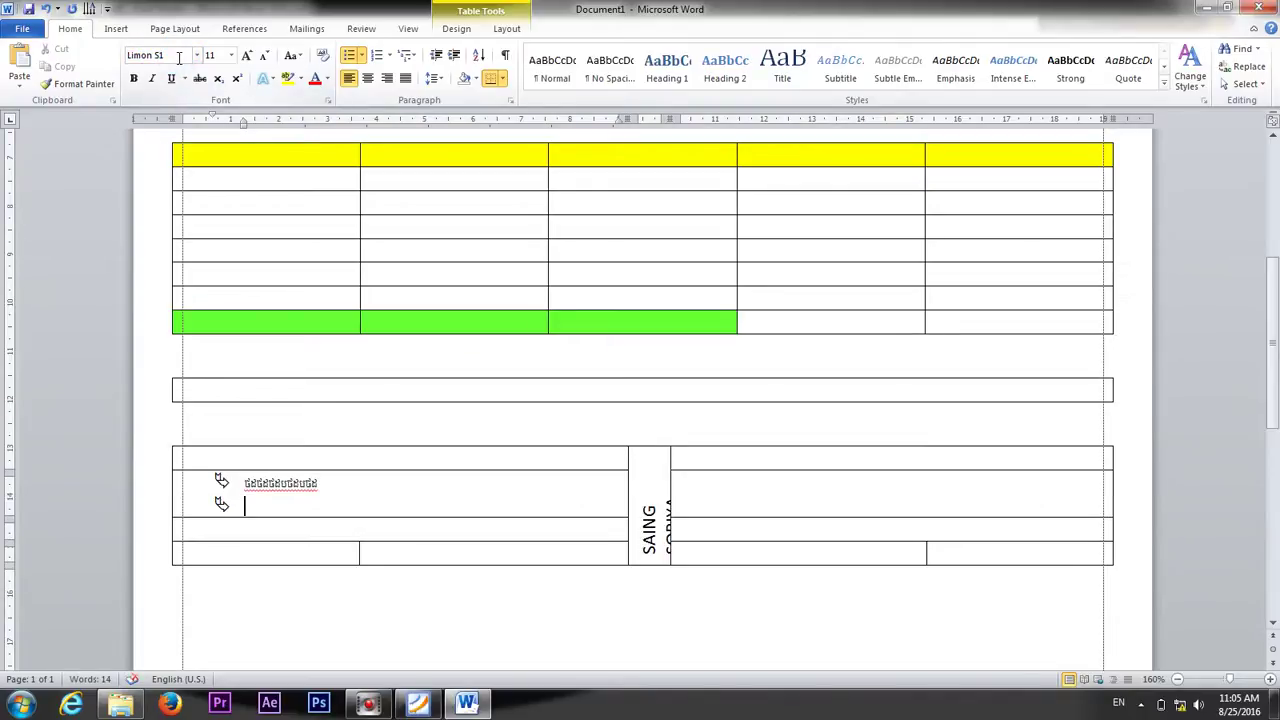
drag(332, 487, 244, 484)
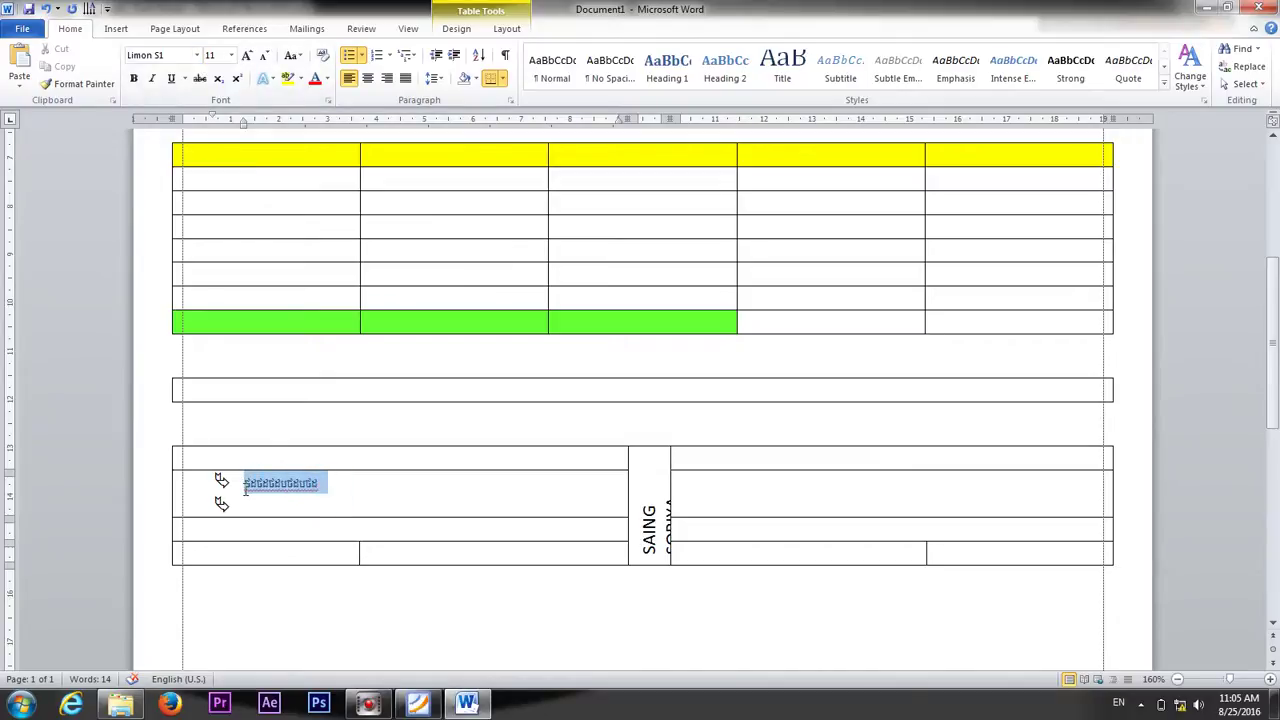
click(232, 56)
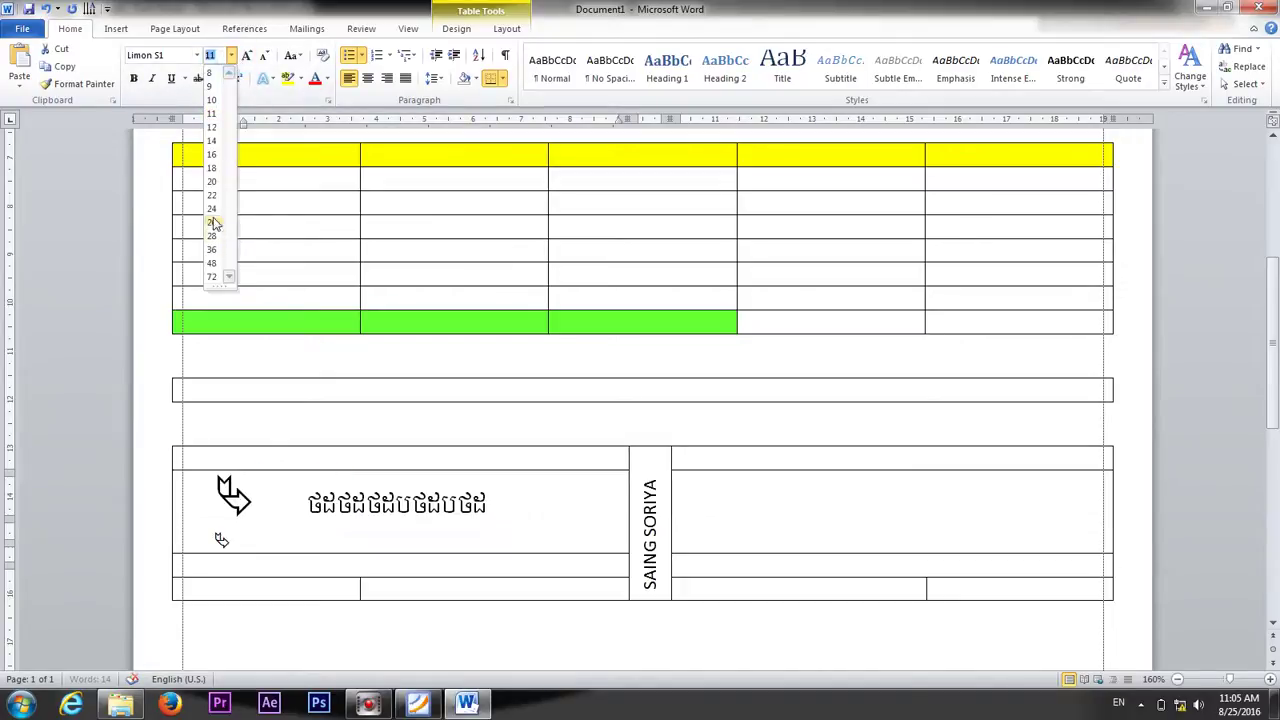
click(211, 199)
Resize the Wingdings arrow bullets to 22 pt, then shrink them to 18 pt.
click(374, 513)
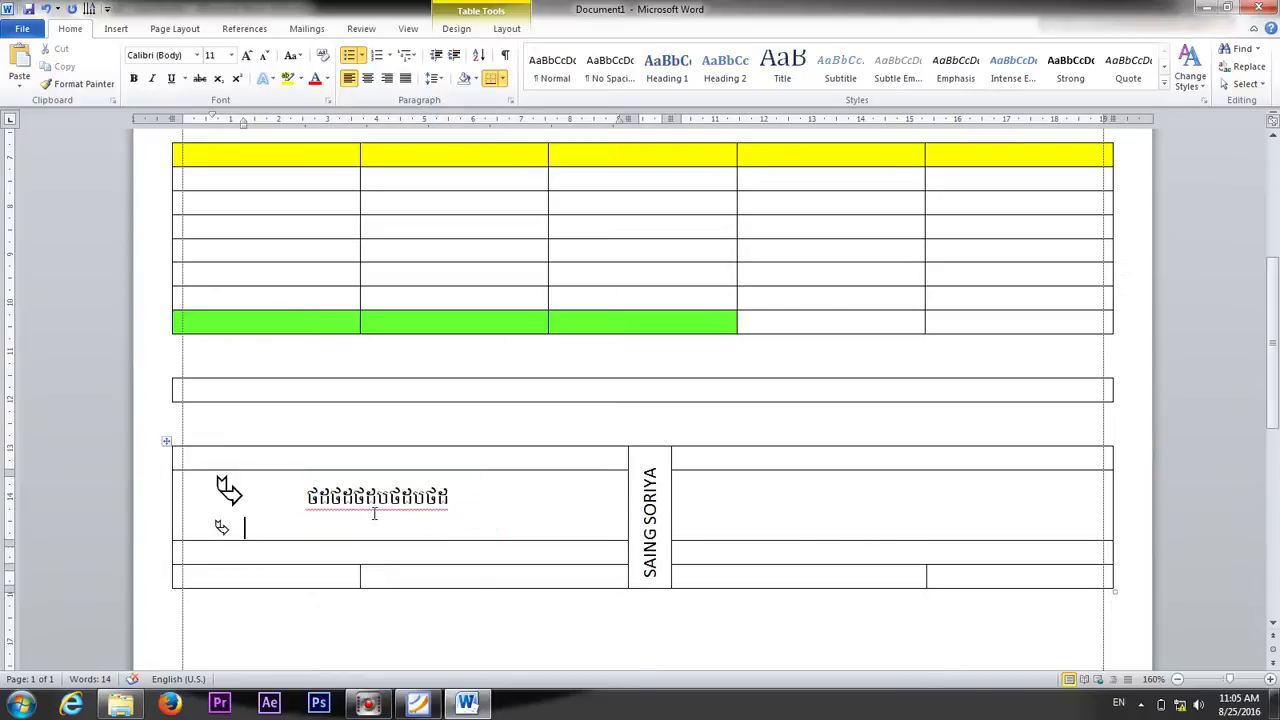
shift+click(229, 486)
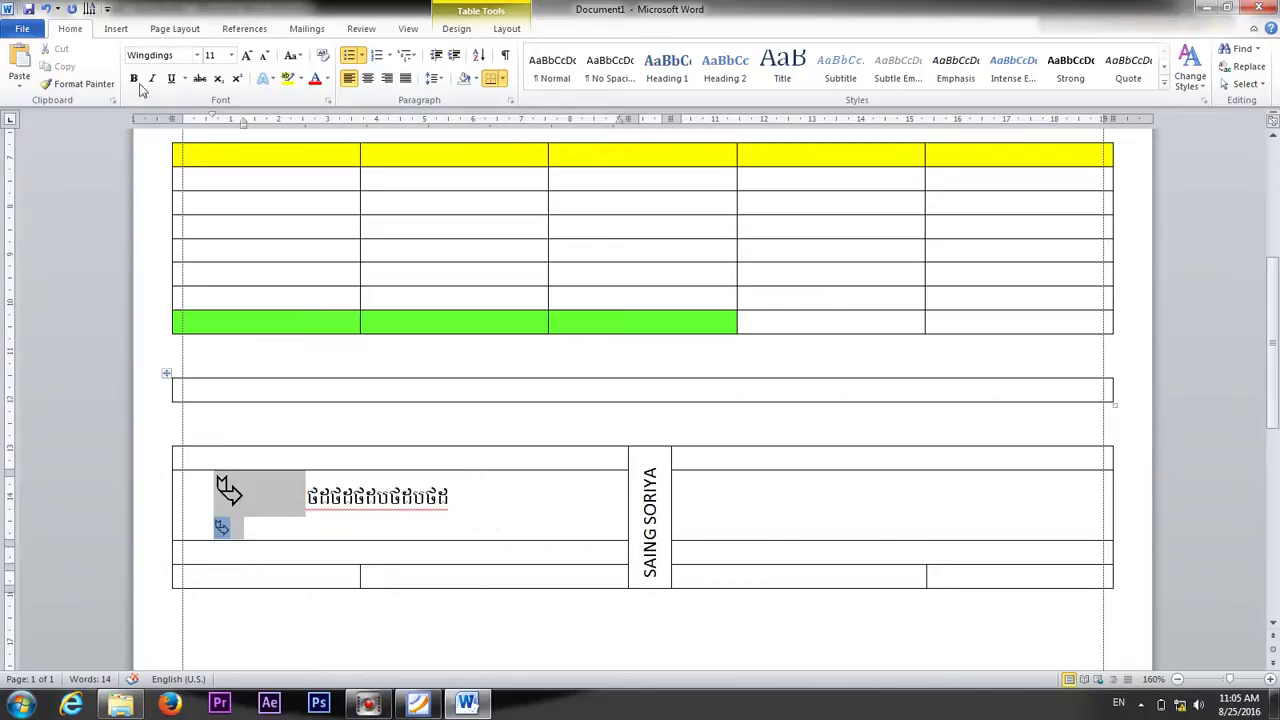
click(231, 57)
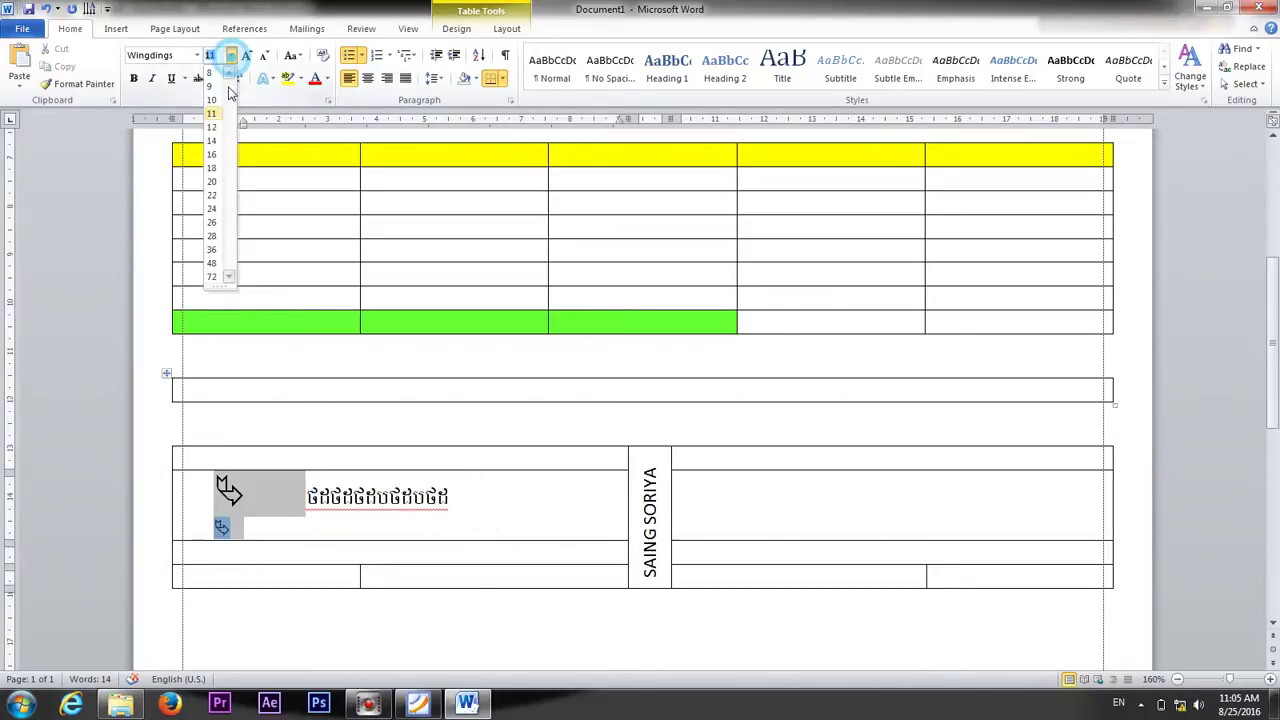
click(211, 195)
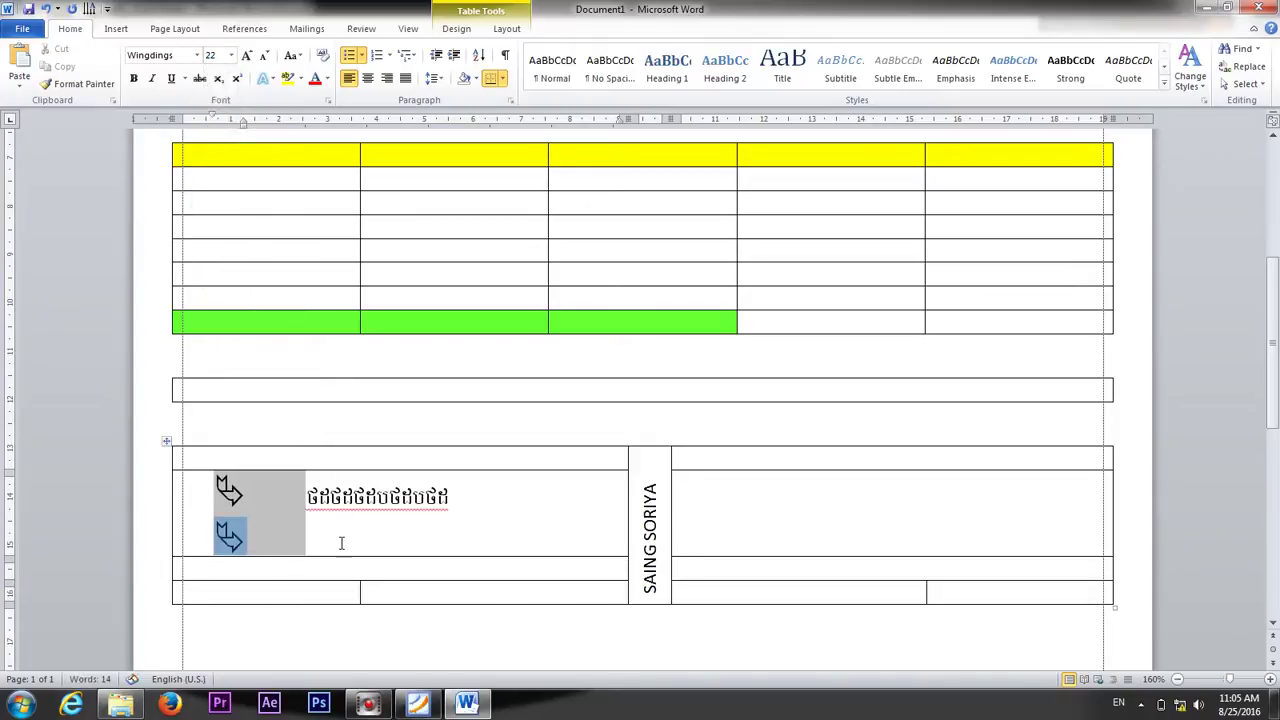
click(262, 55)
click(262, 55)
Add two placeholder bulleted text lines after the second arrow, leaving an empty bullet.
click(327, 530)
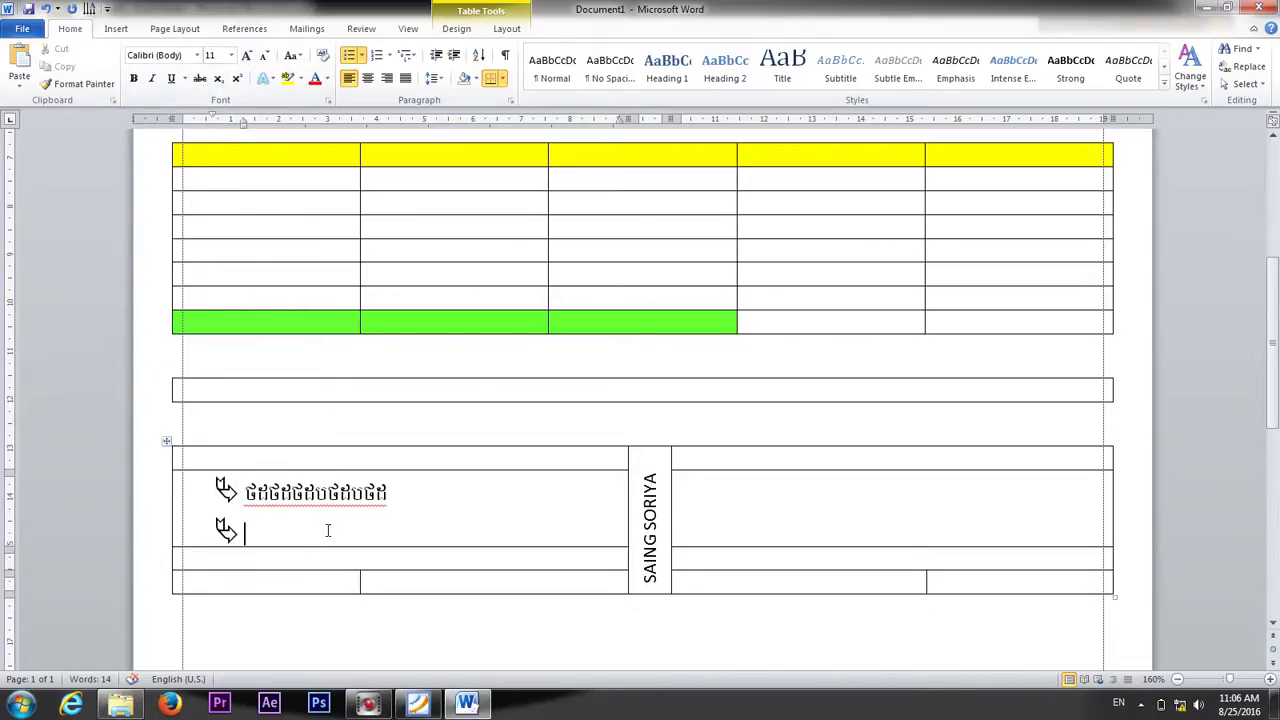
text(fbfdbdfbfdbfbfb)
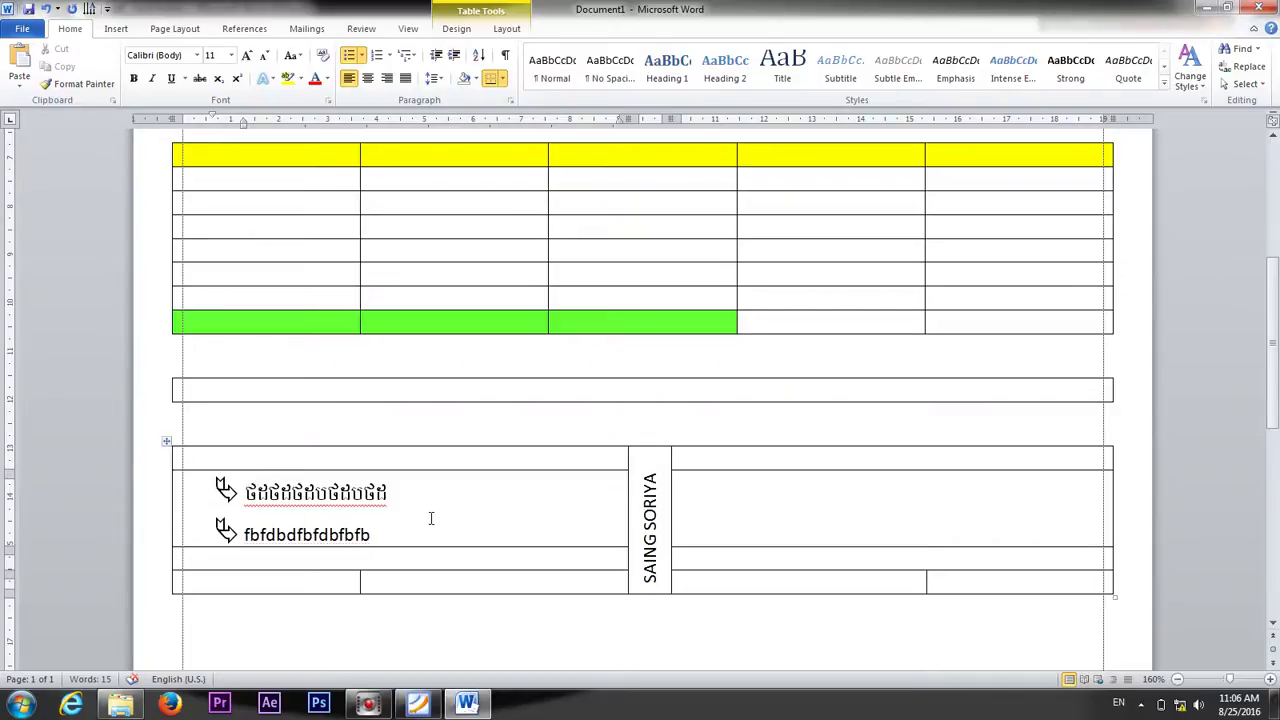
key(Return)
text(fdbdfbfdbfbfd)
key(Return)
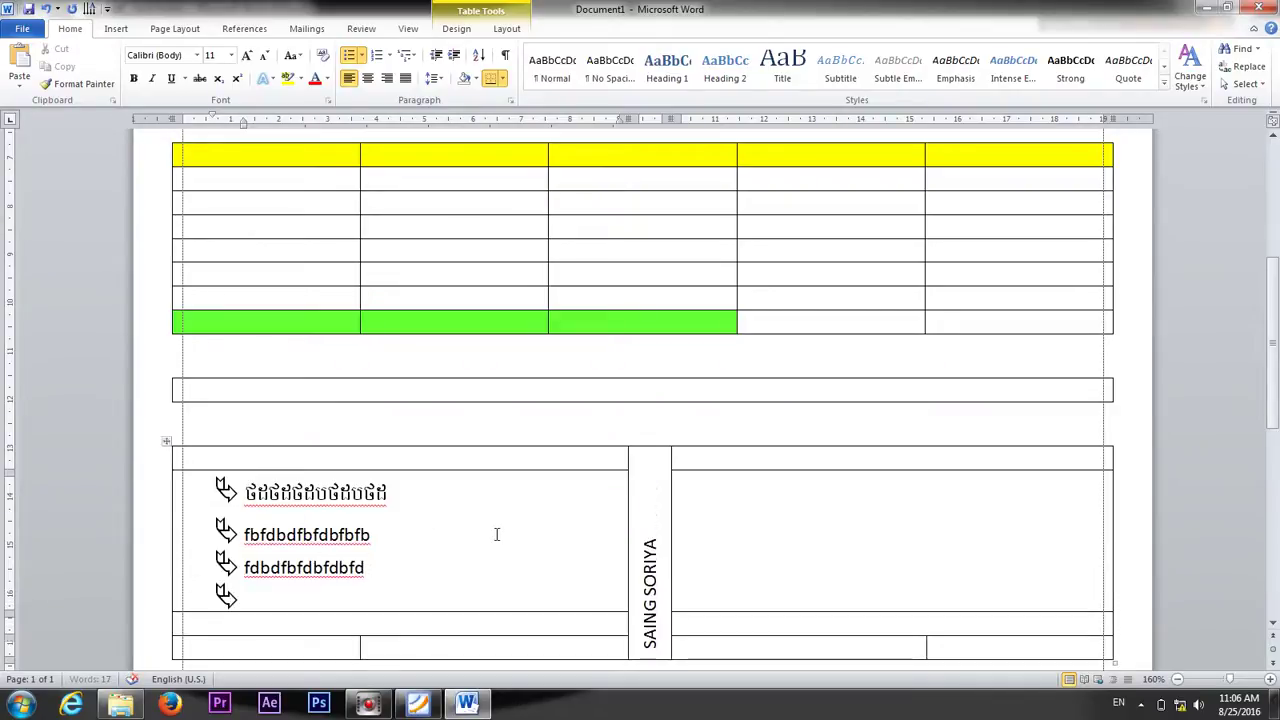
scroll(668, 503, down, 2)
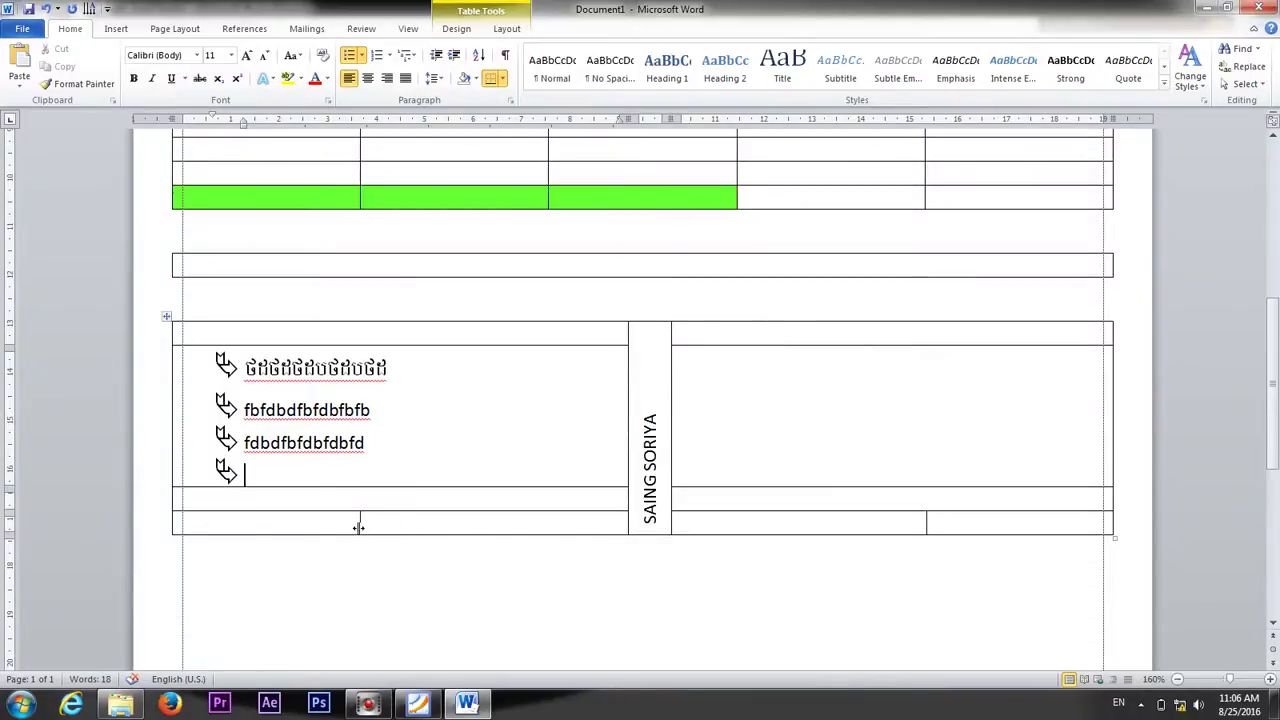
drag(214, 523, 371, 528)
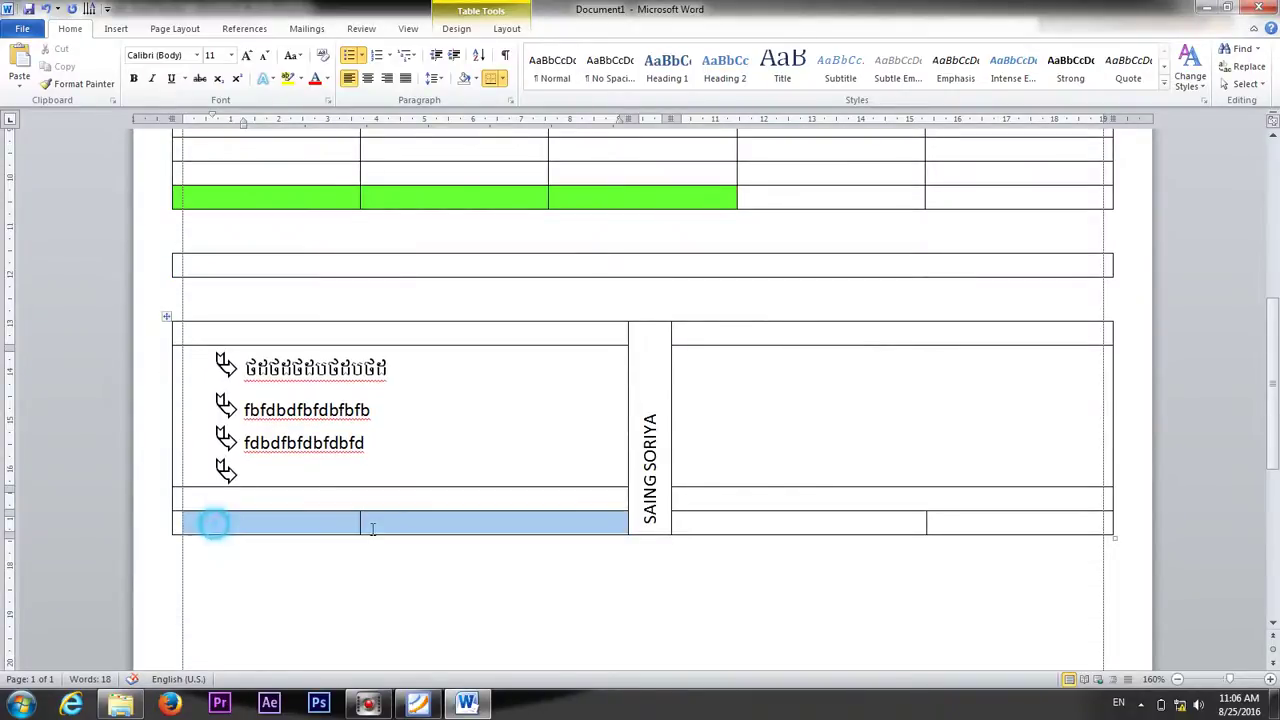
Merge the bottom row's left cells and its right cells, one merged cell per side.
click(506, 28)
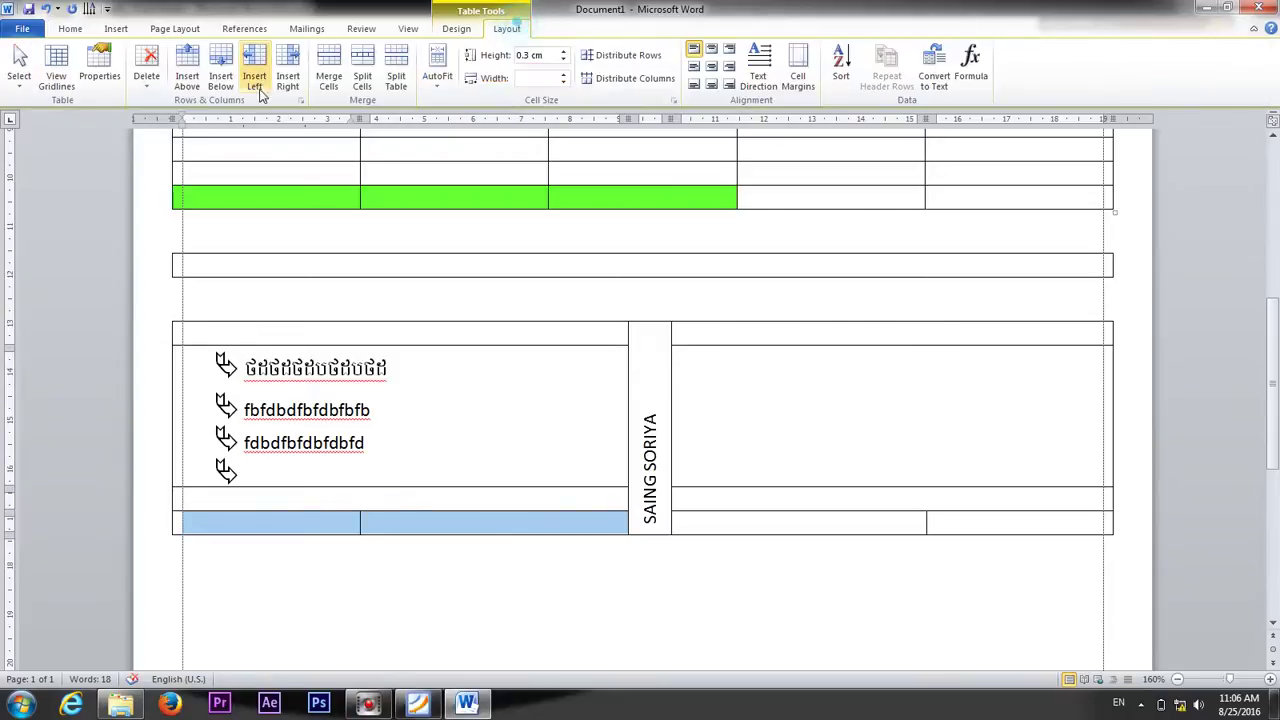
click(329, 76)
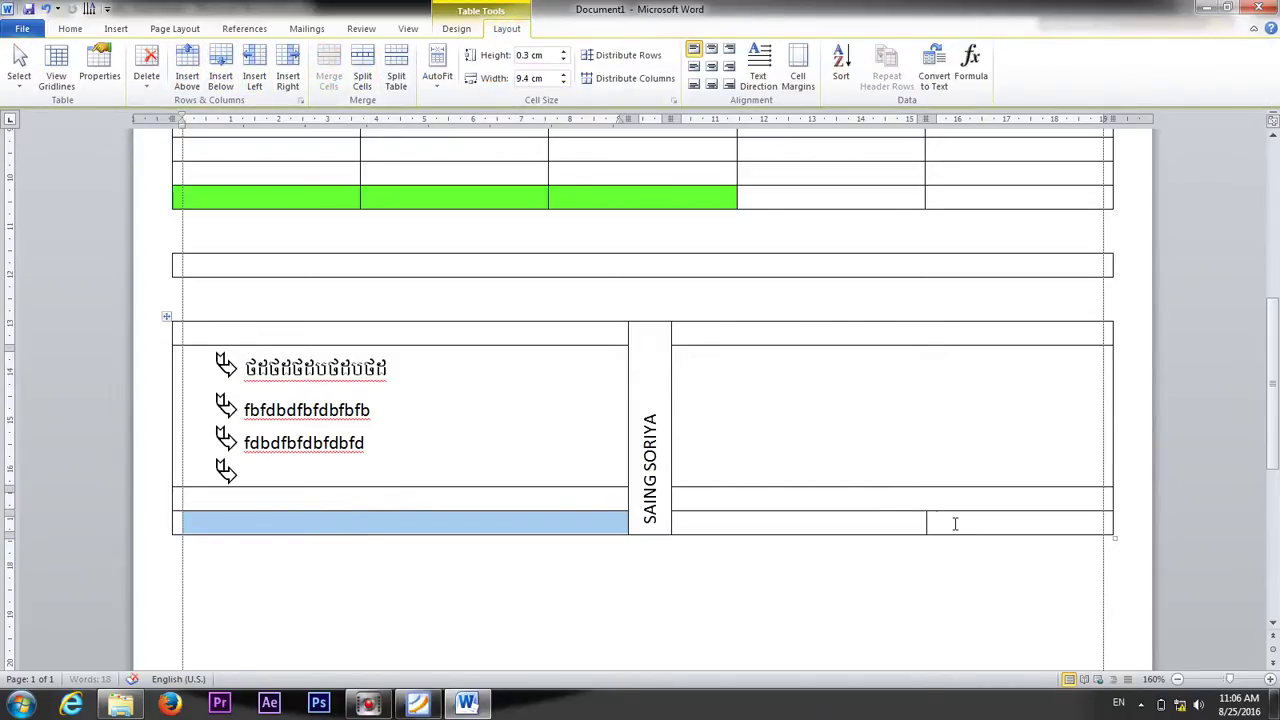
drag(955, 523, 690, 523)
click(329, 76)
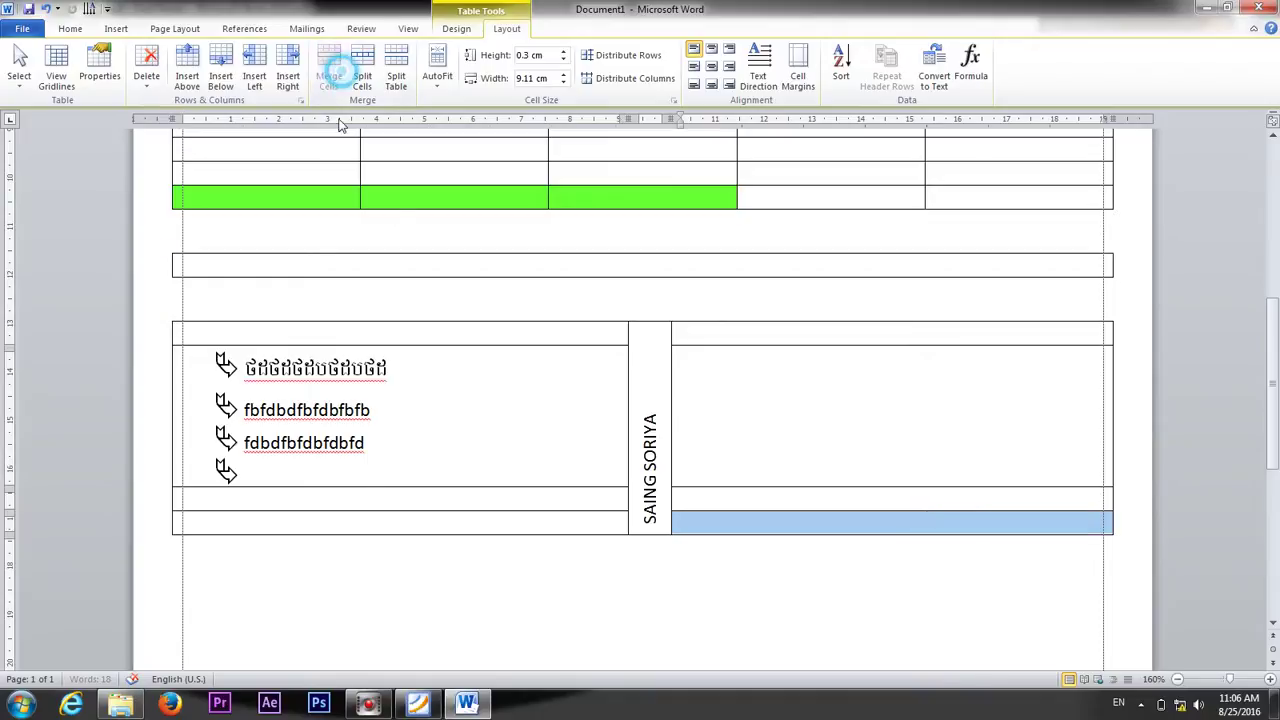
click(390, 526)
click(418, 705)
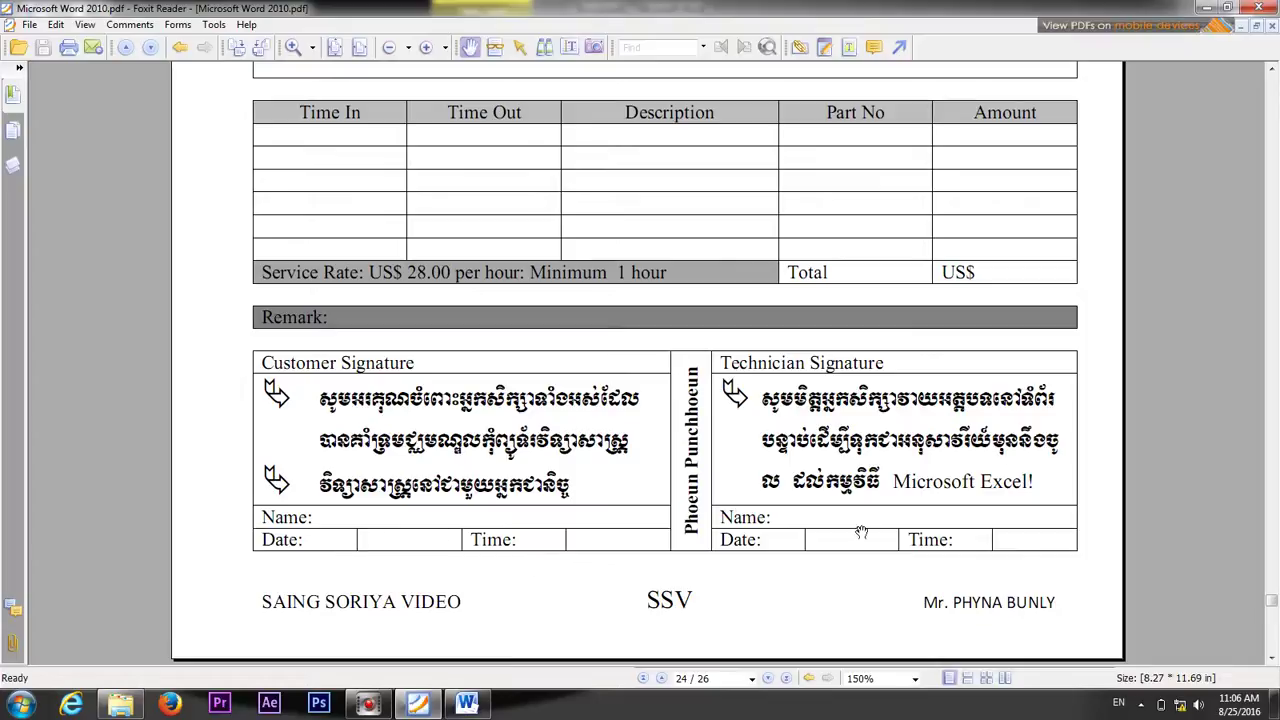
click(467, 705)
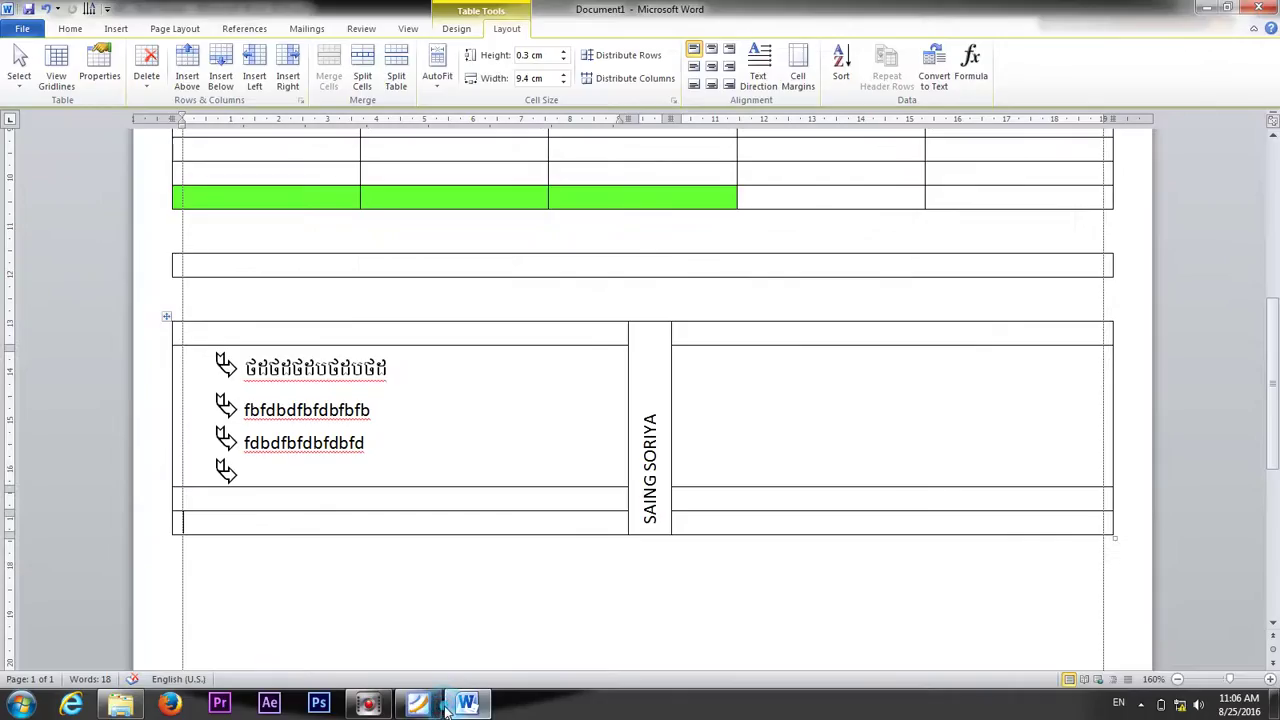
click(342, 535)
click(343, 522)
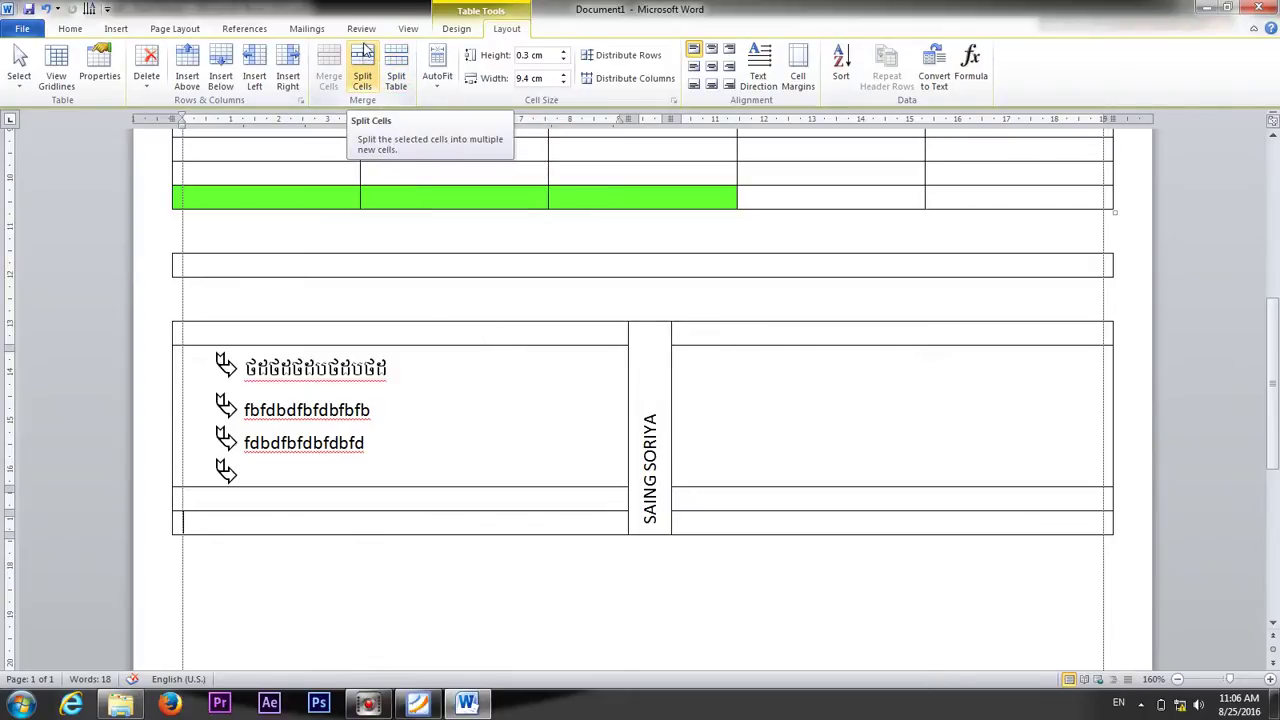
Split the bottom-left and bottom-right cells into four columns each.
click(365, 55)
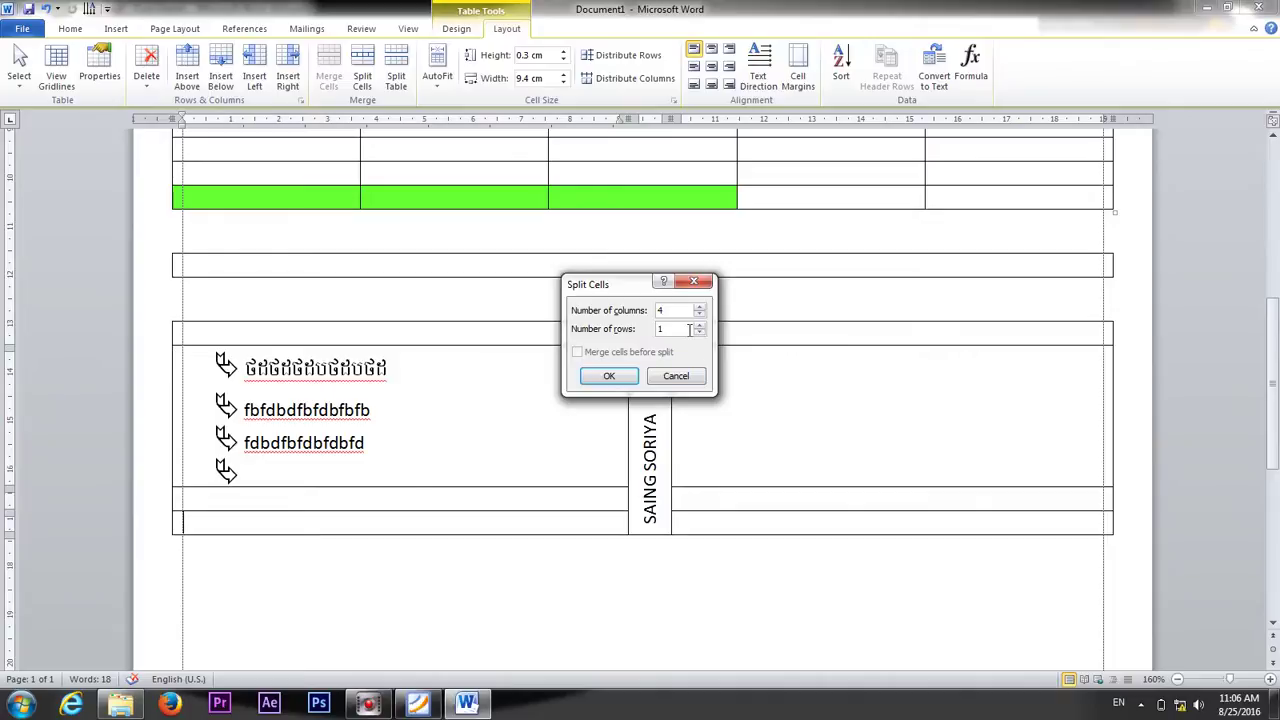
click(598, 376)
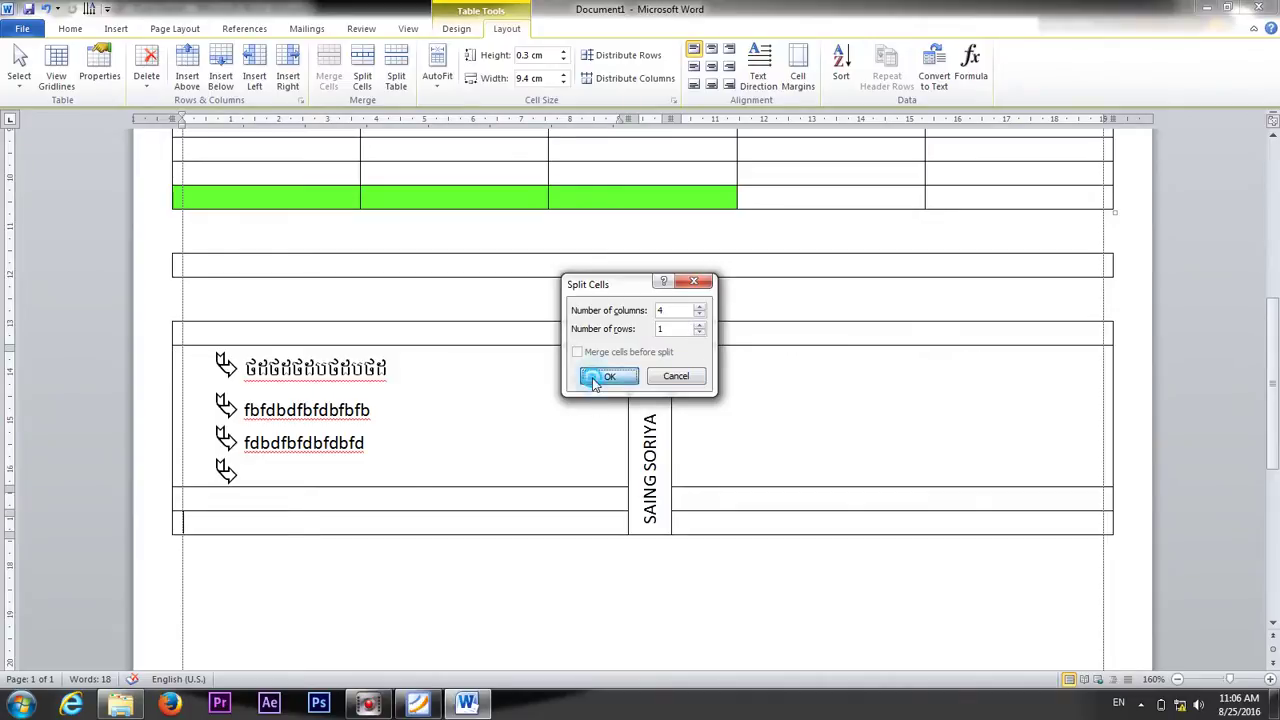
click(449, 523)
click(723, 523)
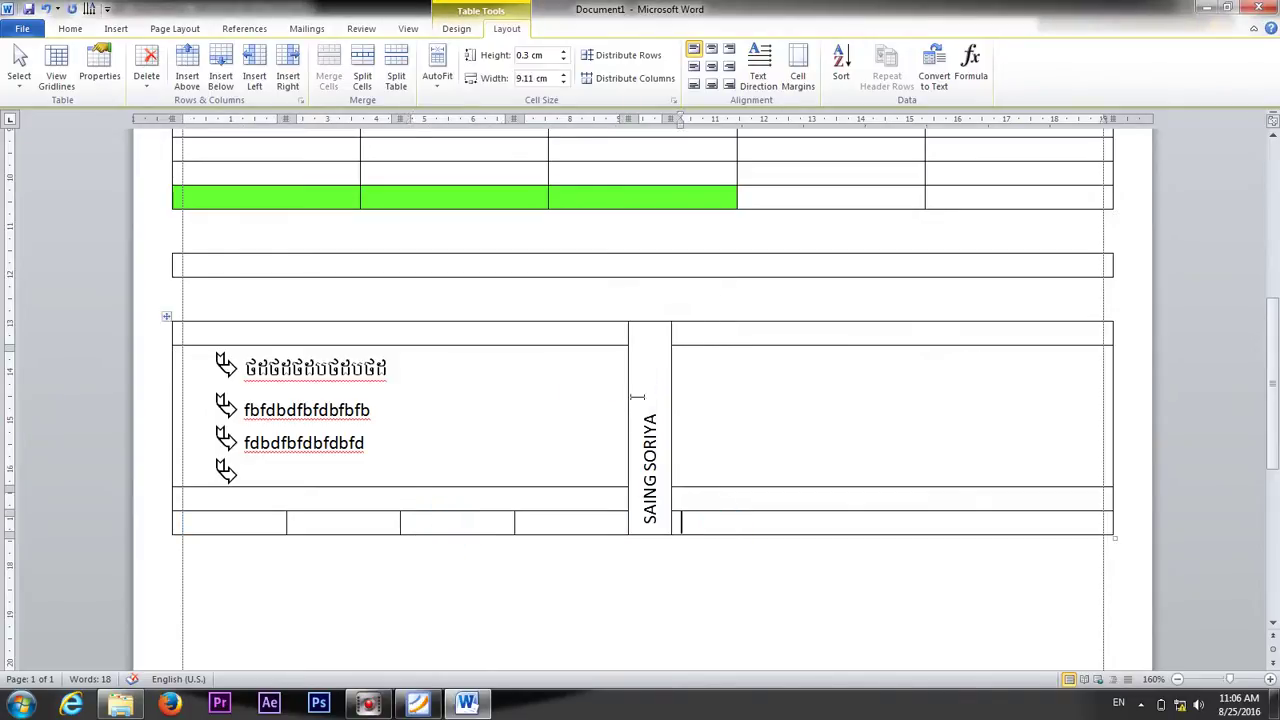
click(362, 65)
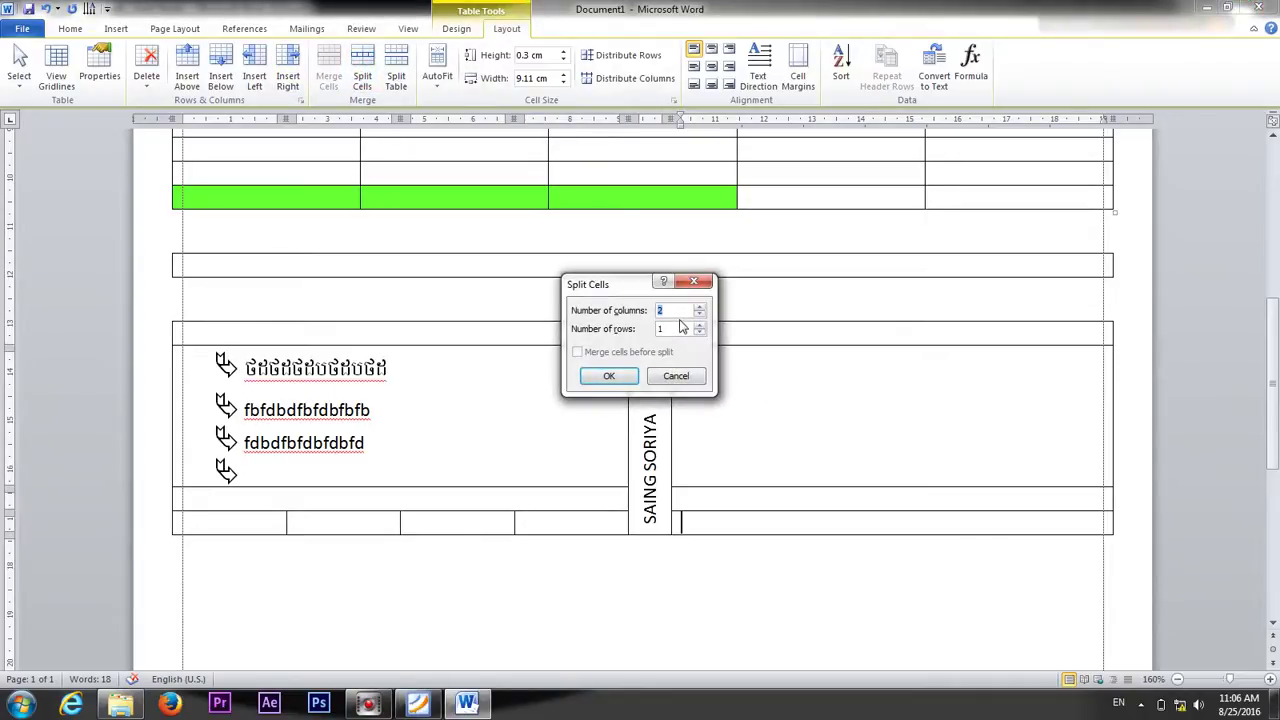
click(612, 375)
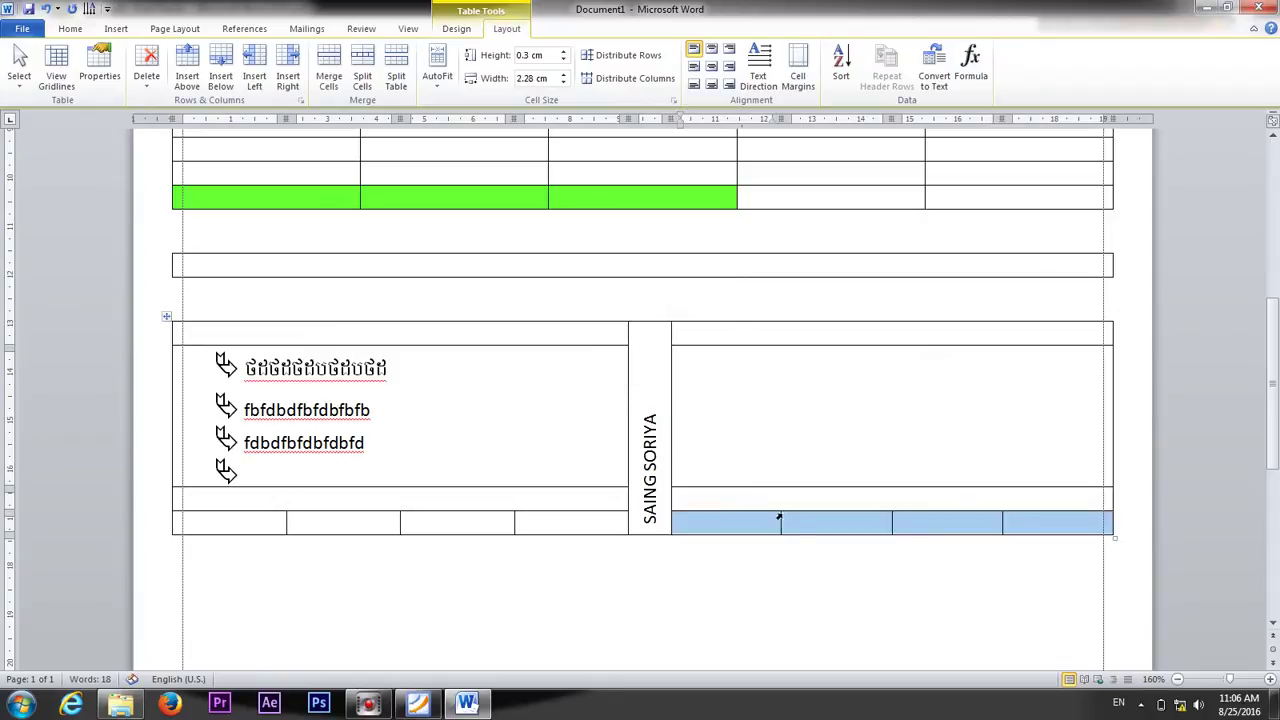
click(793, 503)
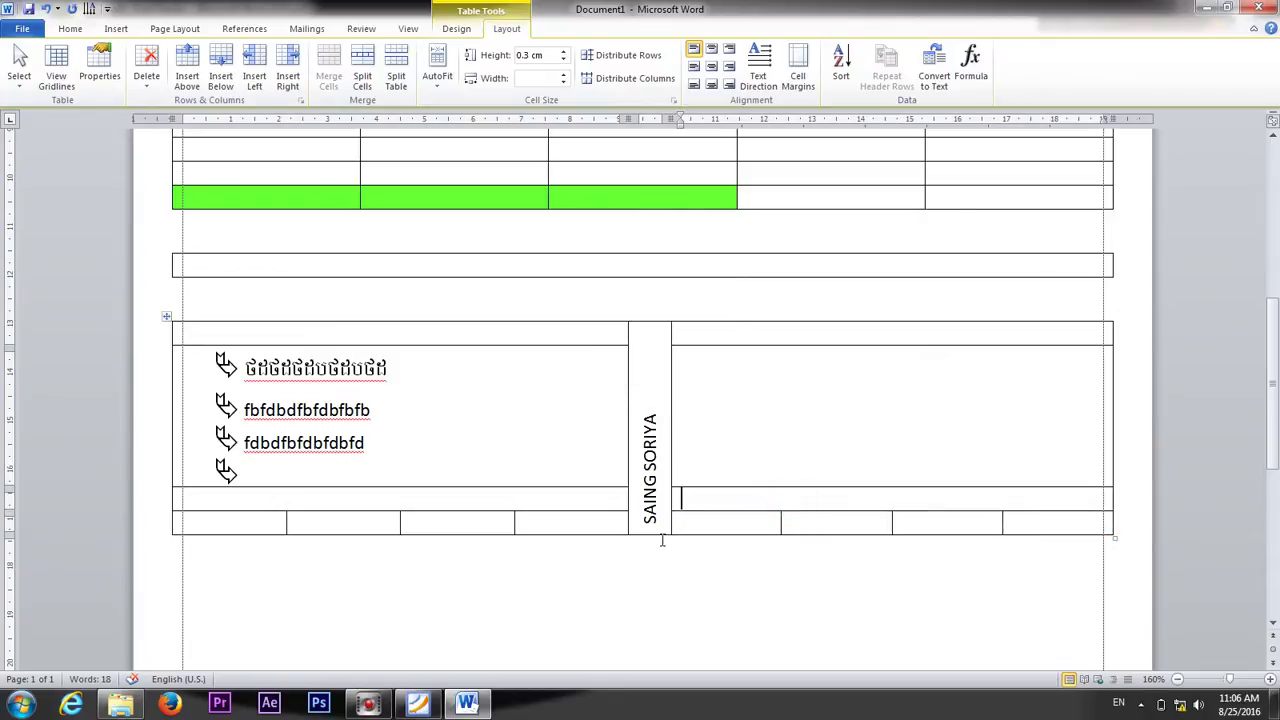
Preview the form in print view, then show the reference PDF full screen in Foxit Reader.
click(22, 28)
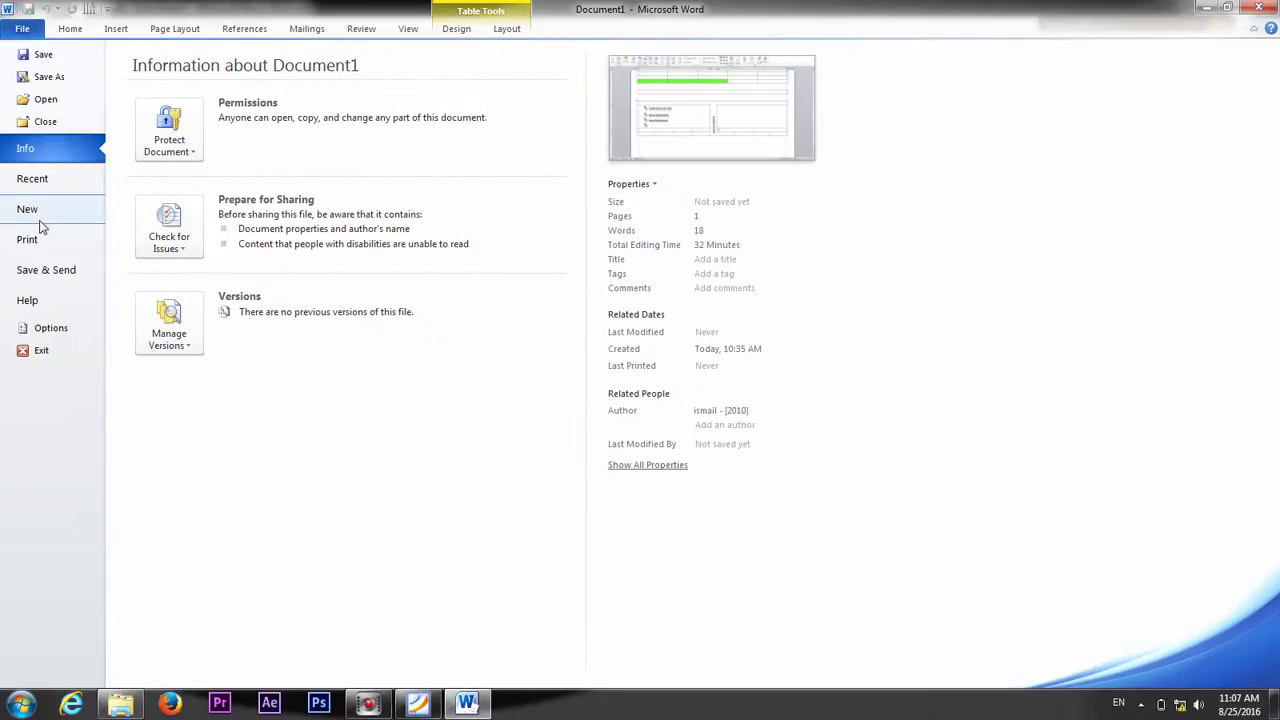
click(48, 242)
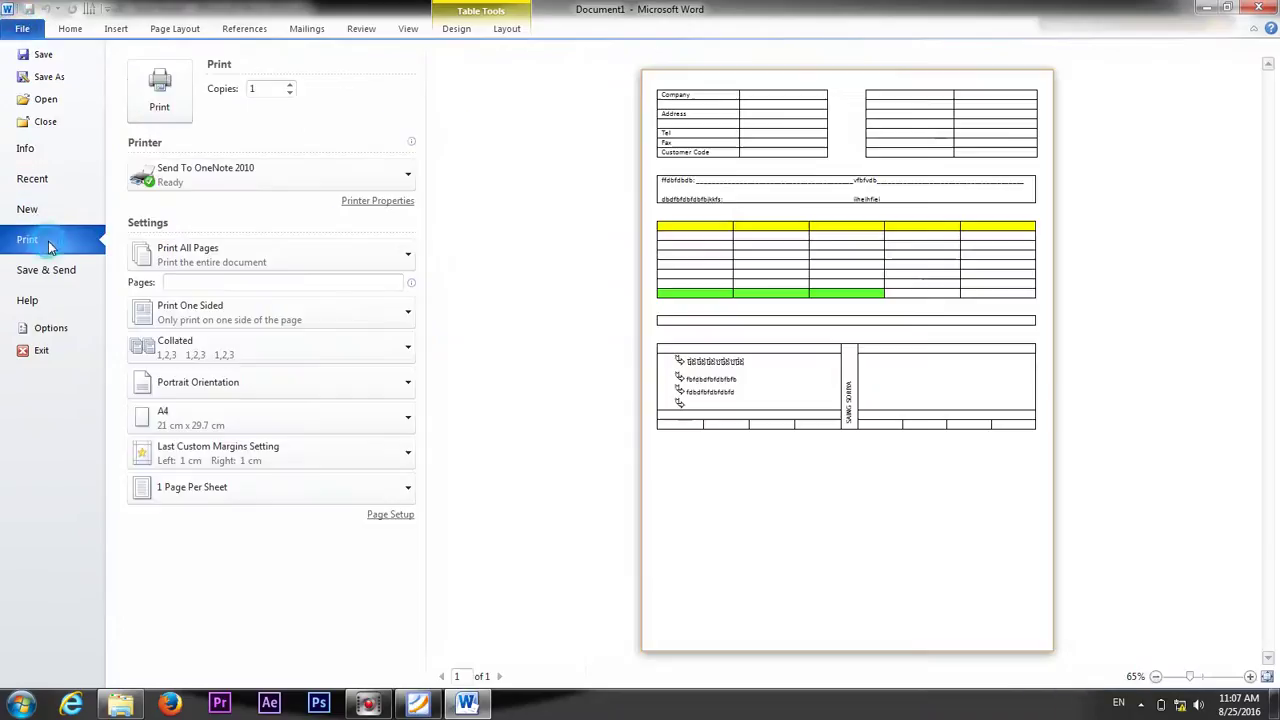
click(418, 704)
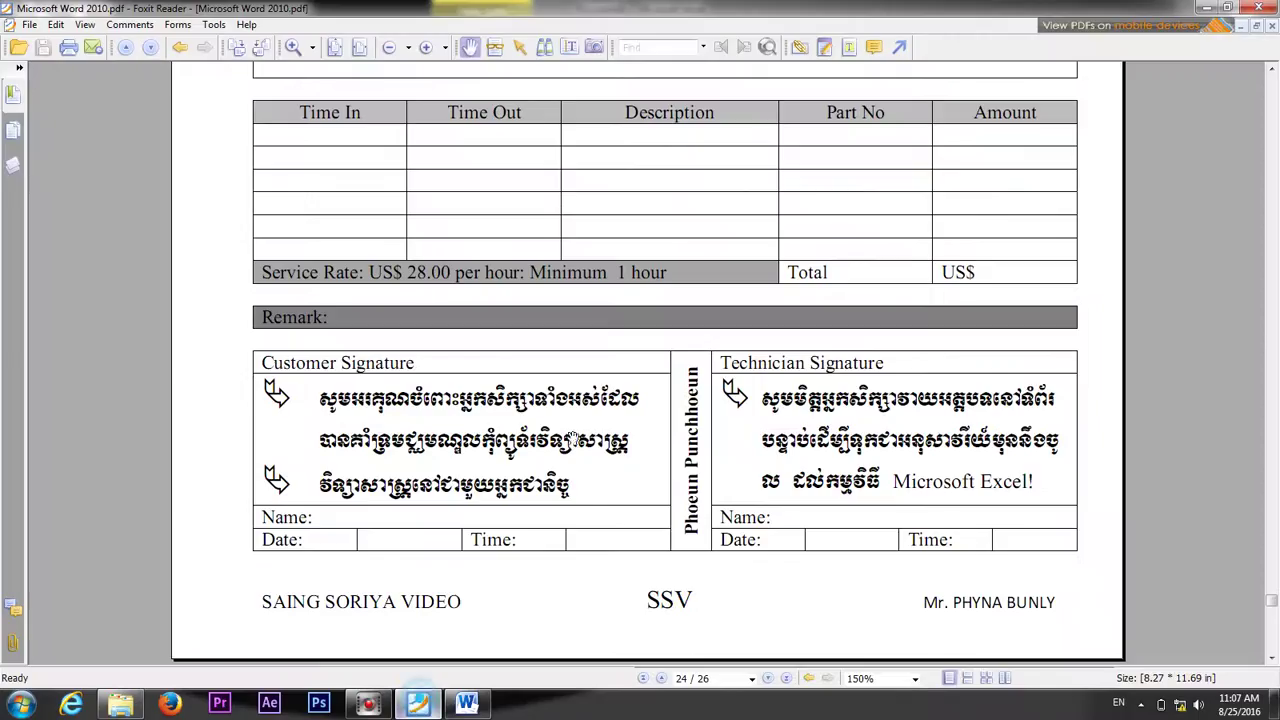
right_click(677, 321)
click(745, 485)
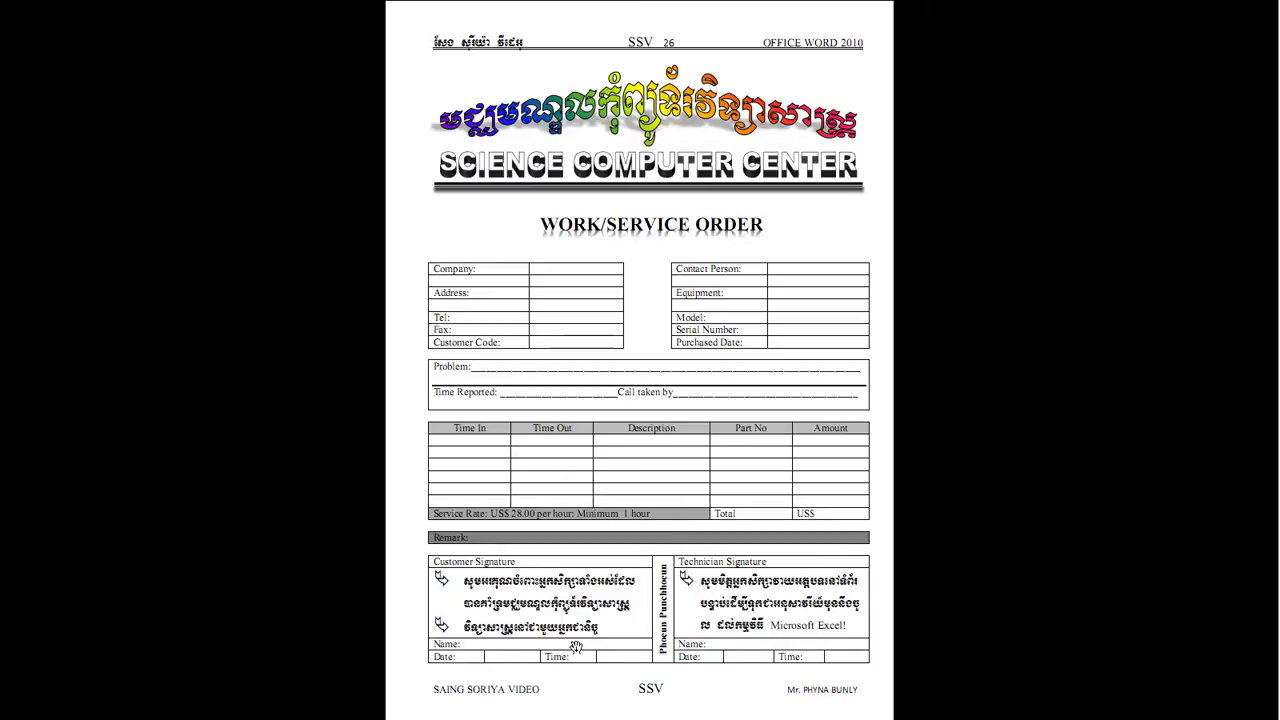
Leave Foxit Reader's full-screen view of the order form and switch back to Word.
key(Escape)
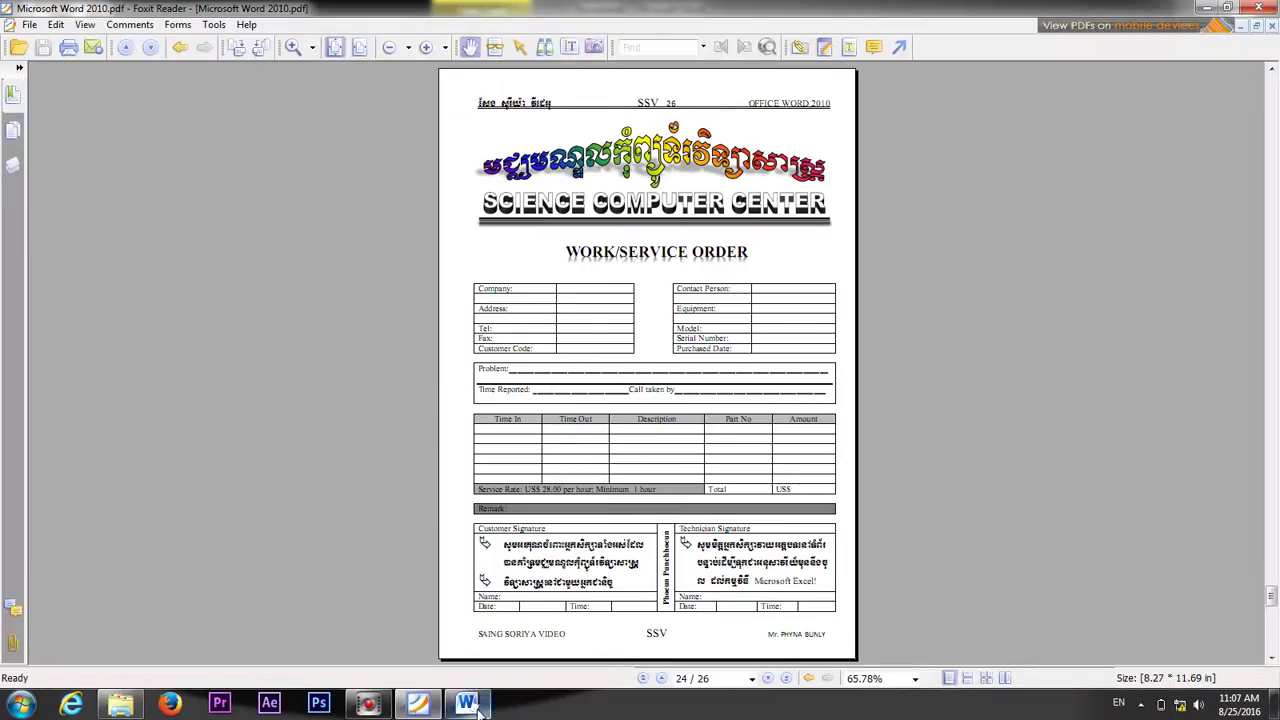
click(466, 703)
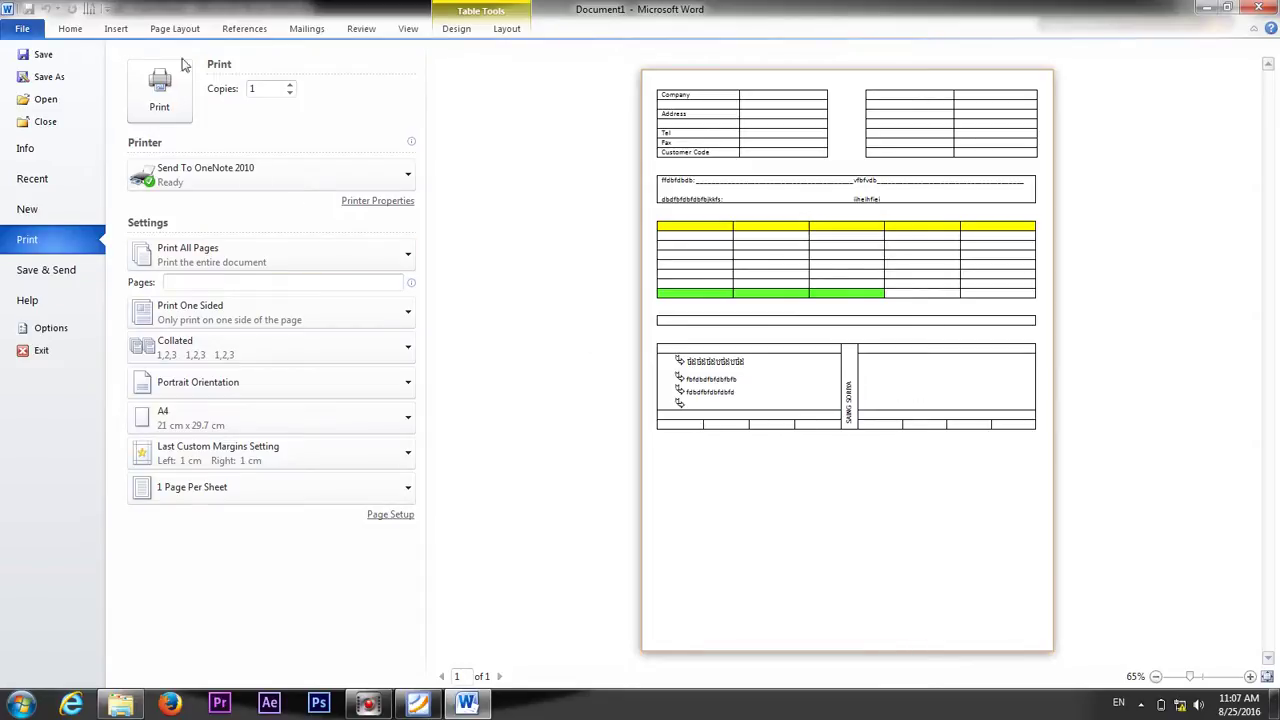
Leave print preview and delete all the old form content, leaving a blank page.
click(72, 30)
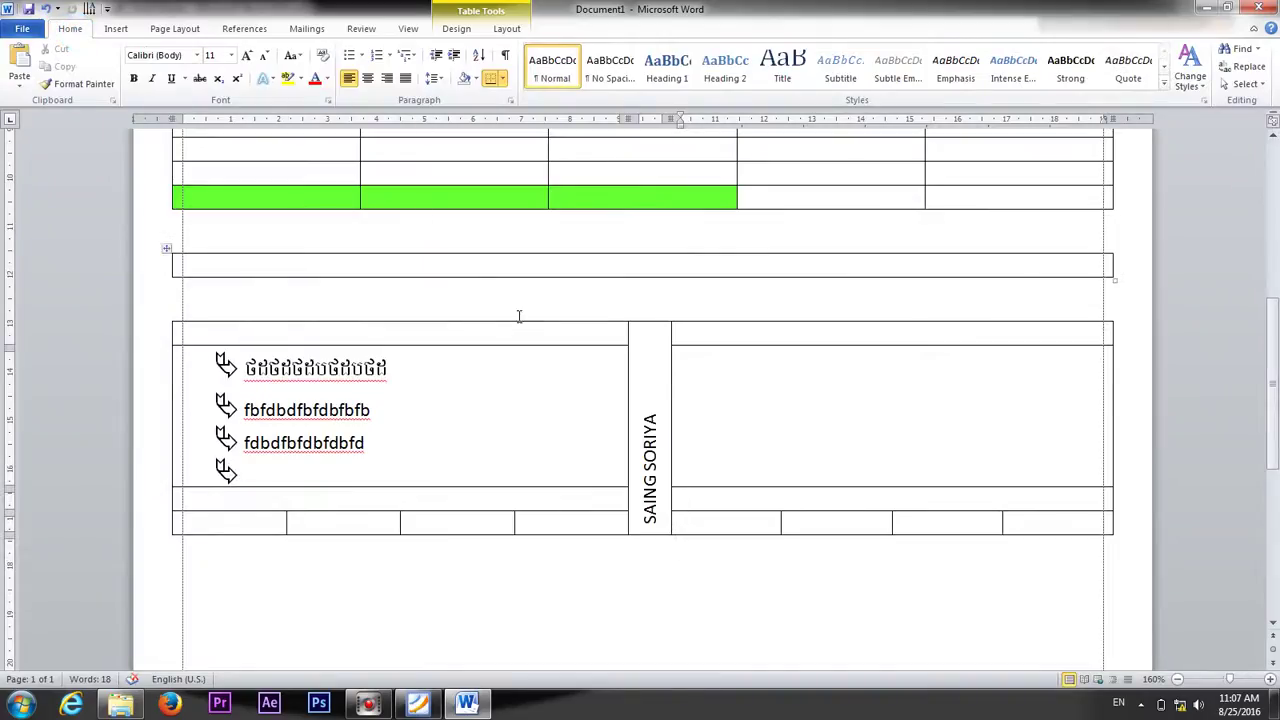
key(ctrl+a)
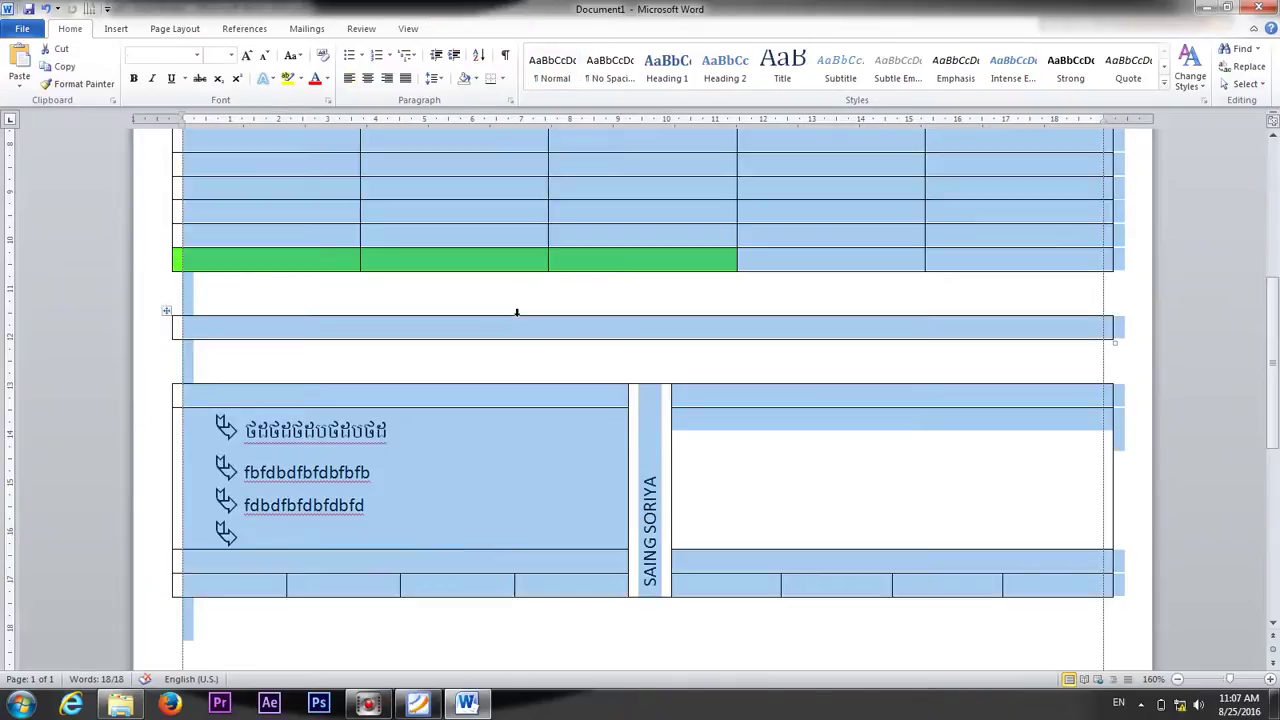
key(Delete)
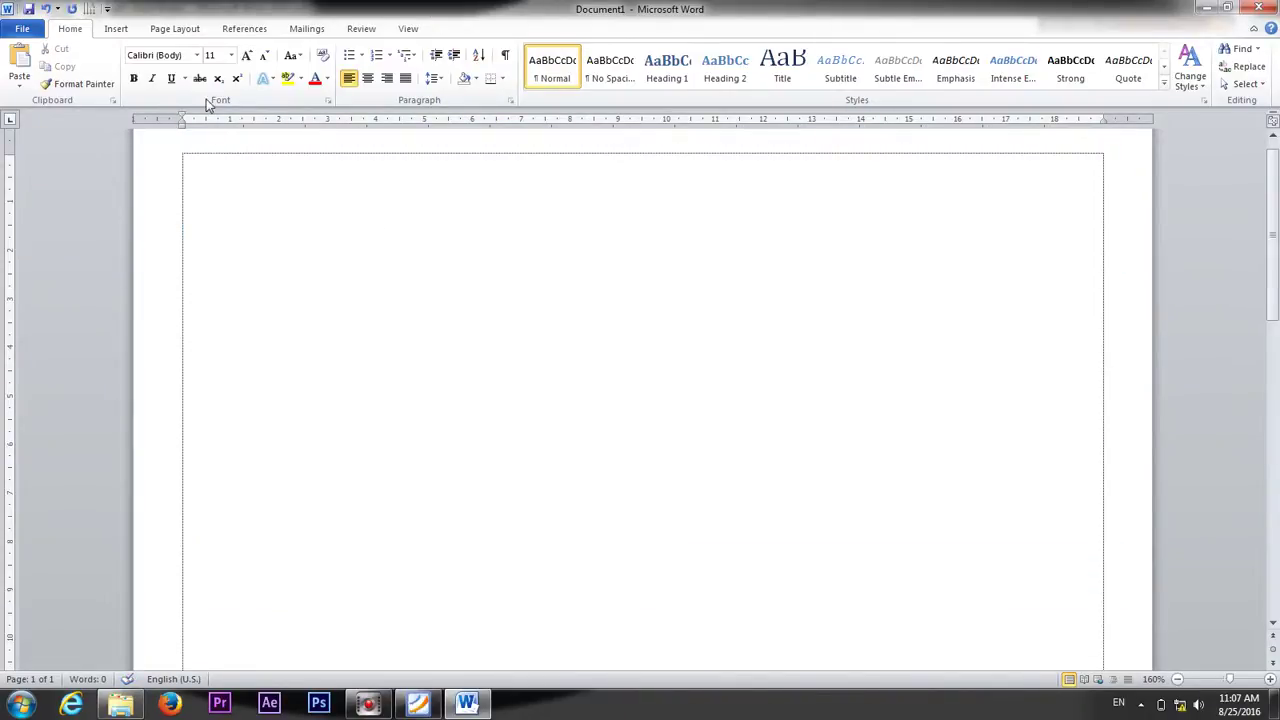
Glance at the order form PDF, then return to the Word document.
click(428, 705)
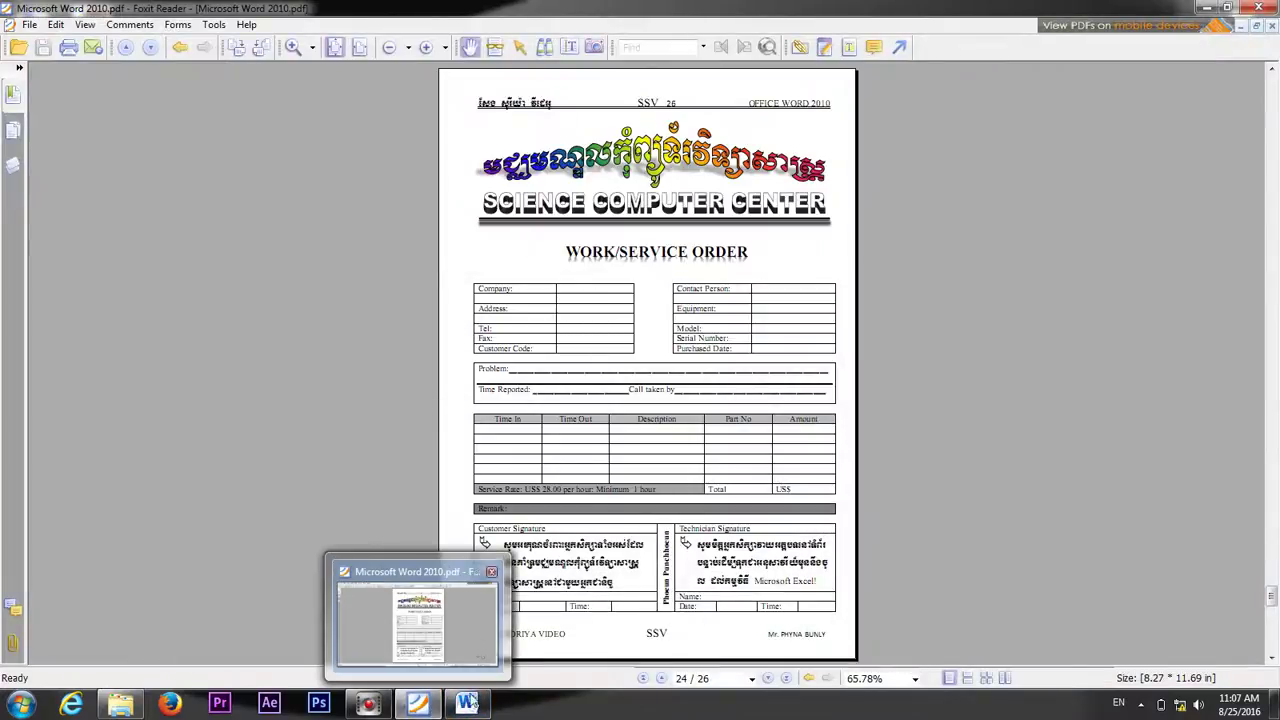
click(420, 705)
click(467, 705)
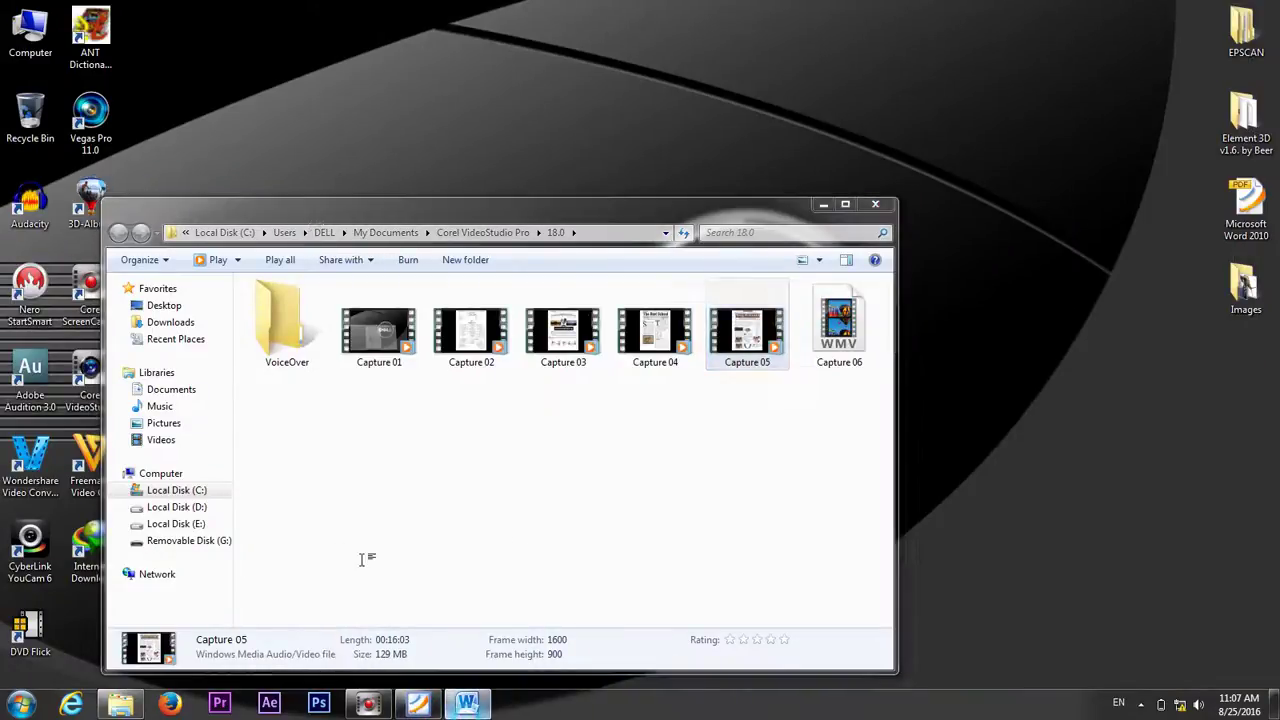
Insert a WordArt box reading 'SAING SORIYA VIDEO' and select all its text.
click(128, 28)
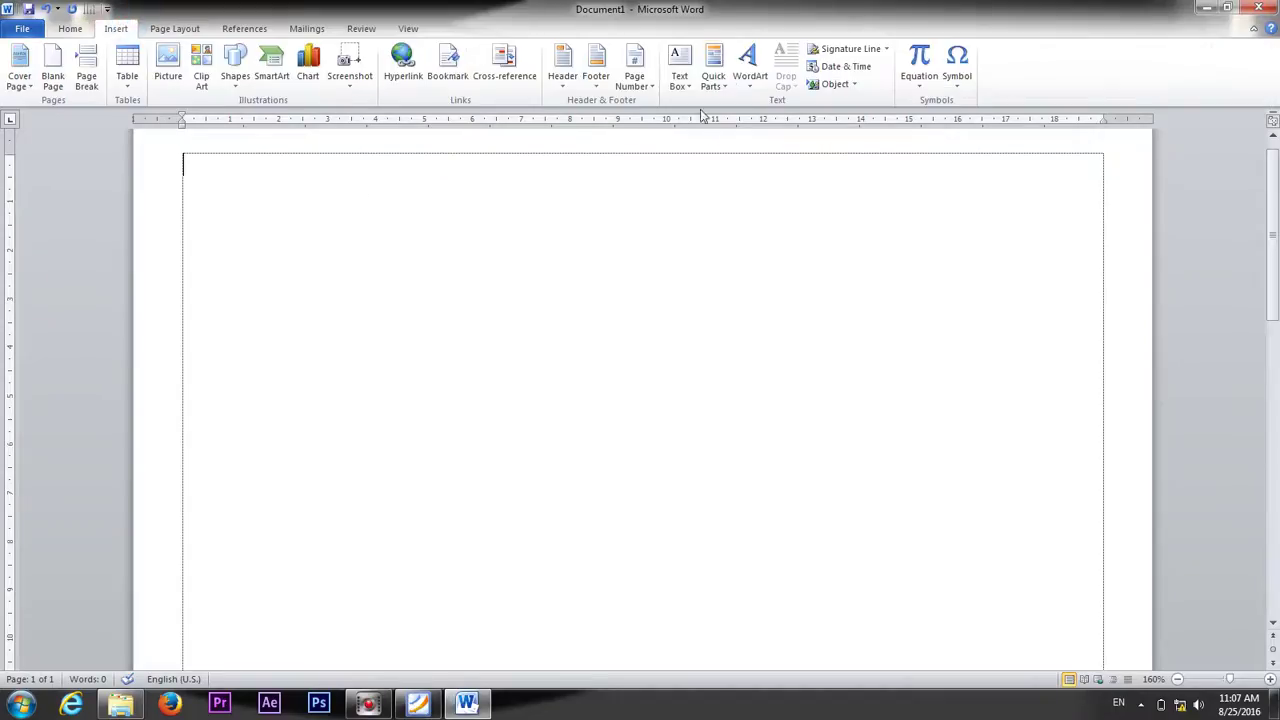
click(746, 52)
click(757, 125)
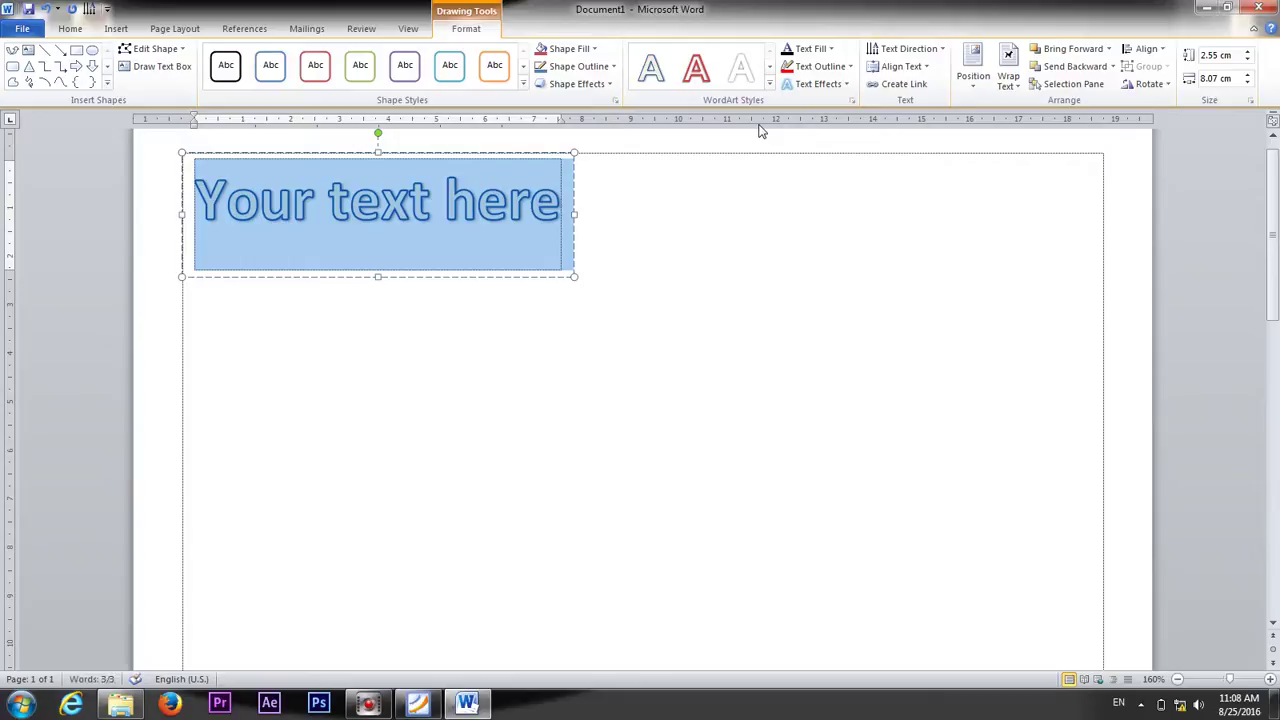
text(SA)
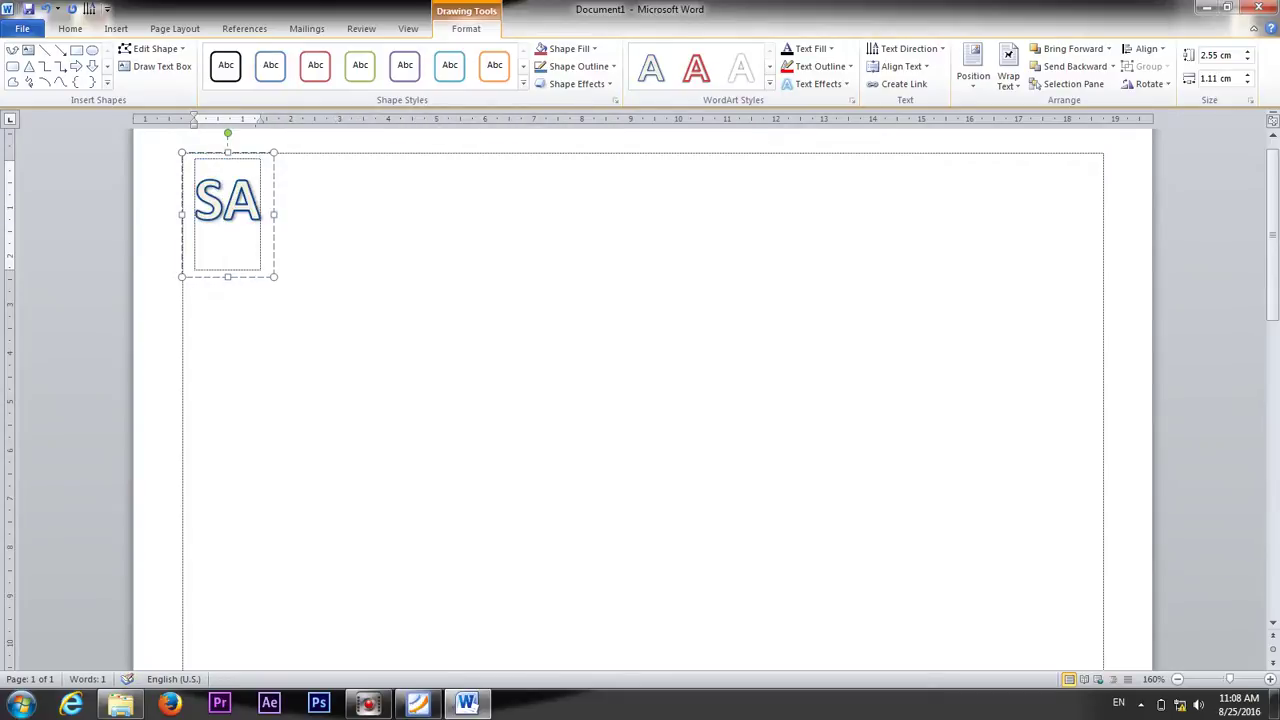
text(ING SOR)
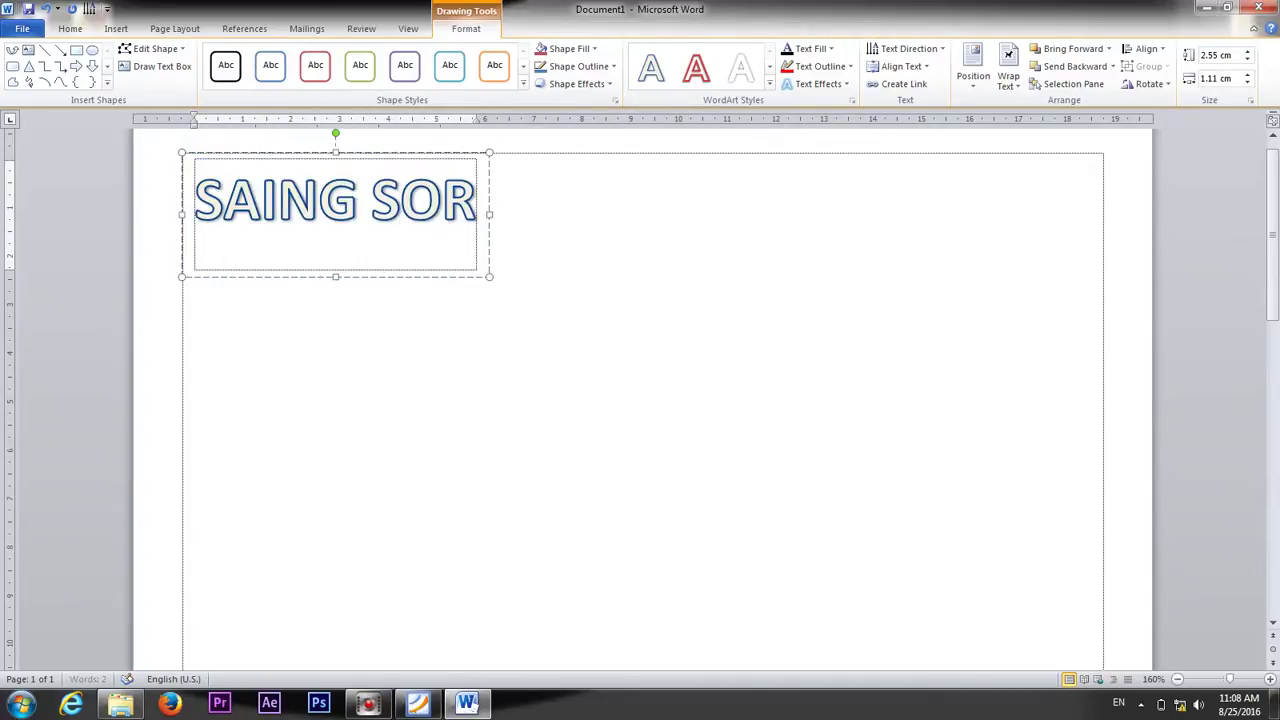
text(IYA)
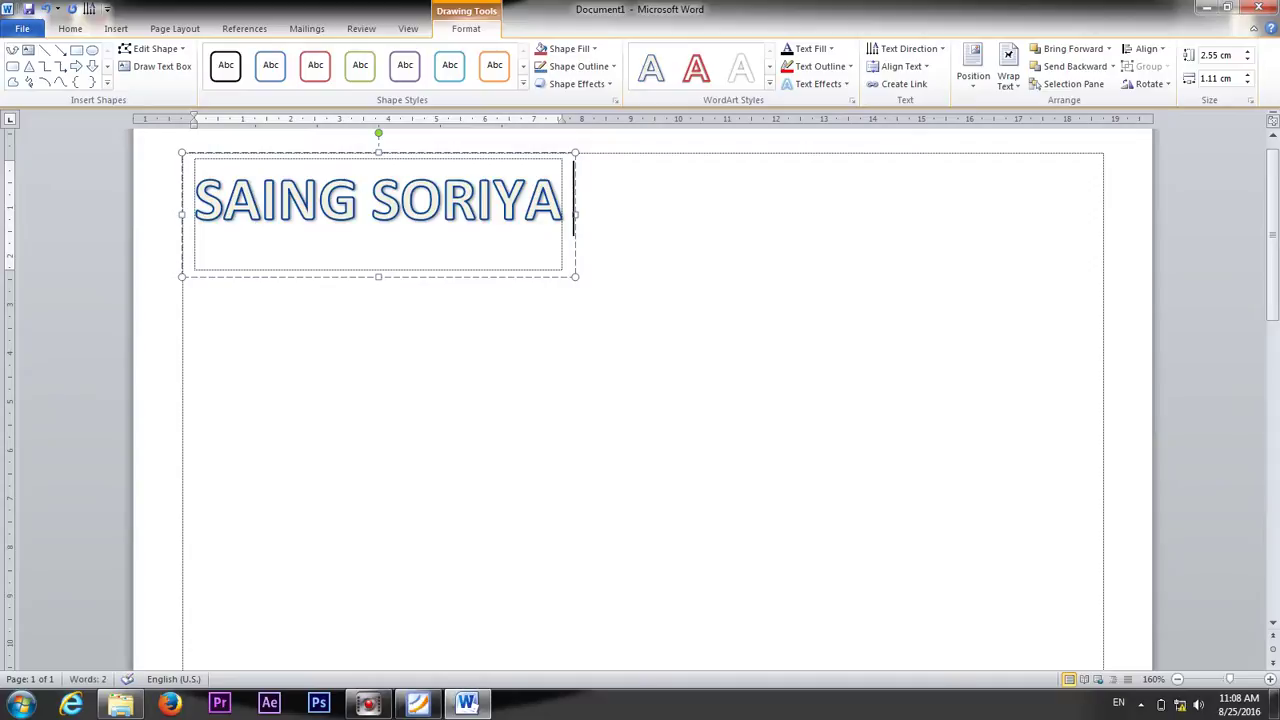
text( VI)
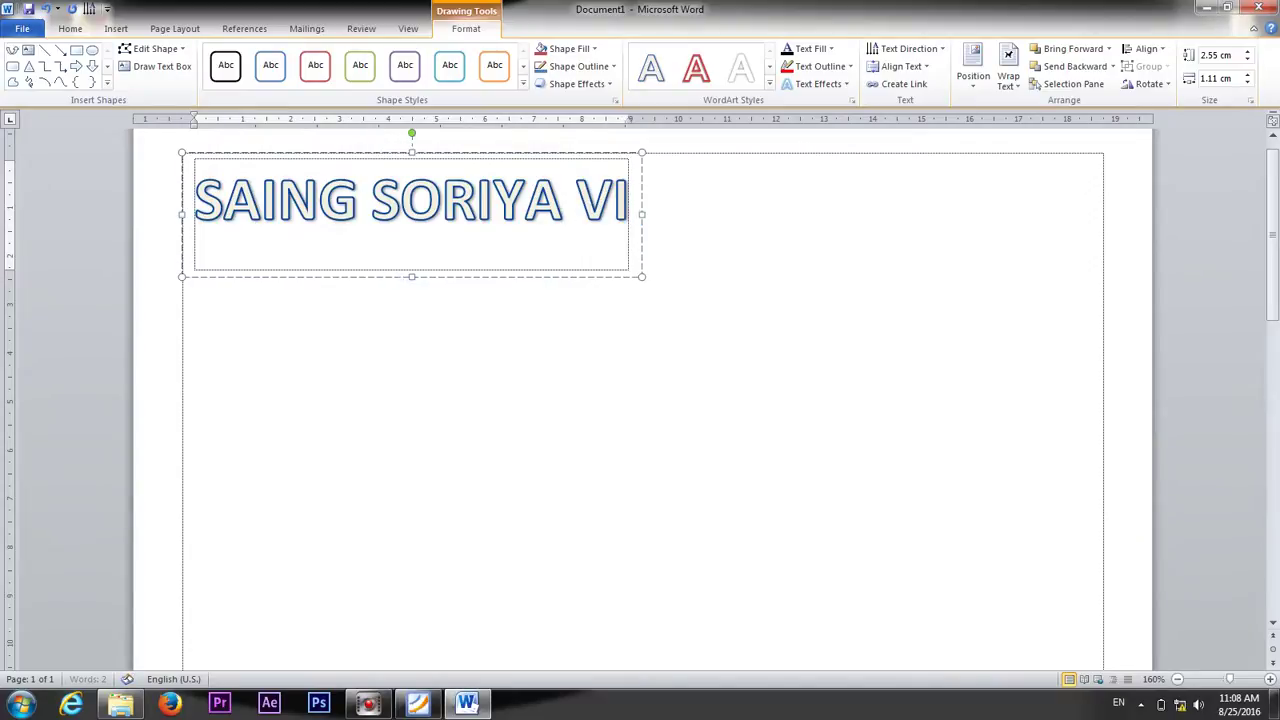
text(DEO)
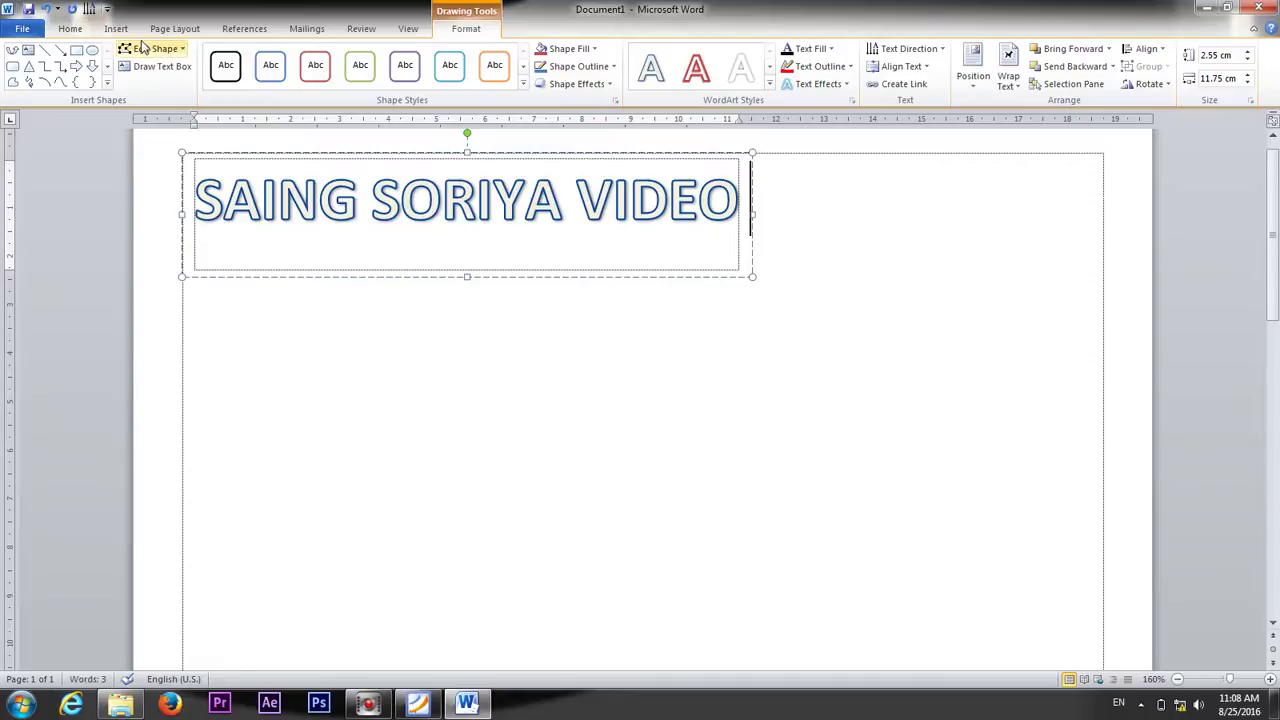
key(super)
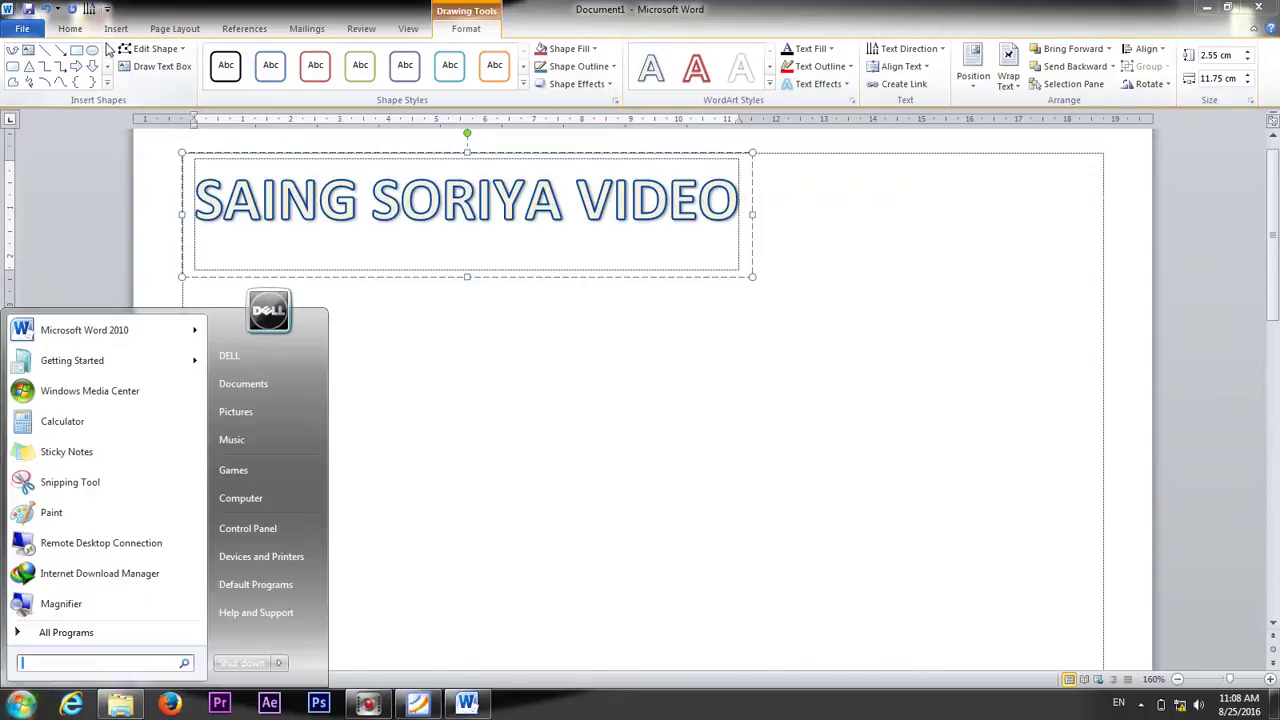
key(Escape)
key(ctrl+a)
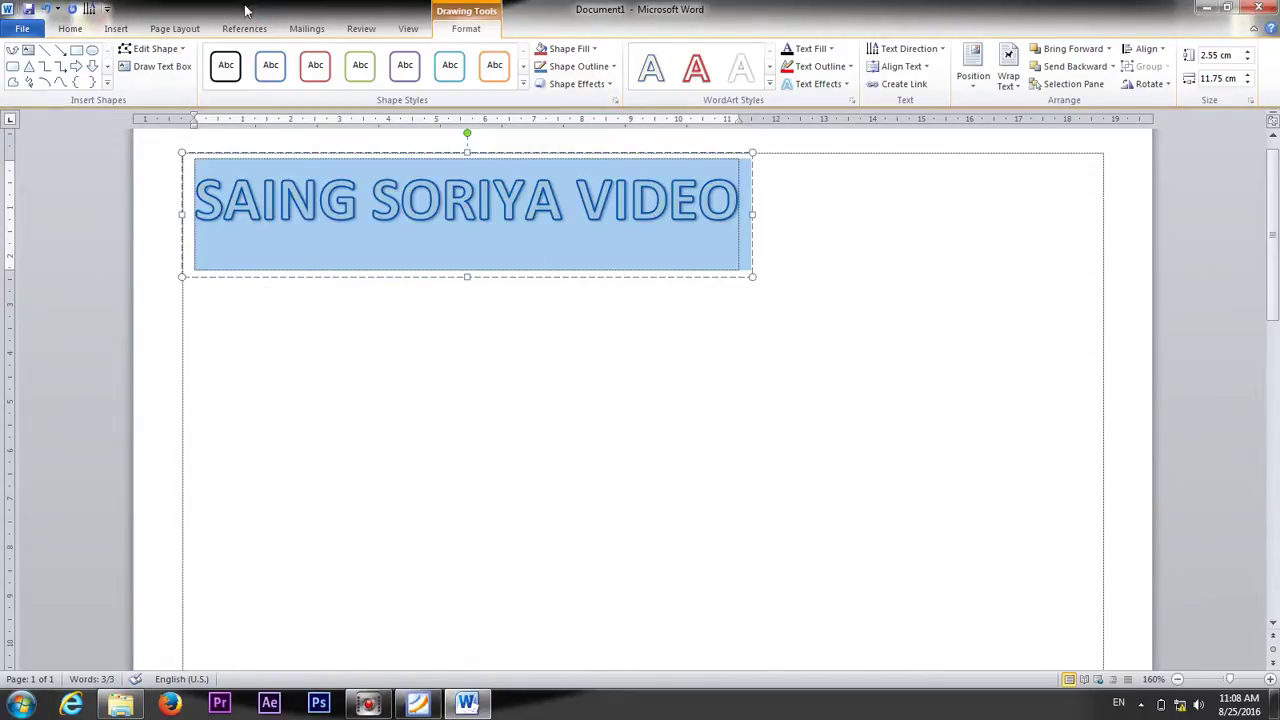
Set the WordArt text 'SAING SORIYA VIDEO' to Times New Roman.
click(70, 28)
click(160, 55)
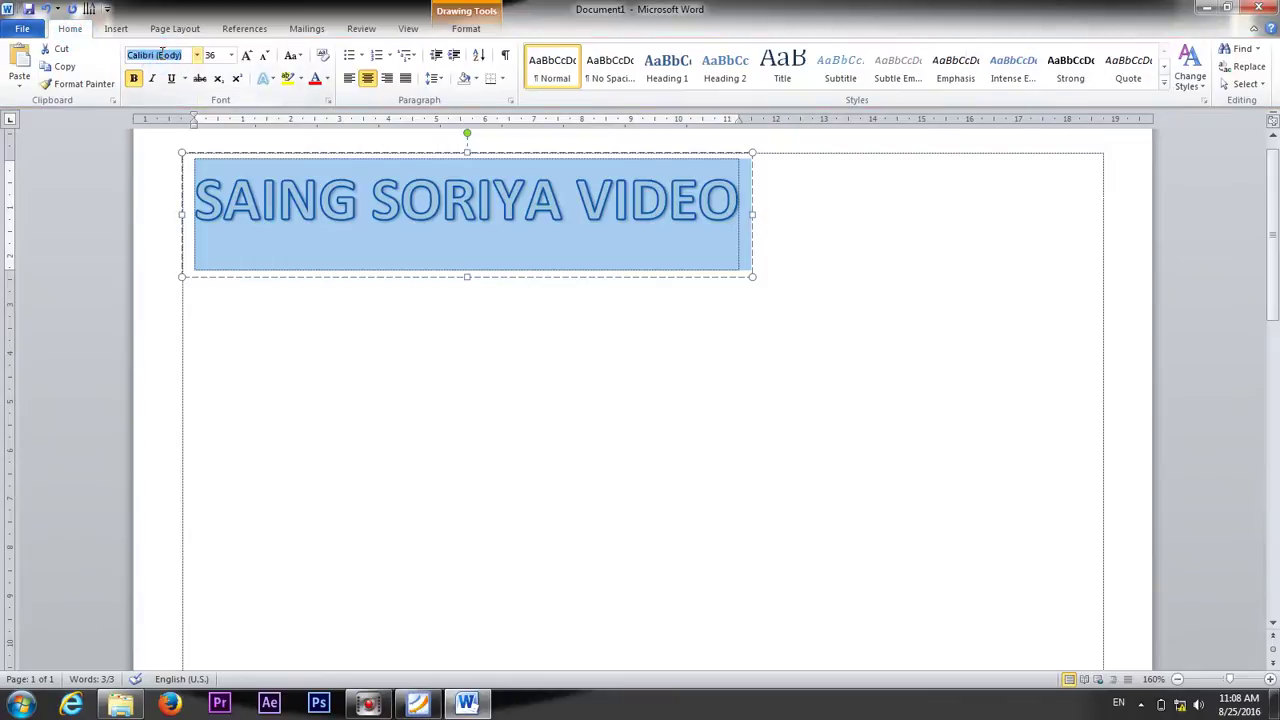
text(Times New Rom)
key(Return)
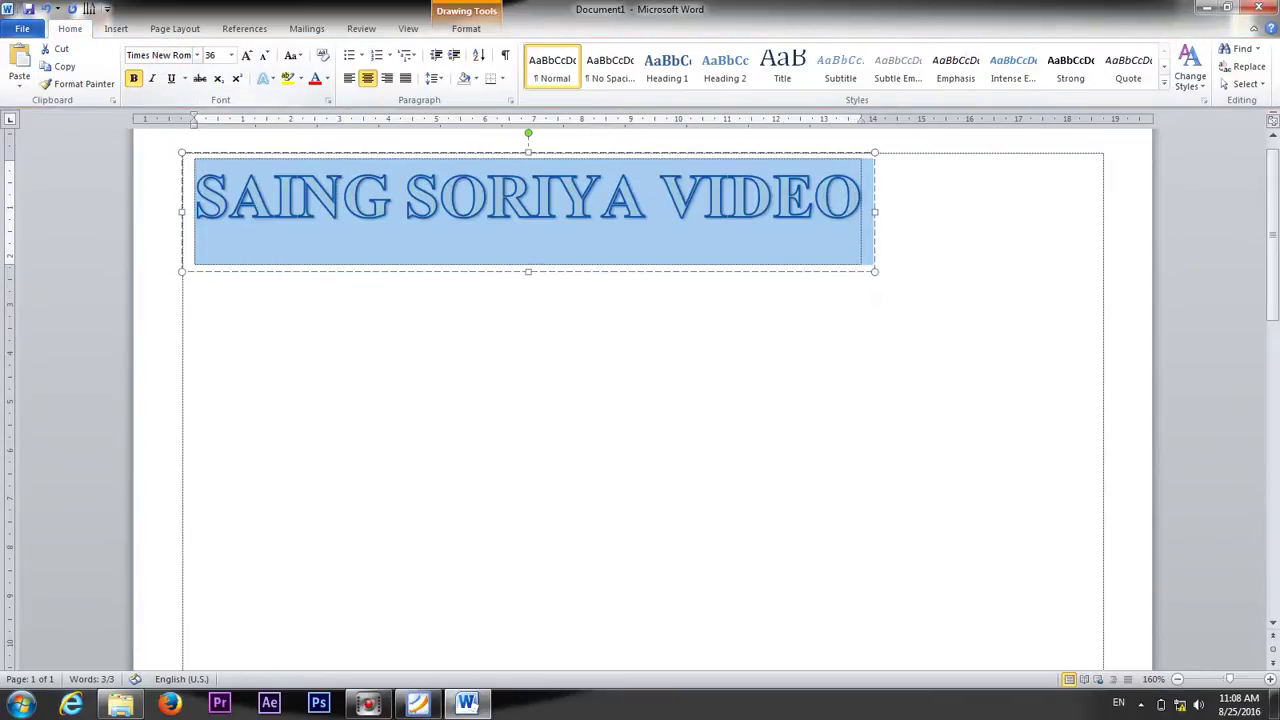
After VIDEO, switch to the Limon S1 font and type the Khmer spelling of the name.
click(858, 212)
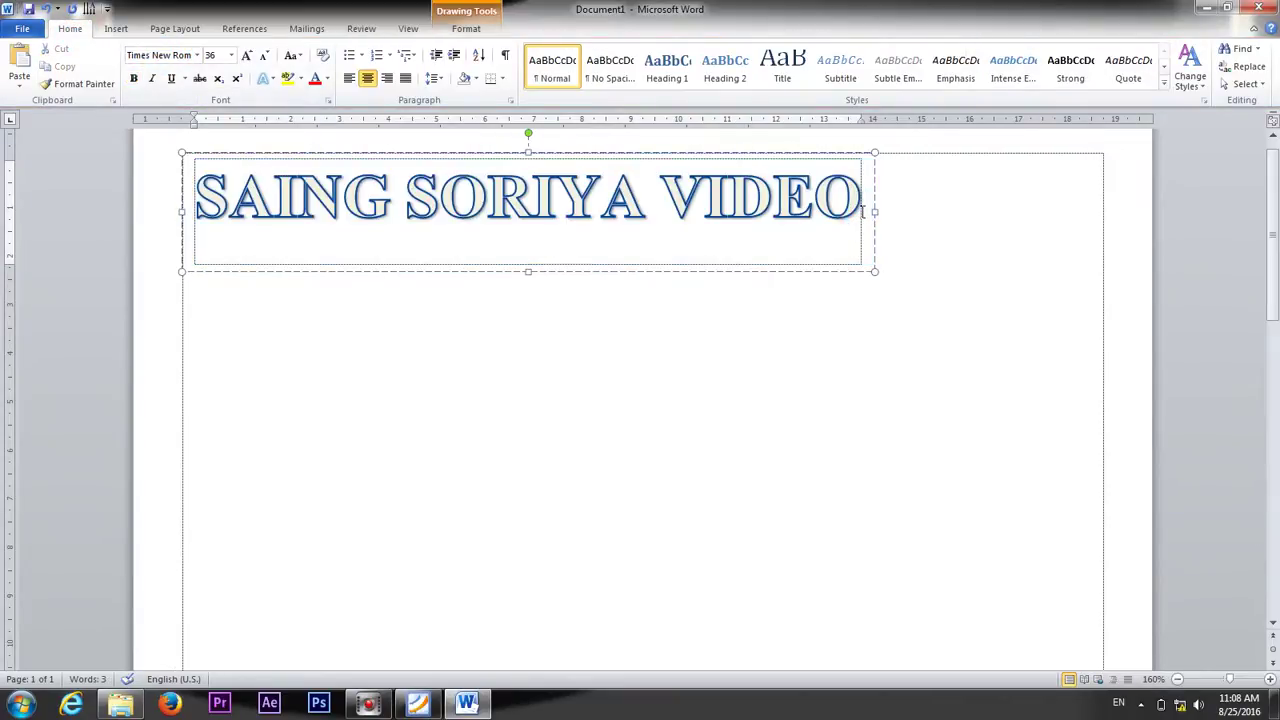
click(146, 58)
key(BackSpace)
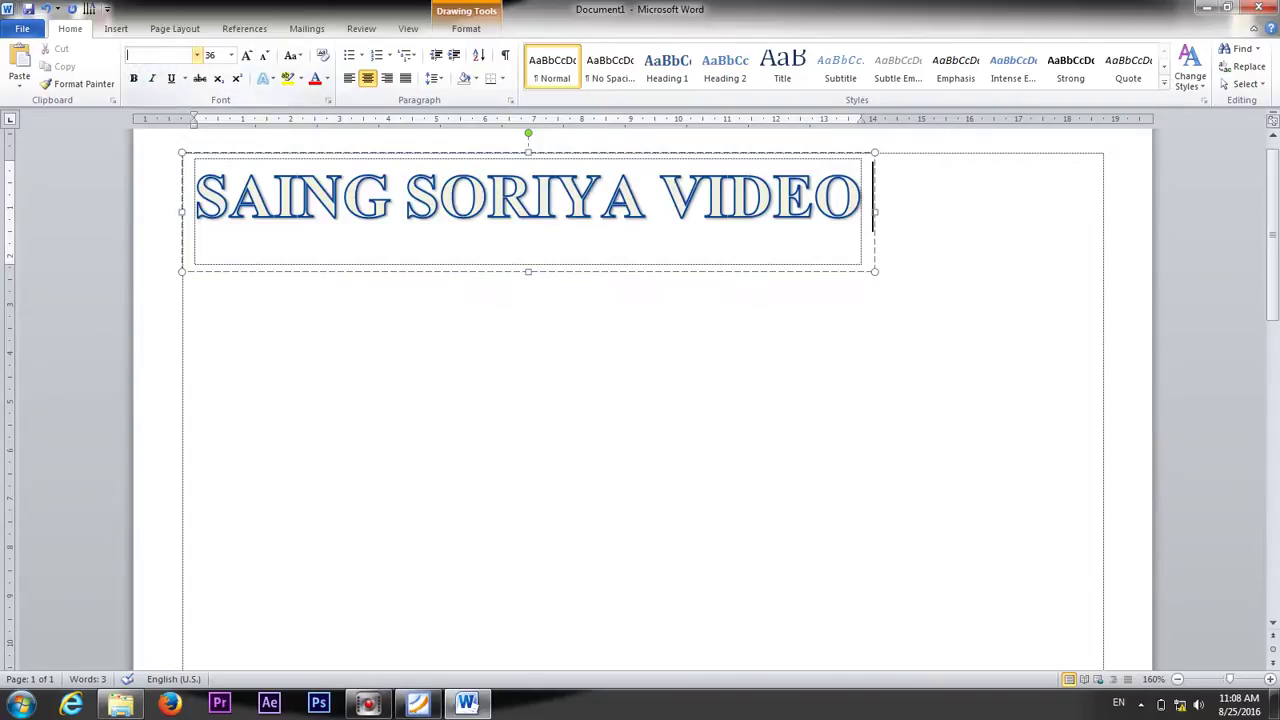
text(Limon S1)
key(Return)
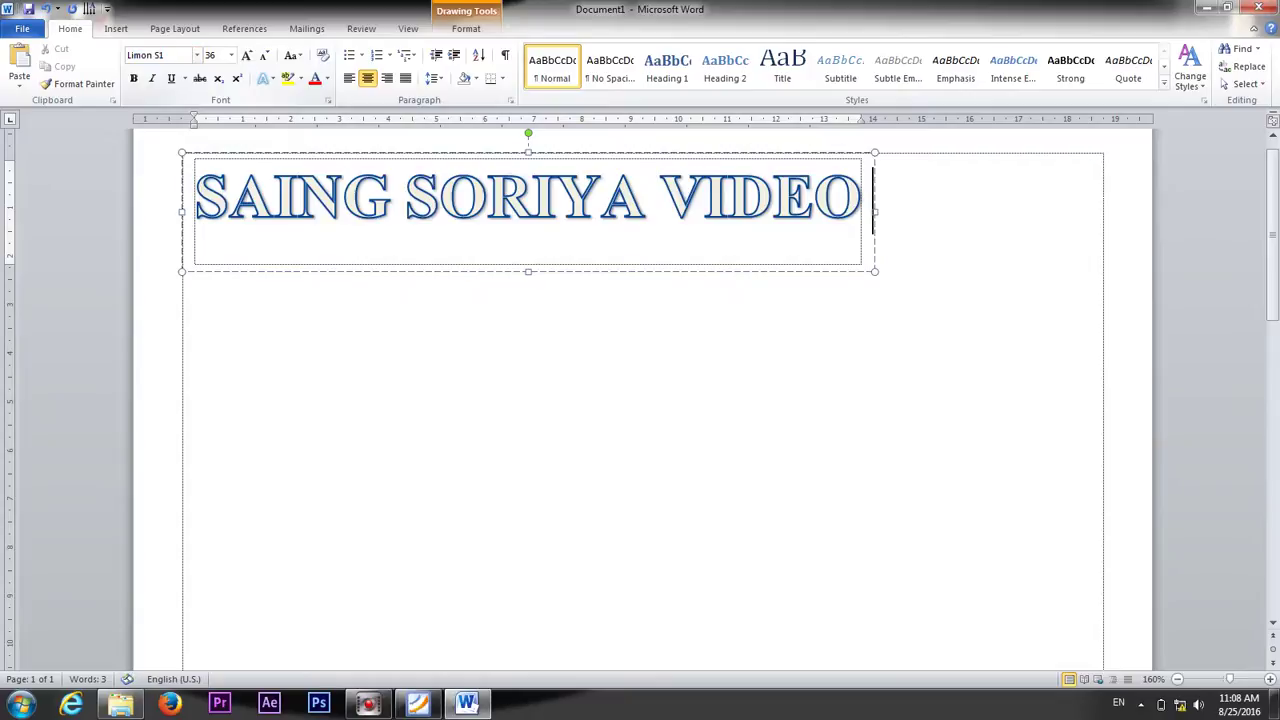
text(សៃ)
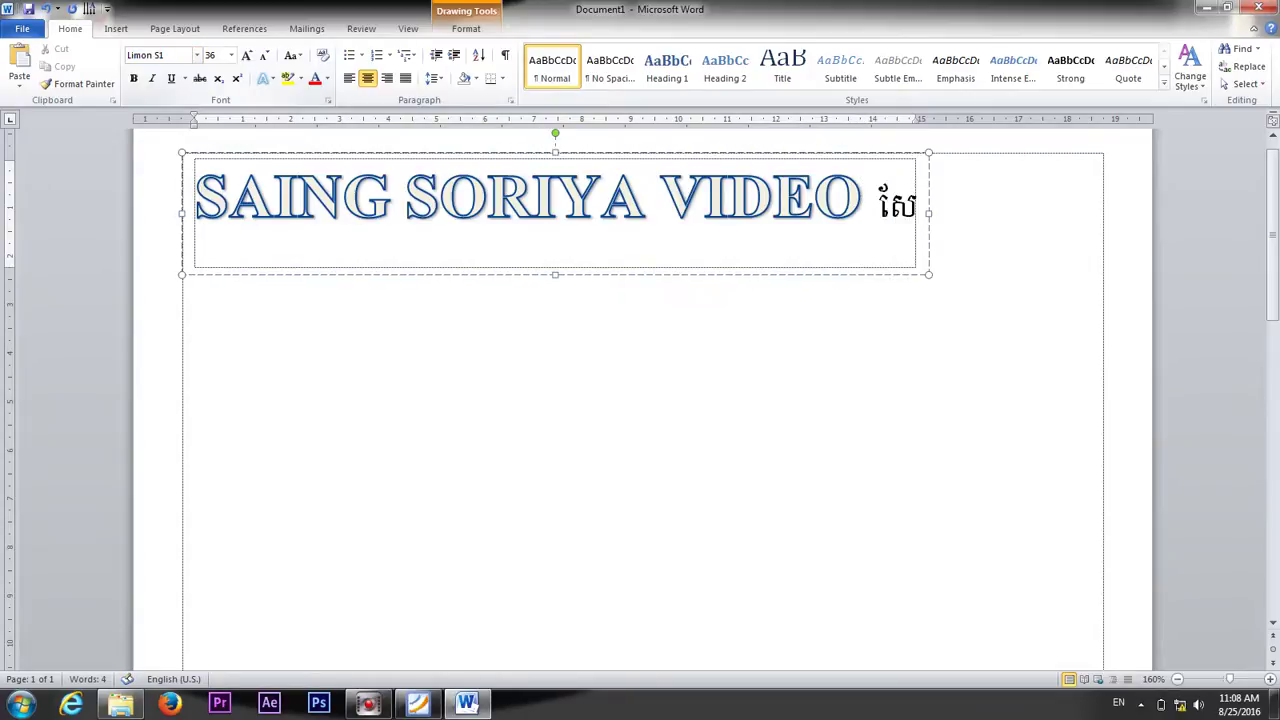
text(ស)
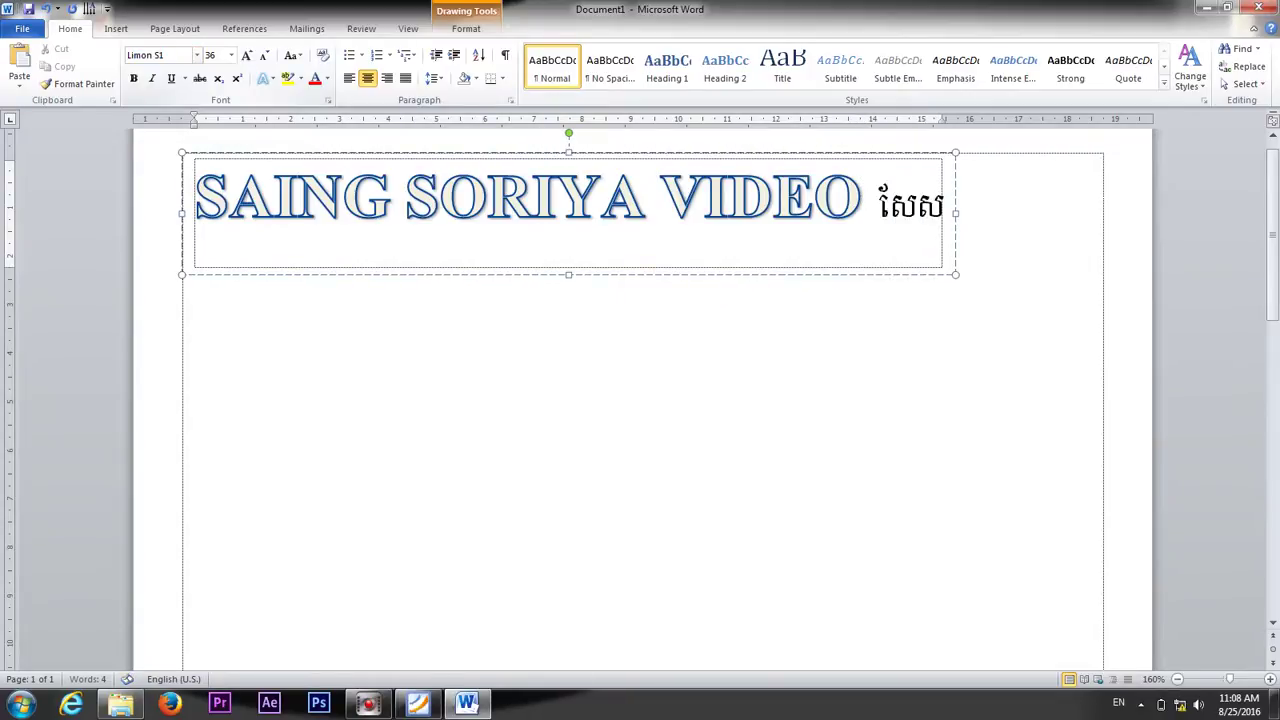
key(BackSpace)
text(ង)
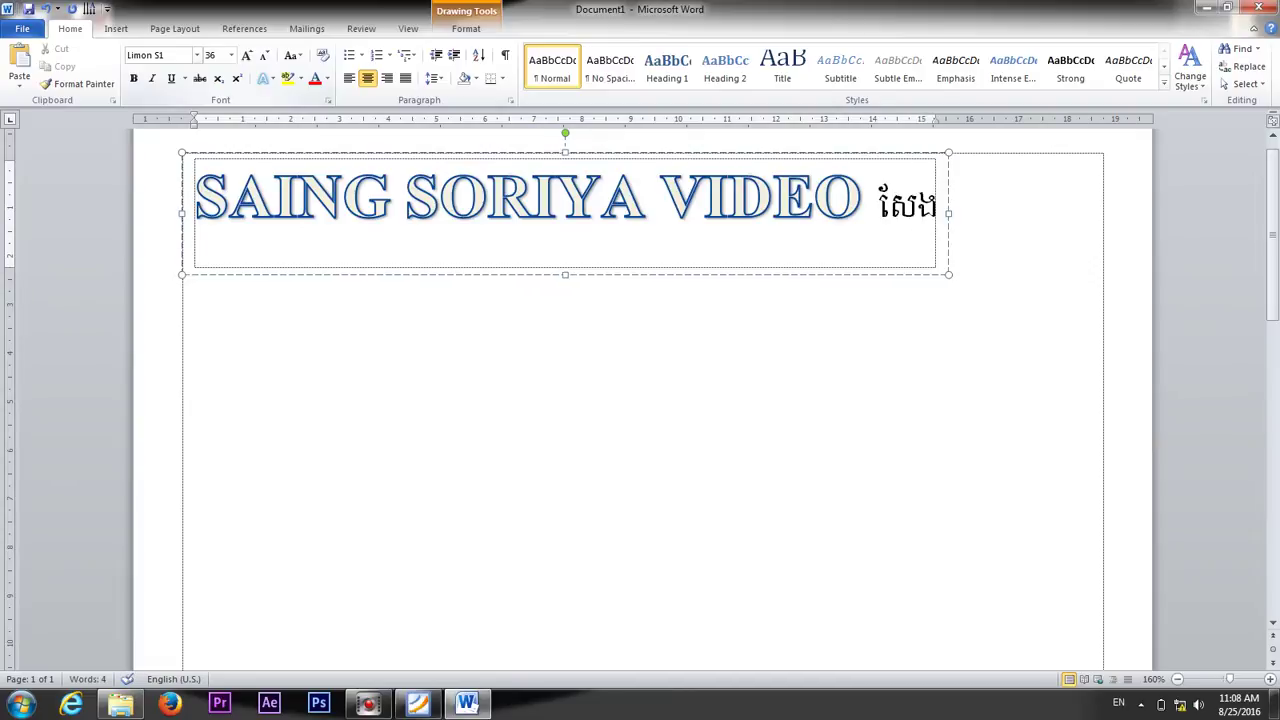
text(ស)
key(BackSpace)
text(ូ)
key(BackSpace)
text(សូ)
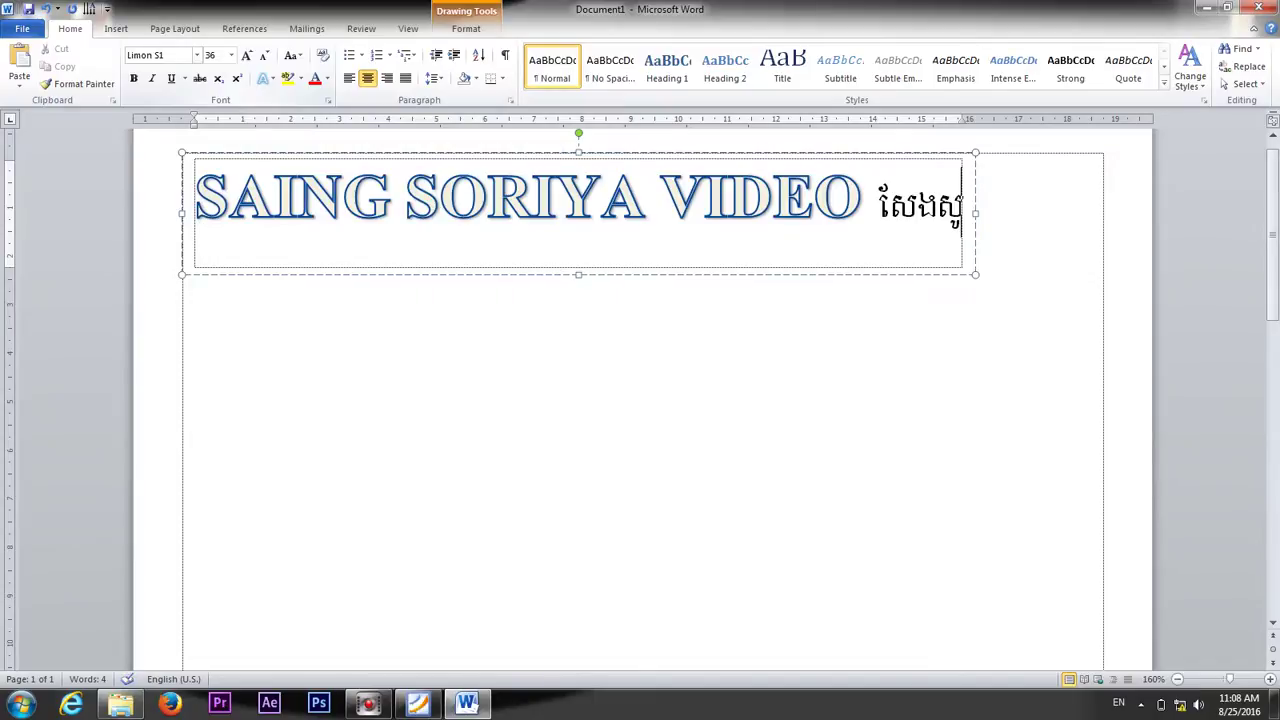
text(រិ)
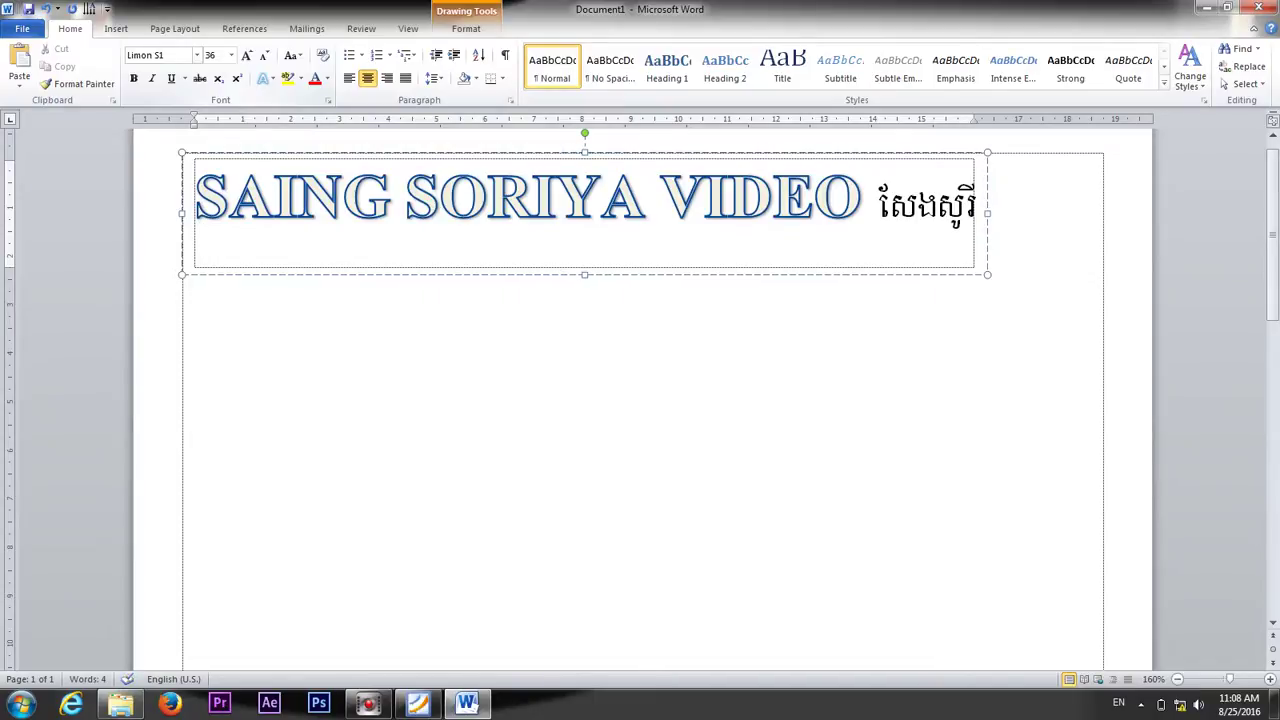
text(យា)
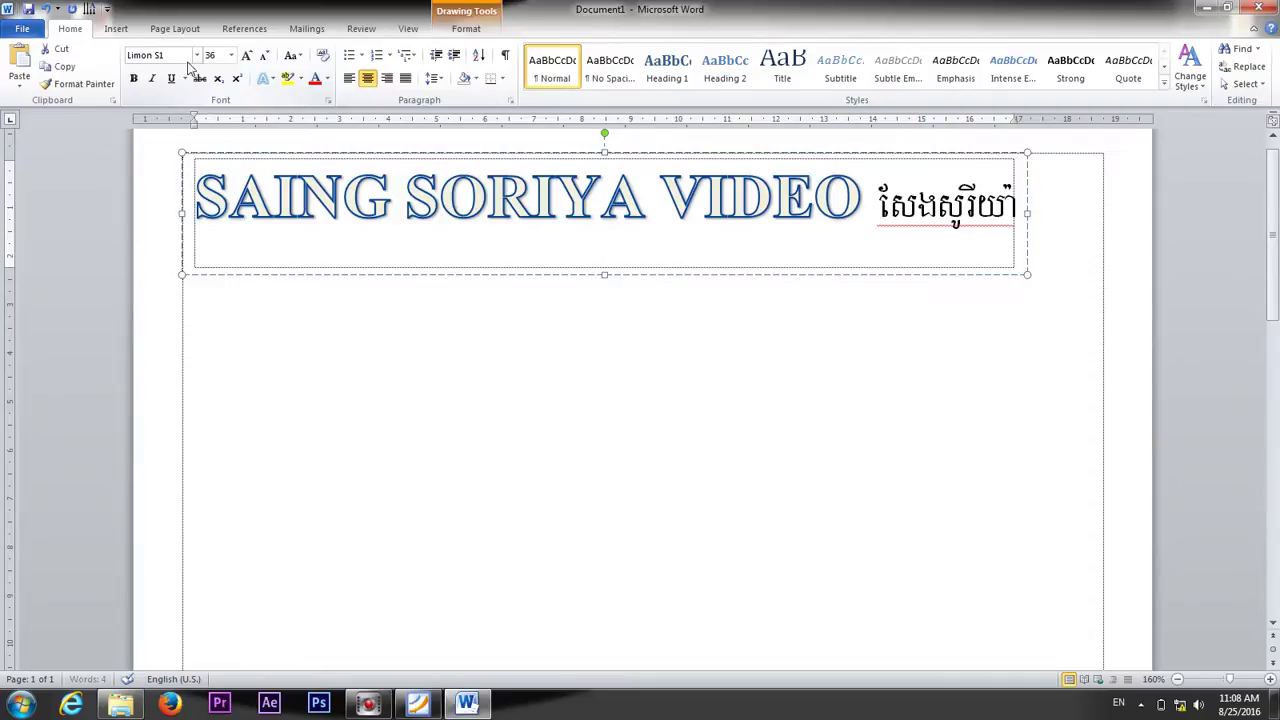
Restyle the typed Khmer name in the Limon R1 font.
key(shift+Left)
key(shift+Left)
key(shift+Left)
key(shift+Left)
key(shift+Left)
key(shift+Left)
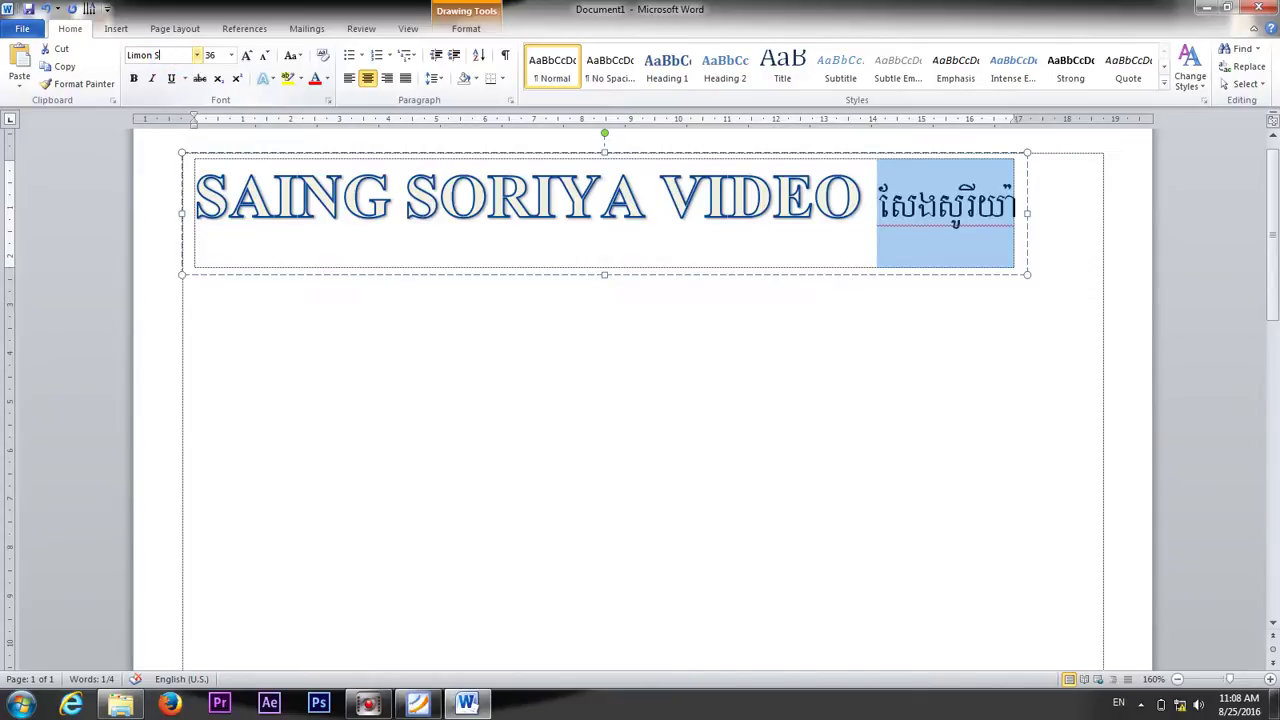
text(R1)
key(Return)
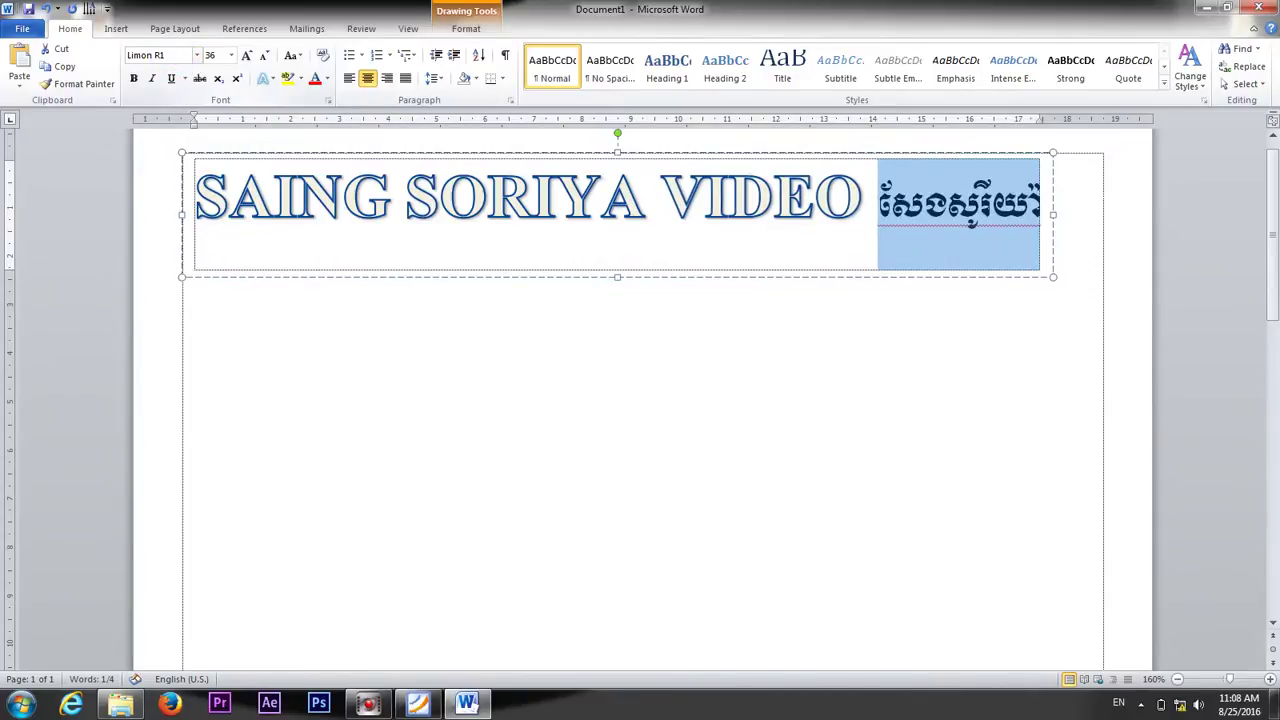
click(878, 225)
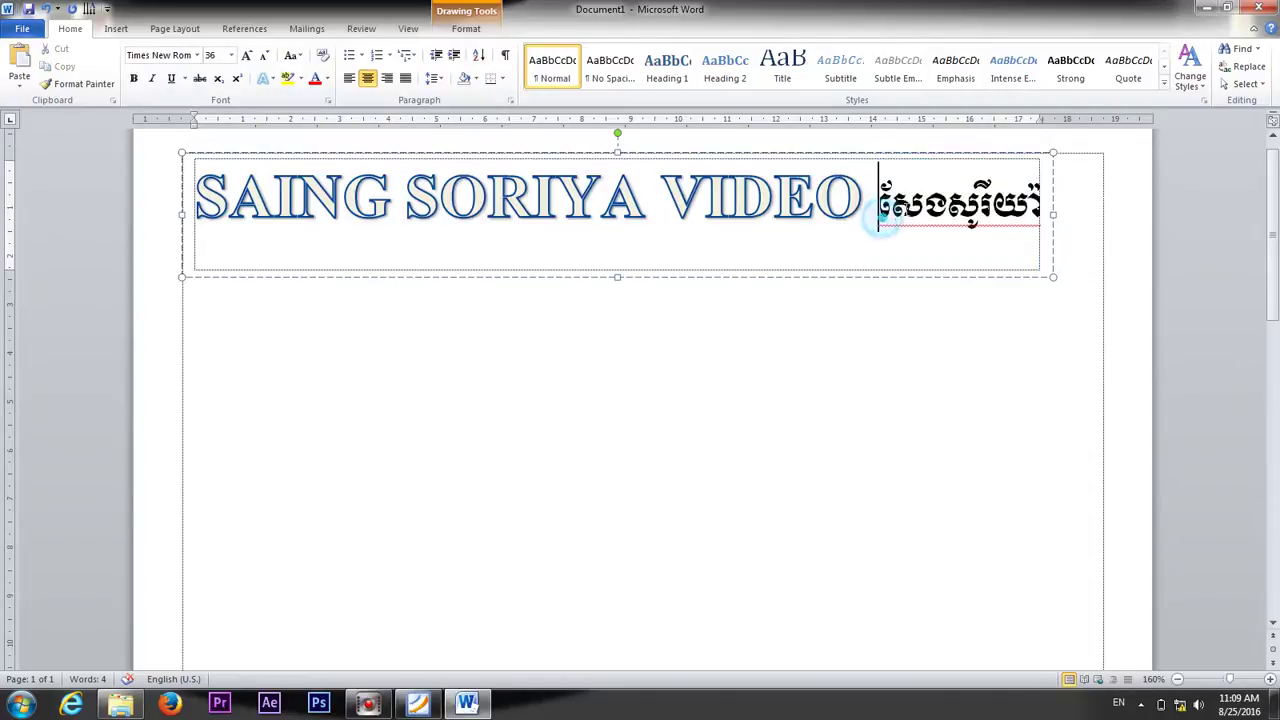
Shrink 'SAING SORIYA VIDEO' step by step from 36 pt down to 20 pt.
key(Left)
key(Left)
click(923, 205)
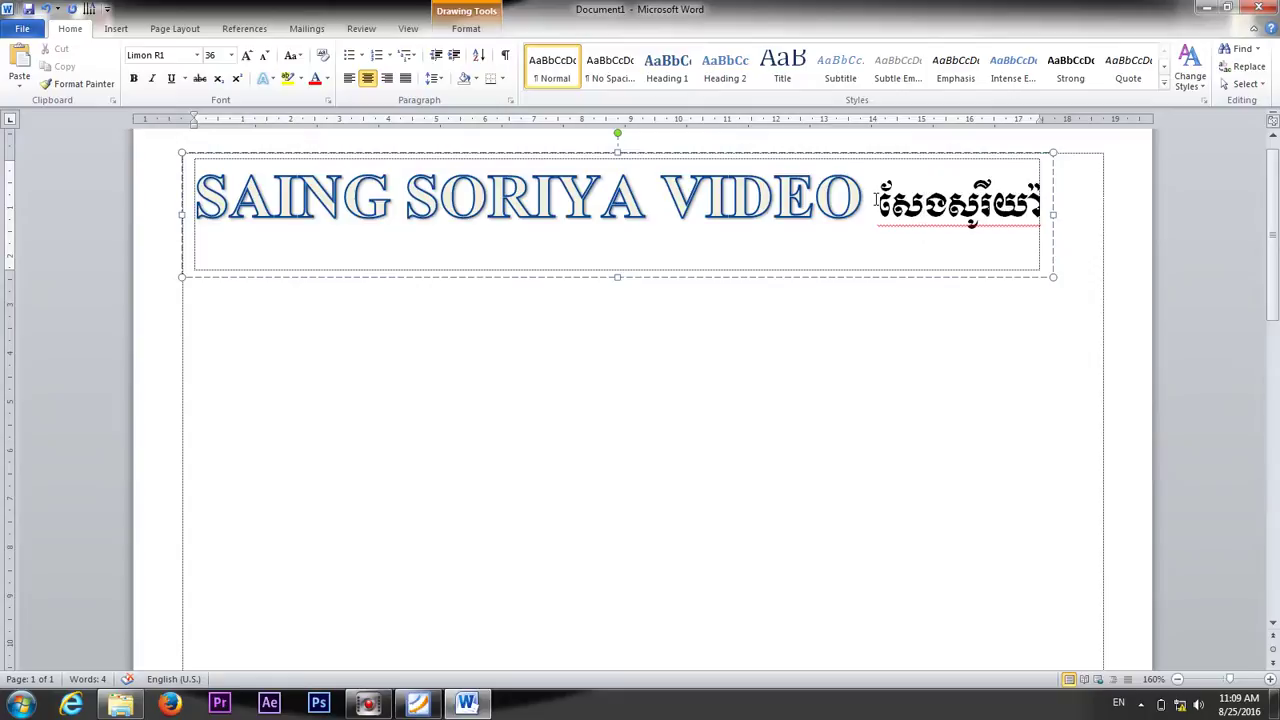
drag(868, 196, 192, 200)
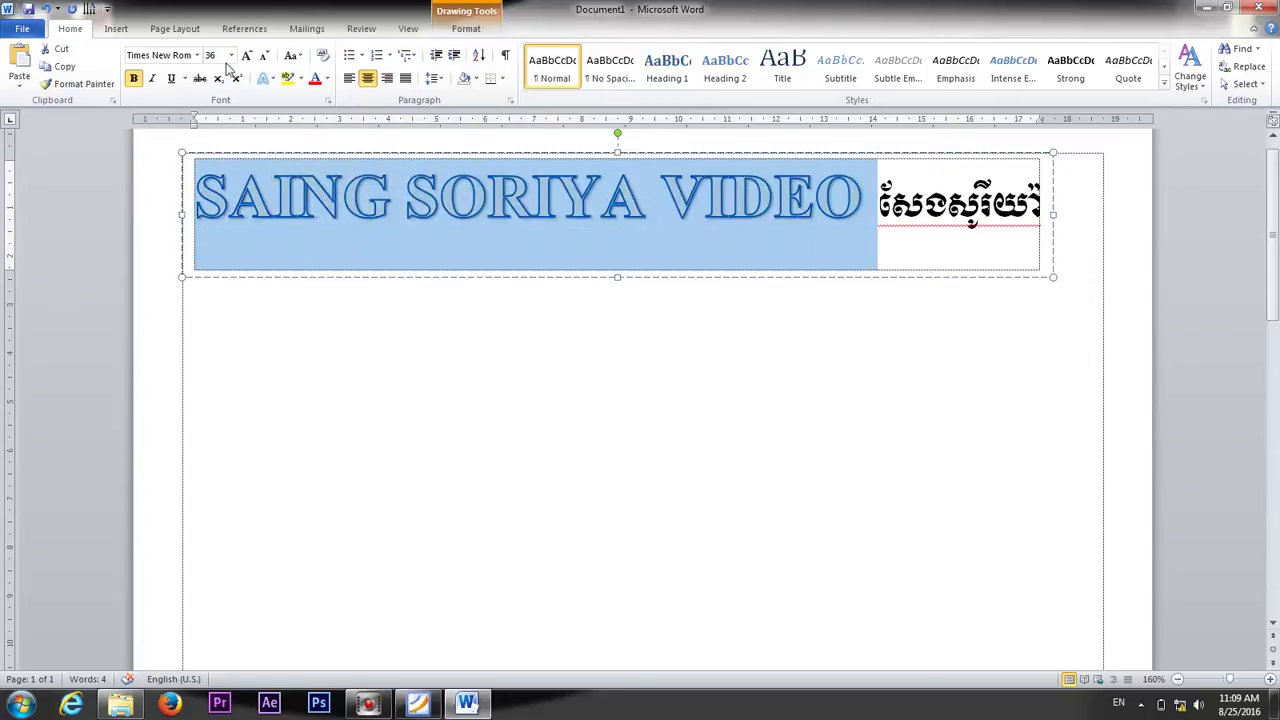
click(268, 58)
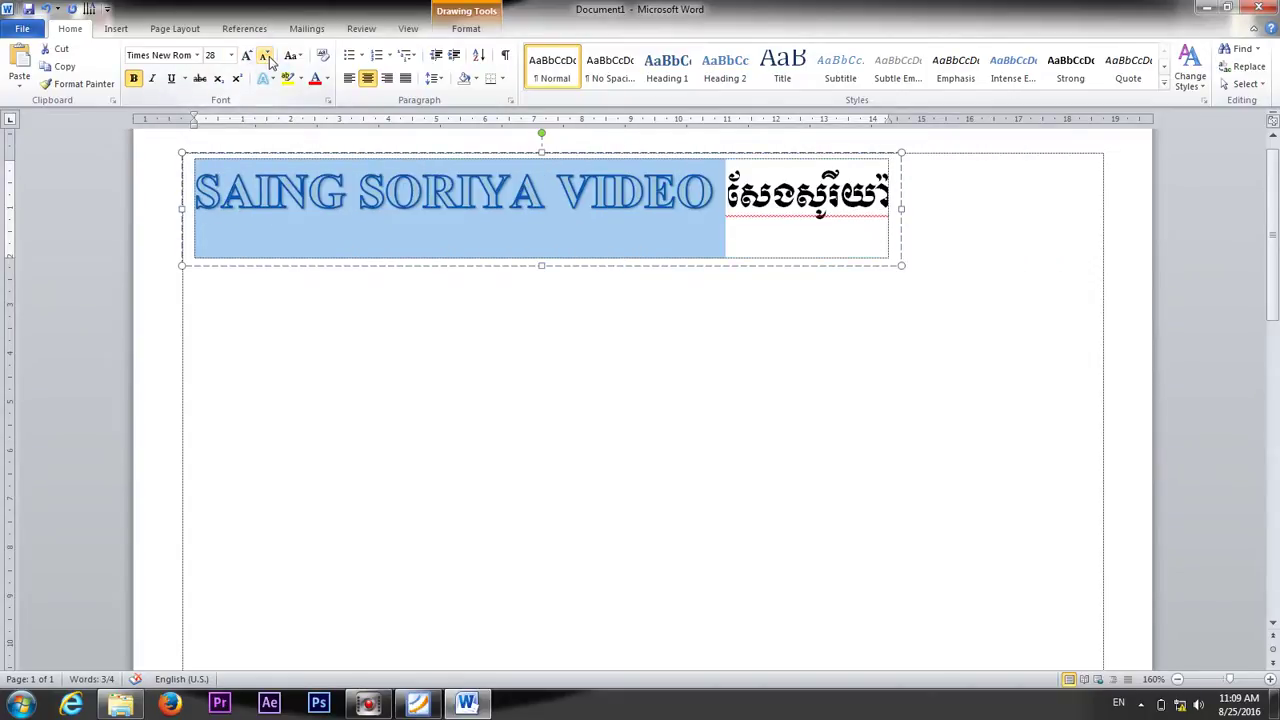
click(268, 58)
click(268, 58)
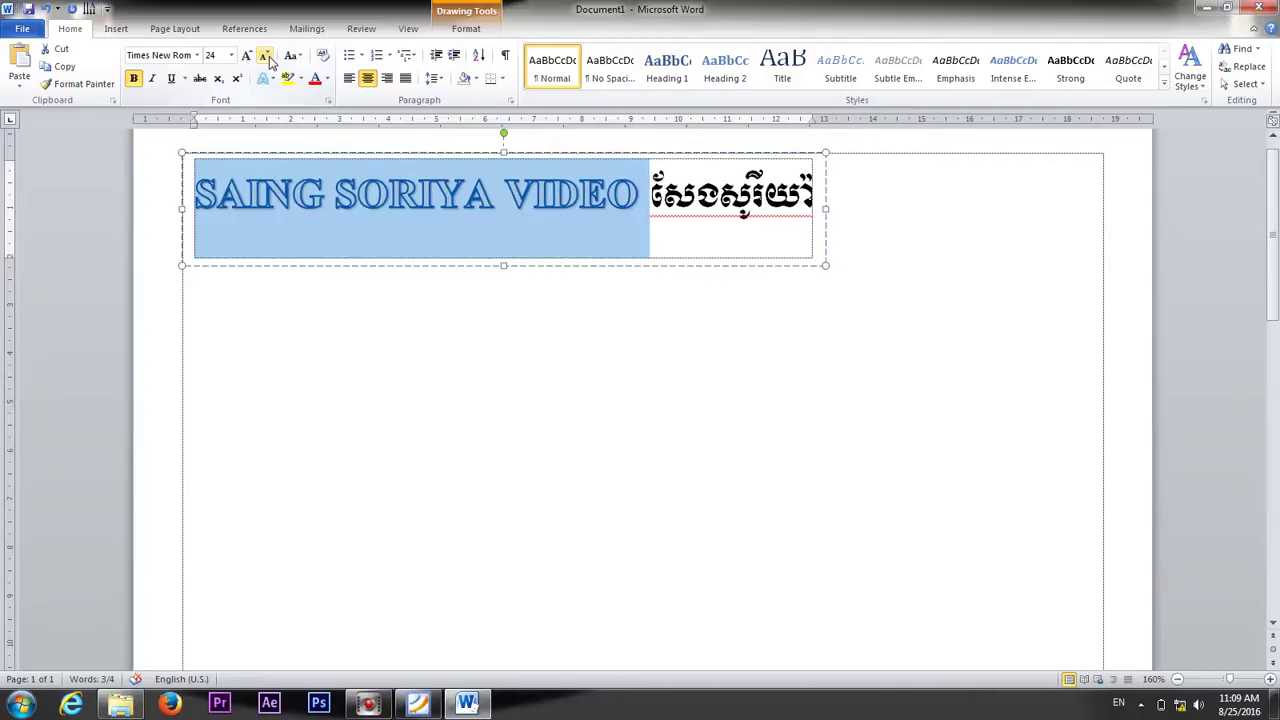
click(268, 58)
click(265, 56)
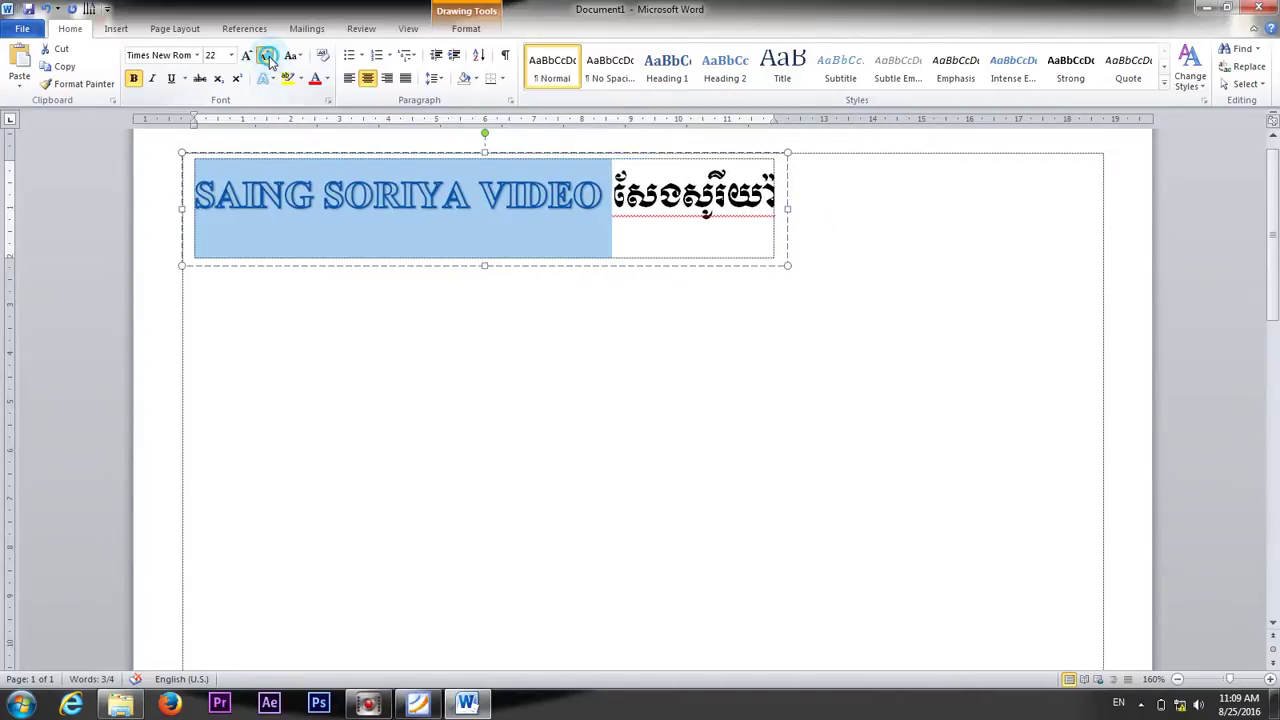
Place the insertion point between the two Khmer words.
click(608, 205)
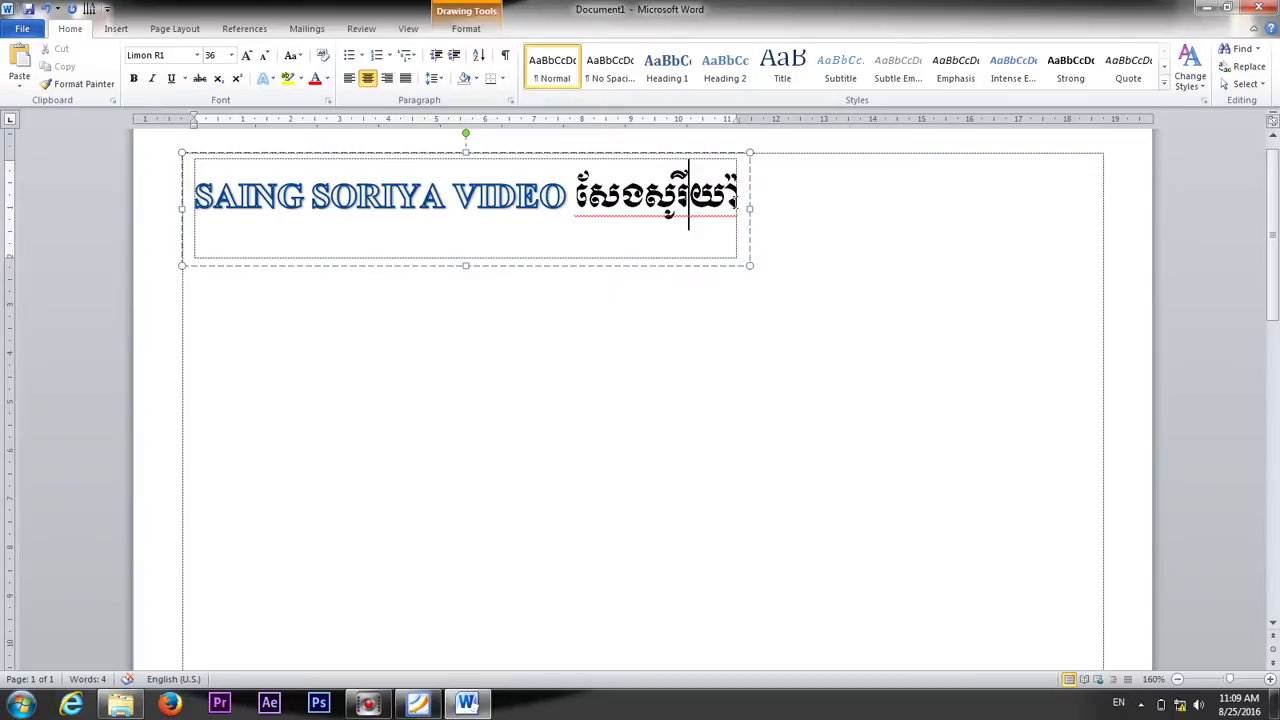
click(750, 245)
click(466, 28)
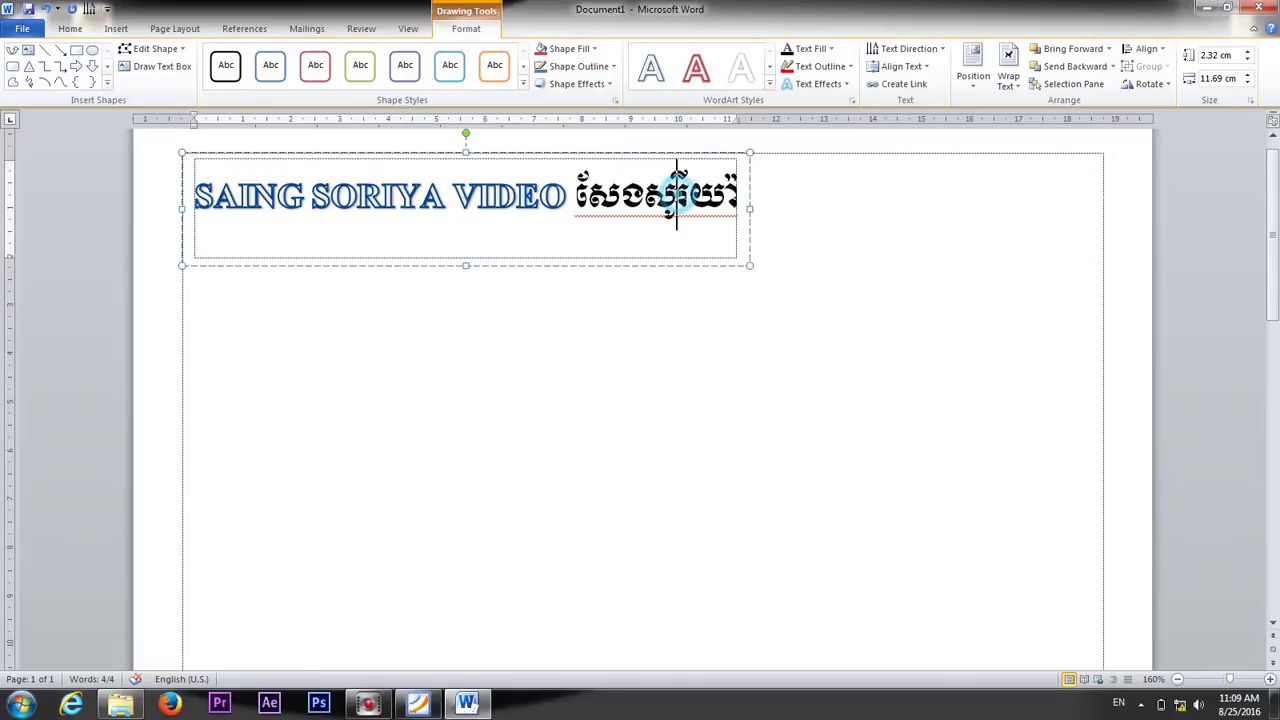
click(678, 195)
Space the Khmer words apart, apply a curved Warp transform, and widen the box to about 18.97 cm.
key(Left)
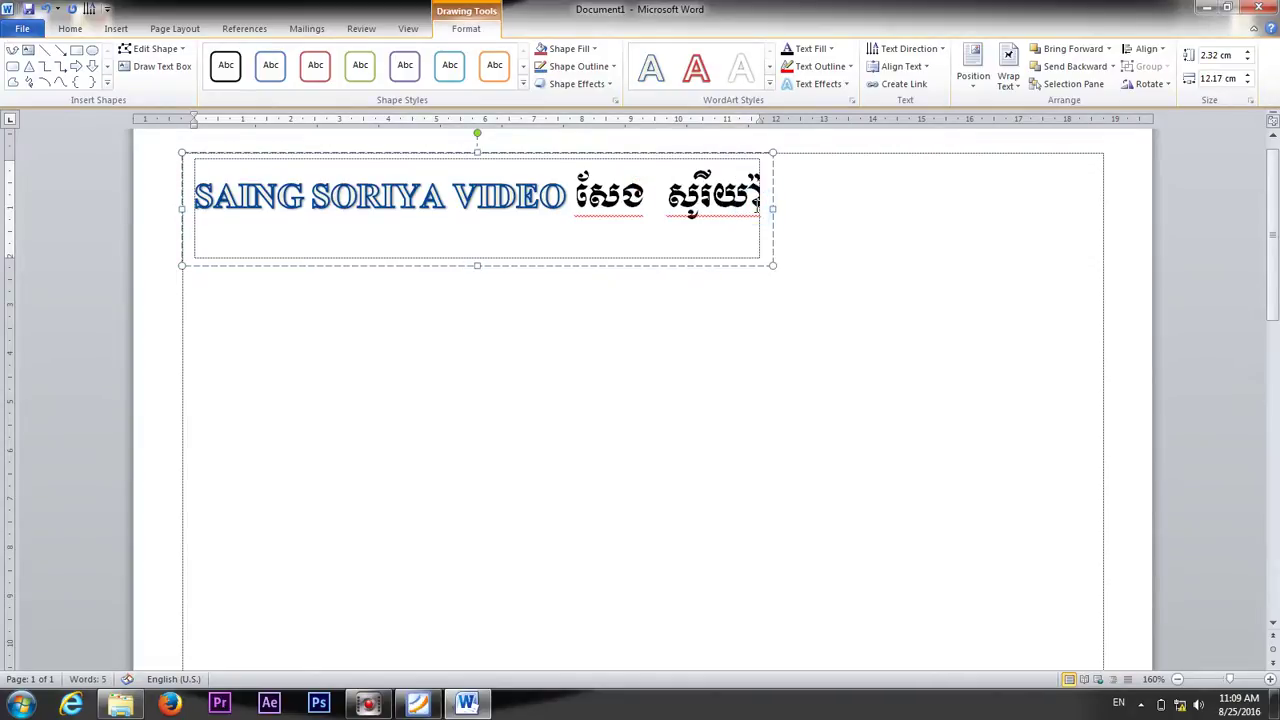
click(818, 84)
mouse_move(850, 290)
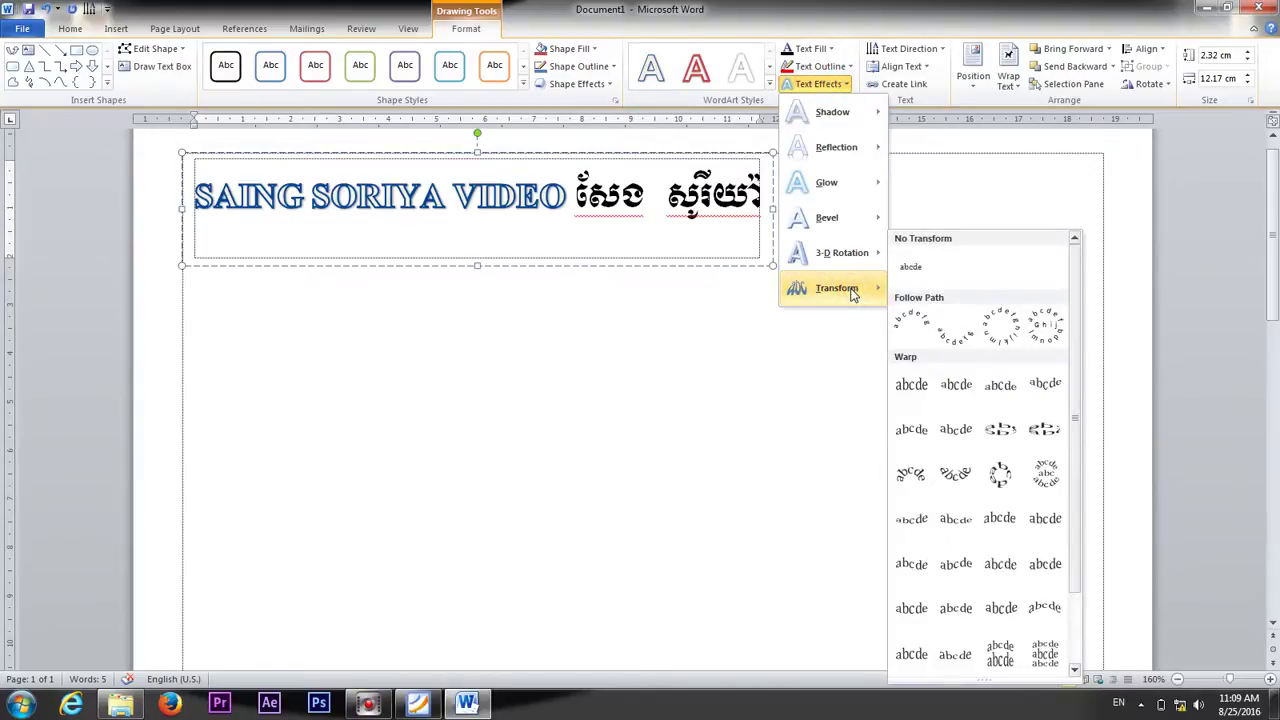
click(996, 390)
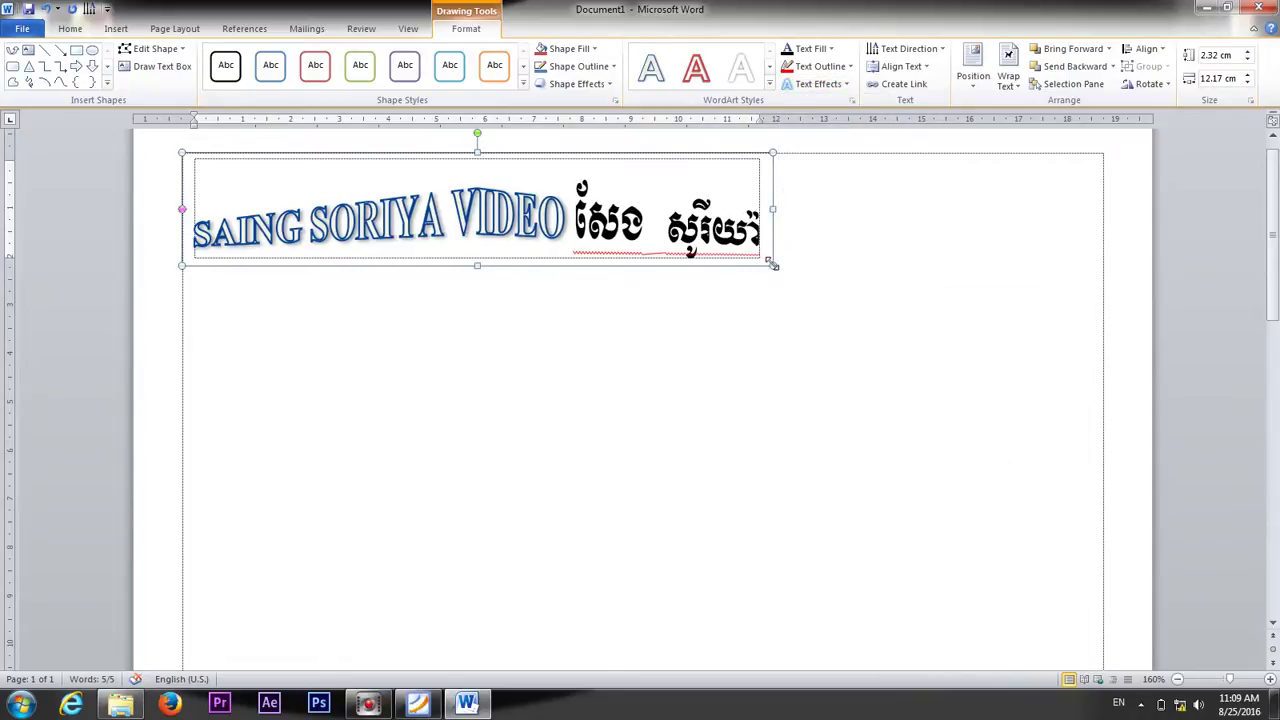
drag(773, 265, 1102, 285)
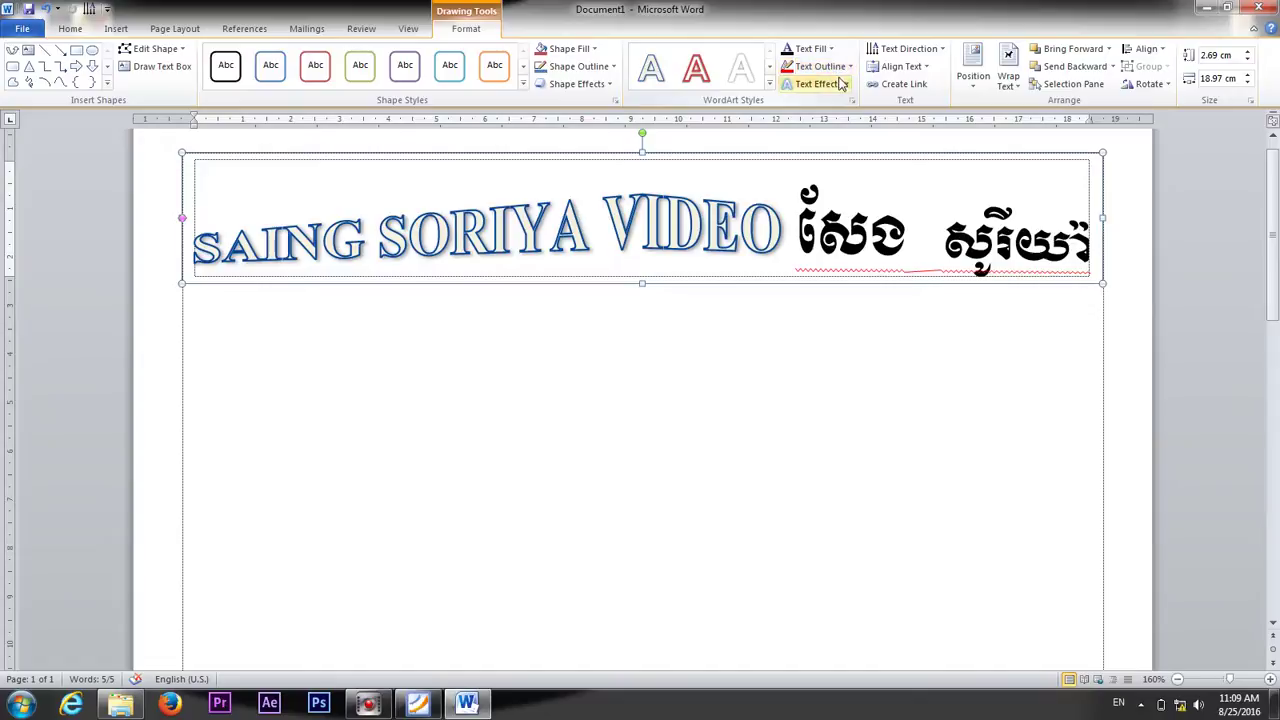
Give the WordArt lettering the Rainbow preset gradient fill, Khmer name included.
click(829, 48)
mouse_move(856, 268)
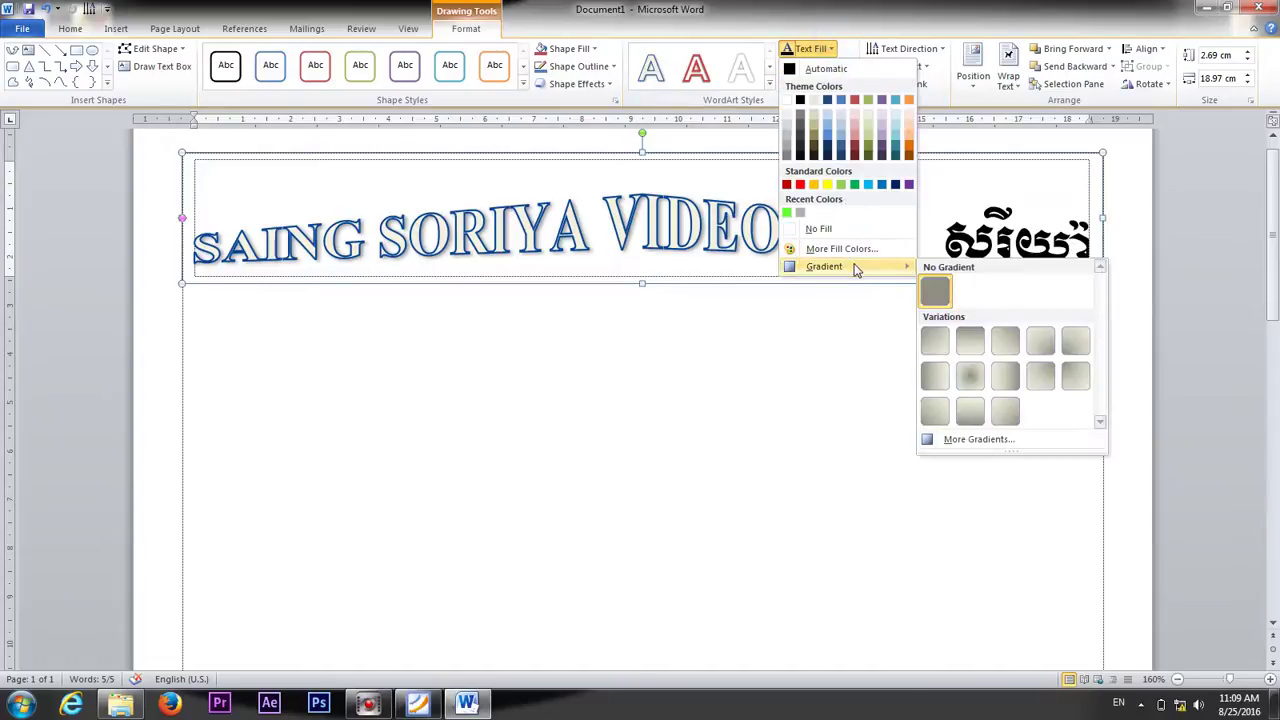
key(Escape)
click(852, 100)
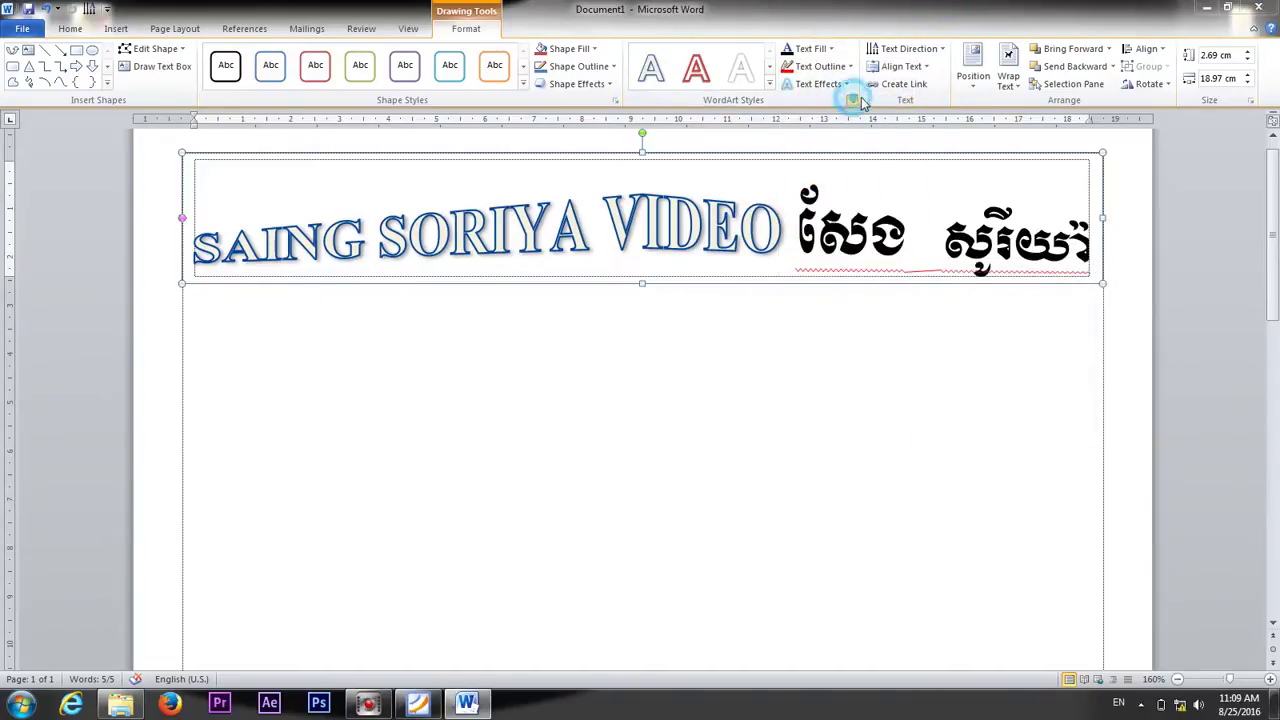
click(147, 123)
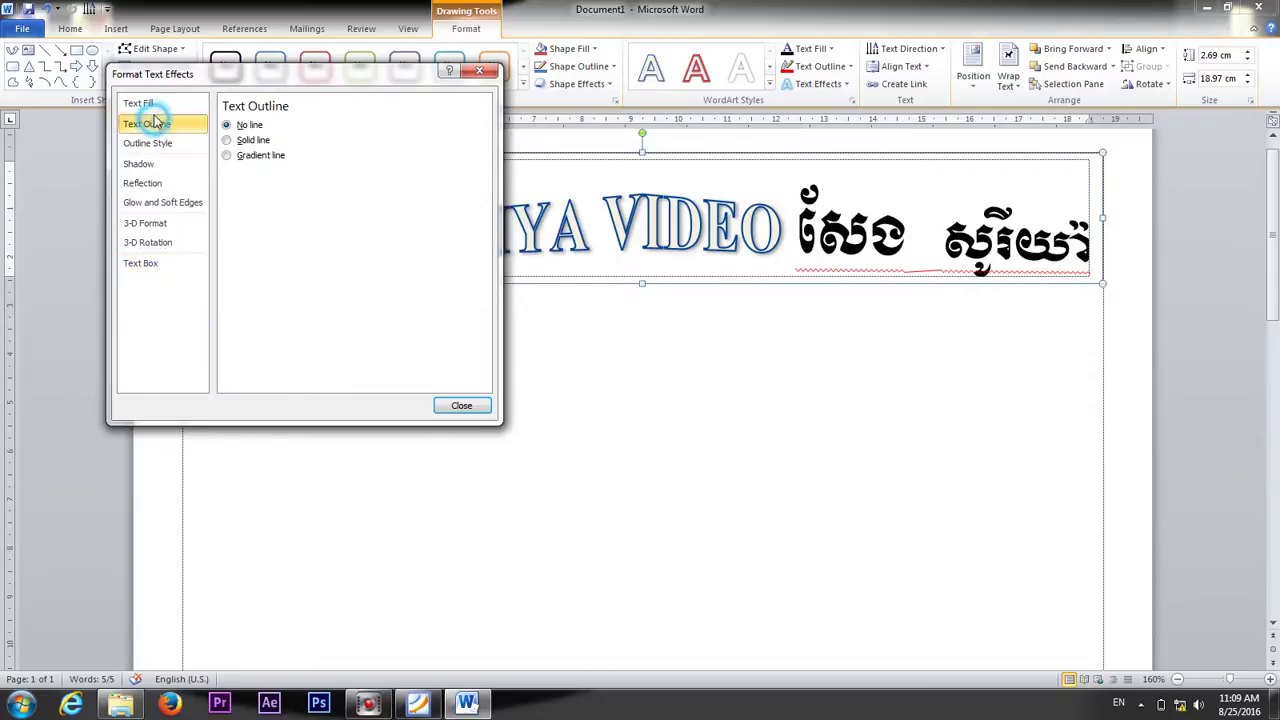
click(138, 103)
click(266, 143)
click(258, 155)
click(312, 174)
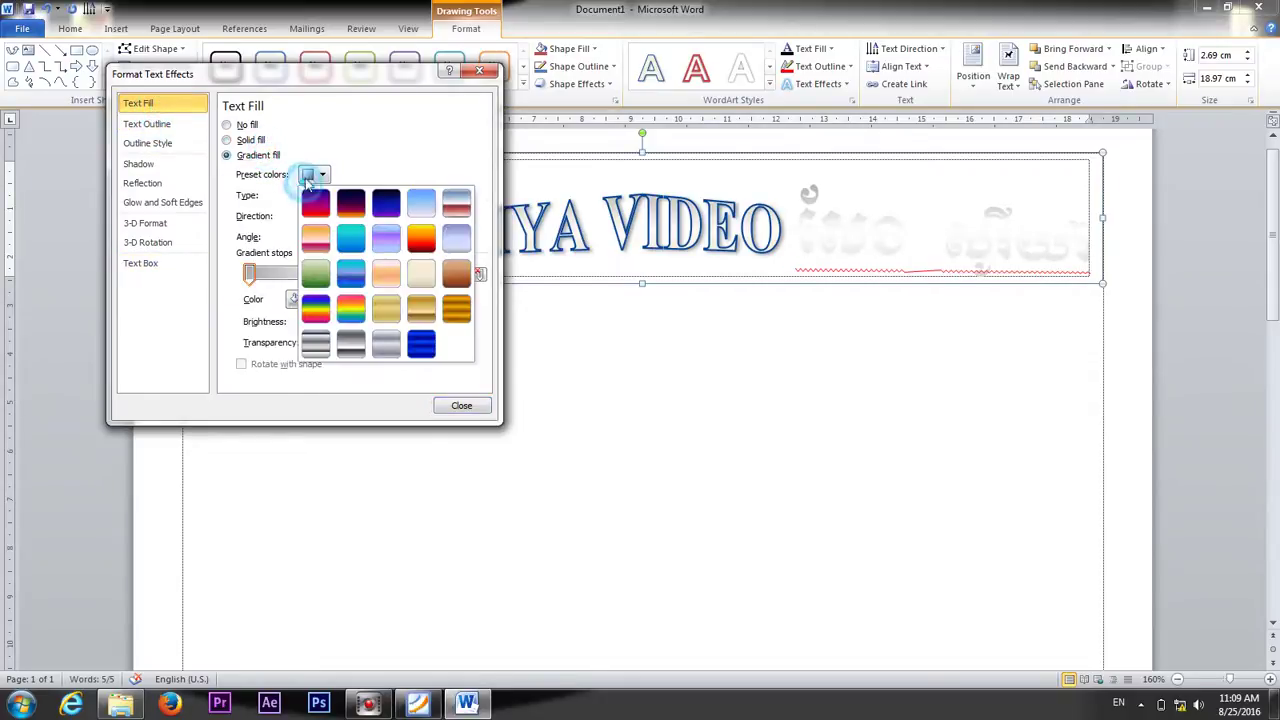
click(318, 308)
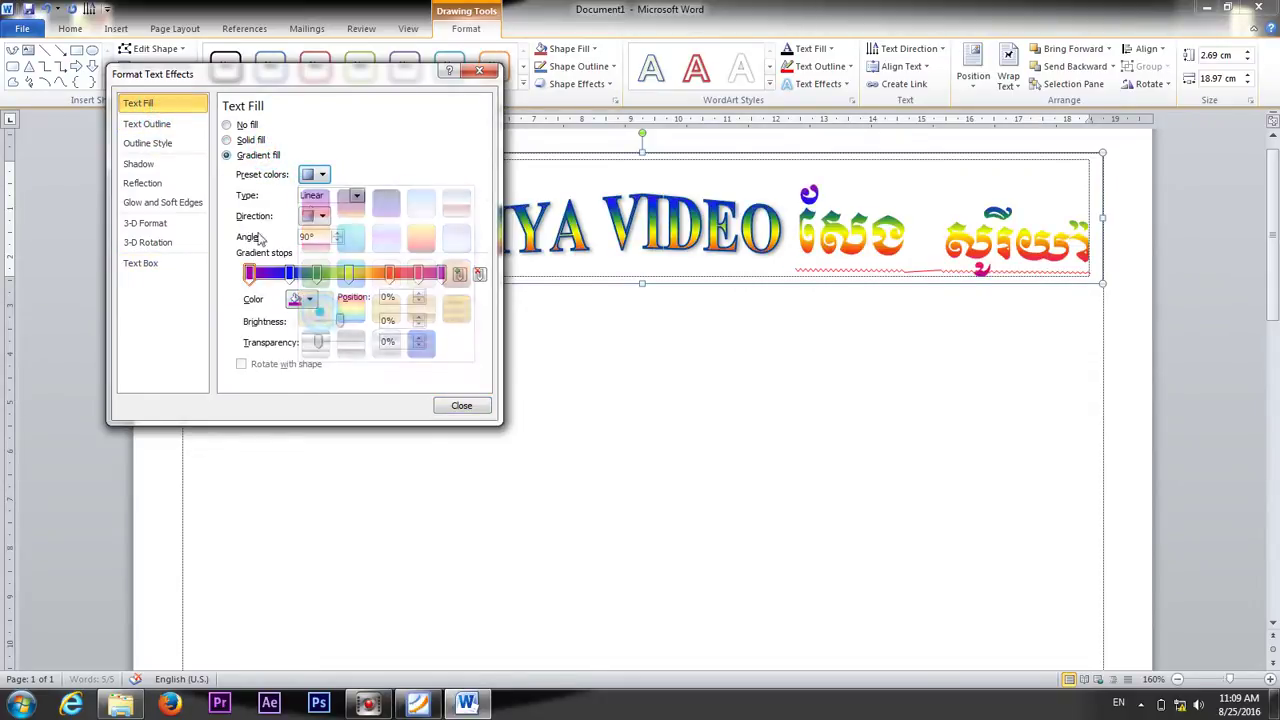
click(458, 404)
click(850, 87)
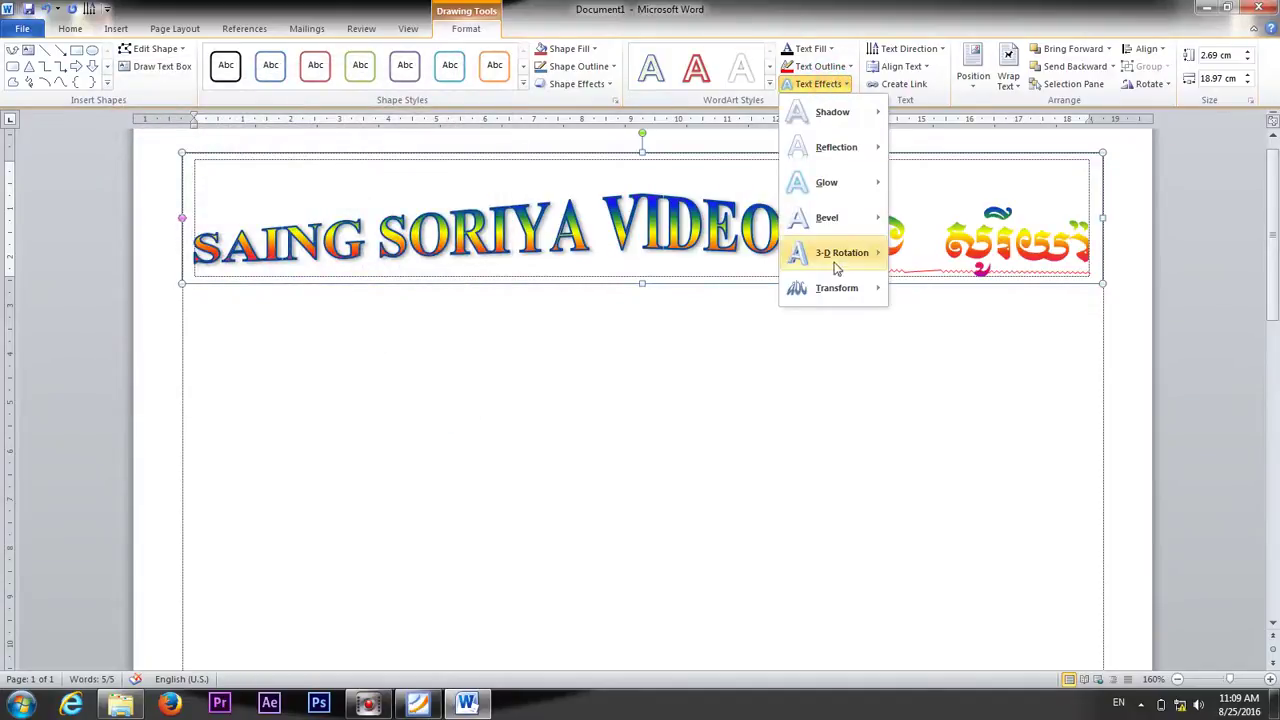
Check the reference order form PDF and return to Word.
mouse_move(864, 158)
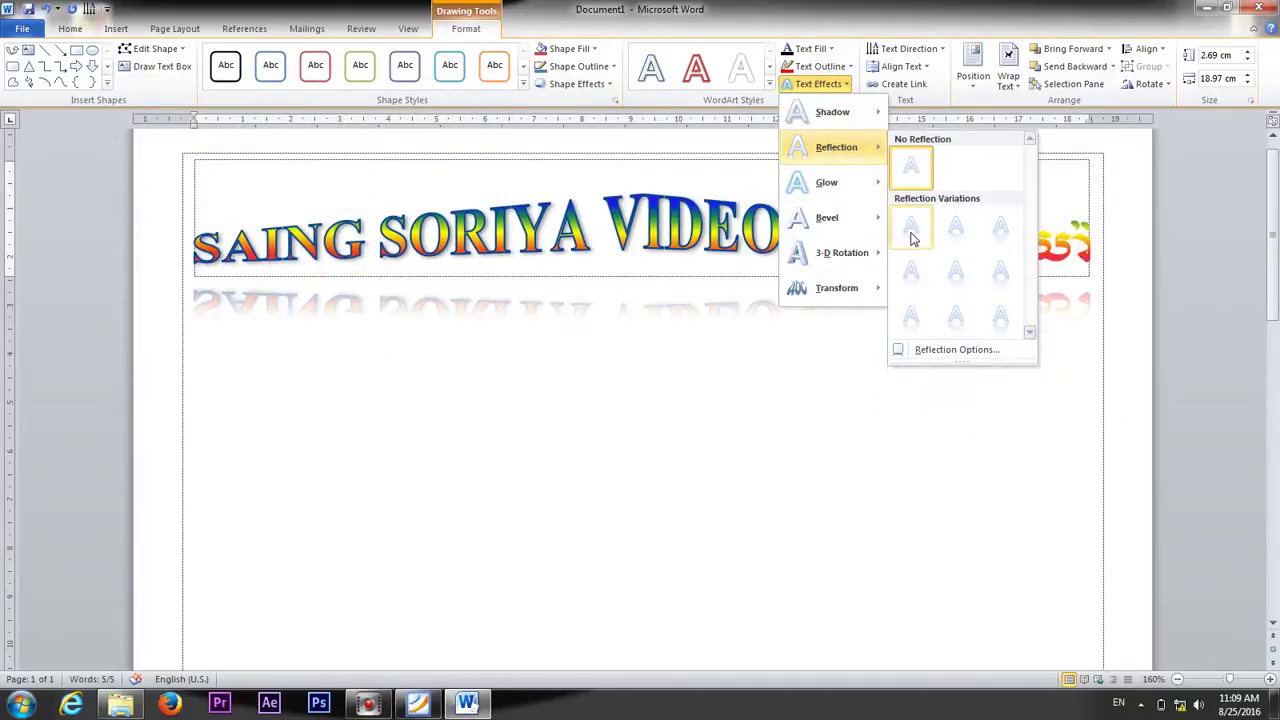
click(418, 706)
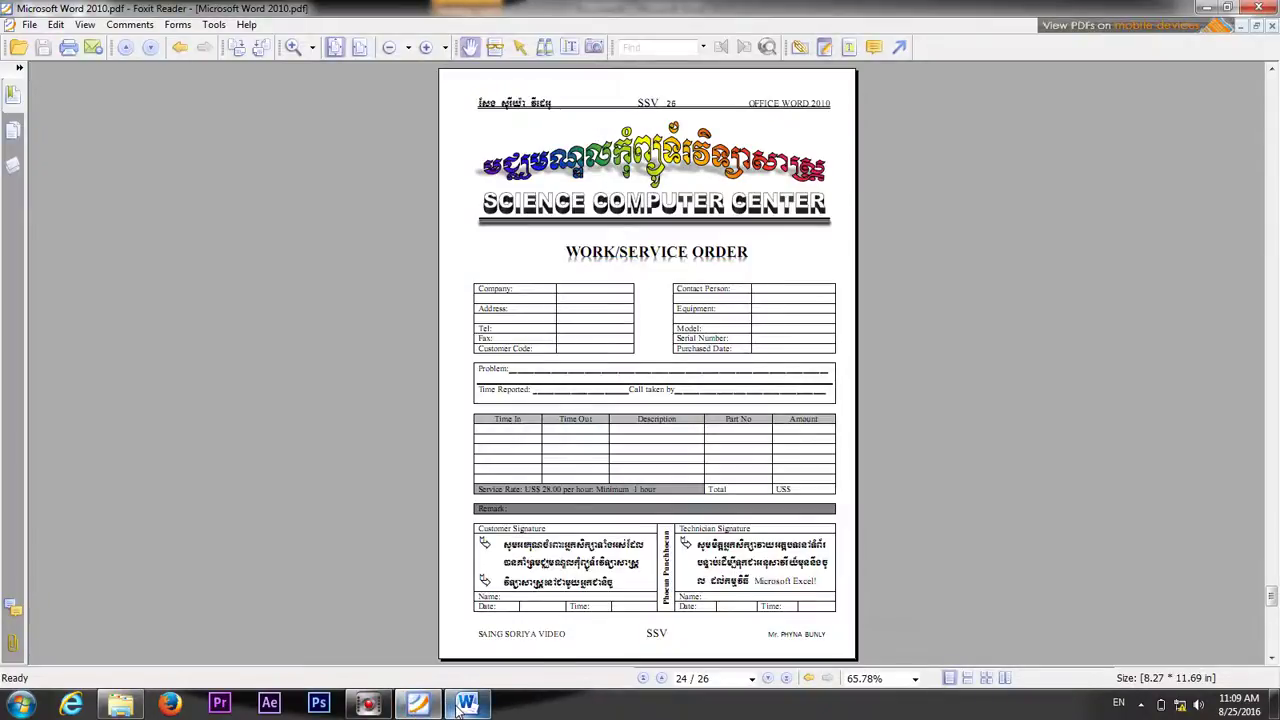
click(462, 706)
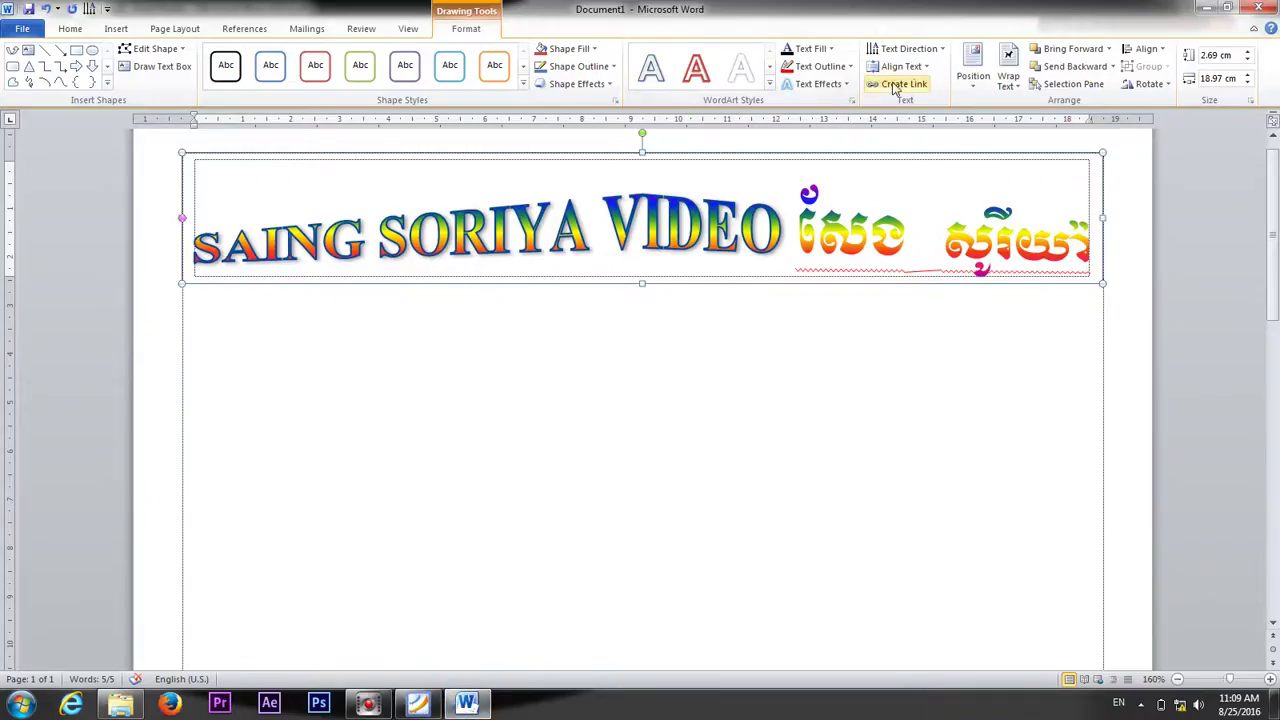
Add a Perspective Diagonal Upper Left shadow to the WordArt with its distance reduced to 14 pt.
click(833, 85)
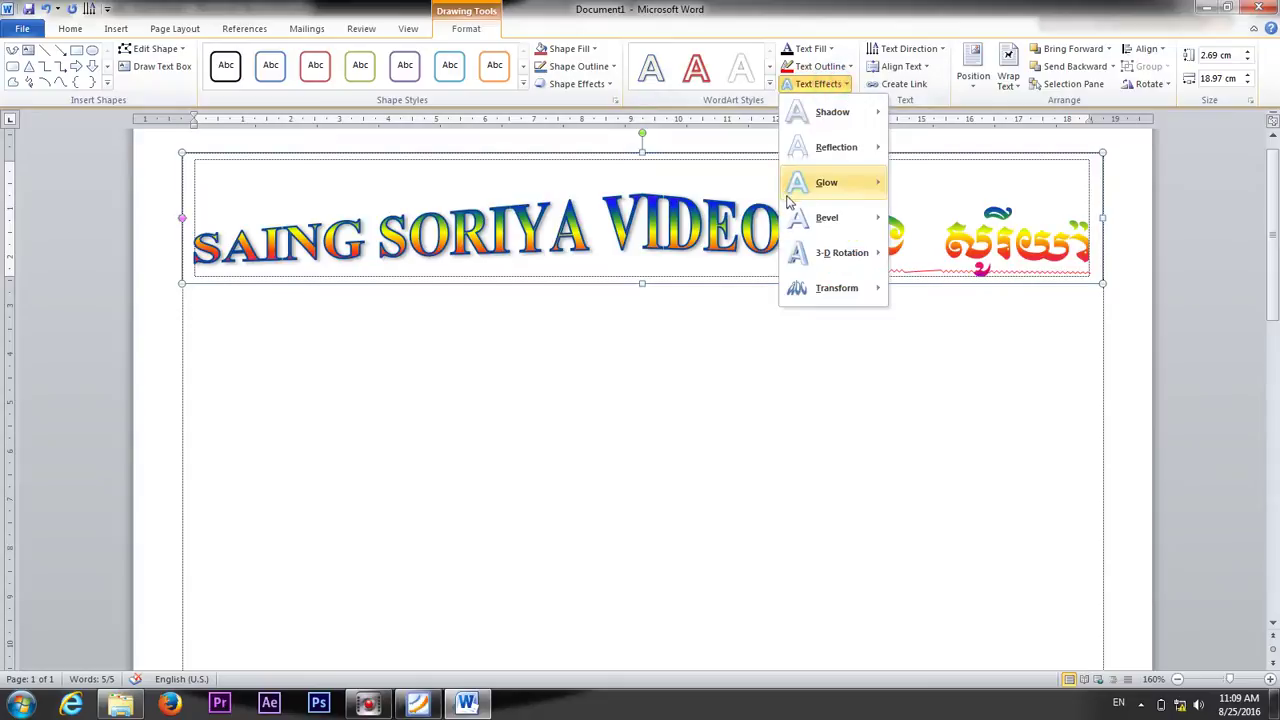
mouse_move(855, 115)
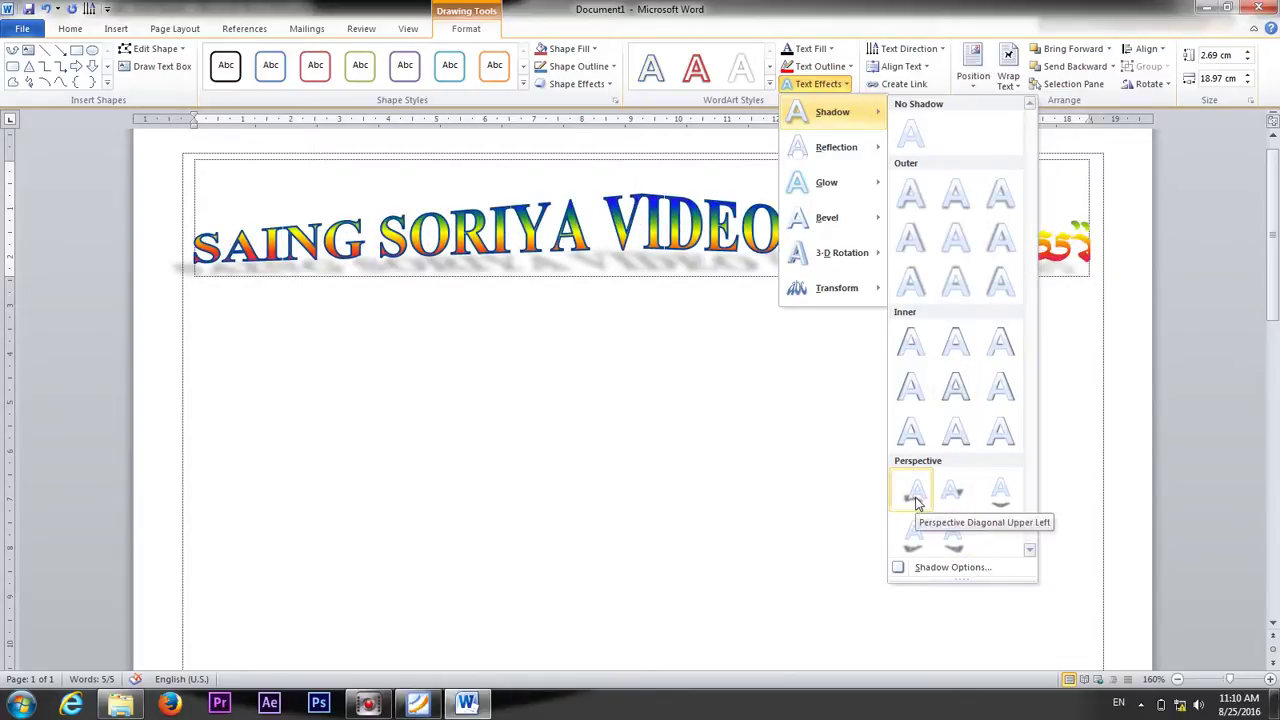
click(916, 502)
click(851, 100)
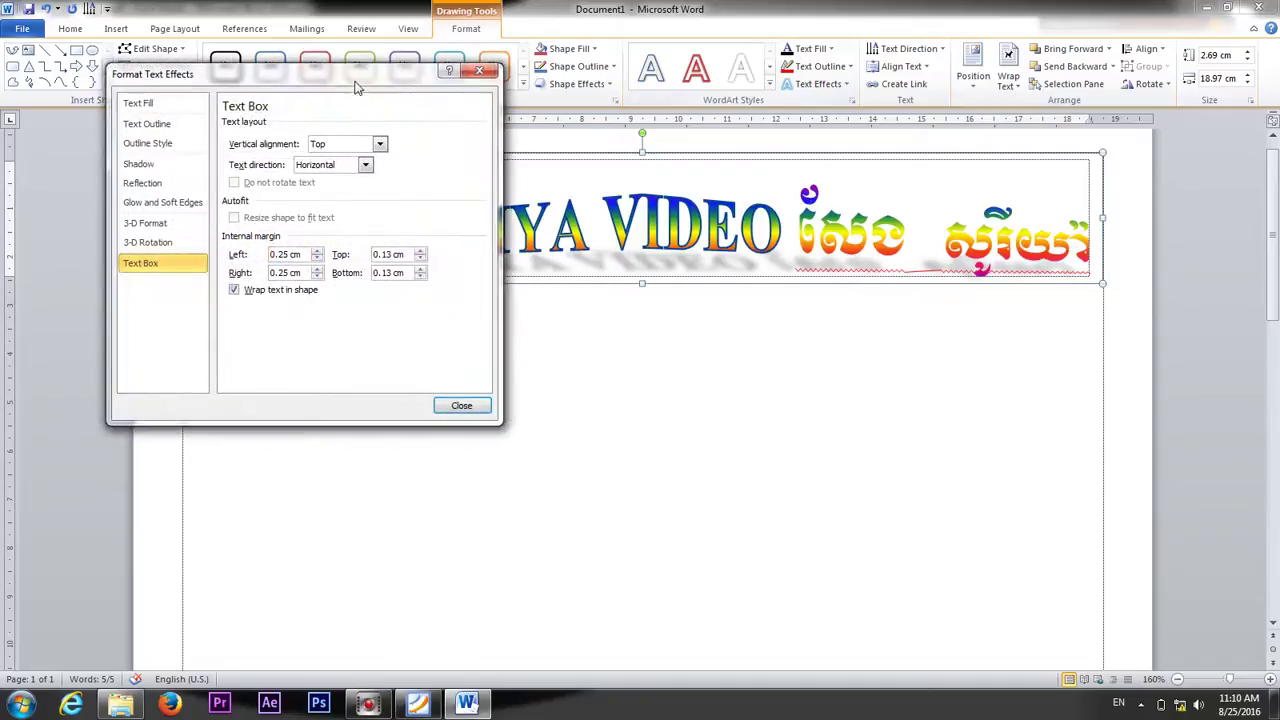
mouse_move(356, 88)
mouse_down()
mouse_move(1035, 185)
mouse_move(1012, 313)
mouse_up()
click(826, 390)
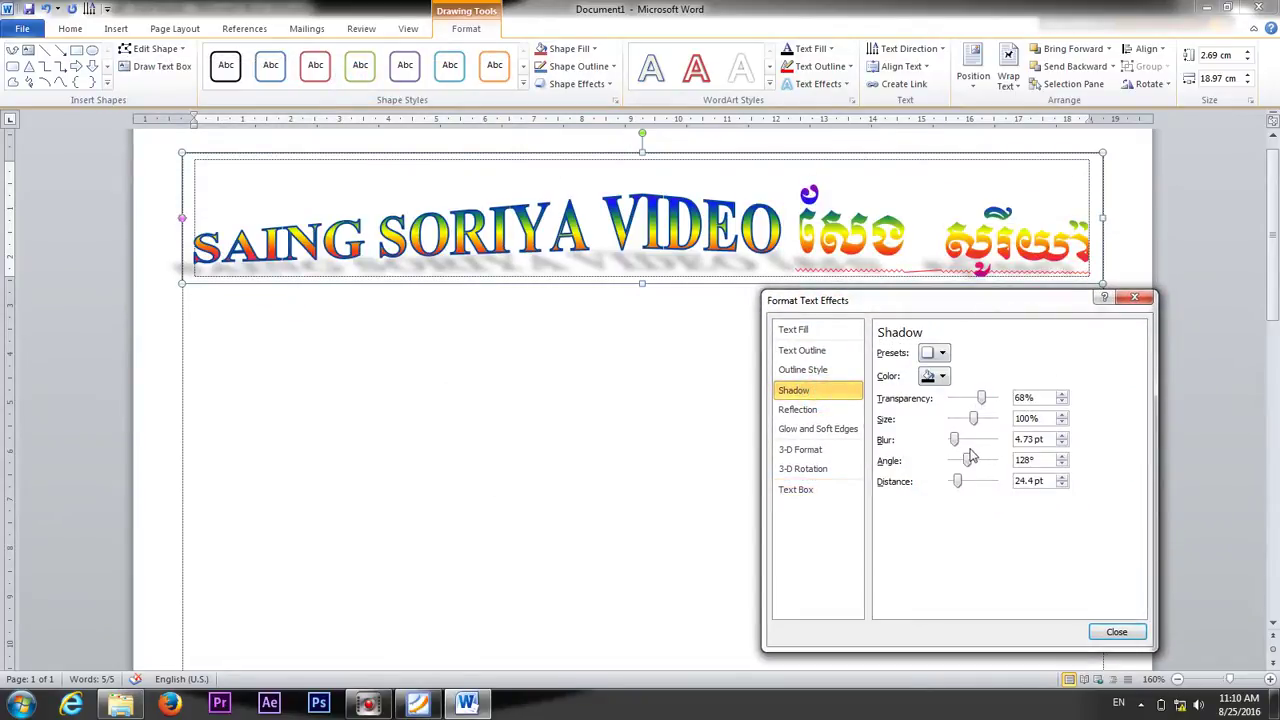
drag(959, 484, 957, 486)
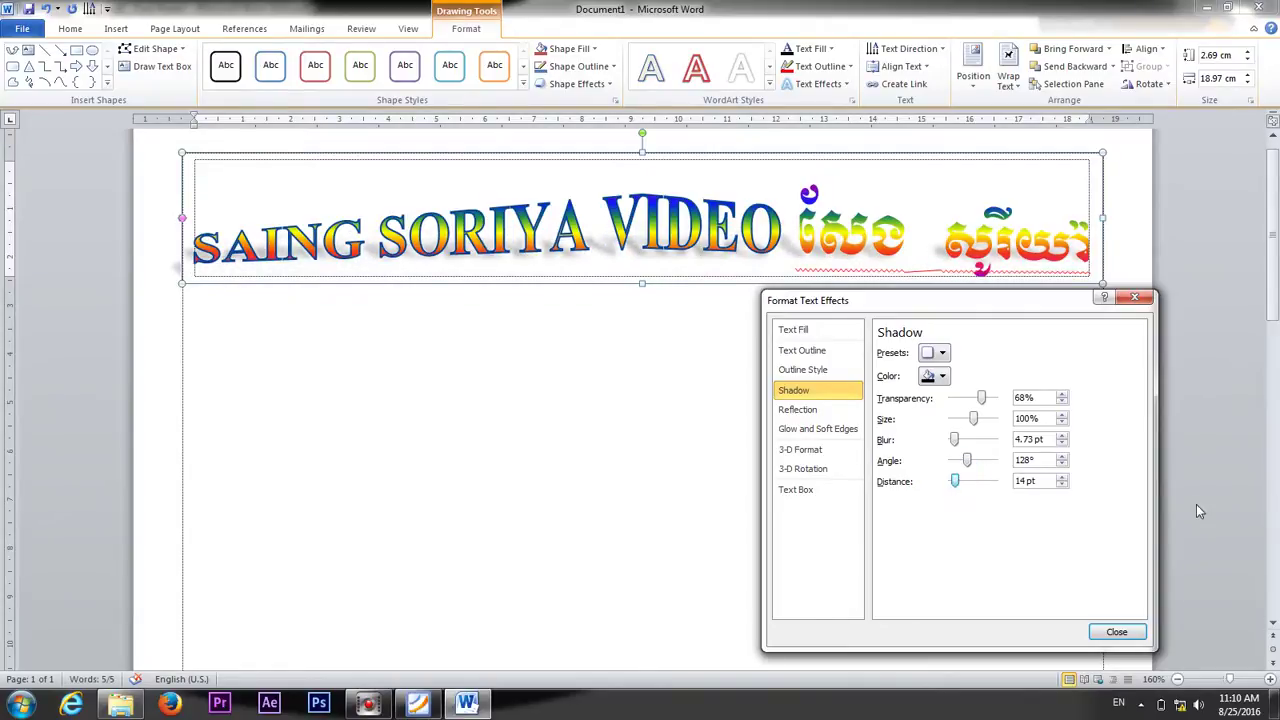
click(1118, 632)
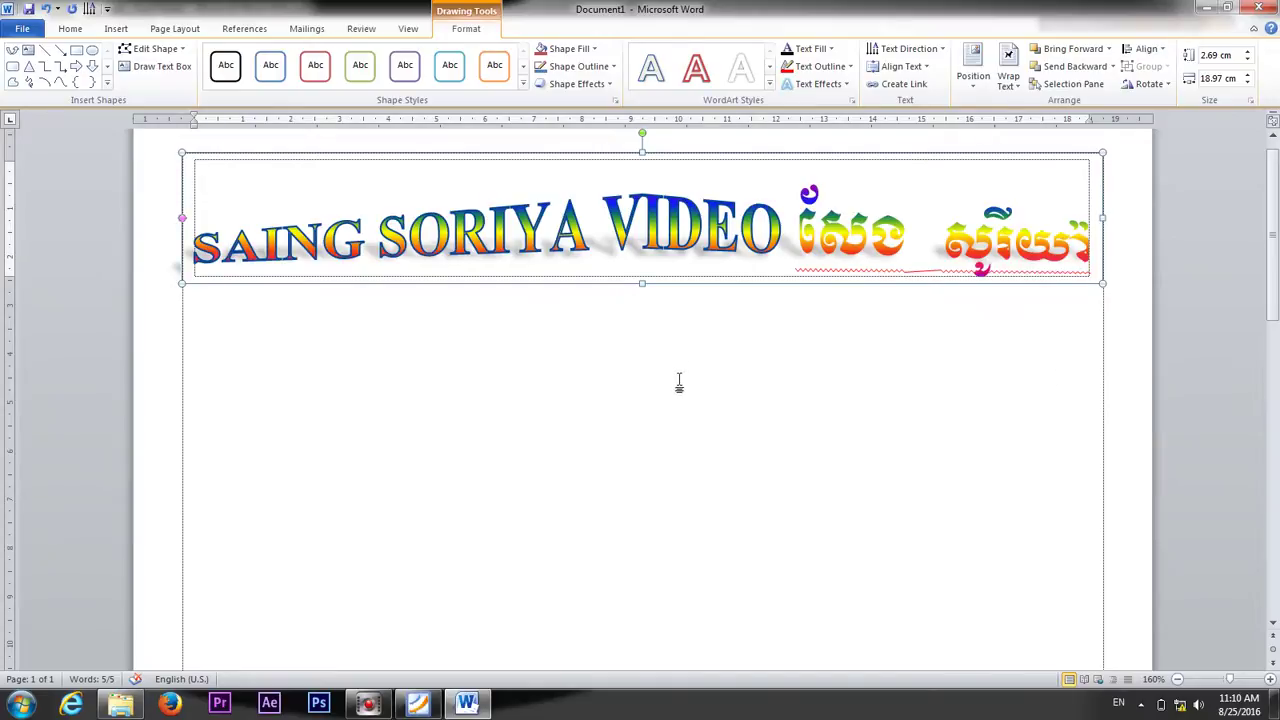
click(418, 704)
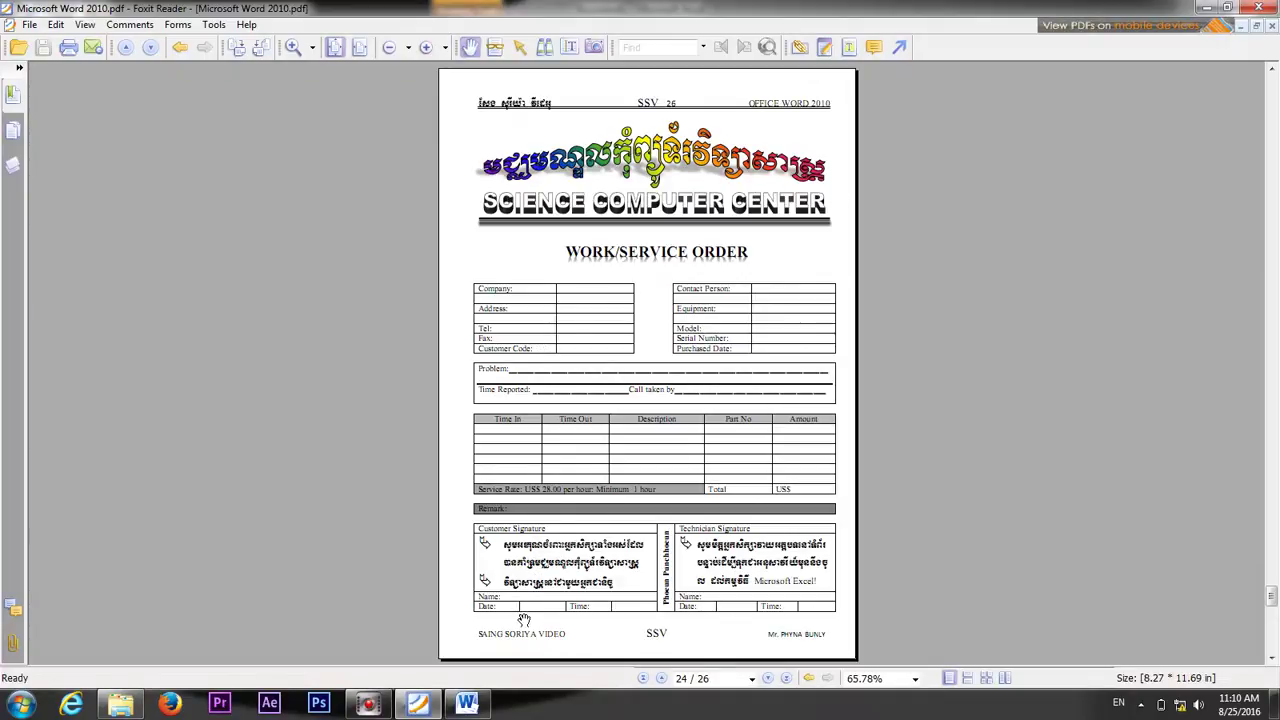
Back in Word, insert a second WordArt box in the first gallery style.
click(466, 704)
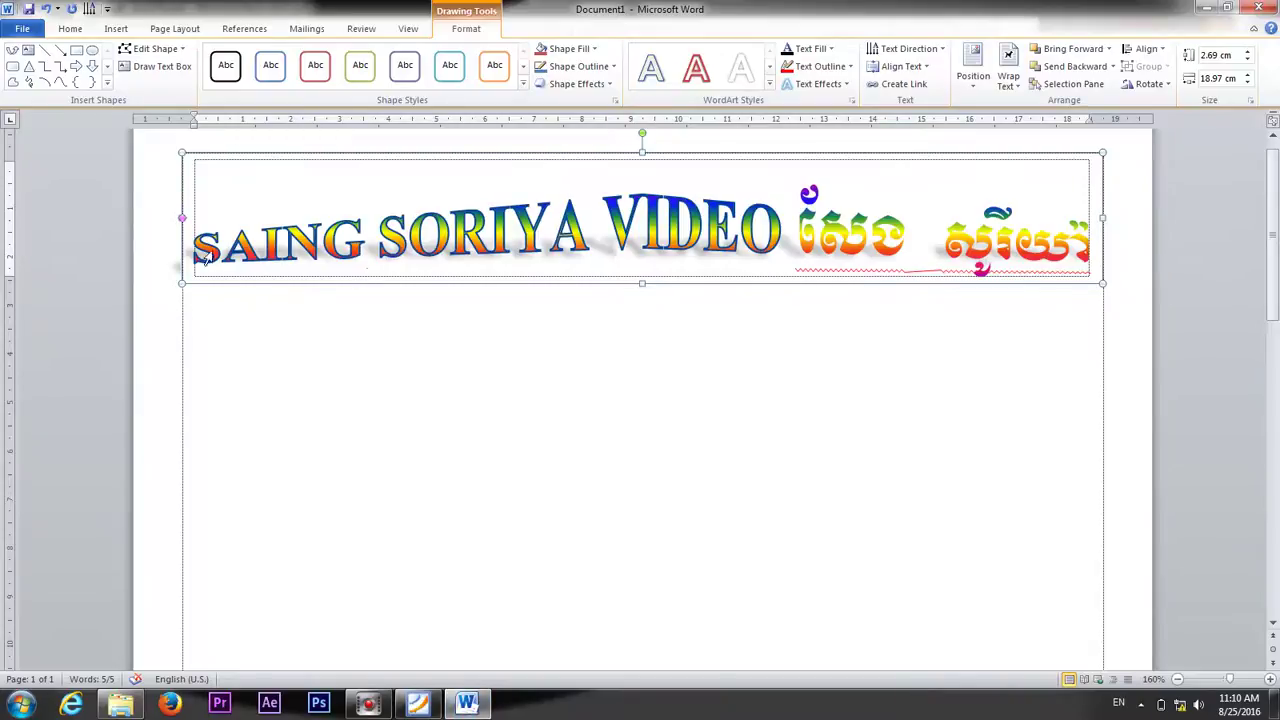
click(70, 28)
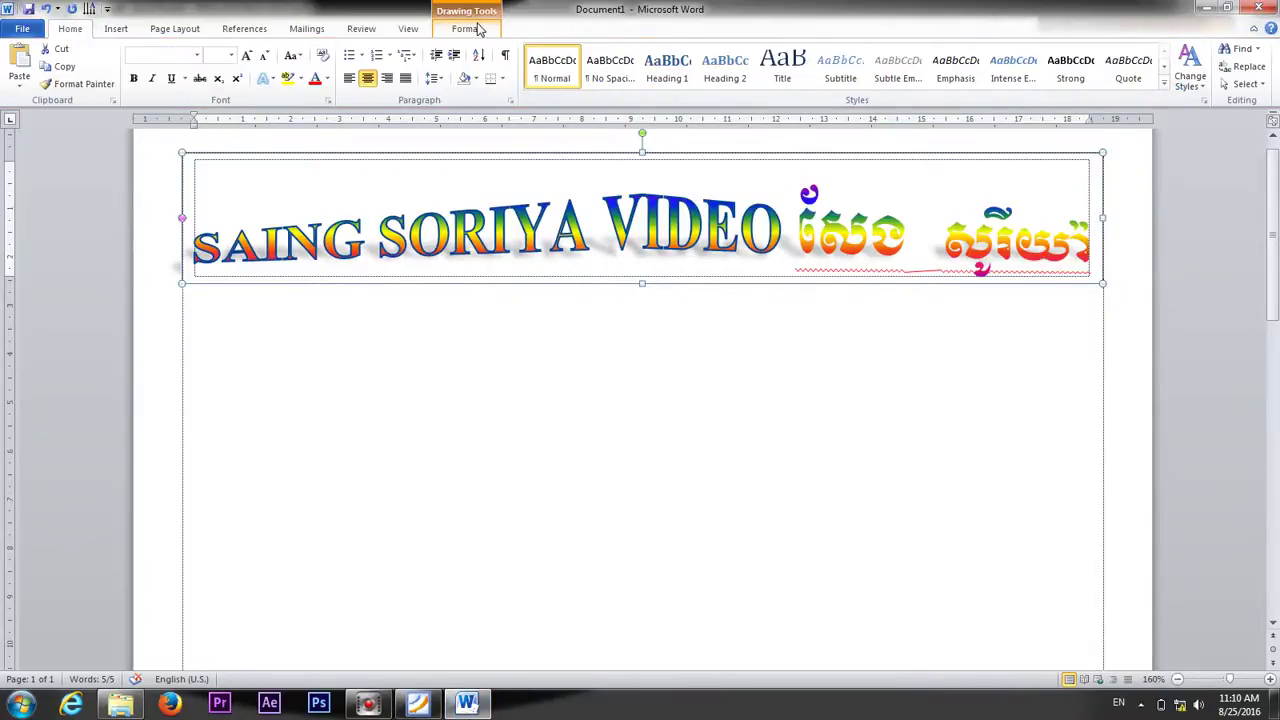
click(107, 8)
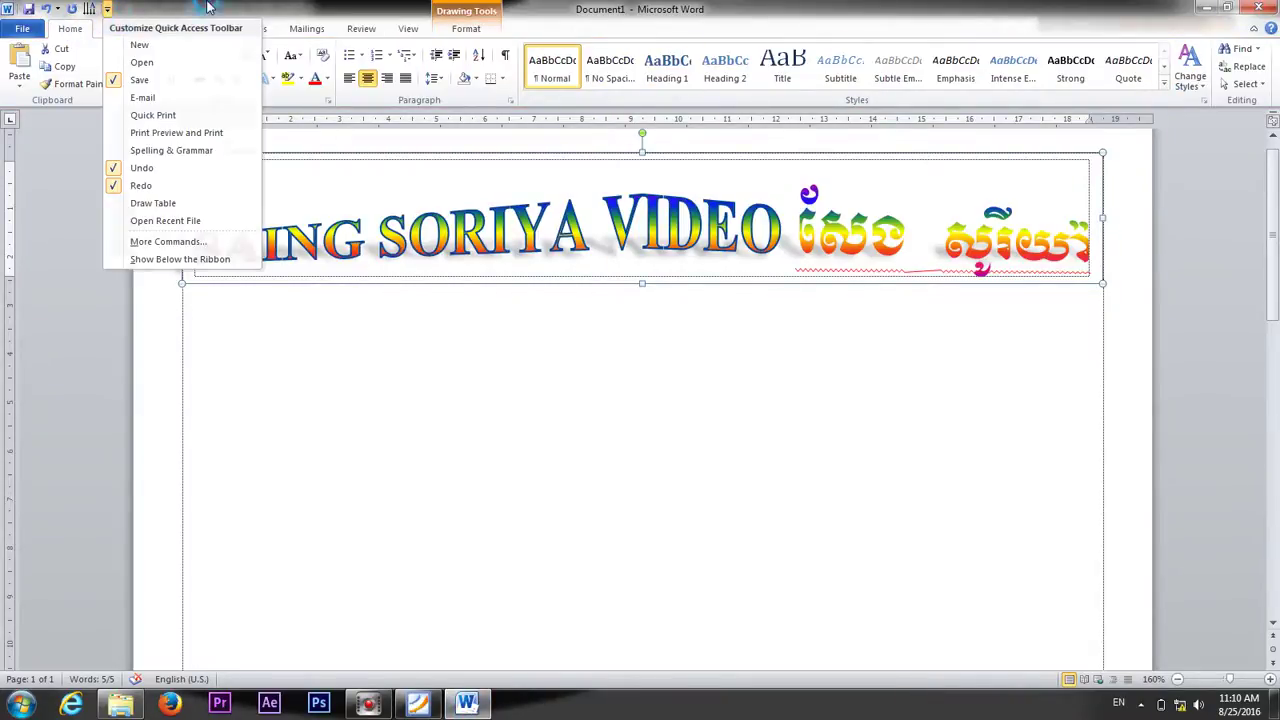
click(116, 28)
click(762, 64)
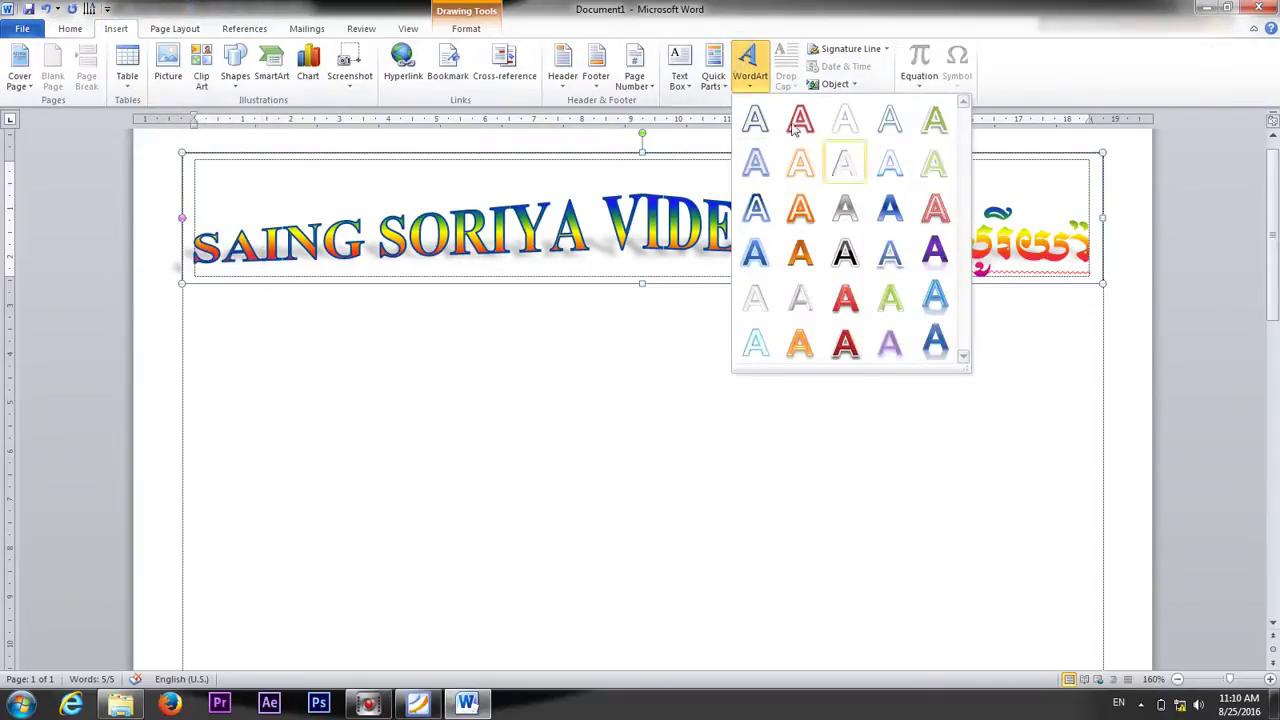
click(755, 120)
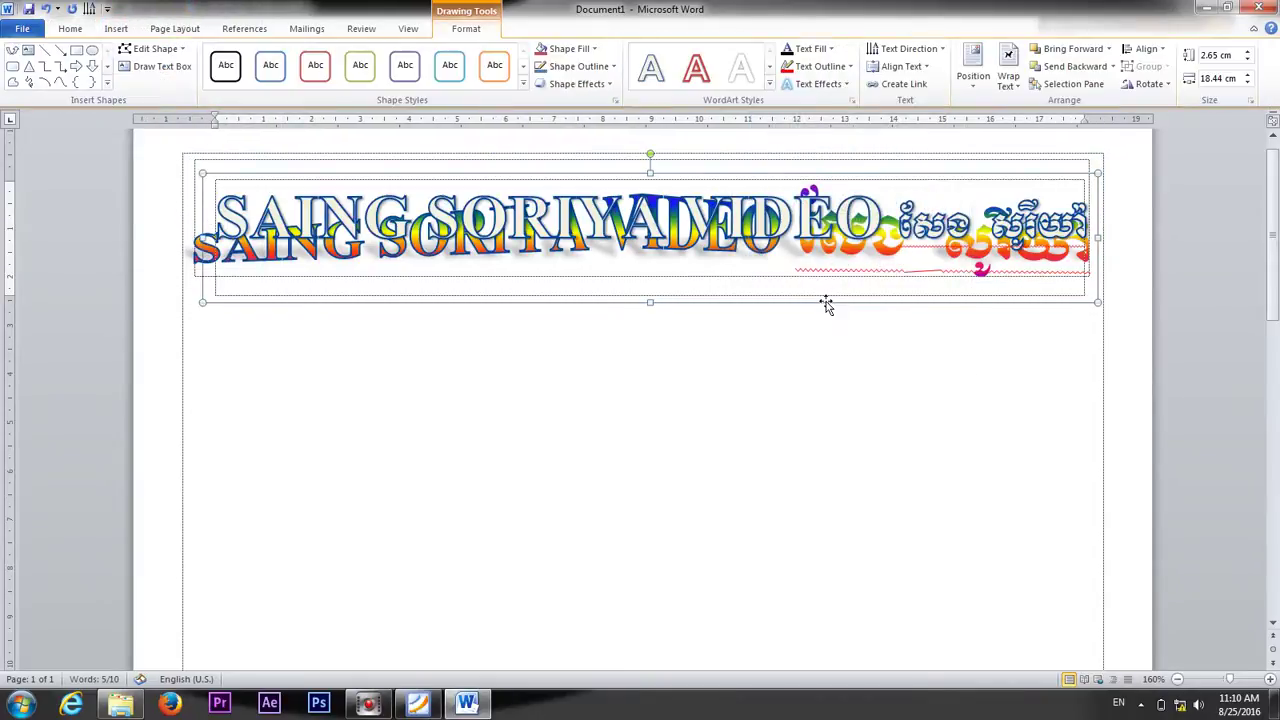
Move the new WordArt below the rainbow line and delete its Khmer words.
drag(747, 304, 747, 467)
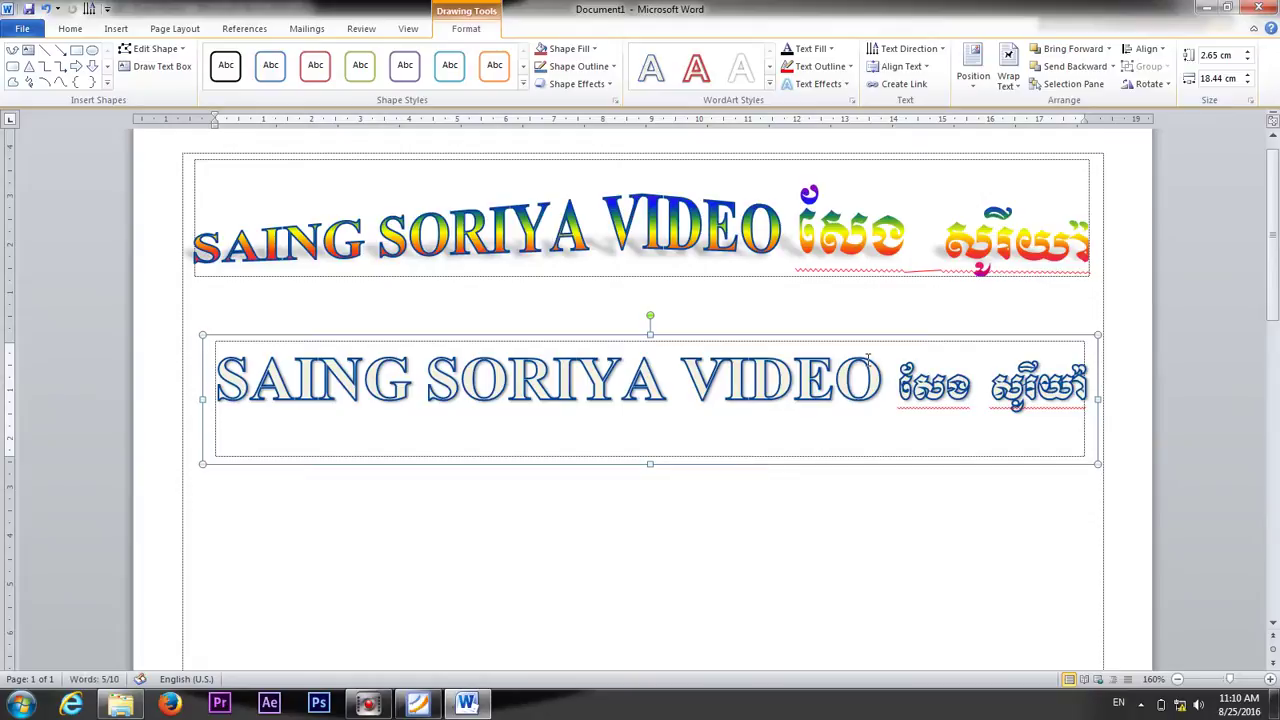
drag(883, 376, 1088, 405)
click(1074, 414)
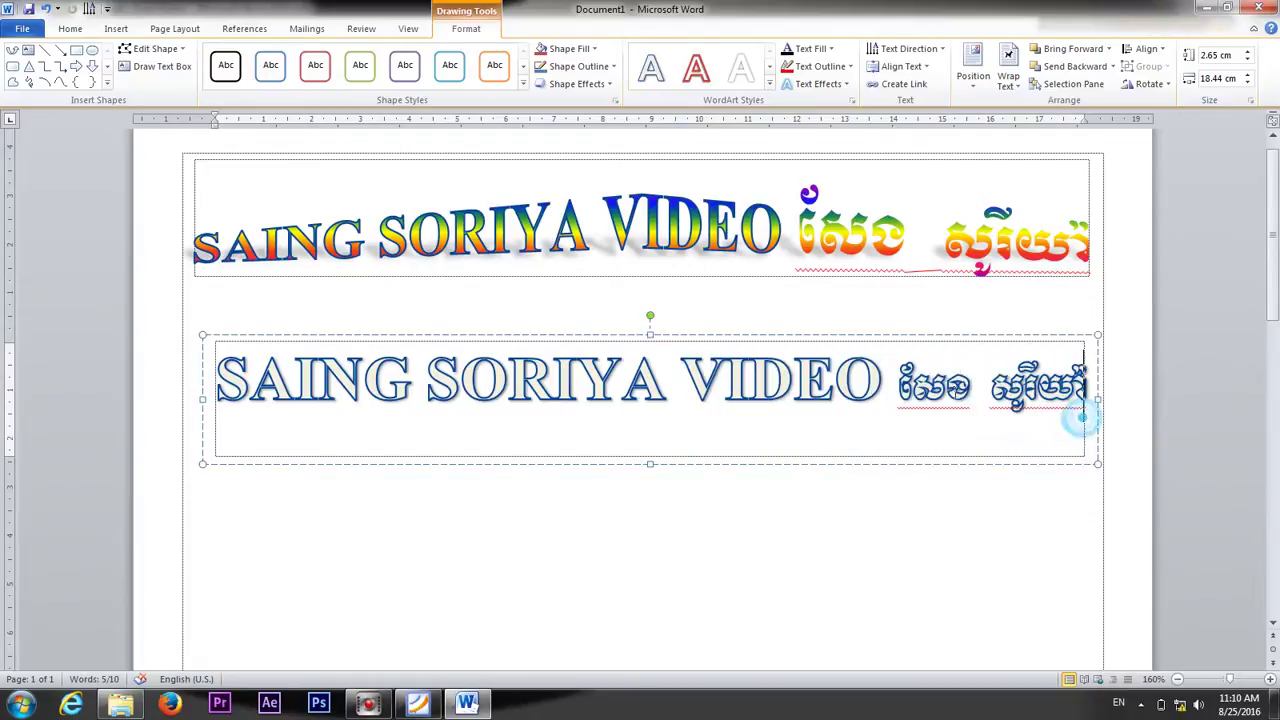
drag(889, 388, 1086, 400)
click(1085, 398)
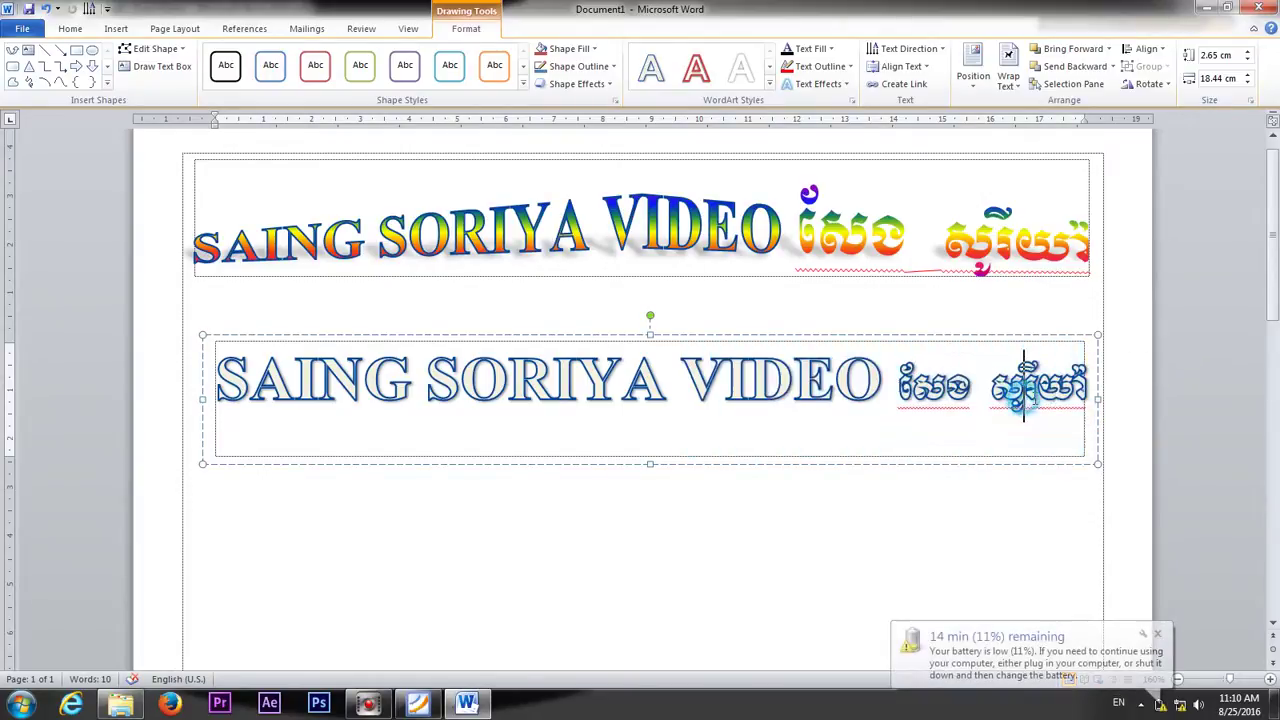
key(BackSpace)
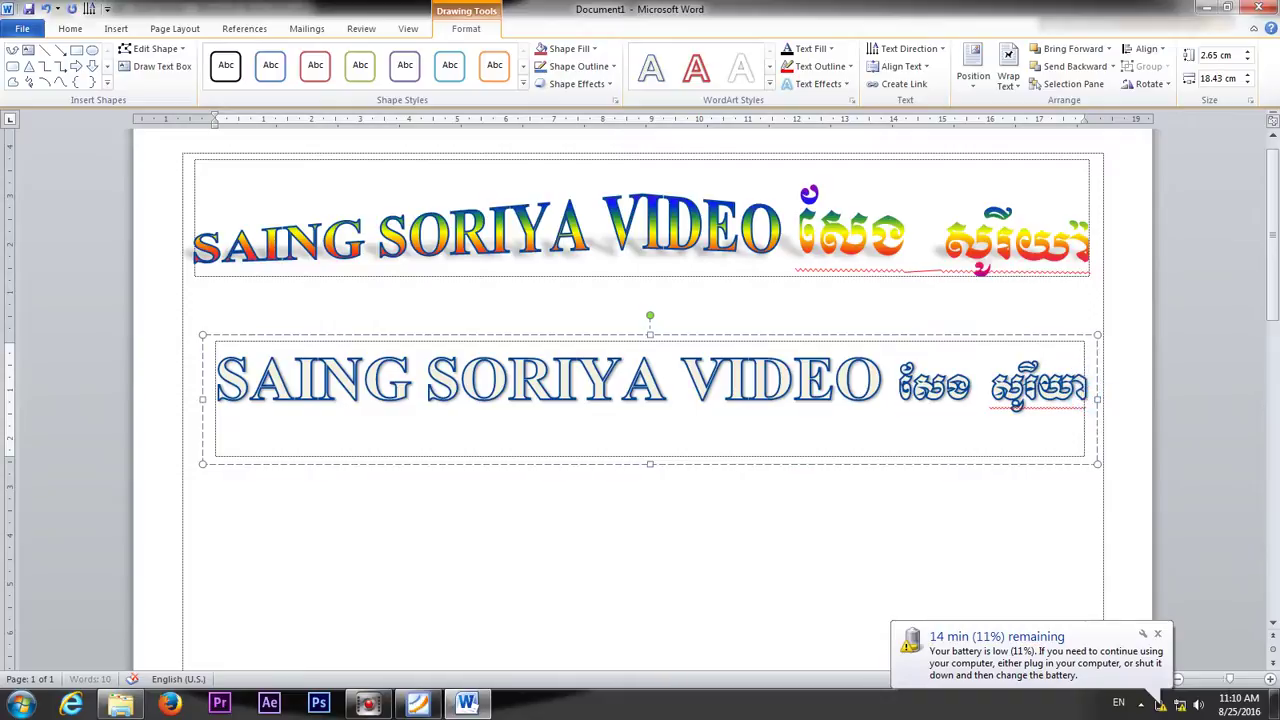
key(BackSpace)
key(BackSpace)
key(BackSpace)
key(BackSpace)
key(BackSpace)
key(BackSpace)
key(BackSpace)
key(BackSpace)
key(BackSpace)
key(BackSpace)
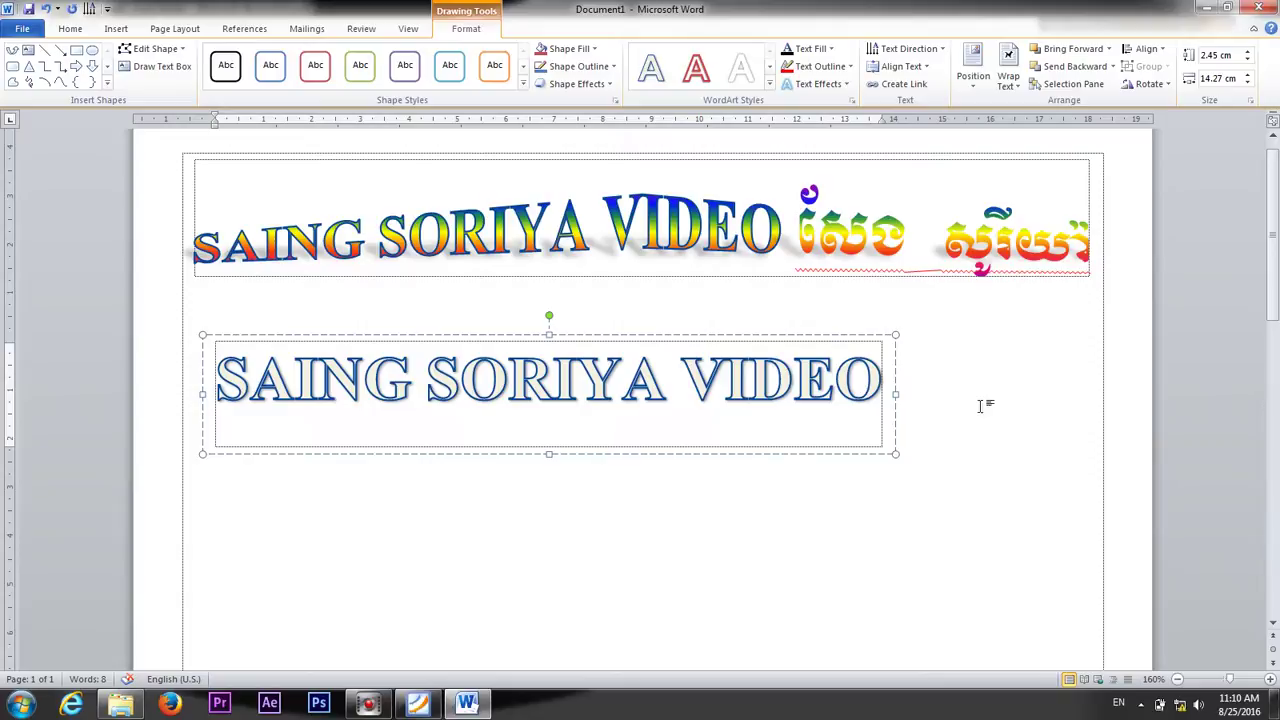
Give it a light fill with black outline and widen the box to 18.54 cm.
click(895, 428)
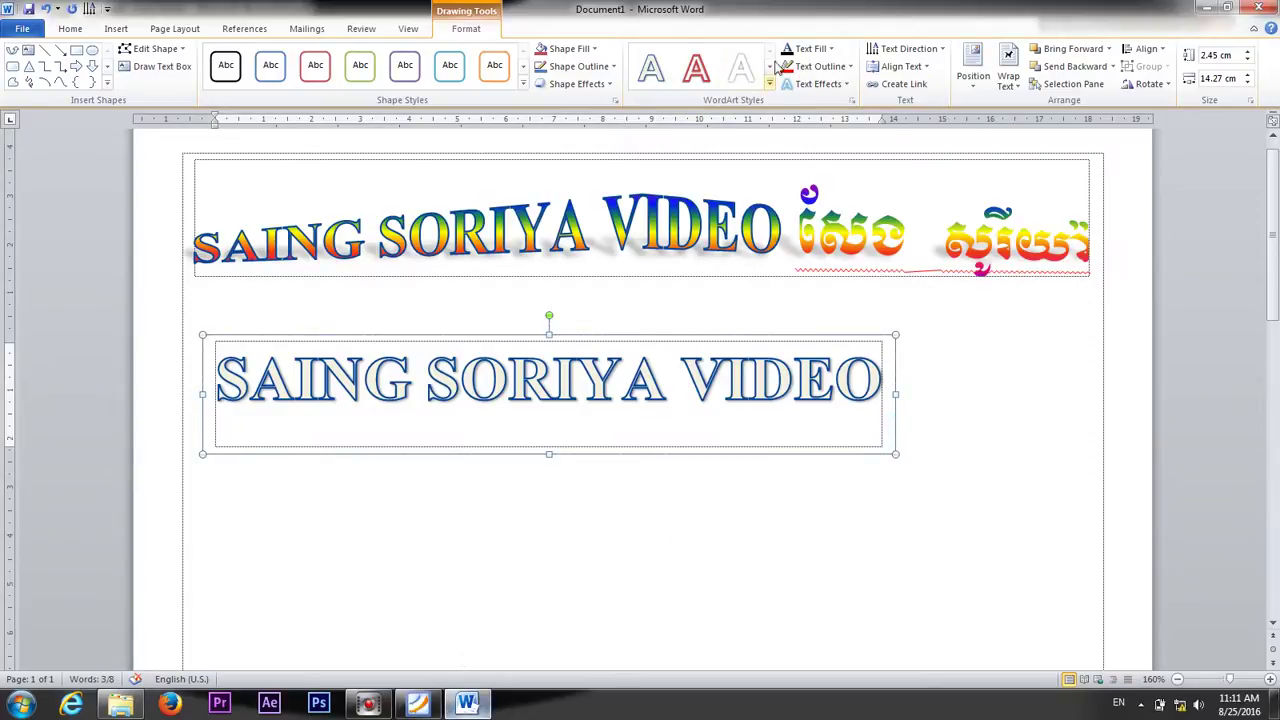
mouse_move(418, 703)
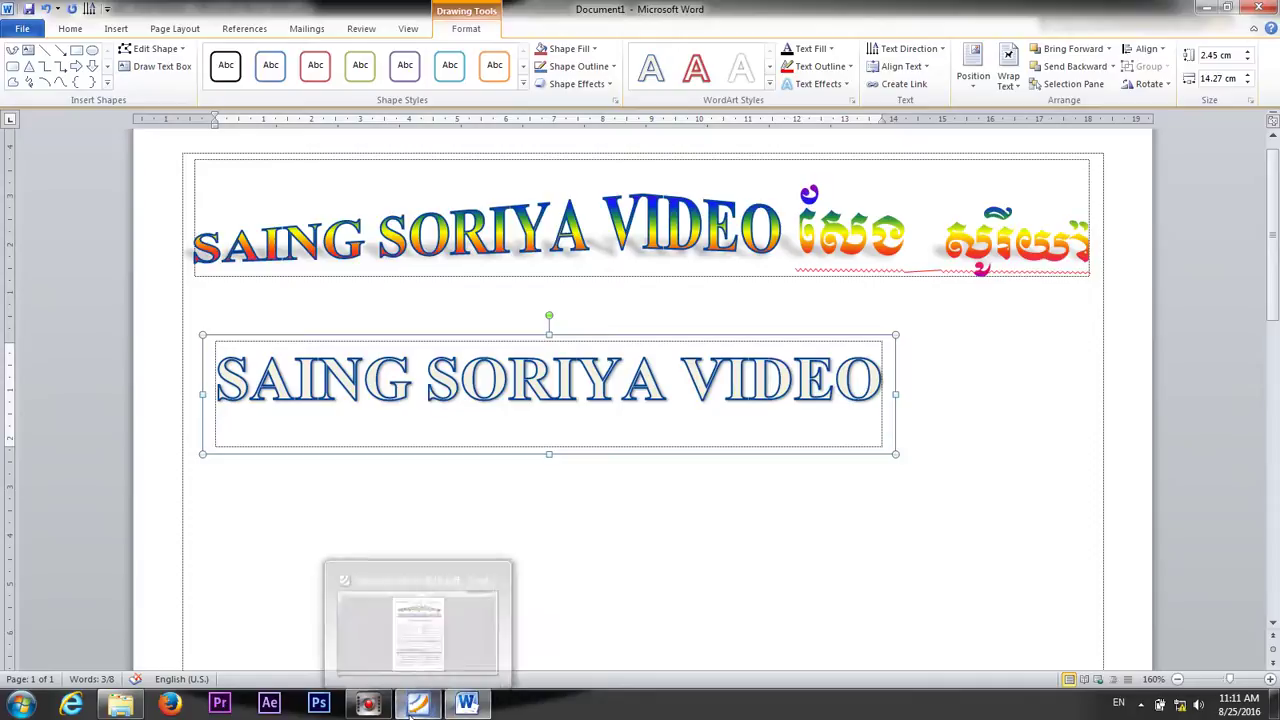
mouse_move(383, 632)
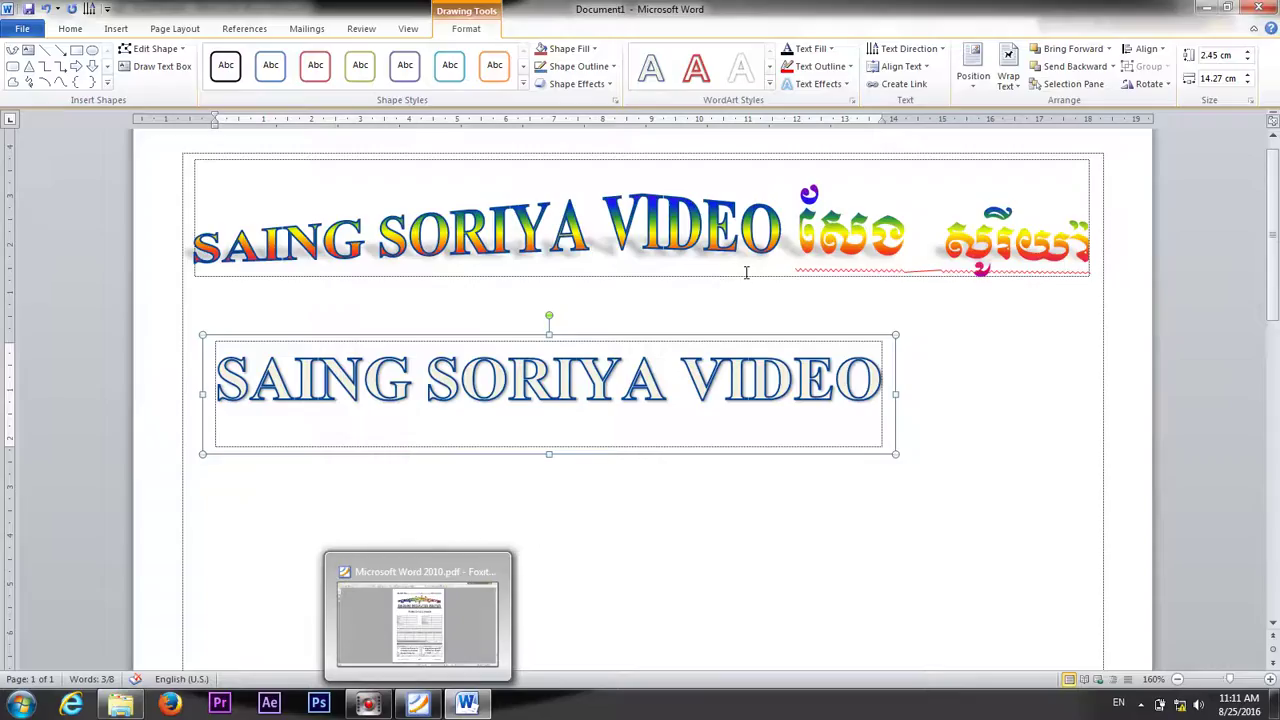
click(845, 67)
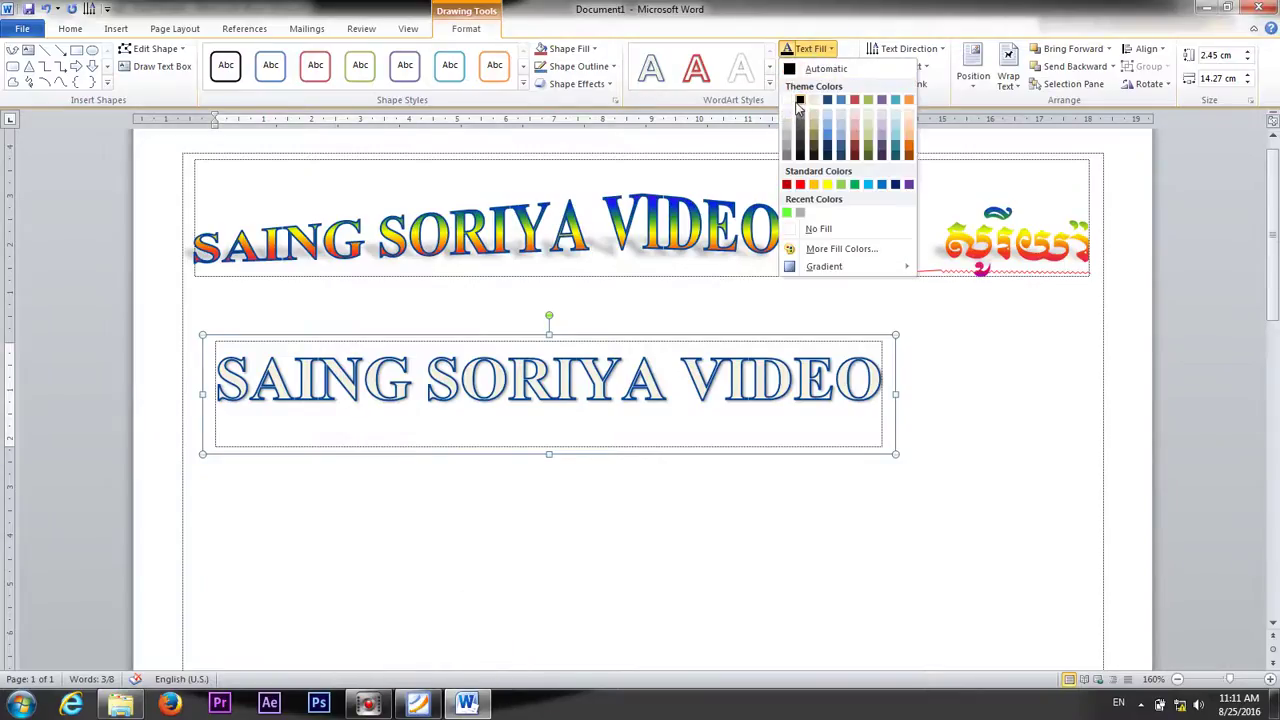
click(800, 105)
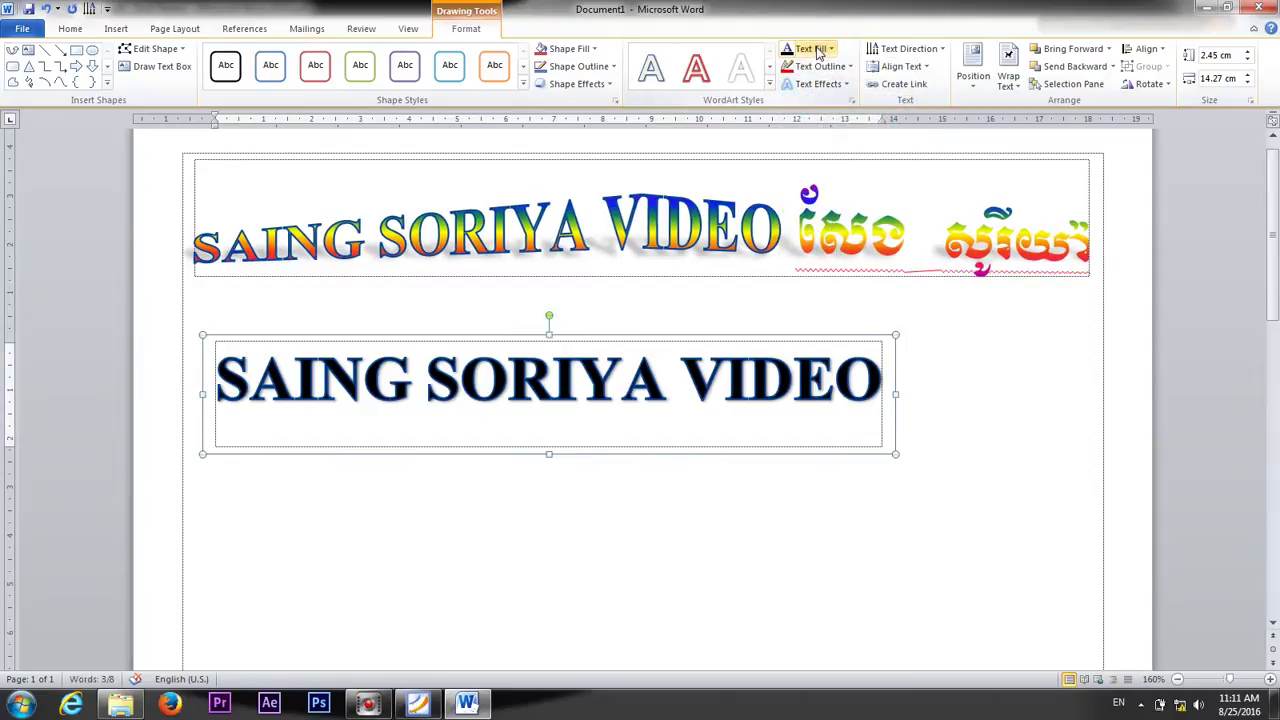
click(825, 50)
click(822, 66)
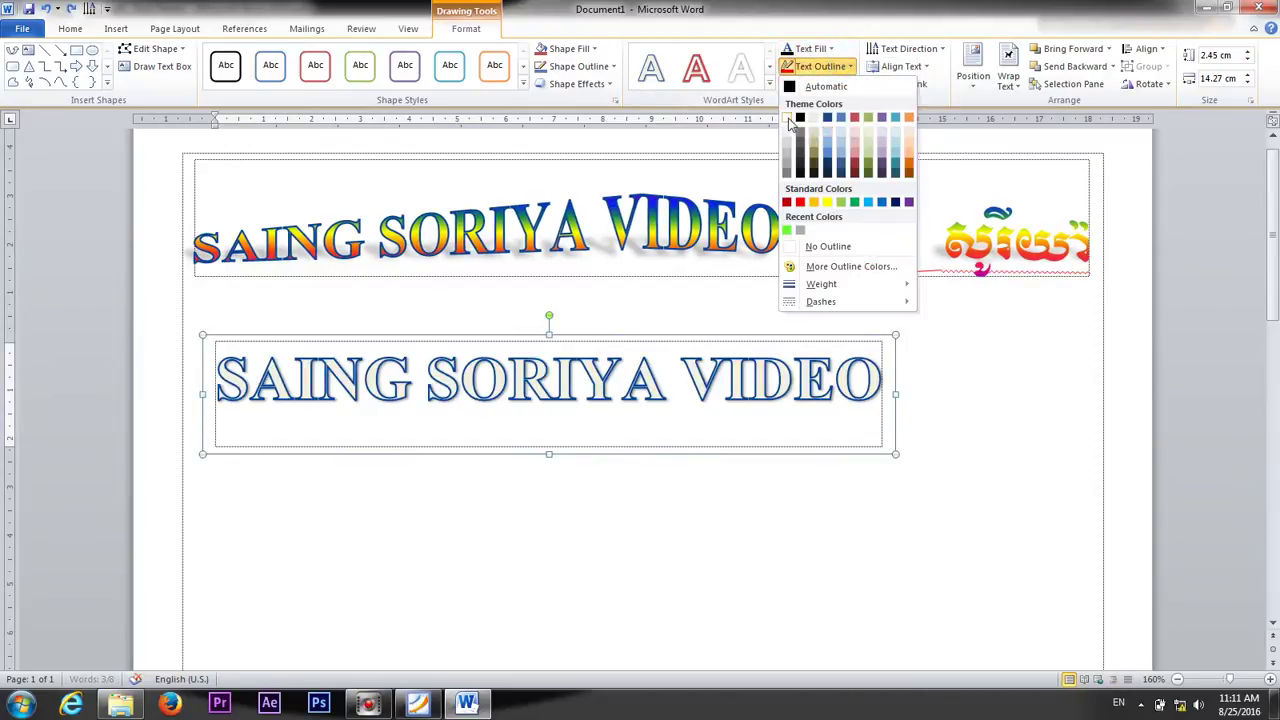
click(799, 119)
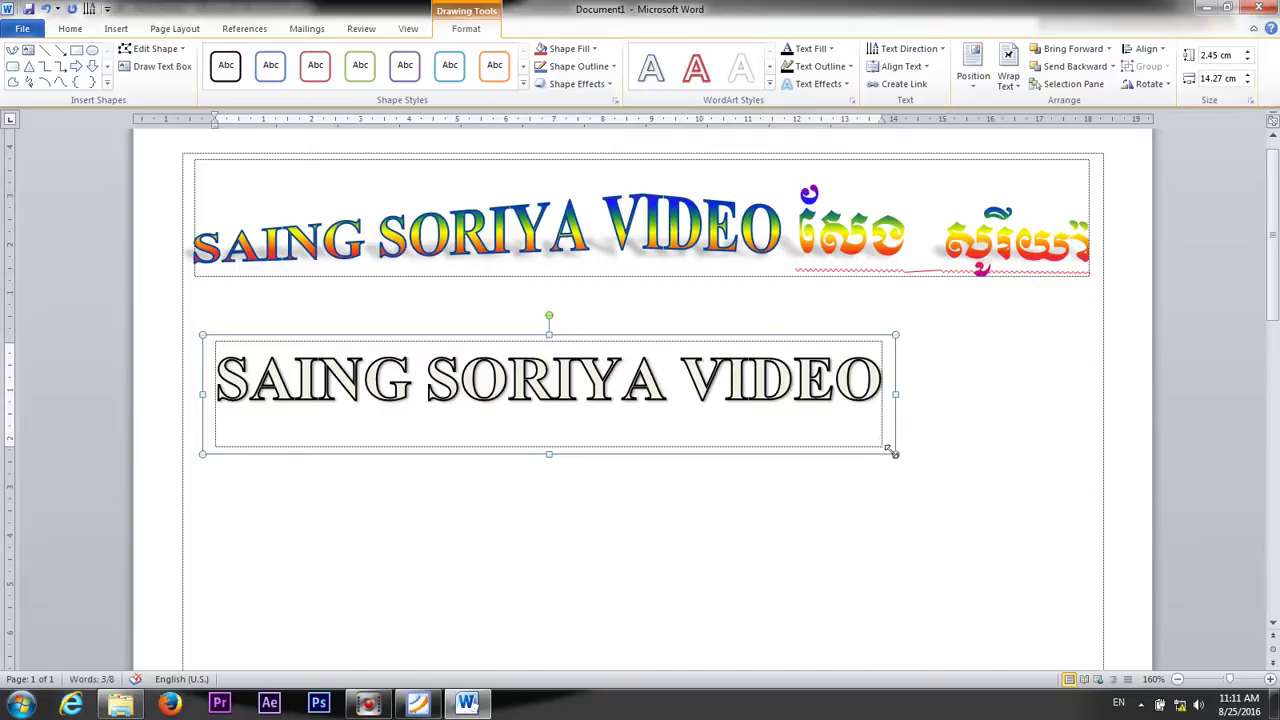
drag(893, 453, 1103, 441)
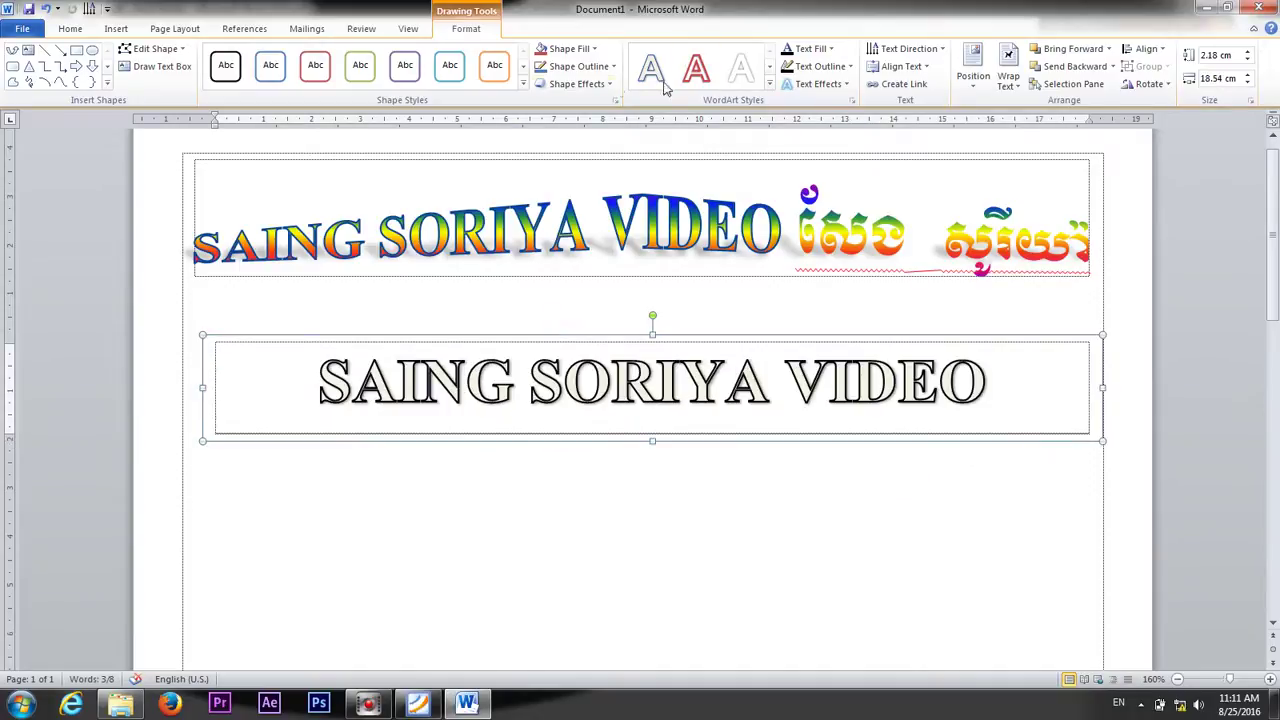
click(818, 84)
mouse_move(855, 290)
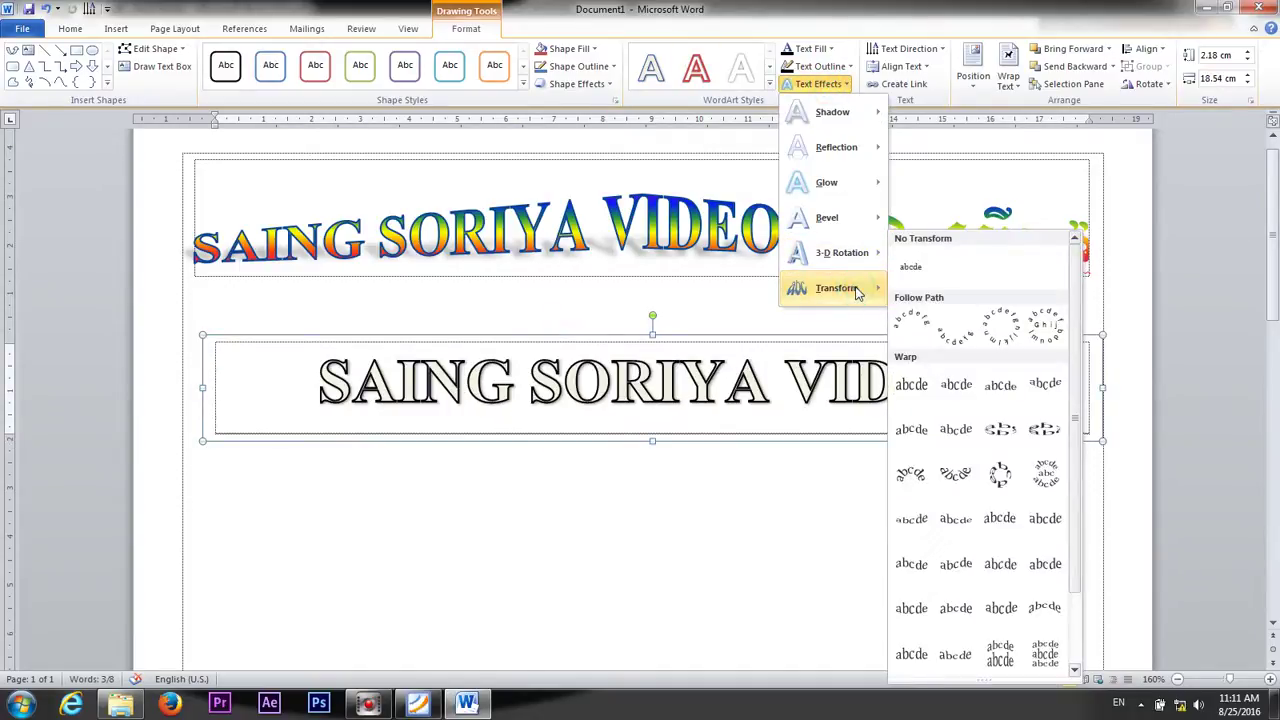
Apply the first Warp transform so the second SAING SORIYA VIDEO line fills its box.
click(911, 385)
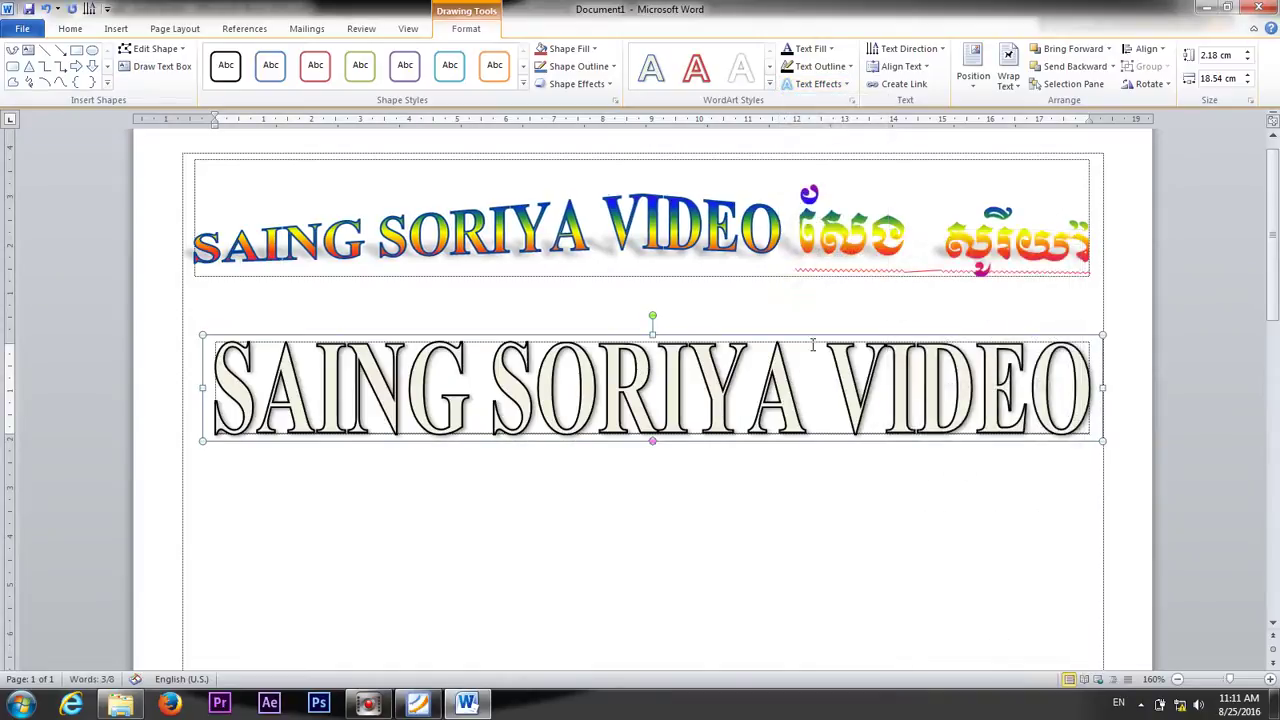
click(852, 101)
drag(905, 300, 964, 49)
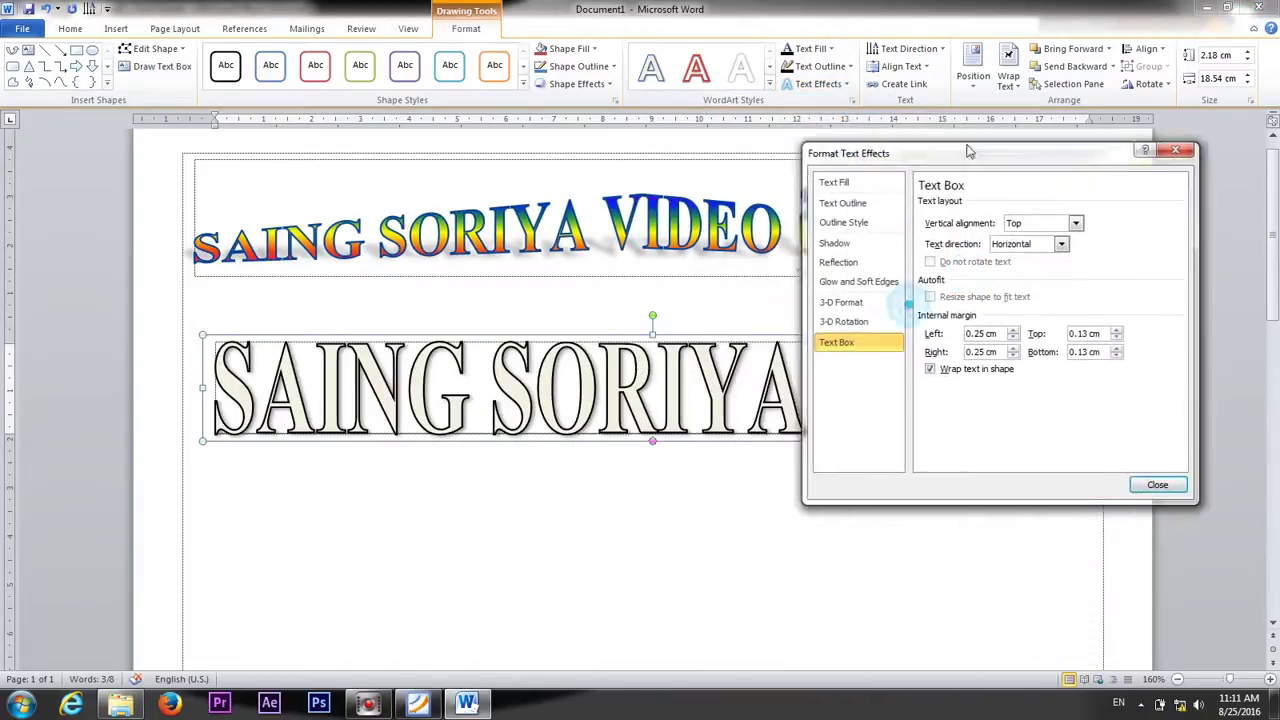
click(882, 220)
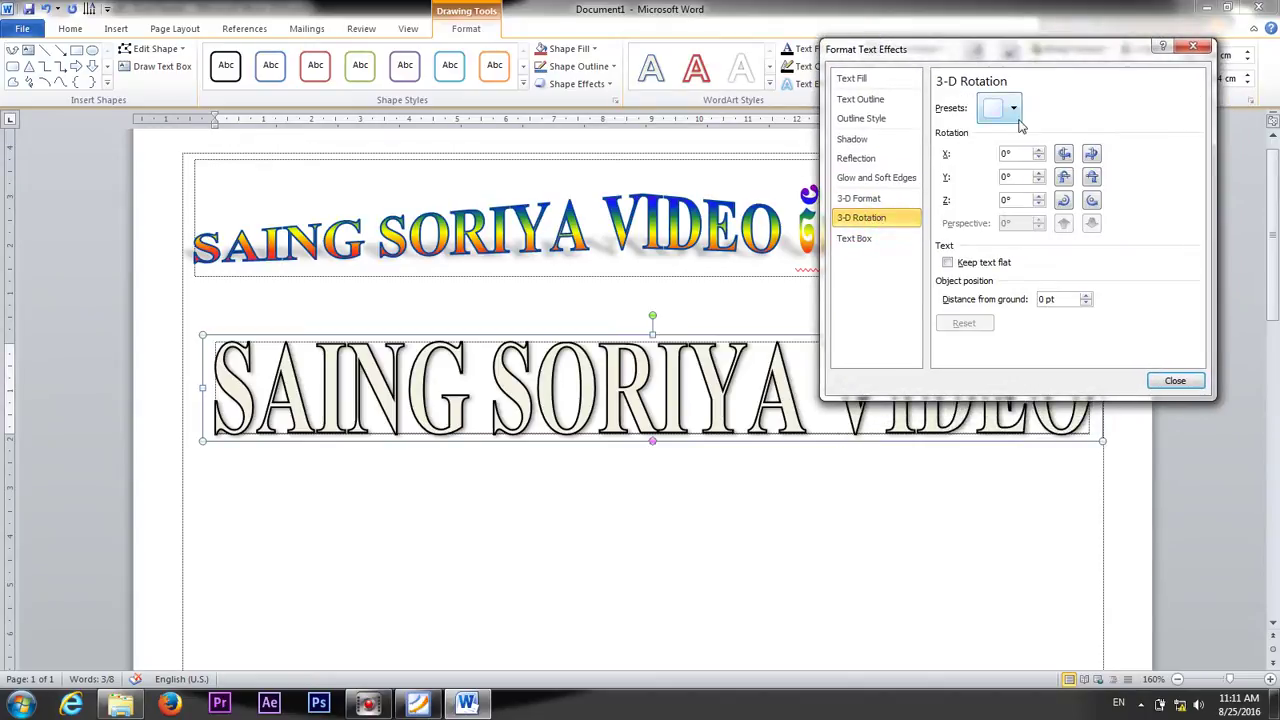
Give the letters a Circle top bevel (3 pt × 3 pt) in 3-D Format.
click(860, 198)
click(1008, 124)
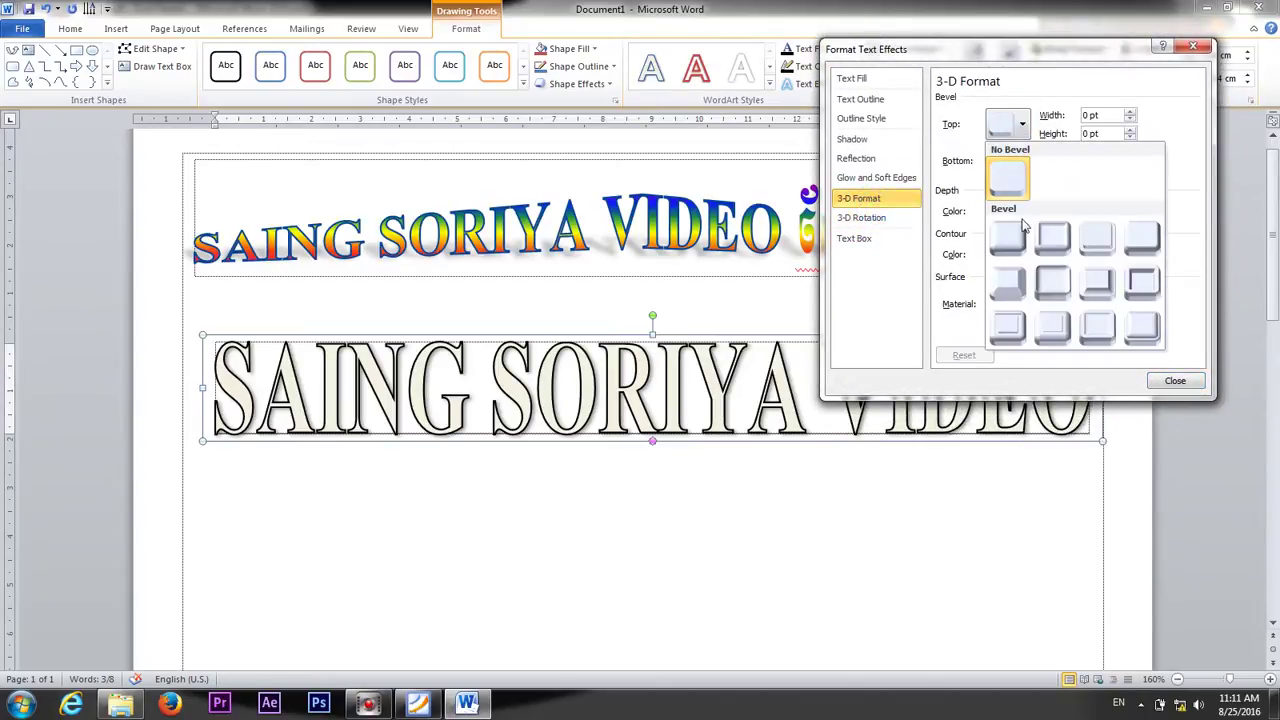
click(1142, 238)
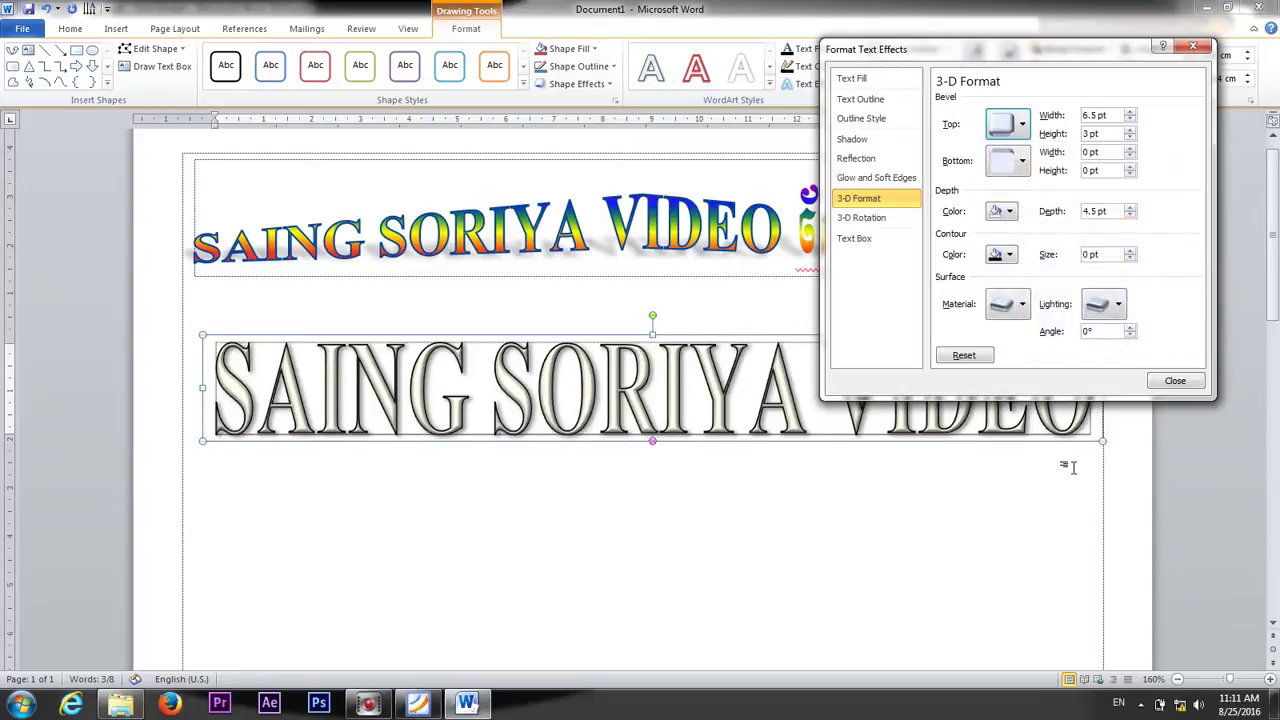
click(1026, 131)
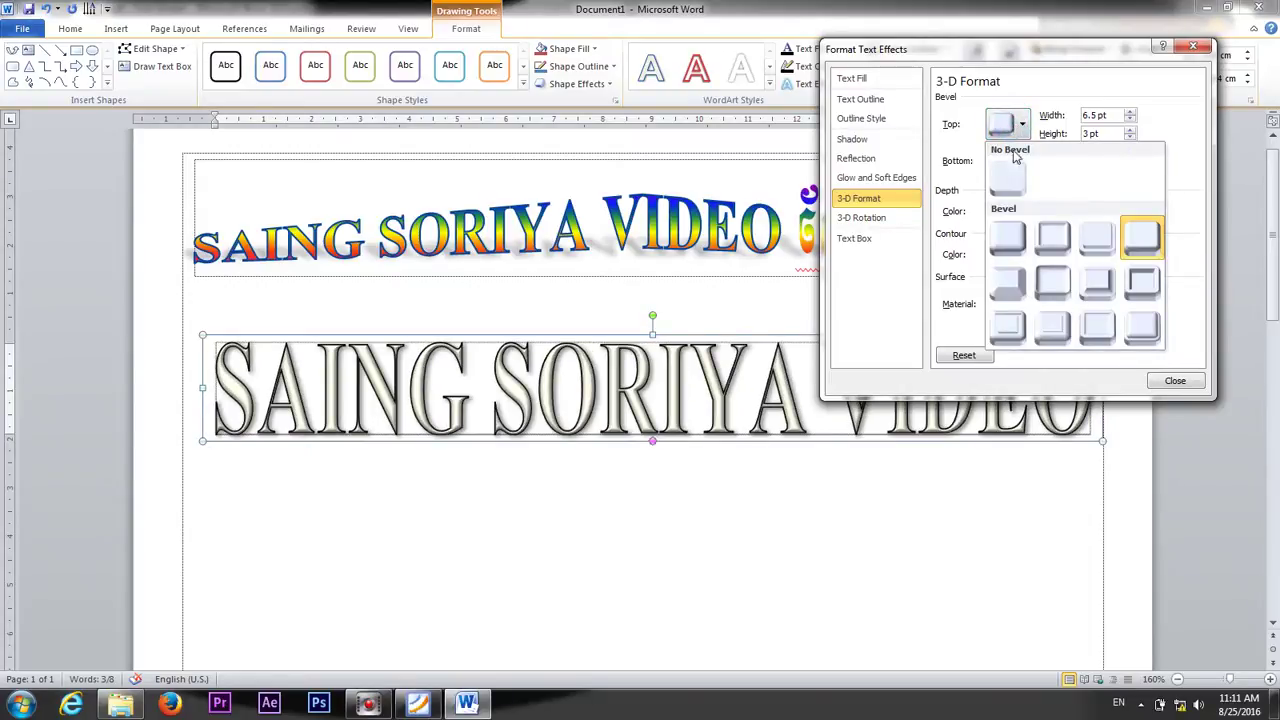
click(998, 245)
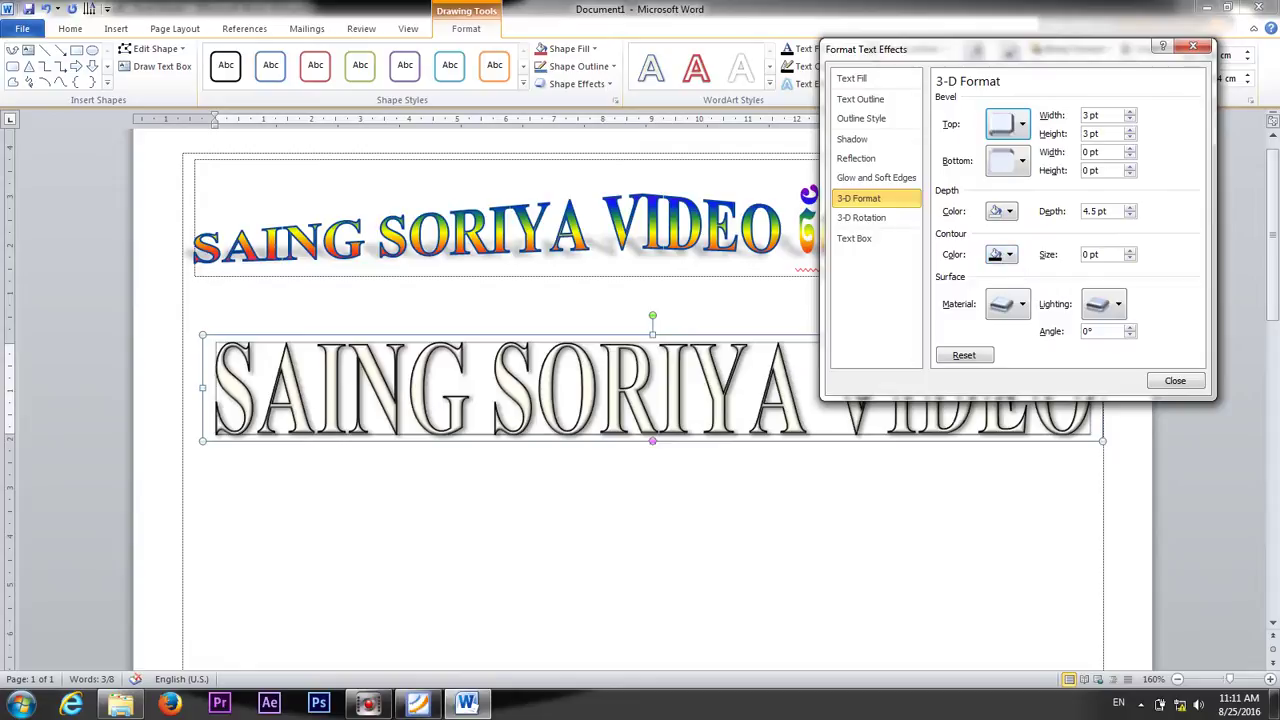
mouse_move(418, 704)
mouse_move(420, 640)
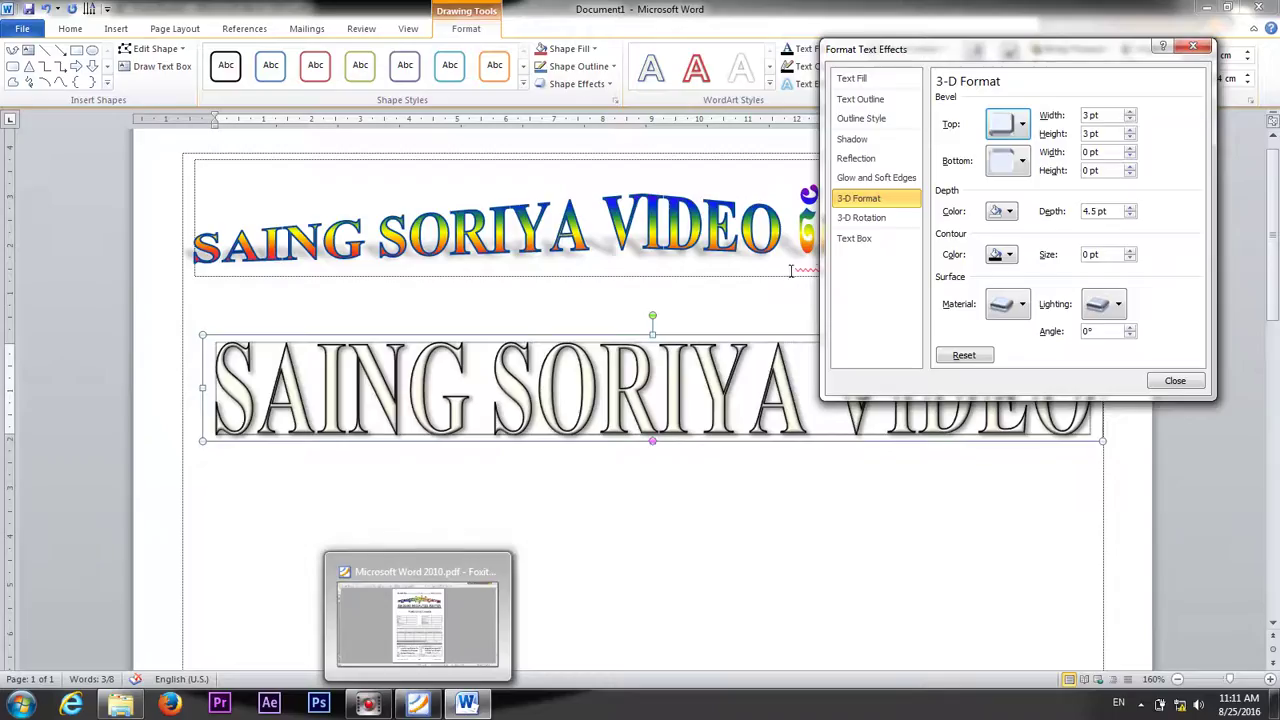
click(880, 217)
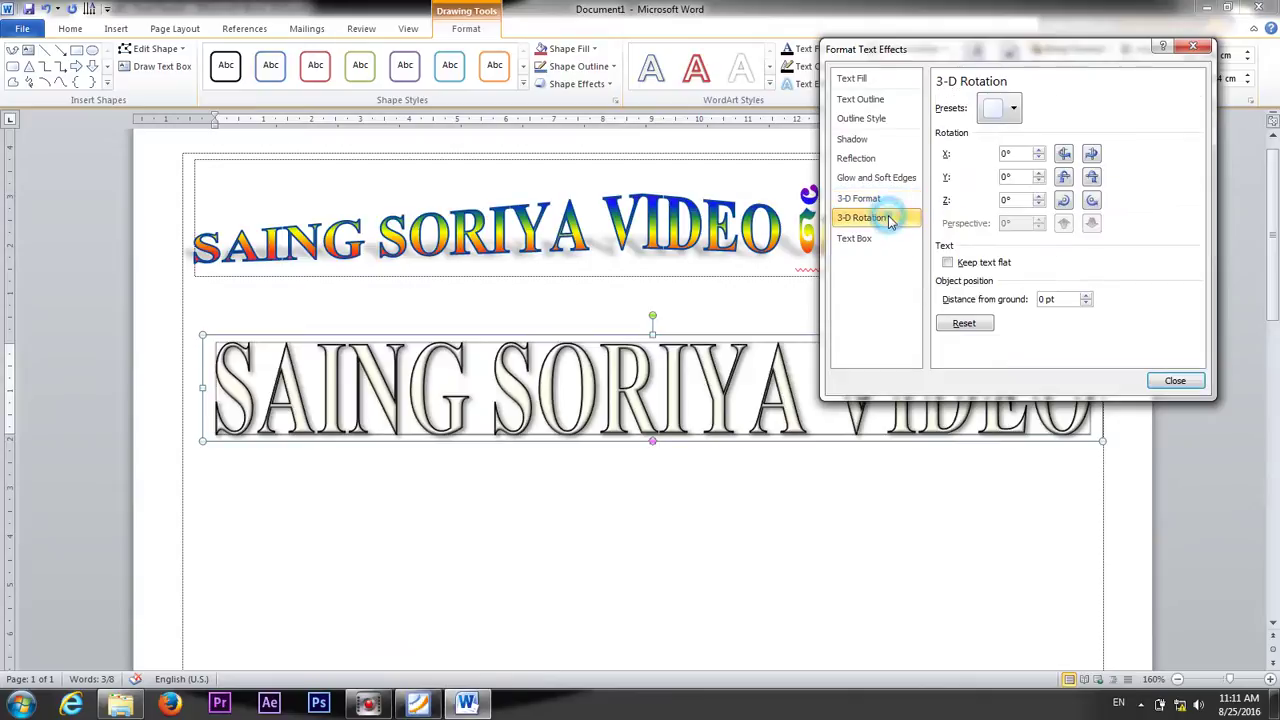
Remove the top bevel from the SAING SORIYA VIDEO letters.
click(1010, 106)
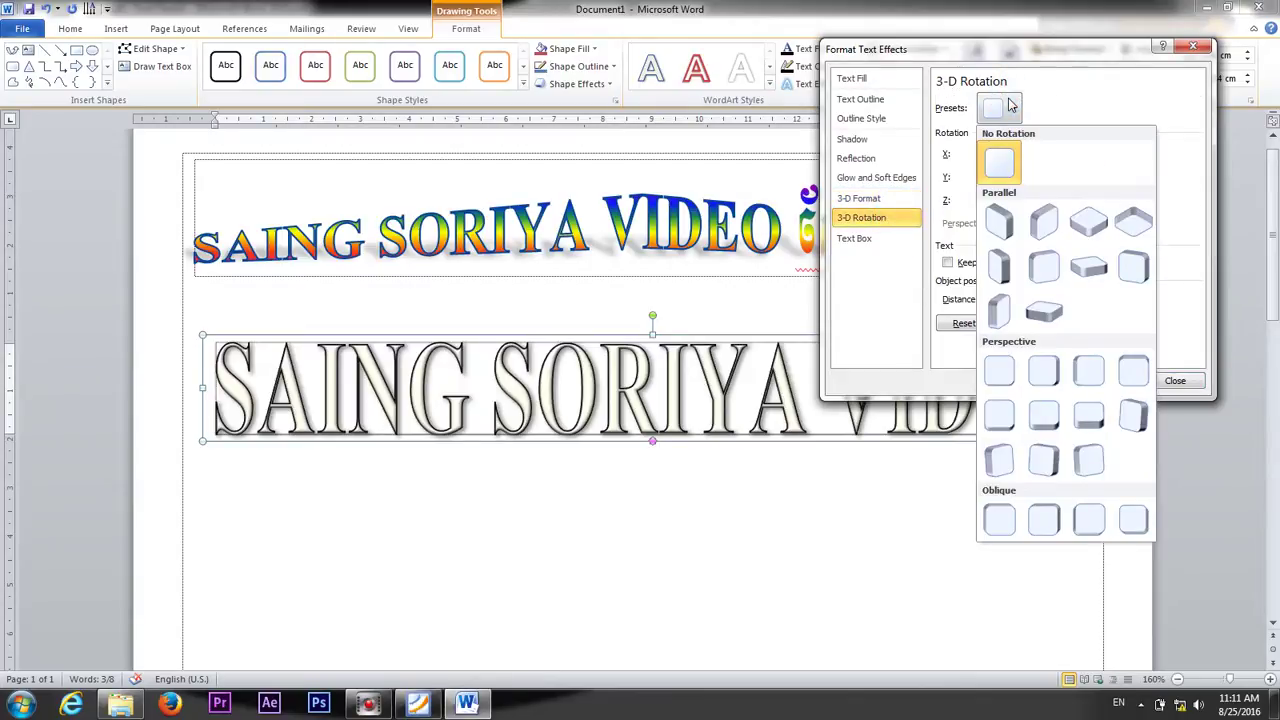
click(1010, 106)
click(858, 198)
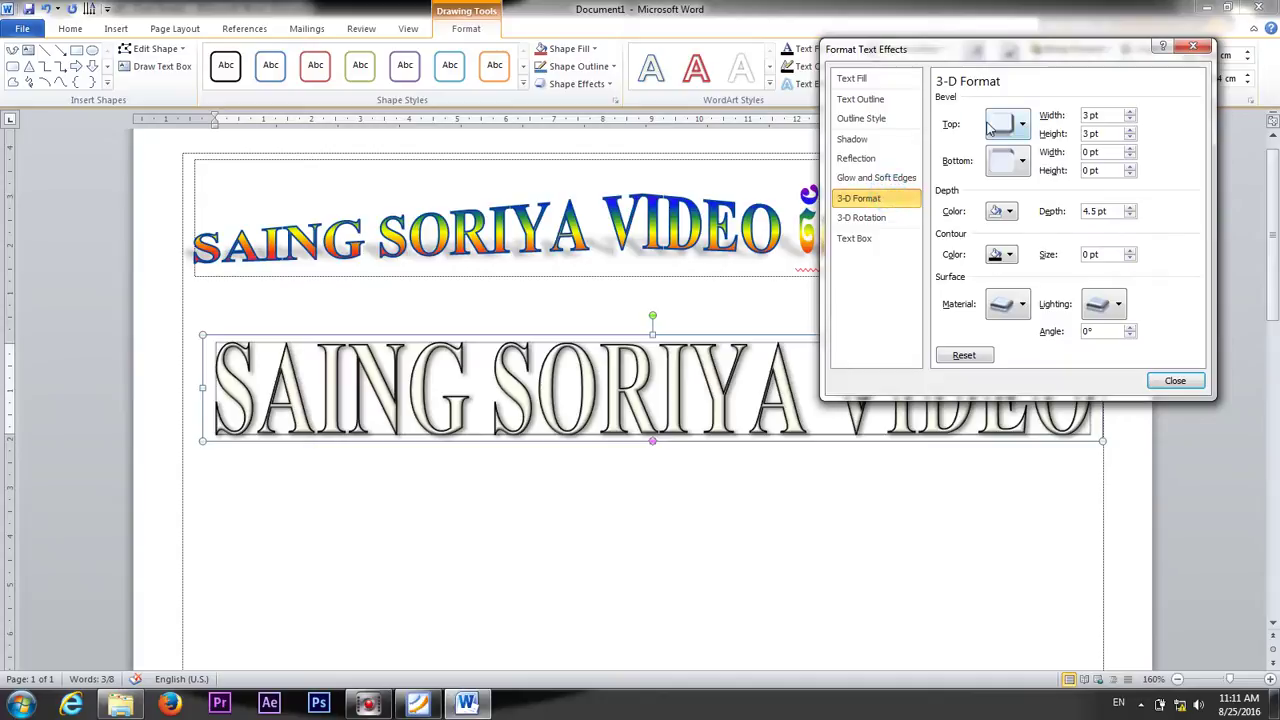
click(1006, 124)
click(1008, 176)
click(858, 238)
Apply a perspective 3-D rotation preset to tilt the text.
click(862, 217)
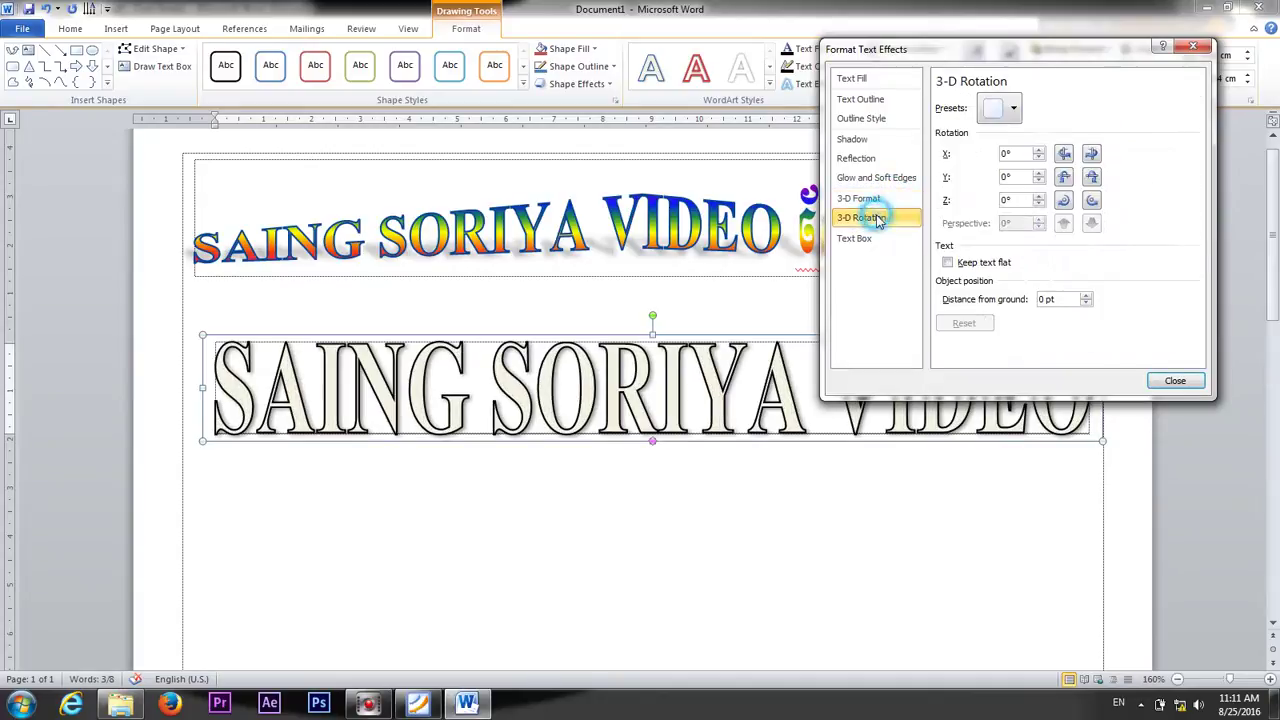
click(990, 110)
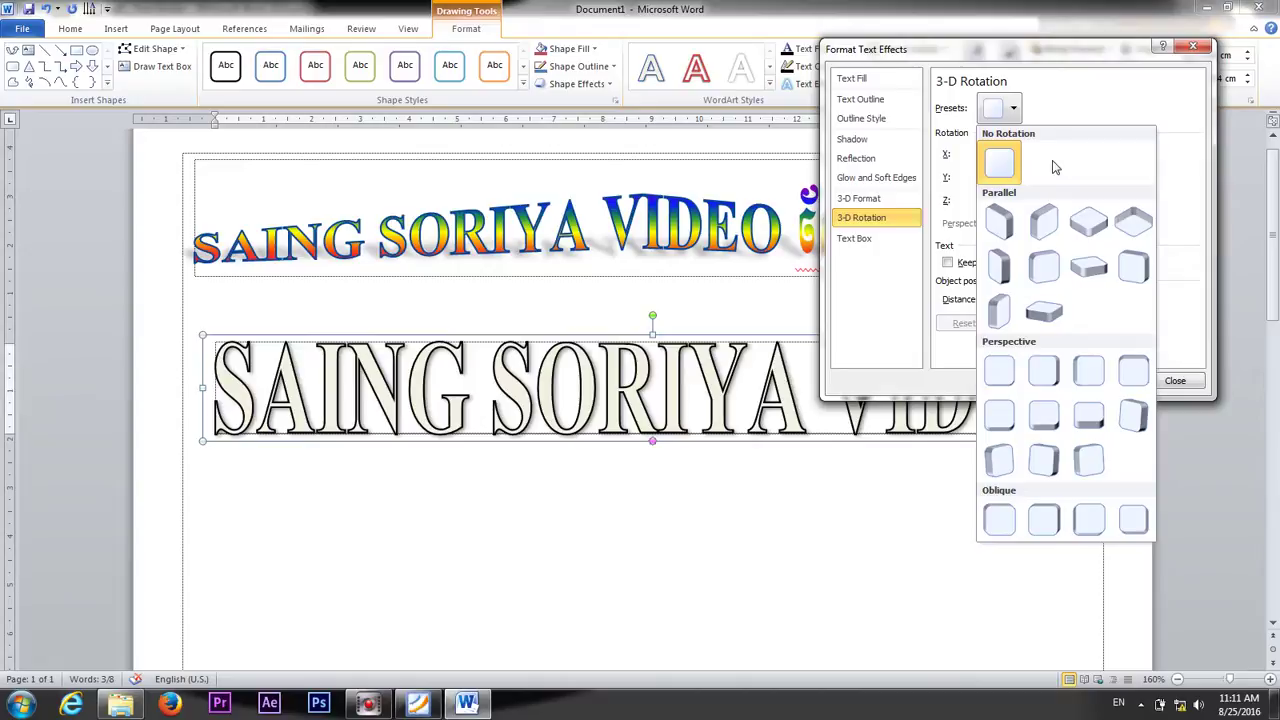
click(1043, 418)
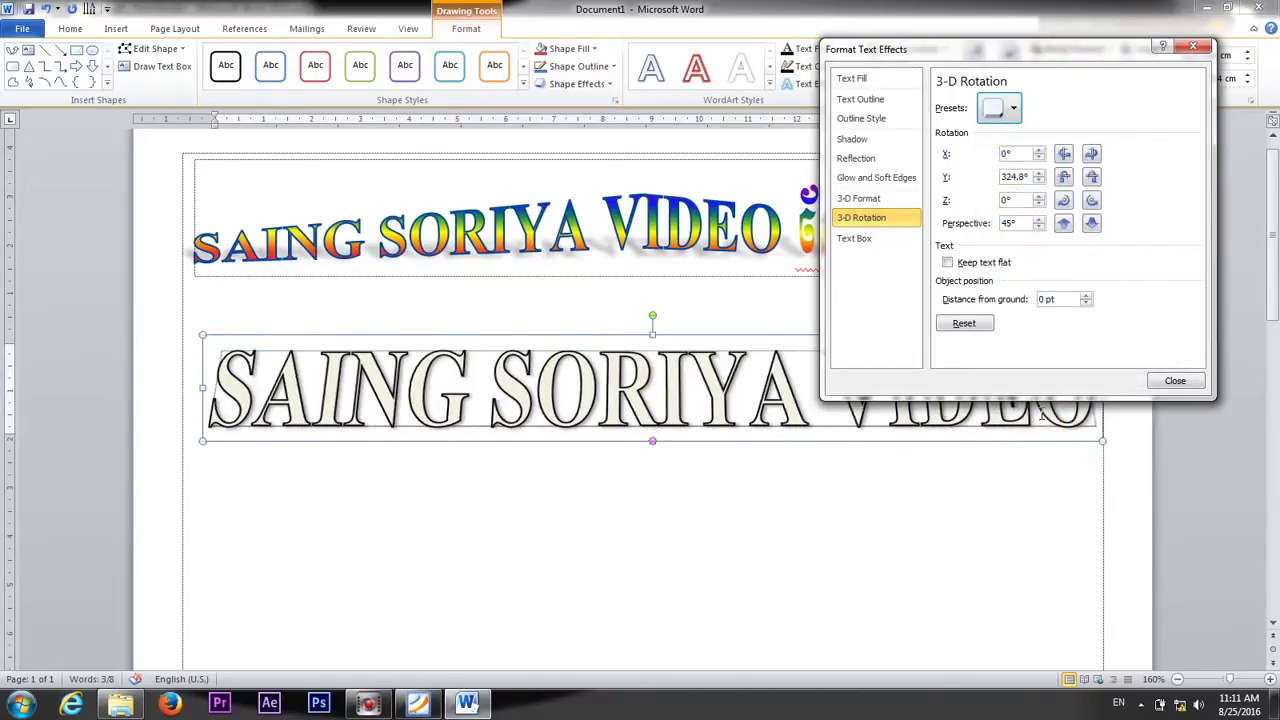
click(996, 109)
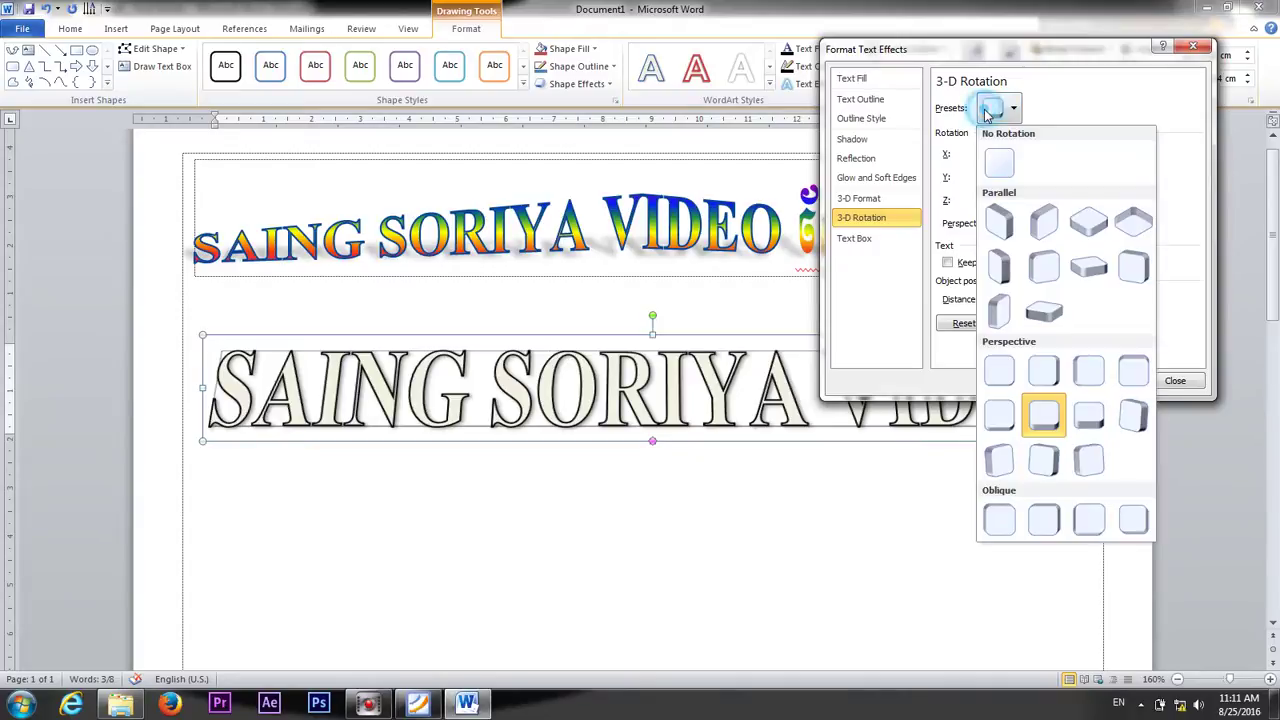
click(1089, 415)
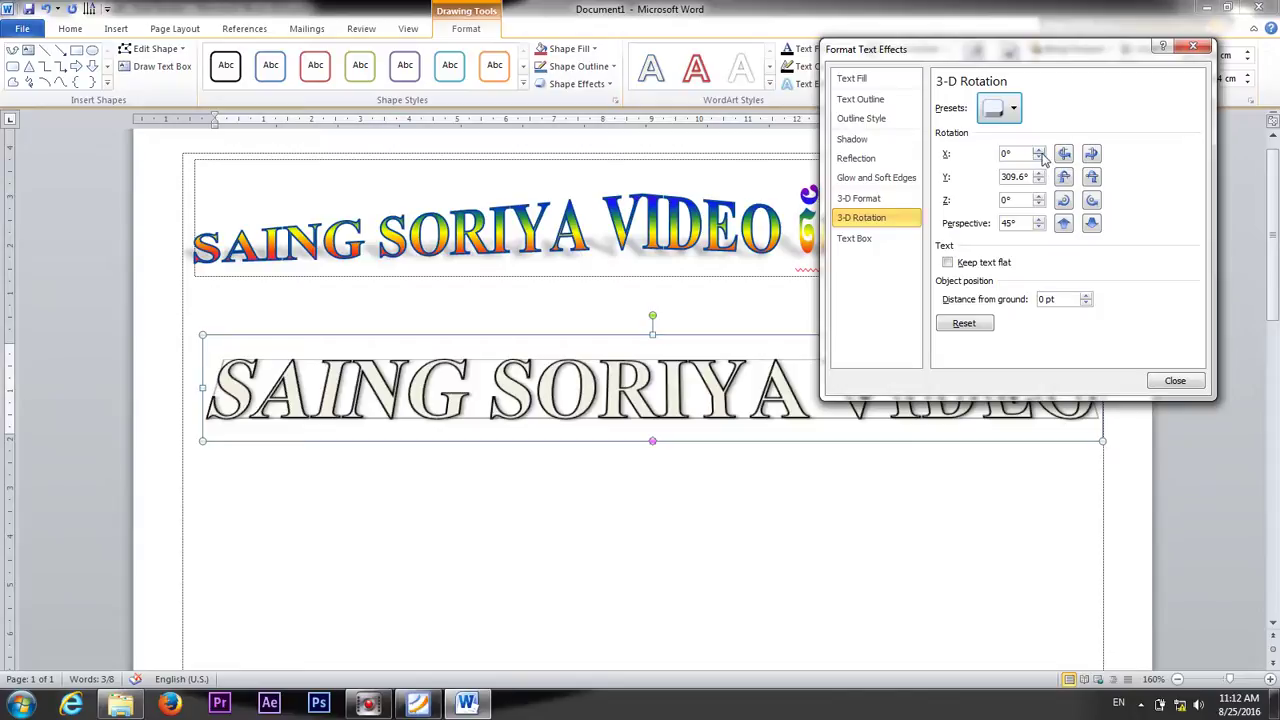
Set the 3-D rotation to X 0° and Y 300°.
click(1040, 154)
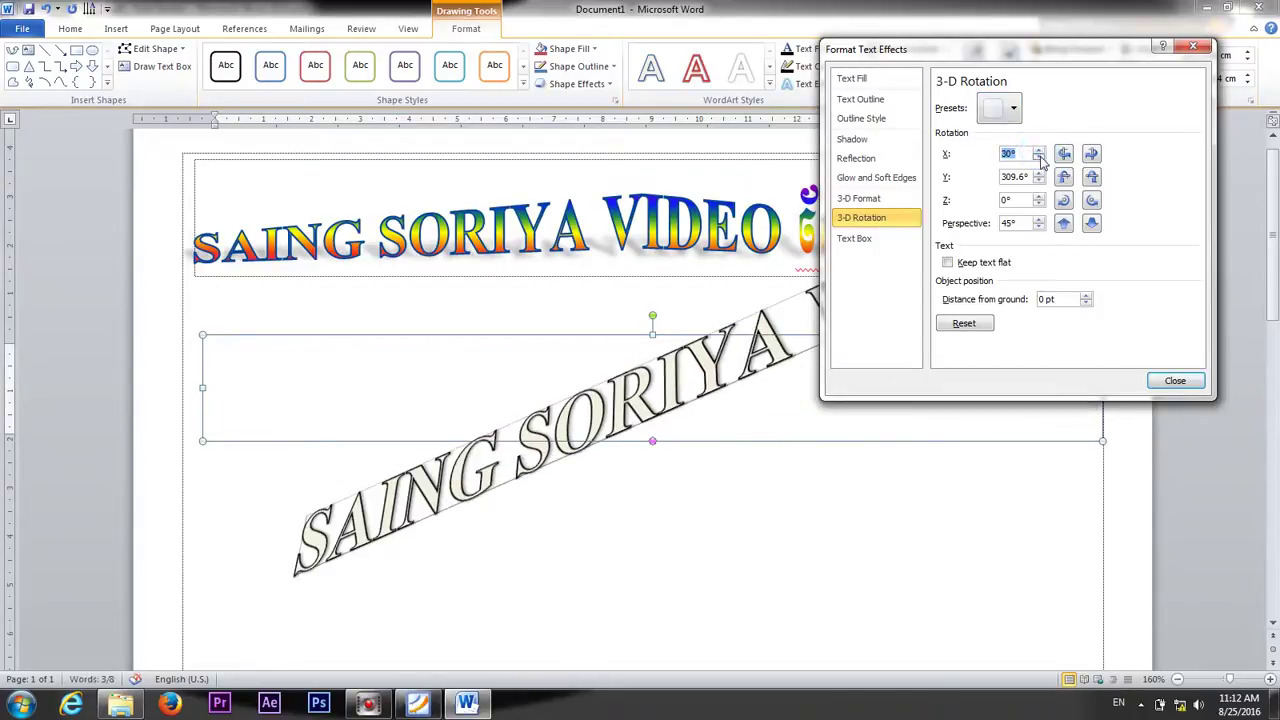
click(1040, 154)
click(1042, 177)
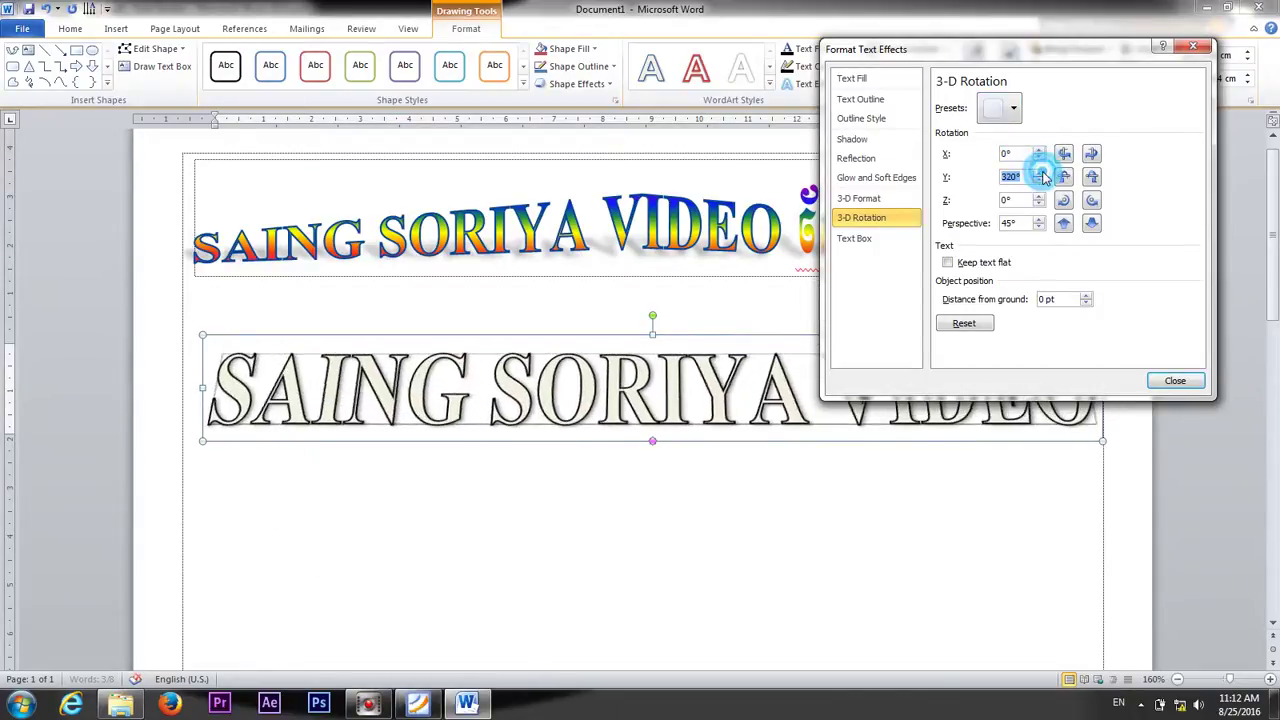
click(1042, 177)
click(1040, 181)
click(1040, 181)
click(1040, 181)
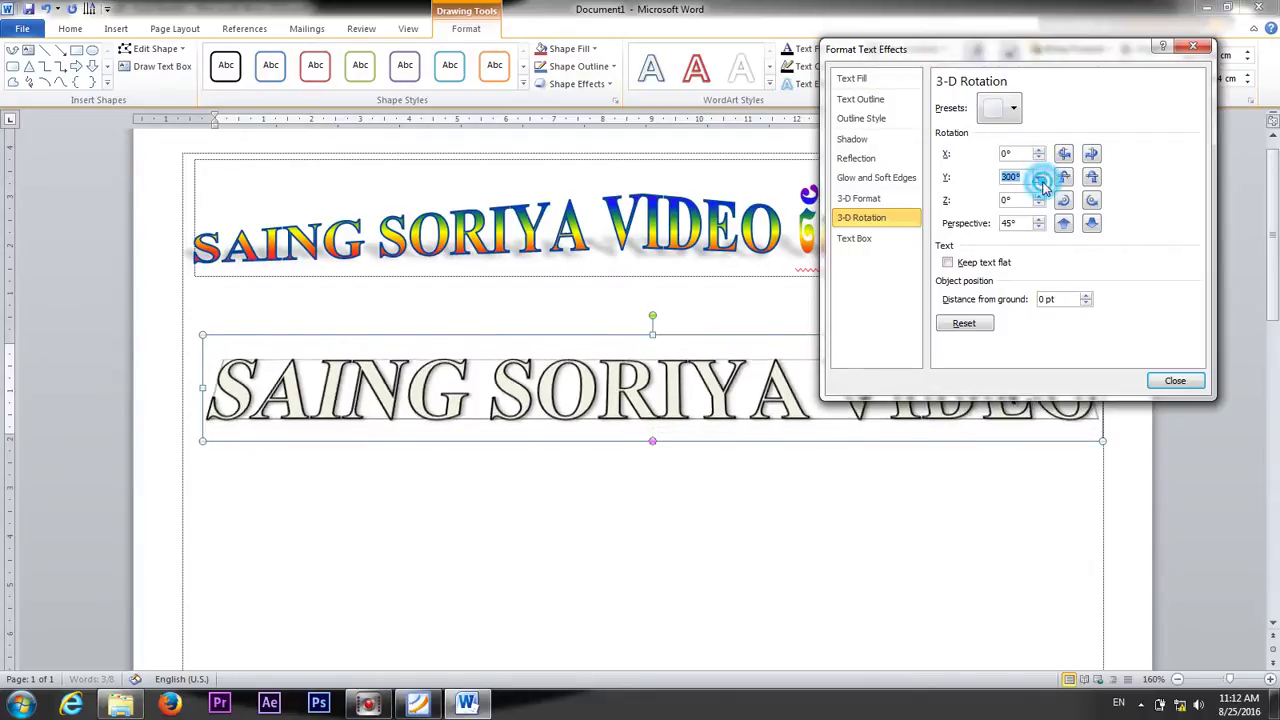
click(1040, 181)
Set the Z rotation to 0° and the perspective to 65°.
click(1041, 205)
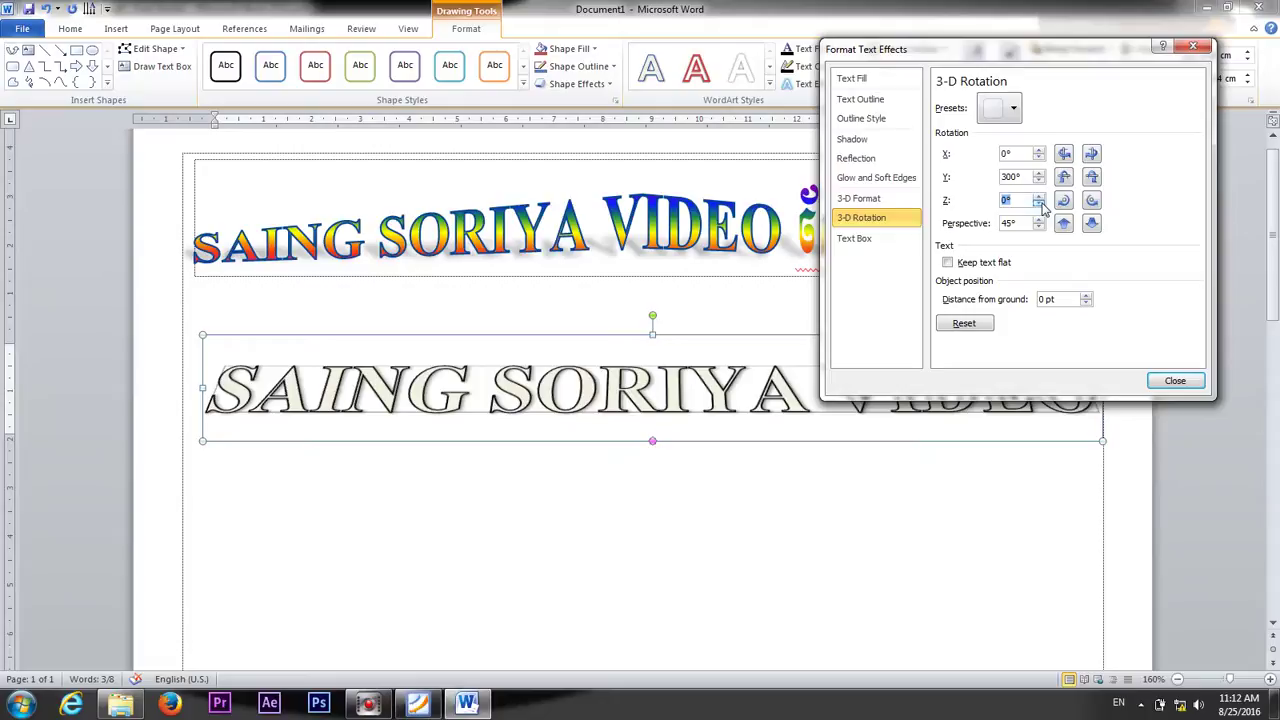
click(1041, 198)
click(1041, 198)
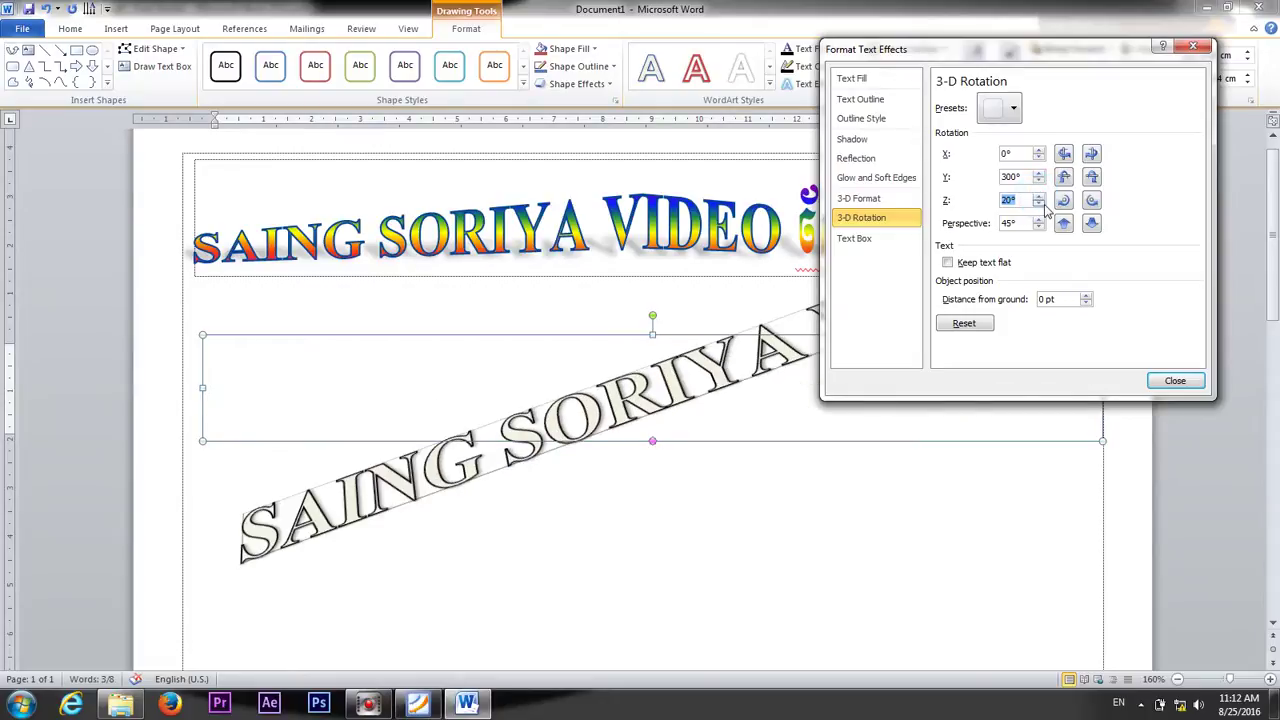
click(1040, 204)
click(1040, 204)
click(1041, 219)
click(1041, 219)
click(1041, 219)
click(1041, 219)
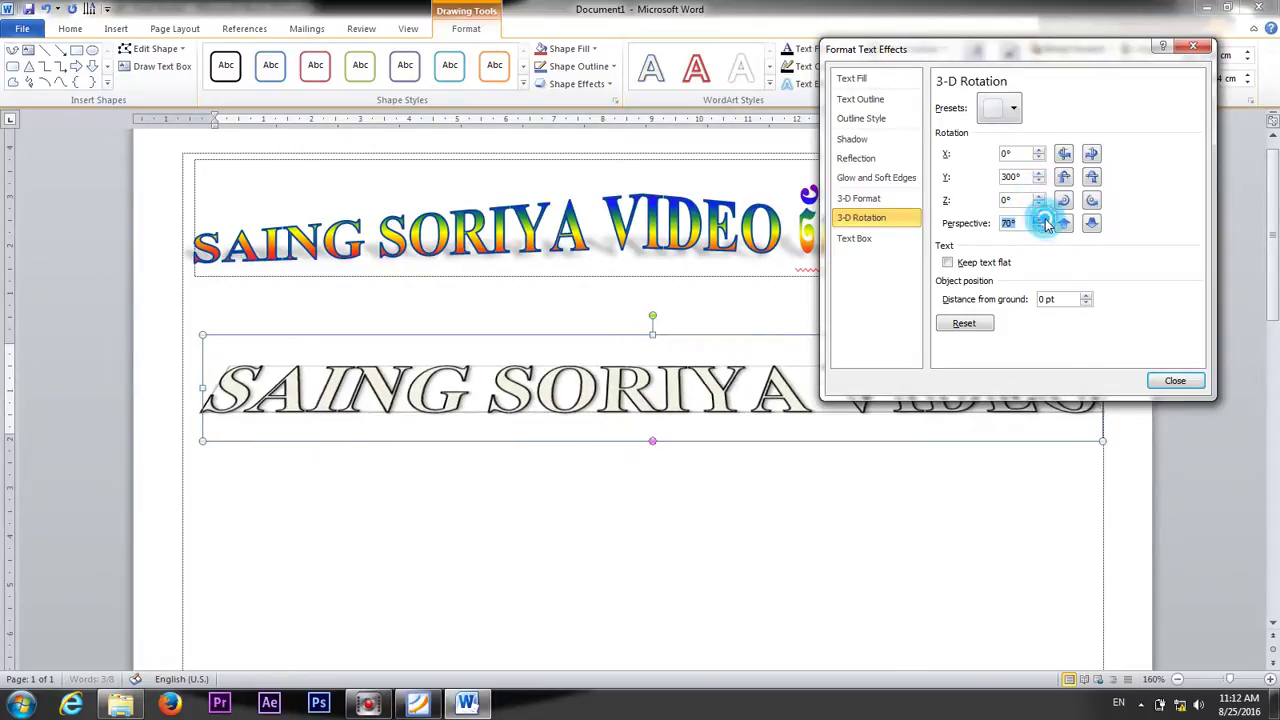
click(1041, 219)
click(1041, 227)
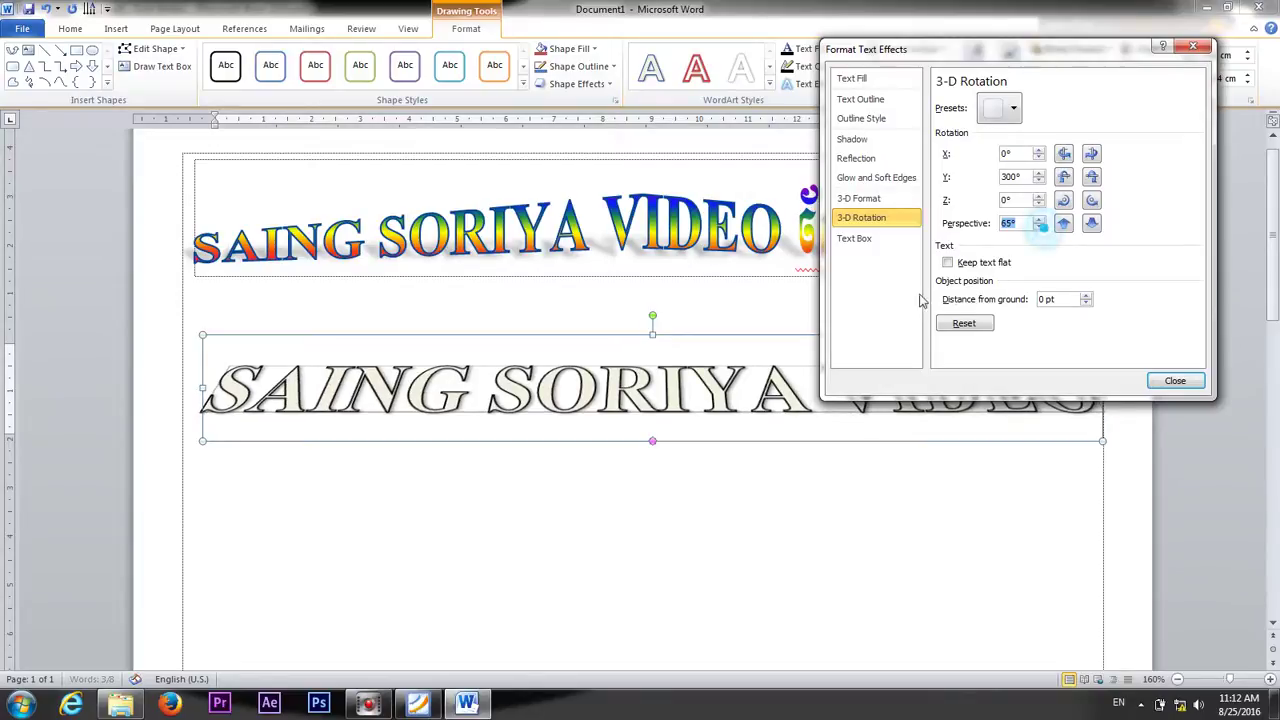
click(873, 199)
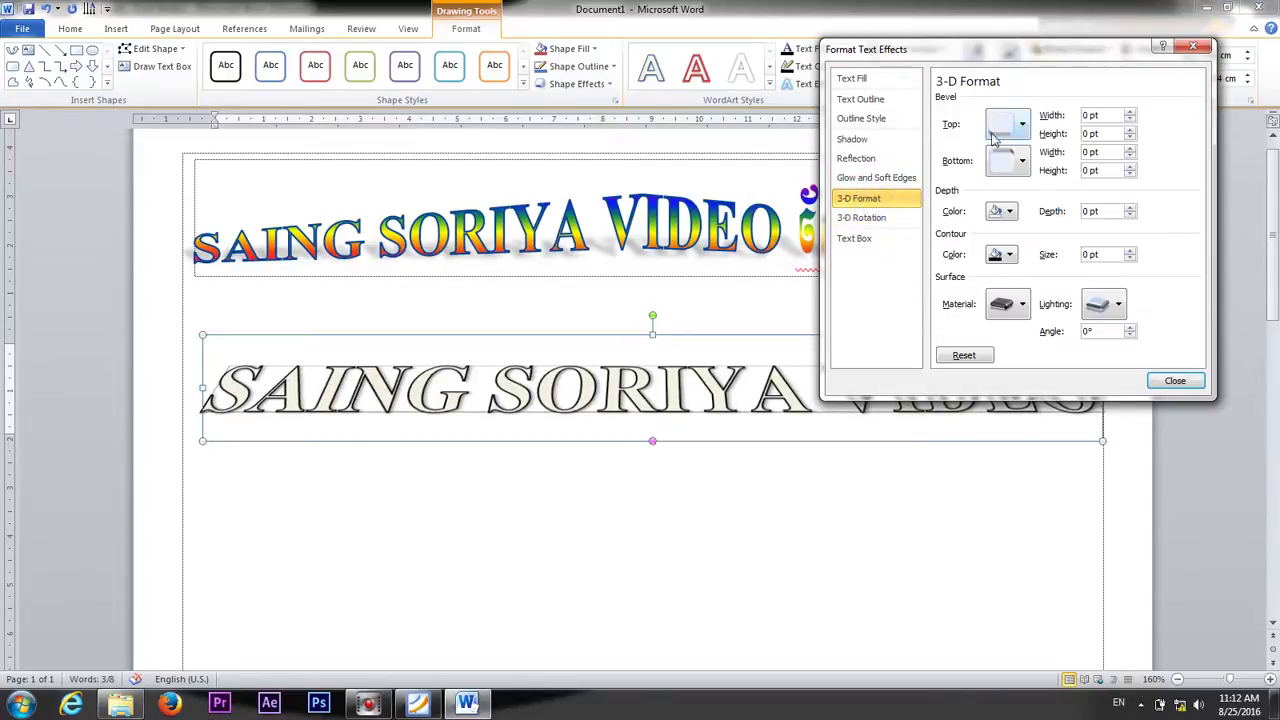
Apply a bottom bevel shape and bring its width down to 0 pt.
click(1022, 124)
click(1022, 124)
click(1022, 161)
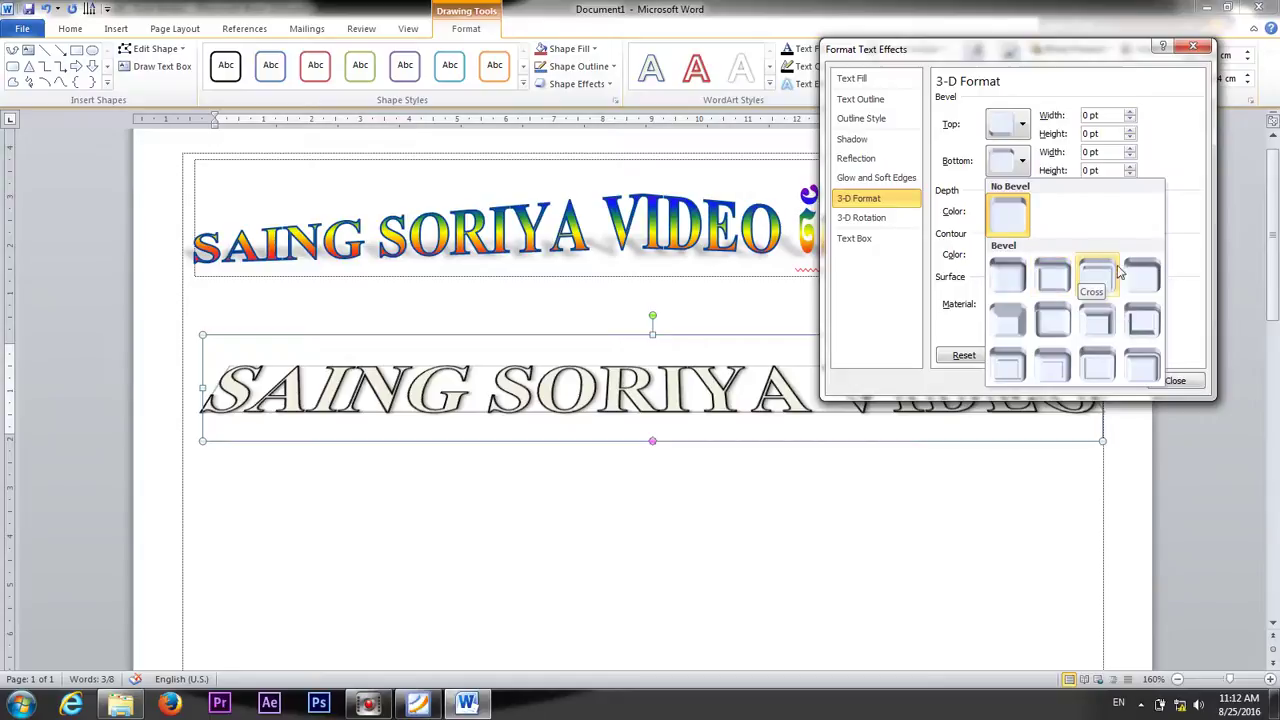
click(1136, 267)
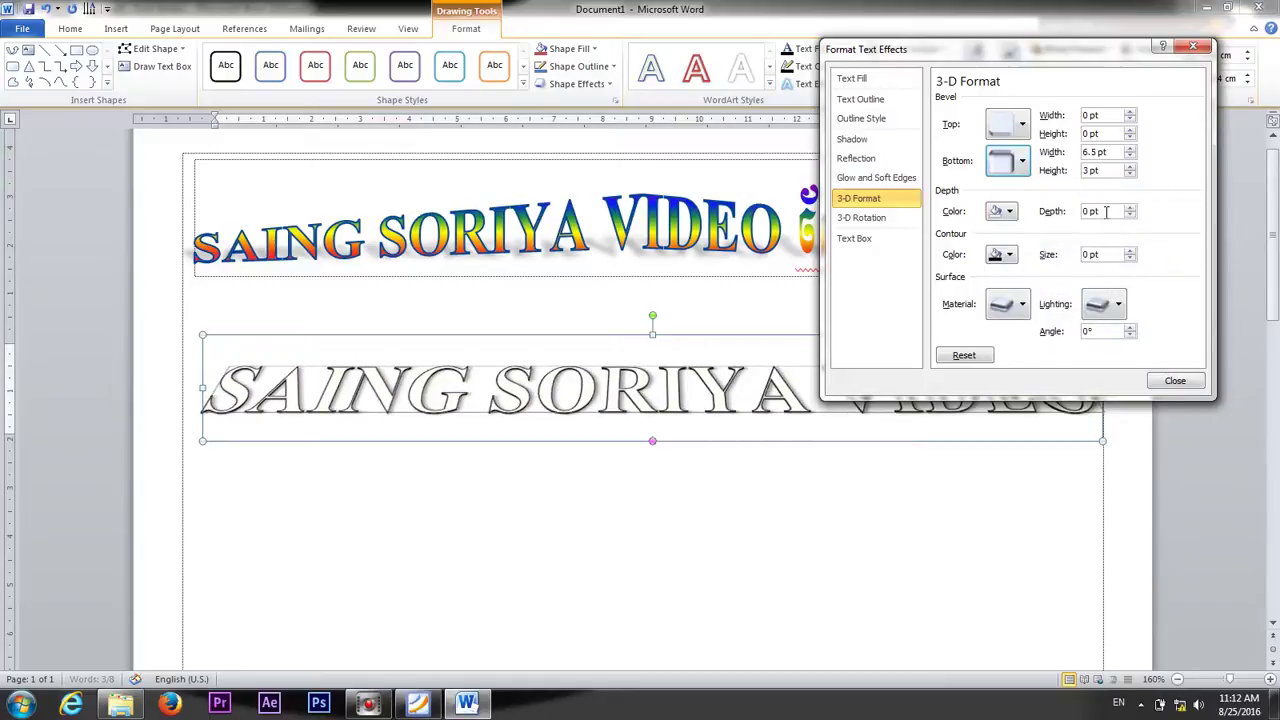
click(1130, 156)
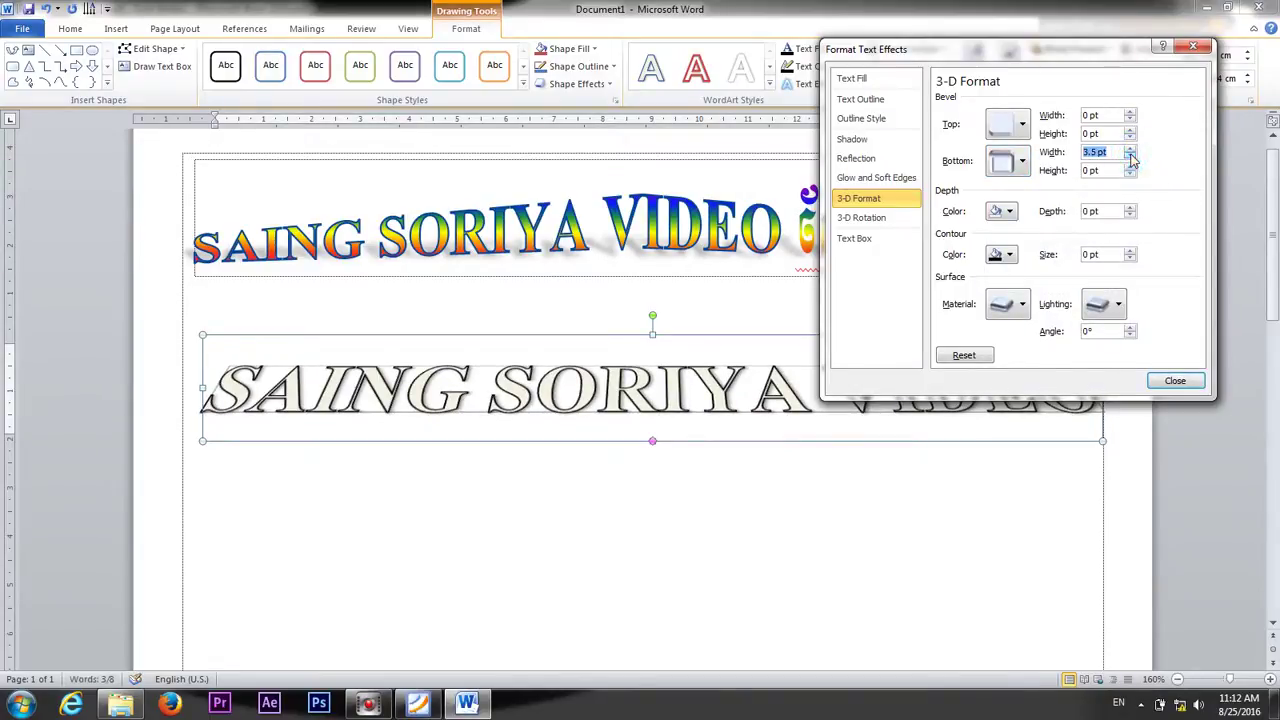
click(1130, 172)
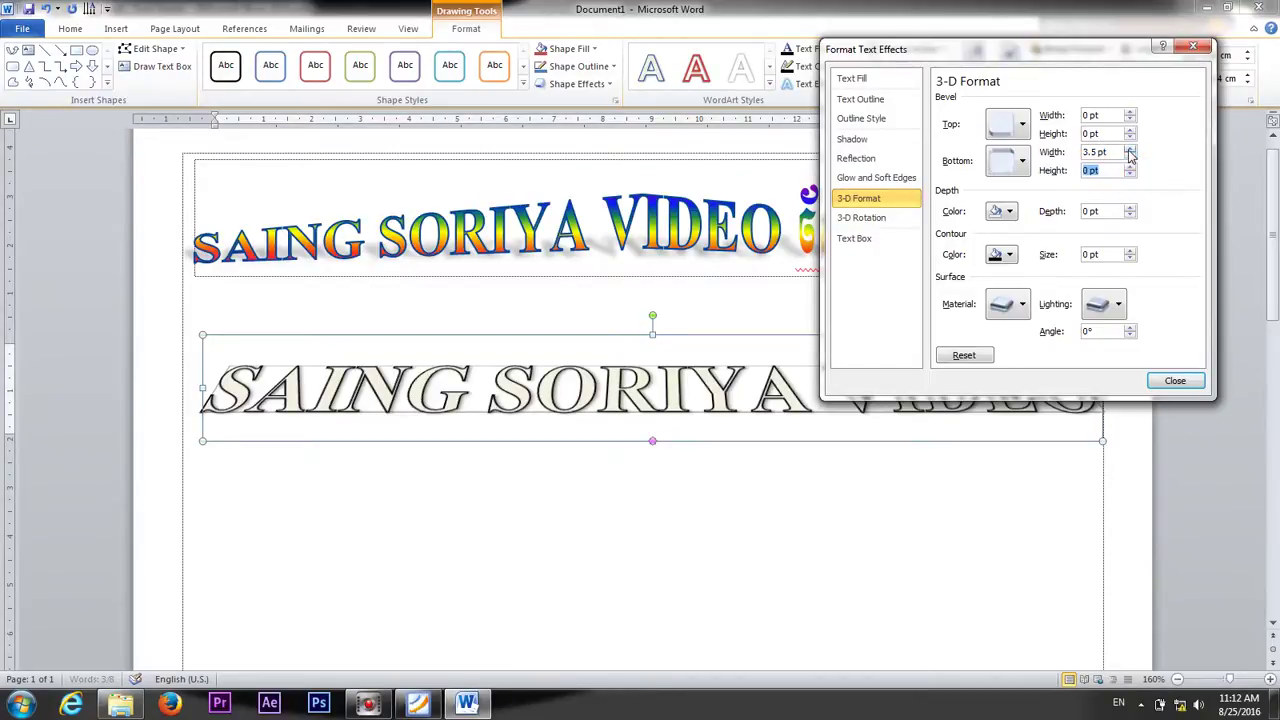
click(1130, 152)
click(1131, 157)
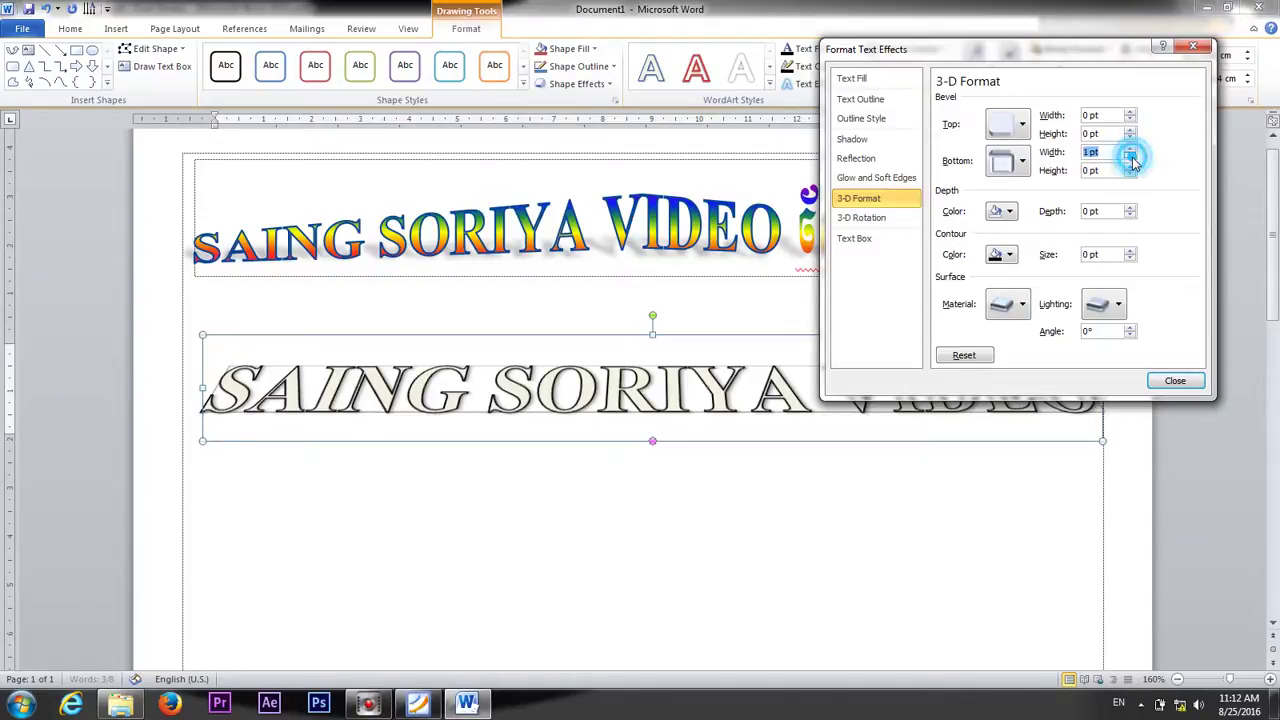
click(1131, 157)
Apply a top bevel preset giving the letters 3-D depth.
click(1021, 122)
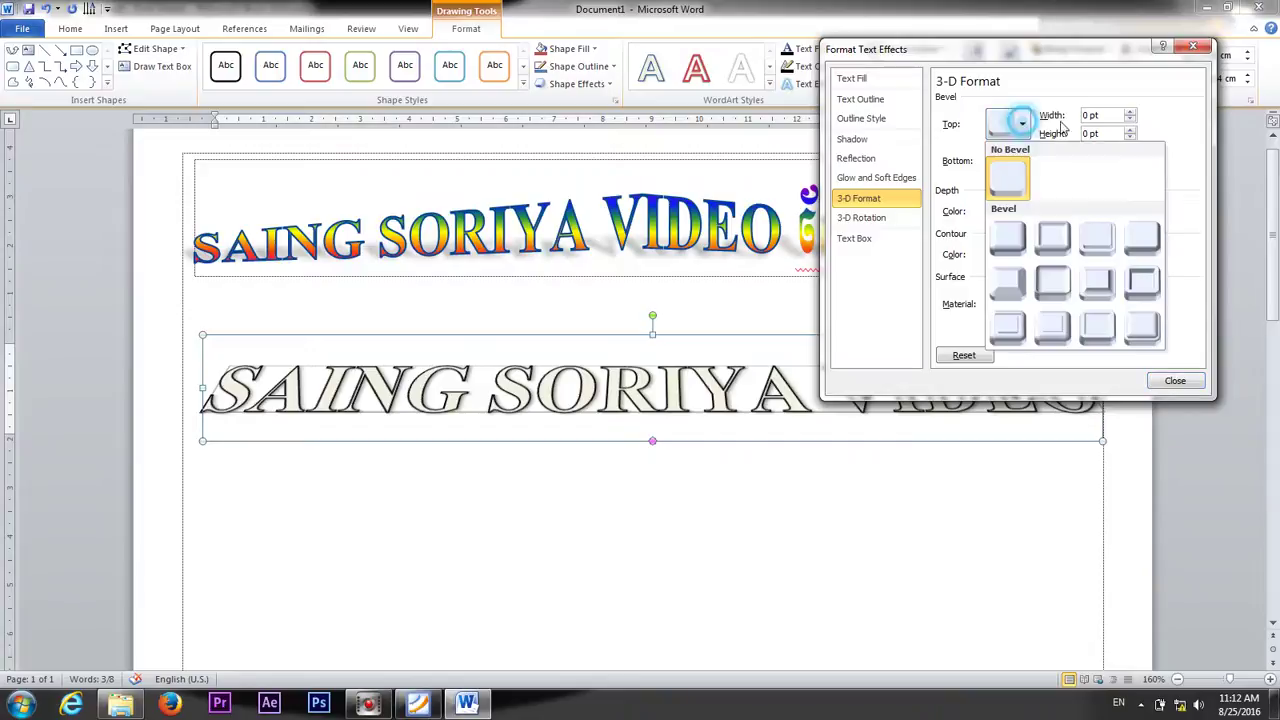
click(1129, 112)
click(1129, 112)
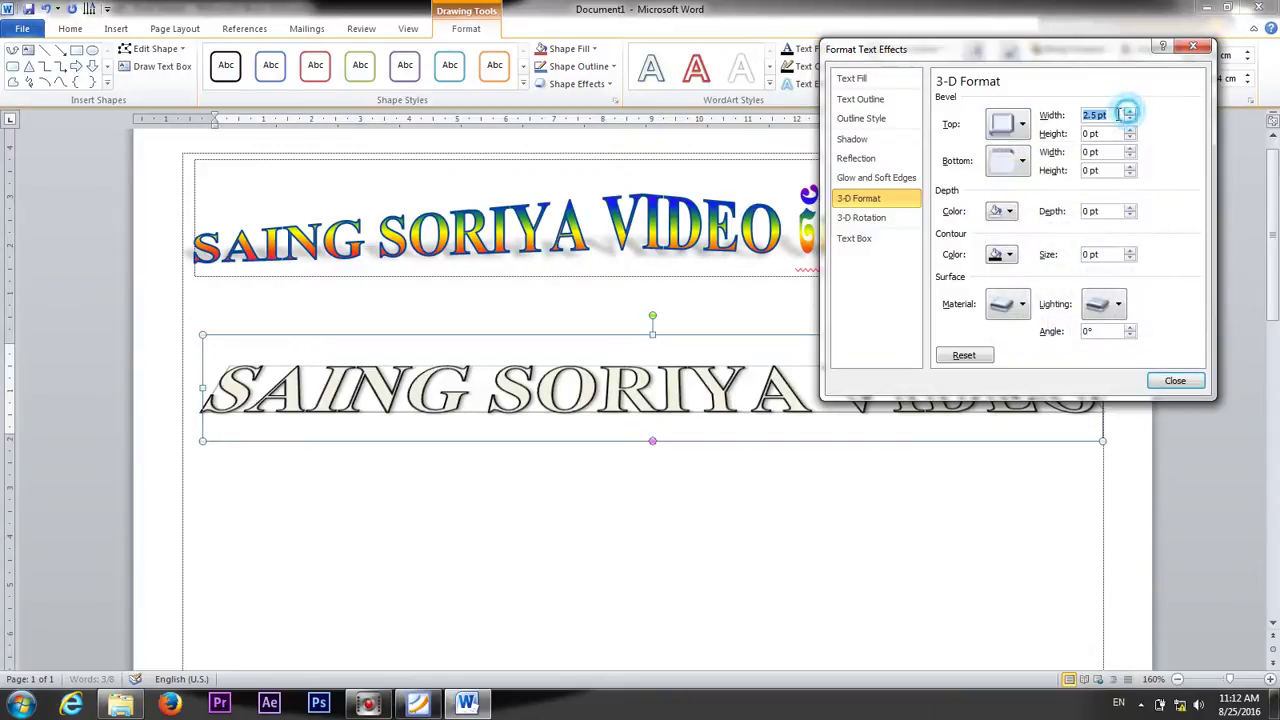
click(1014, 122)
click(1014, 172)
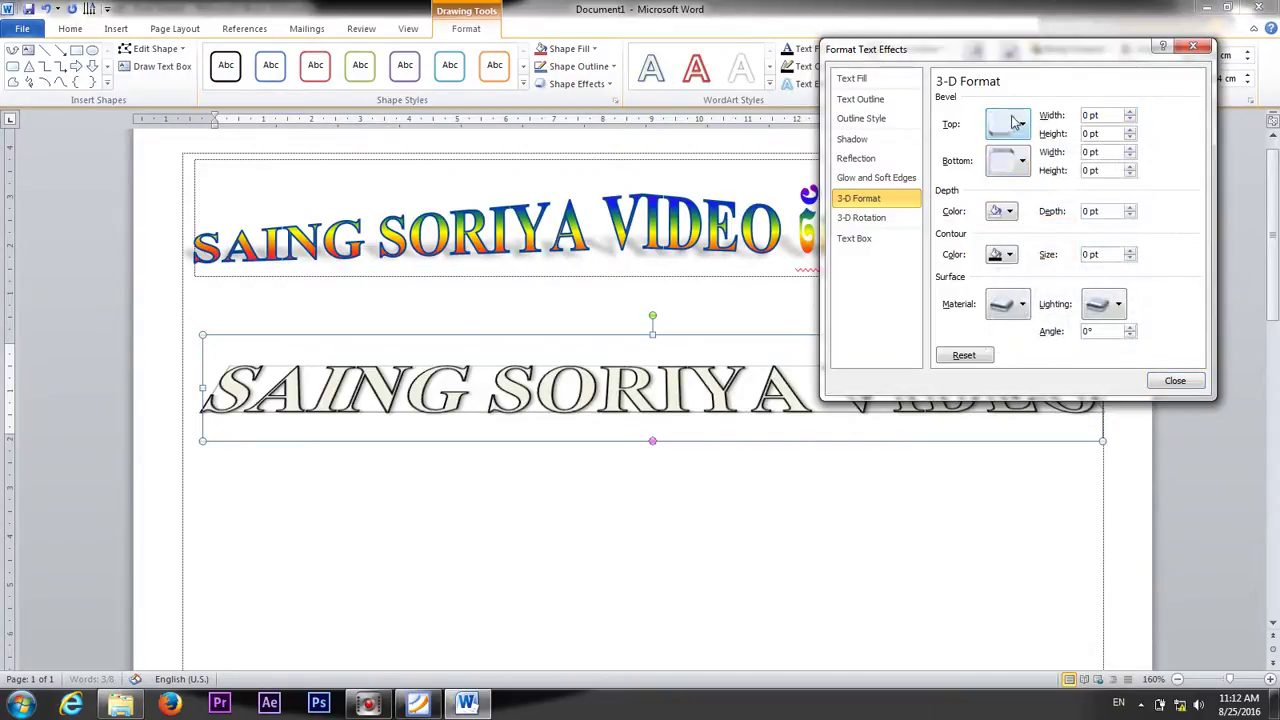
click(1015, 122)
click(1139, 236)
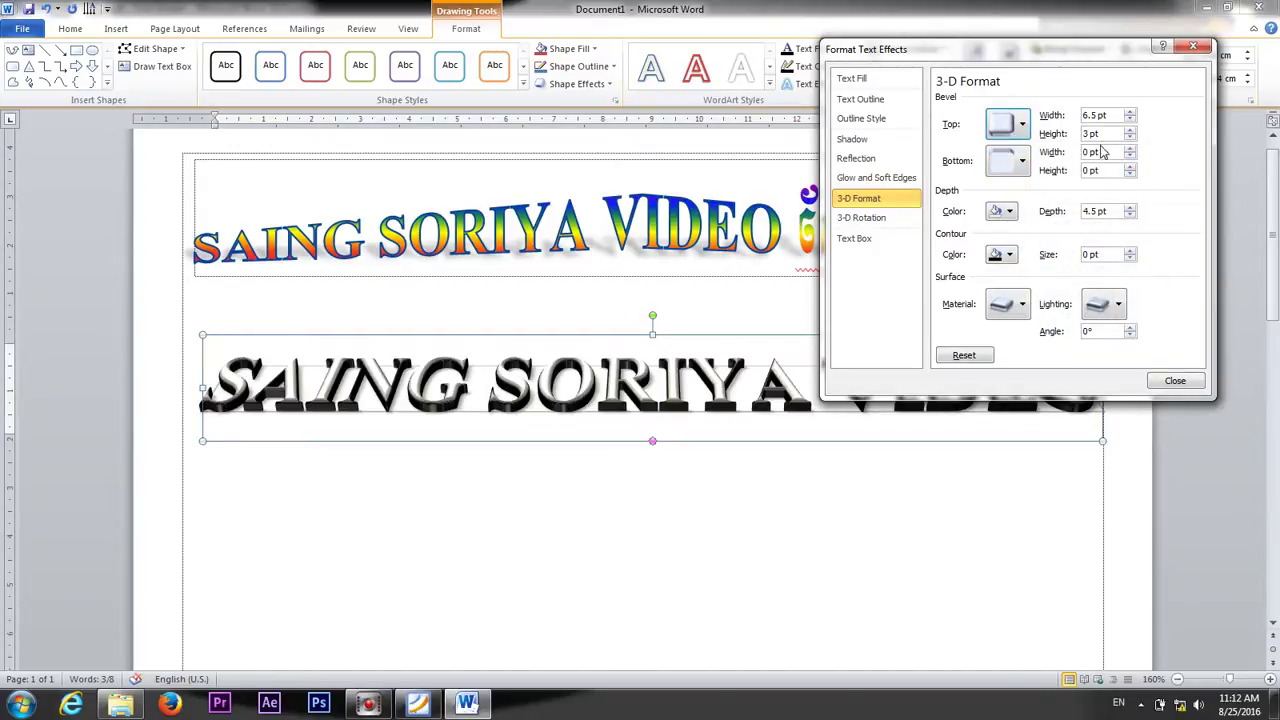
Narrow the top bevel width.
click(1129, 120)
click(1129, 120)
click(1129, 120)
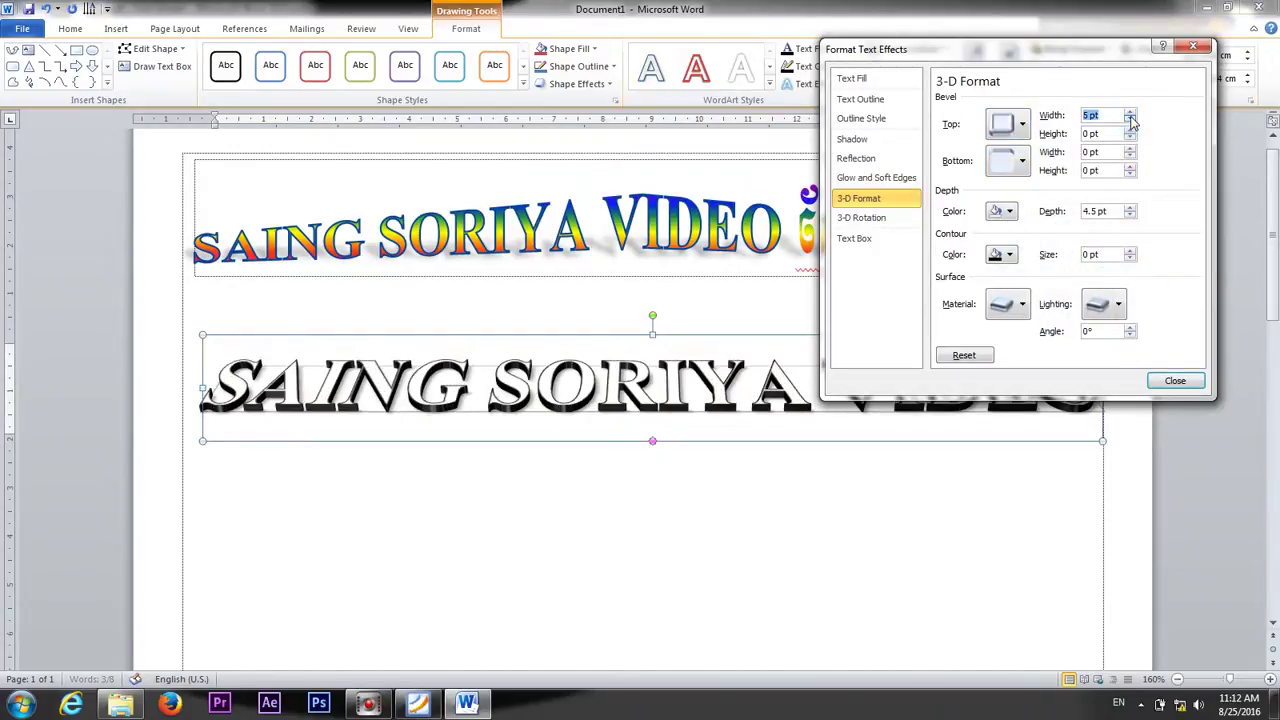
click(1129, 120)
click(1129, 120)
click(1129, 120)
click(1129, 120)
click(1129, 120)
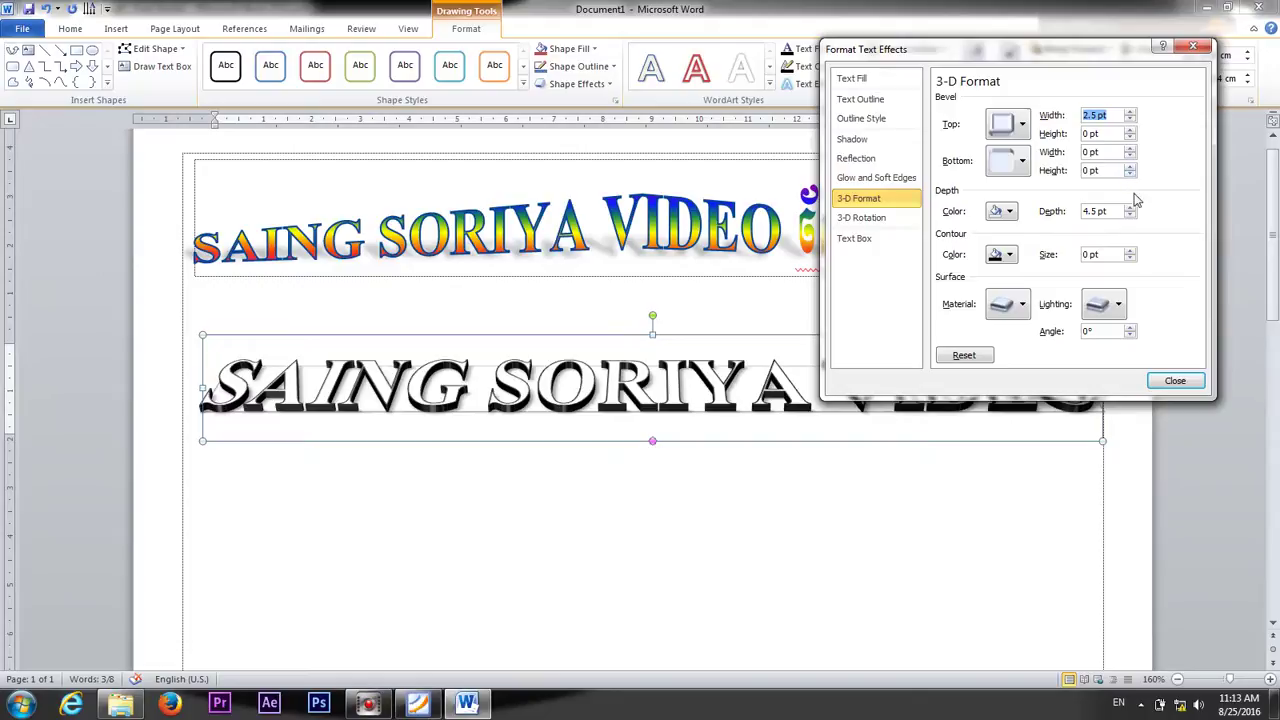
Reset the bottom bevel width to 0 pt after trying widths up to 4 pt.
click(1130, 148)
click(1130, 148)
click(1130, 148)
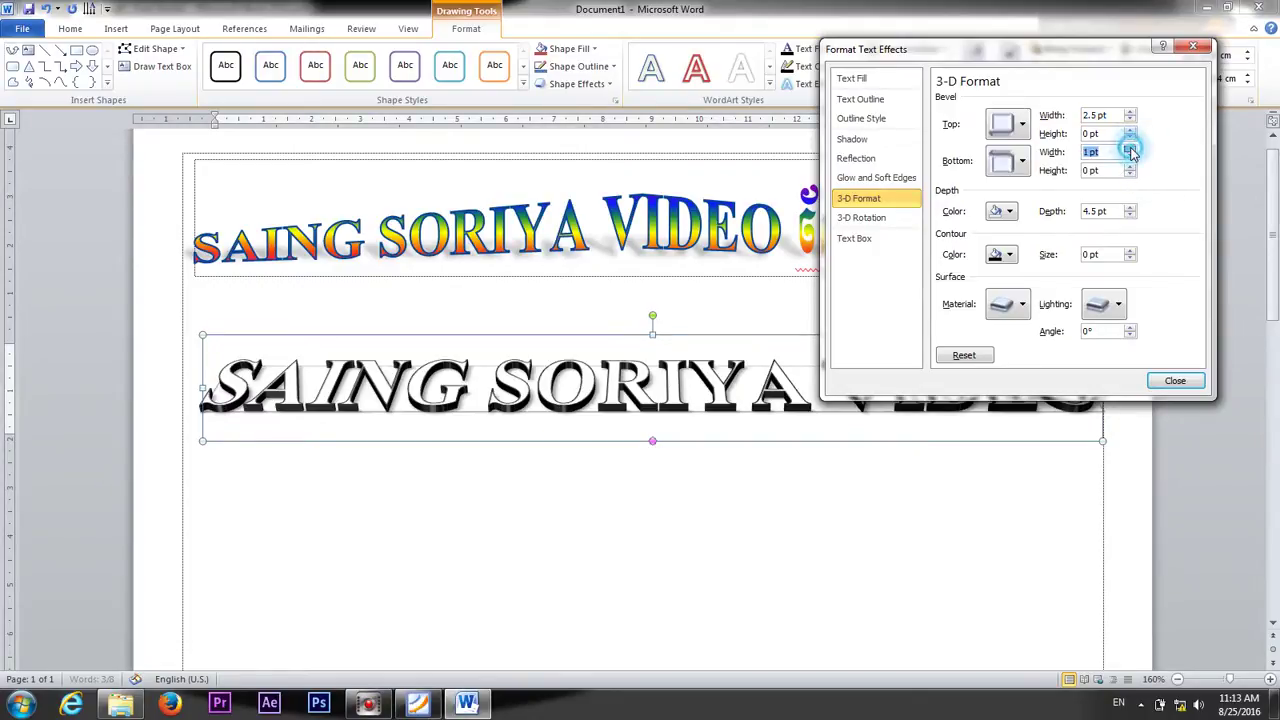
click(1130, 148)
click(1130, 148)
click(1130, 148)
click(1130, 148)
click(1130, 148)
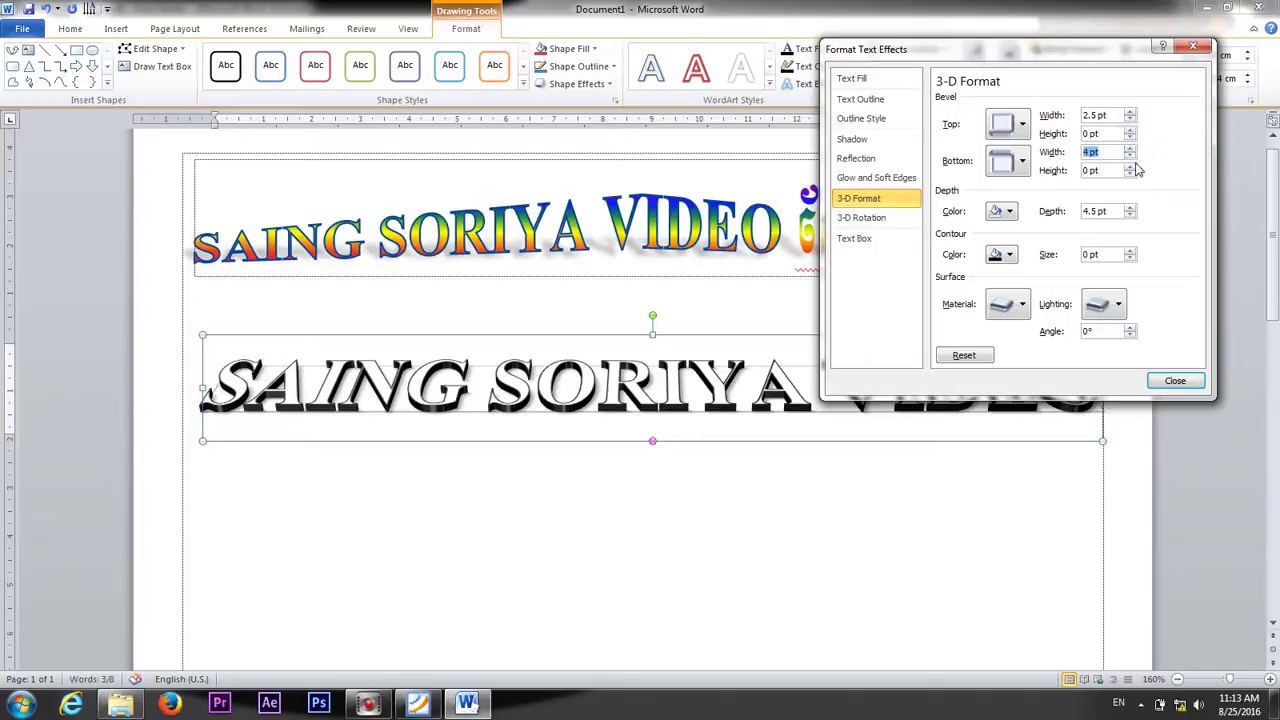
click(1130, 156)
click(1130, 156)
click(1130, 156)
click(1130, 156)
click(1130, 156)
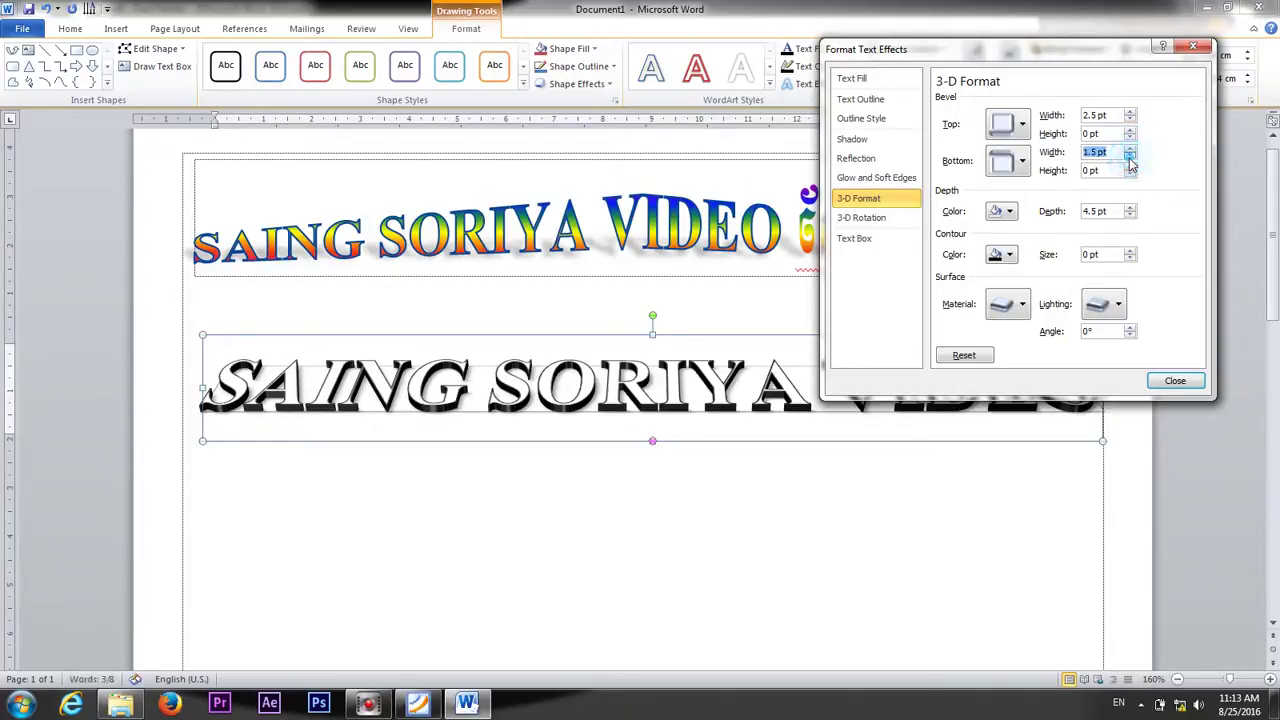
click(1130, 156)
click(1130, 156)
click(1130, 156)
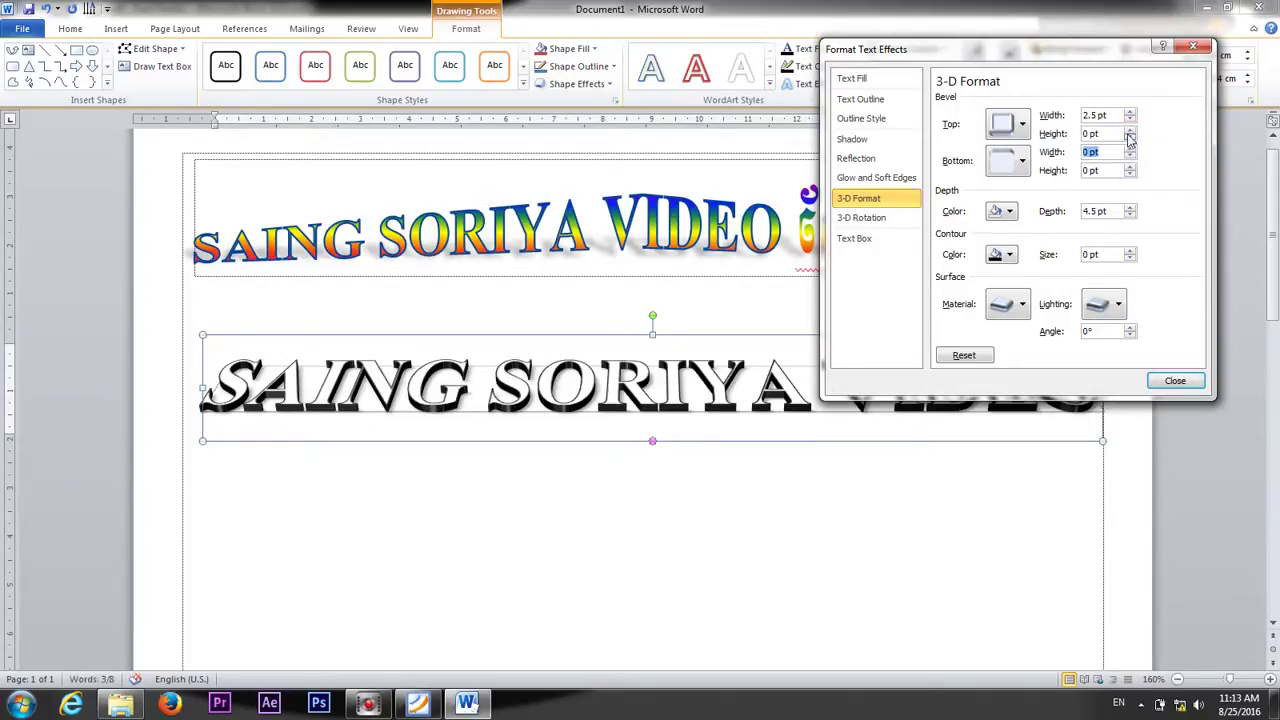
Set the top bevel height to 4 pt and bottom bevel height to 3 pt, then close.
click(1130, 131)
click(1130, 131)
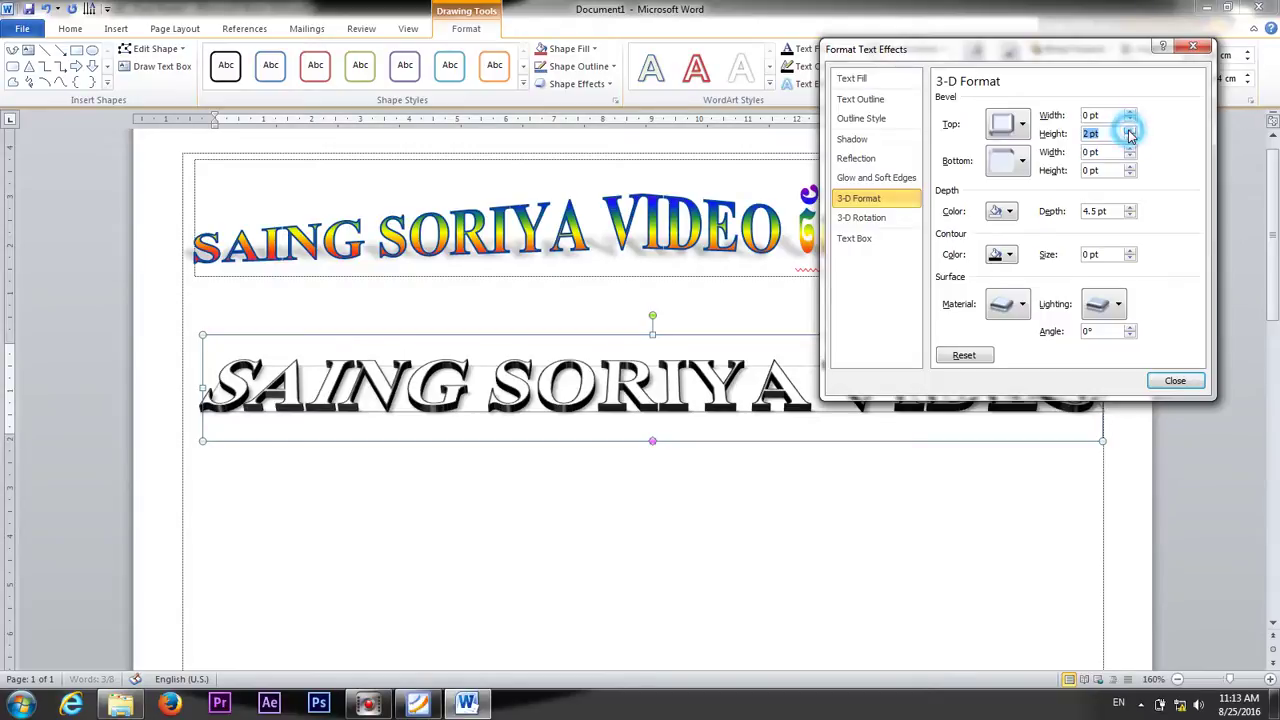
click(1130, 131)
click(1130, 131)
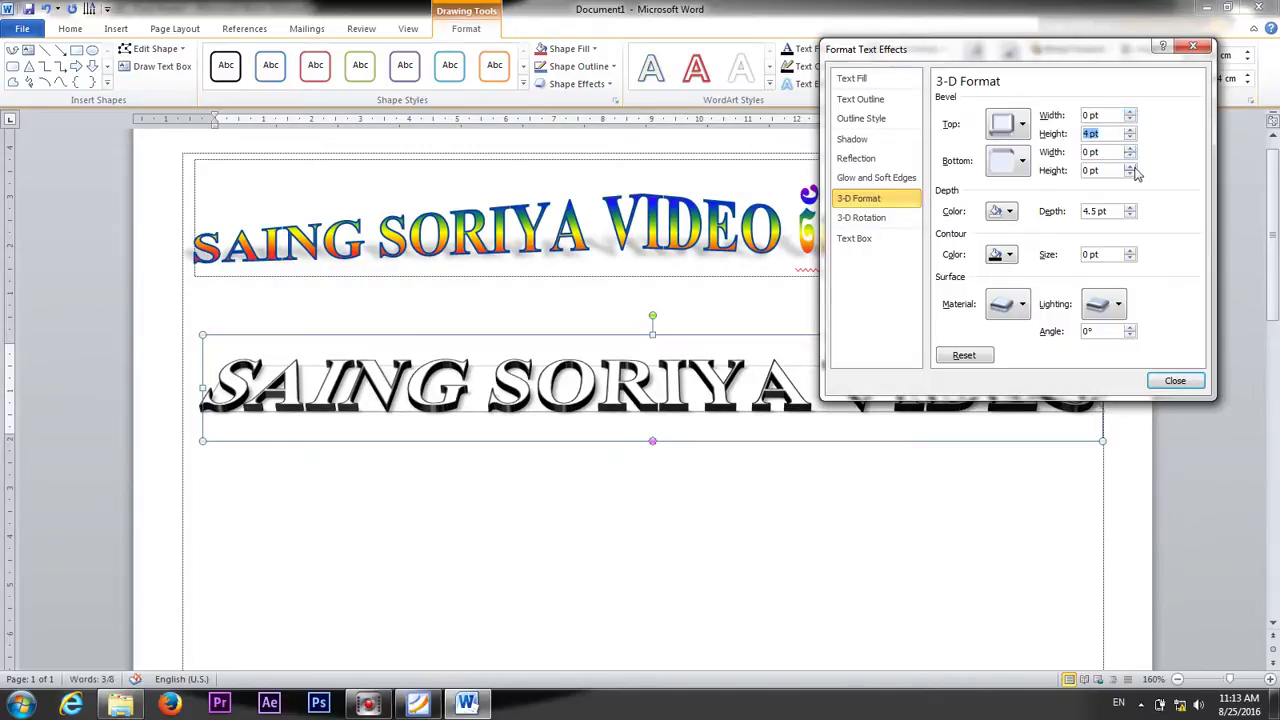
click(1130, 165)
click(1130, 165)
click(1130, 165)
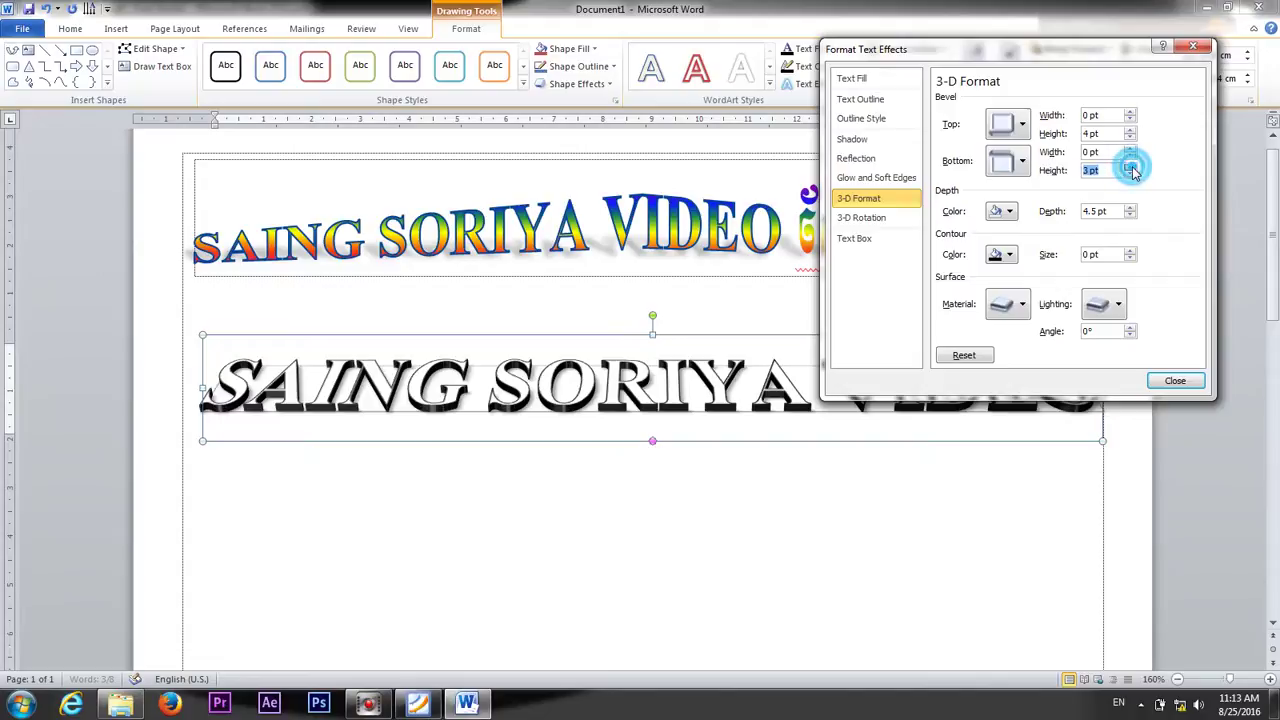
click(1130, 165)
click(1172, 381)
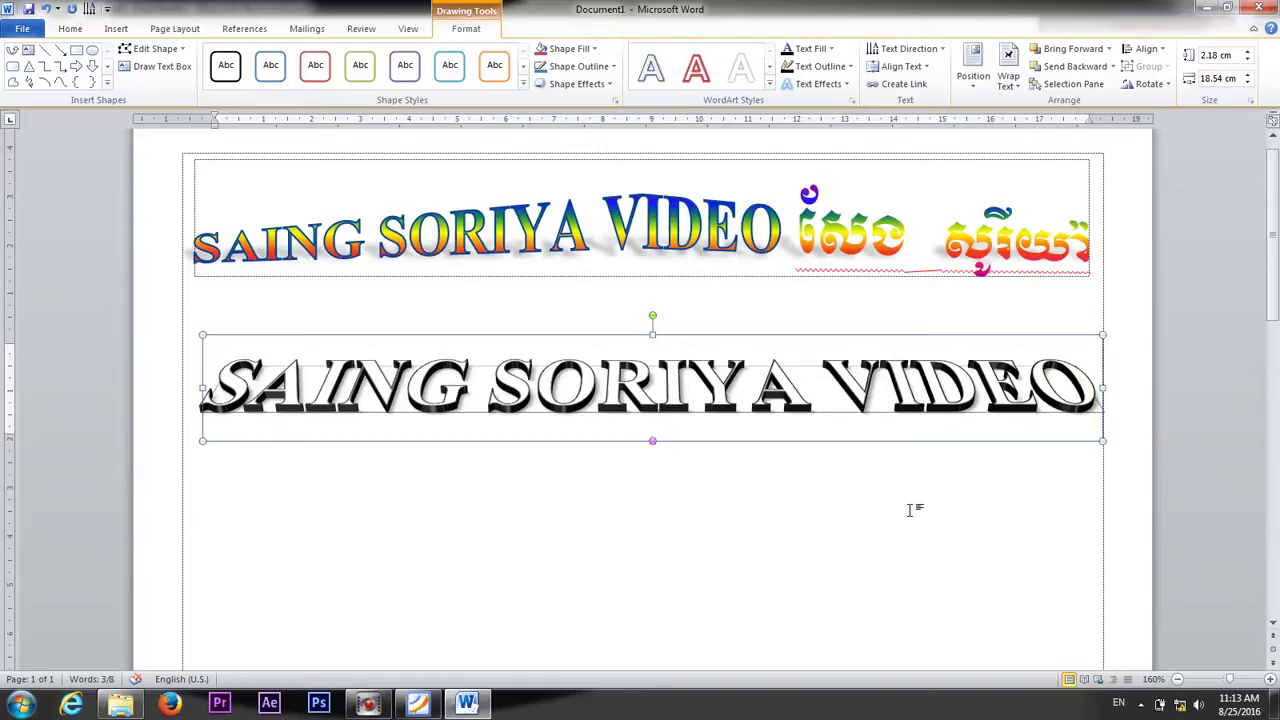
click(418, 705)
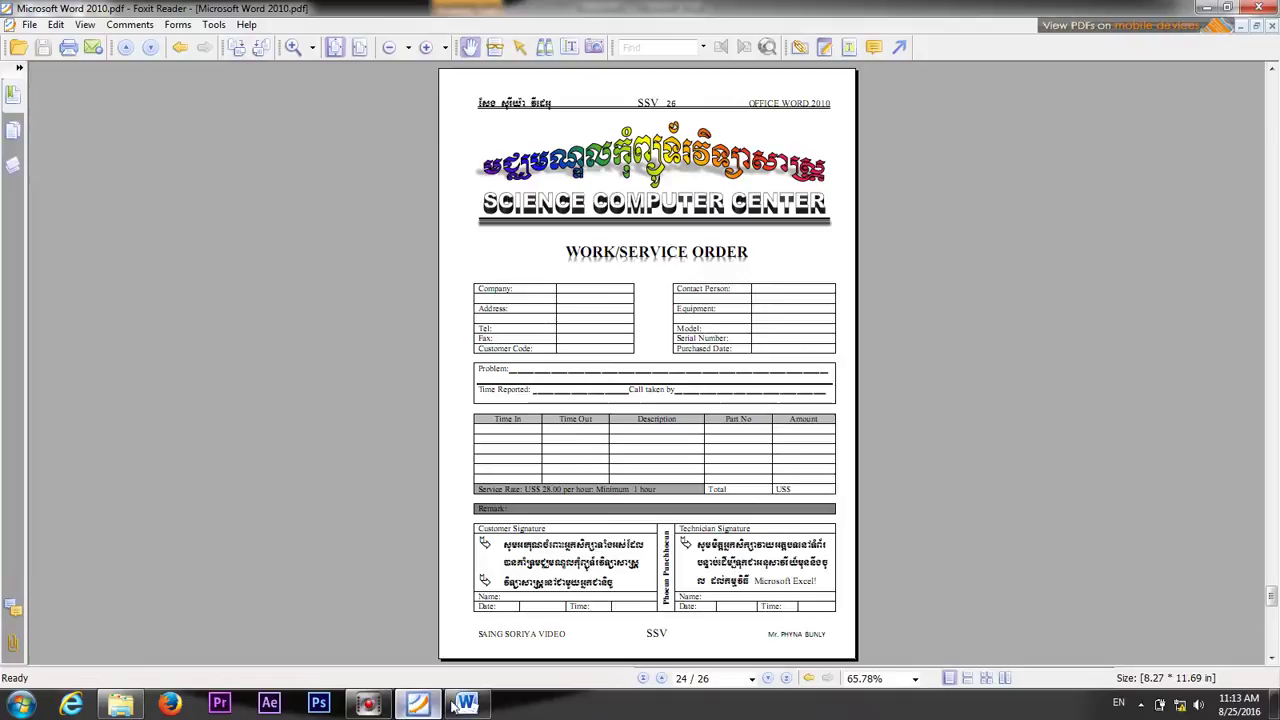
click(466, 705)
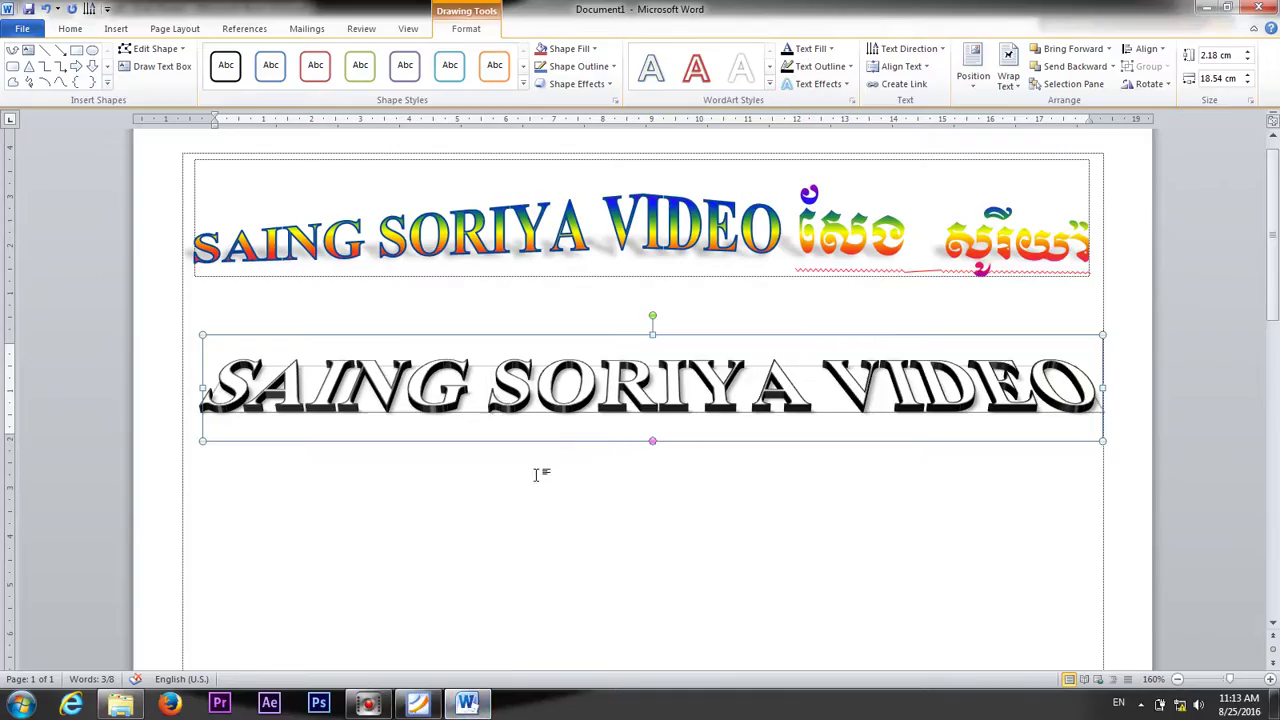
Draw a new text box below the 3-D SAING SORIYA VIDEO line.
click(116, 28)
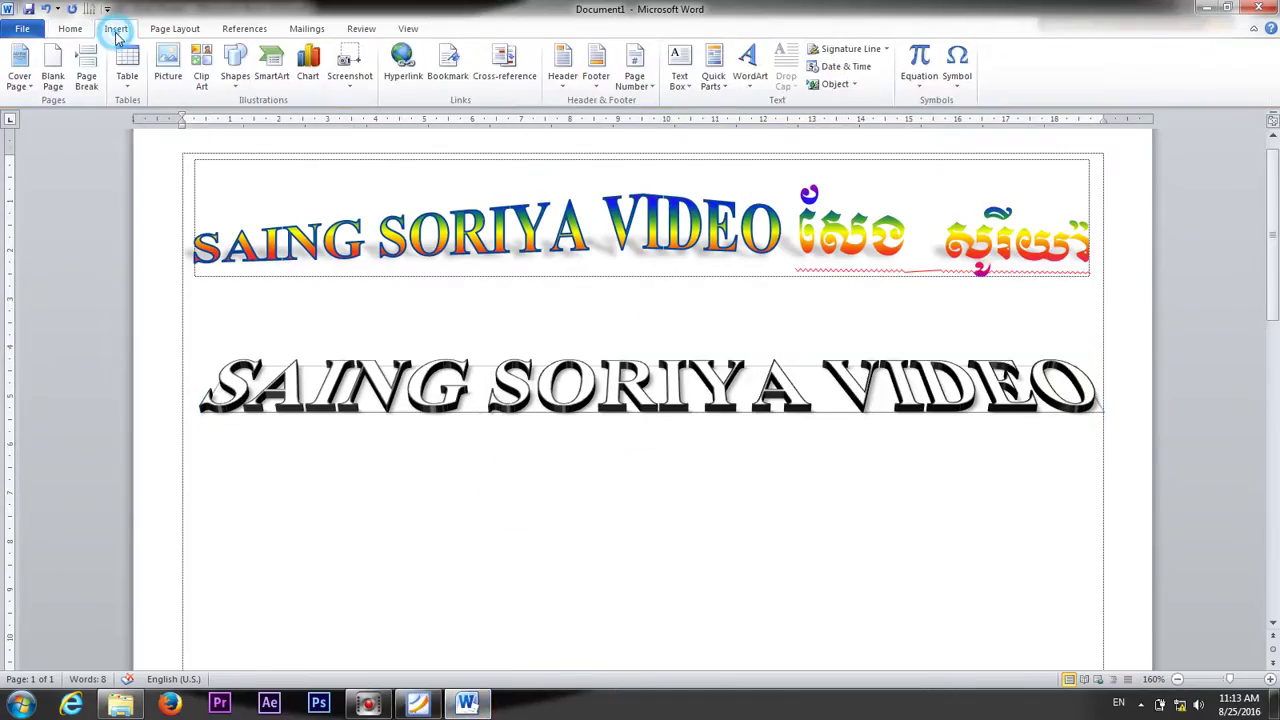
click(235, 65)
click(245, 119)
drag(266, 483, 1053, 595)
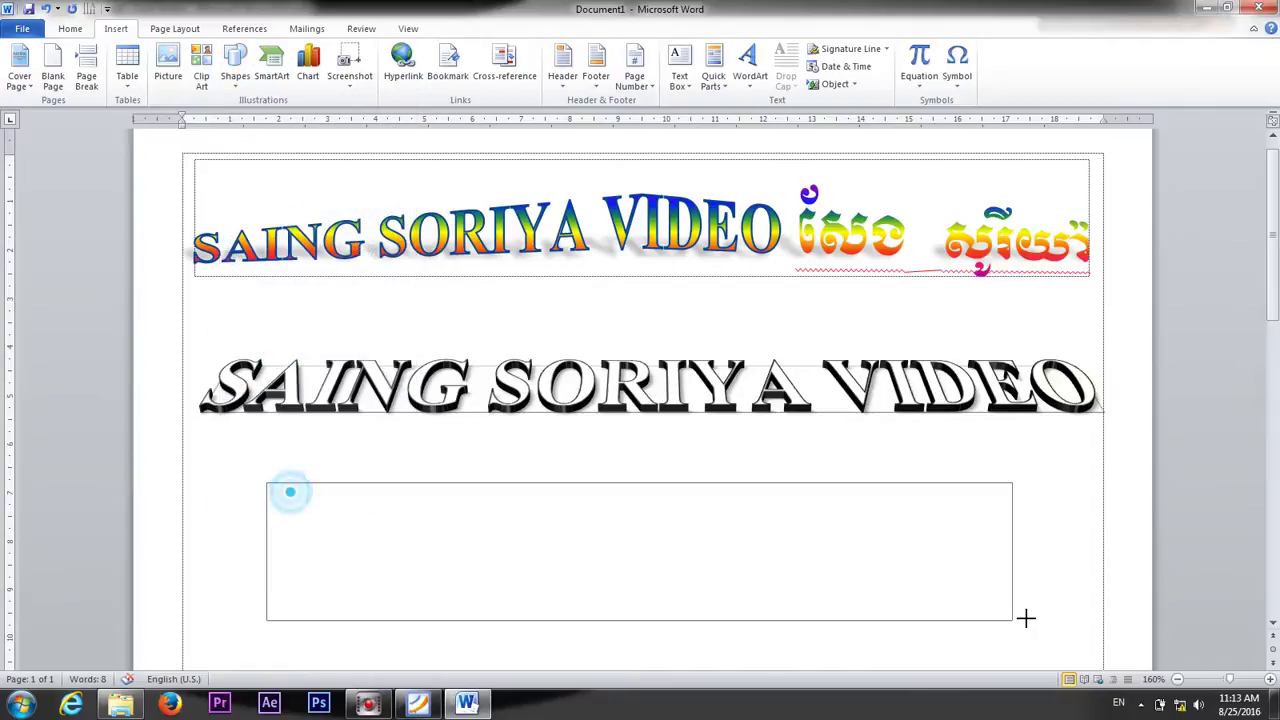
Type centred 'SAING SORIYA' in 48 pt Times New Roman and select the box.
click(70, 28)
click(368, 78)
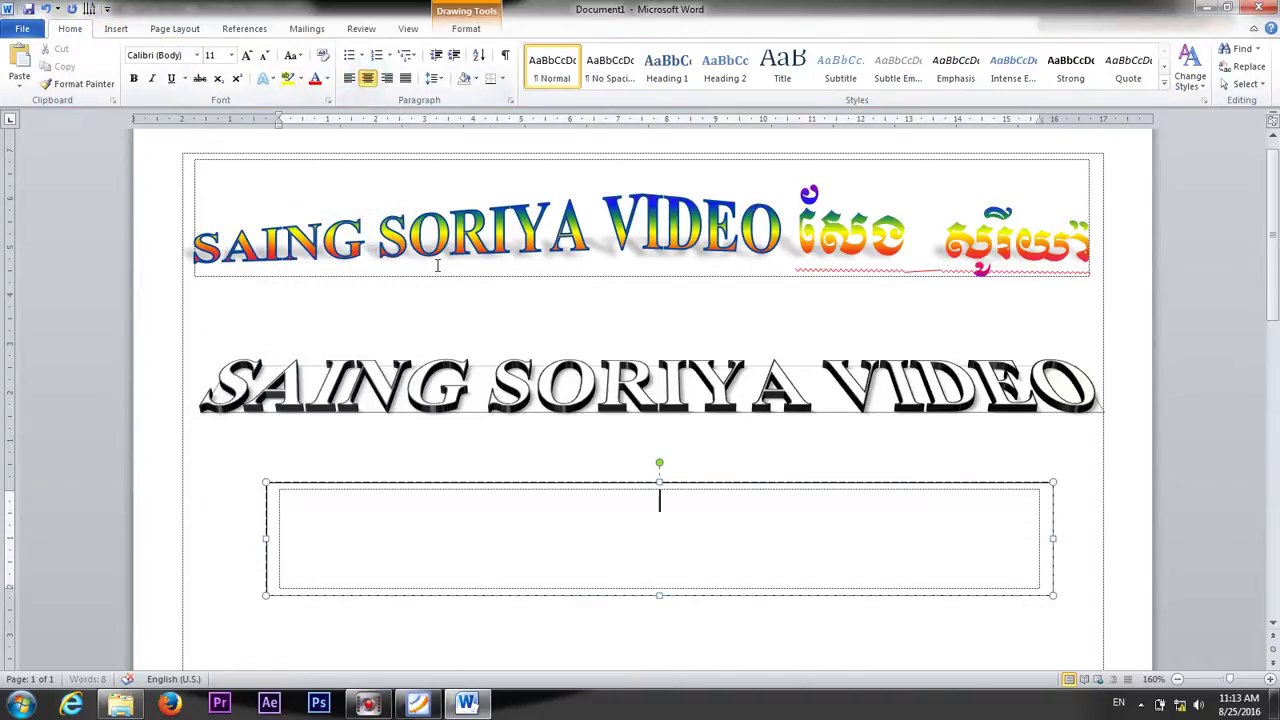
click(172, 56)
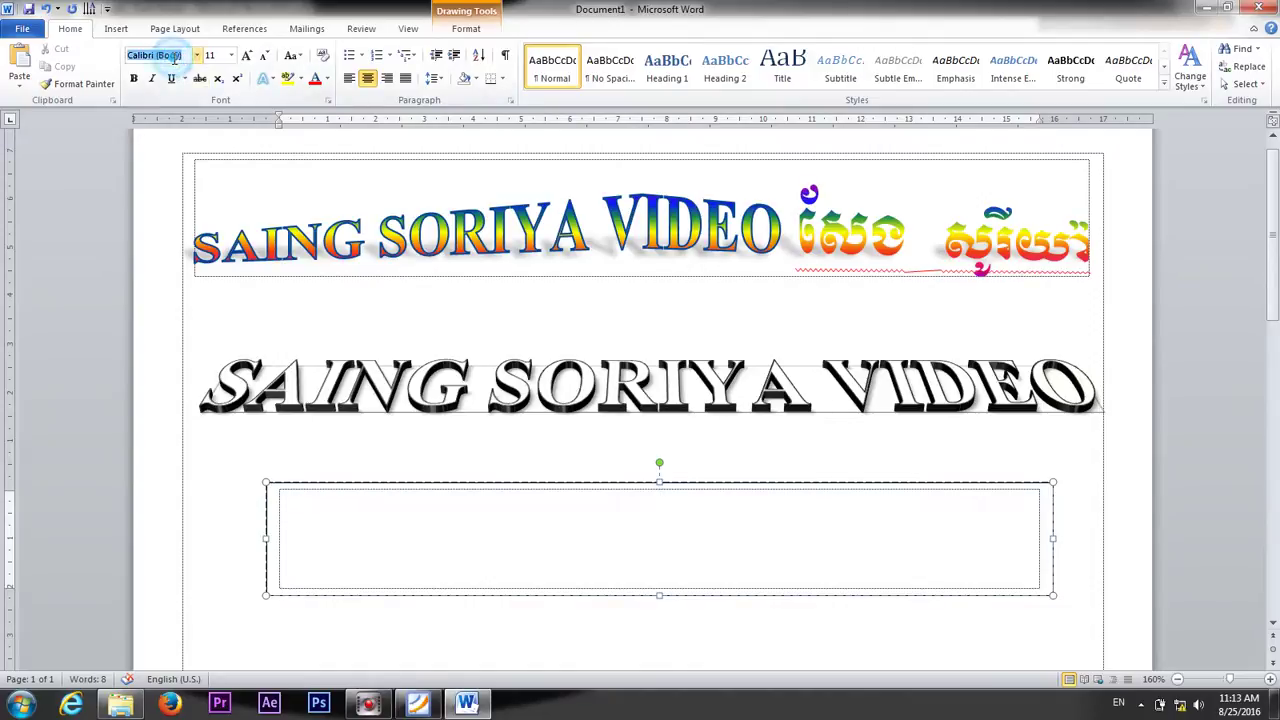
text(Times New Rom)
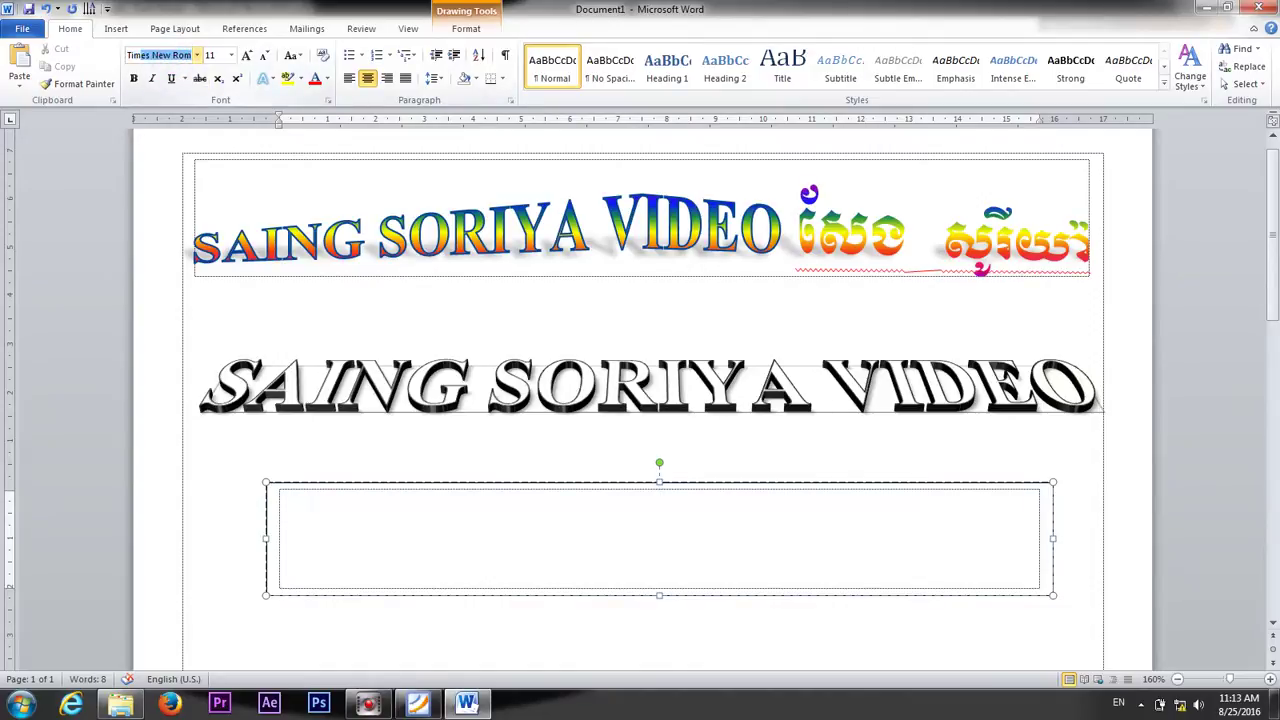
key(Return)
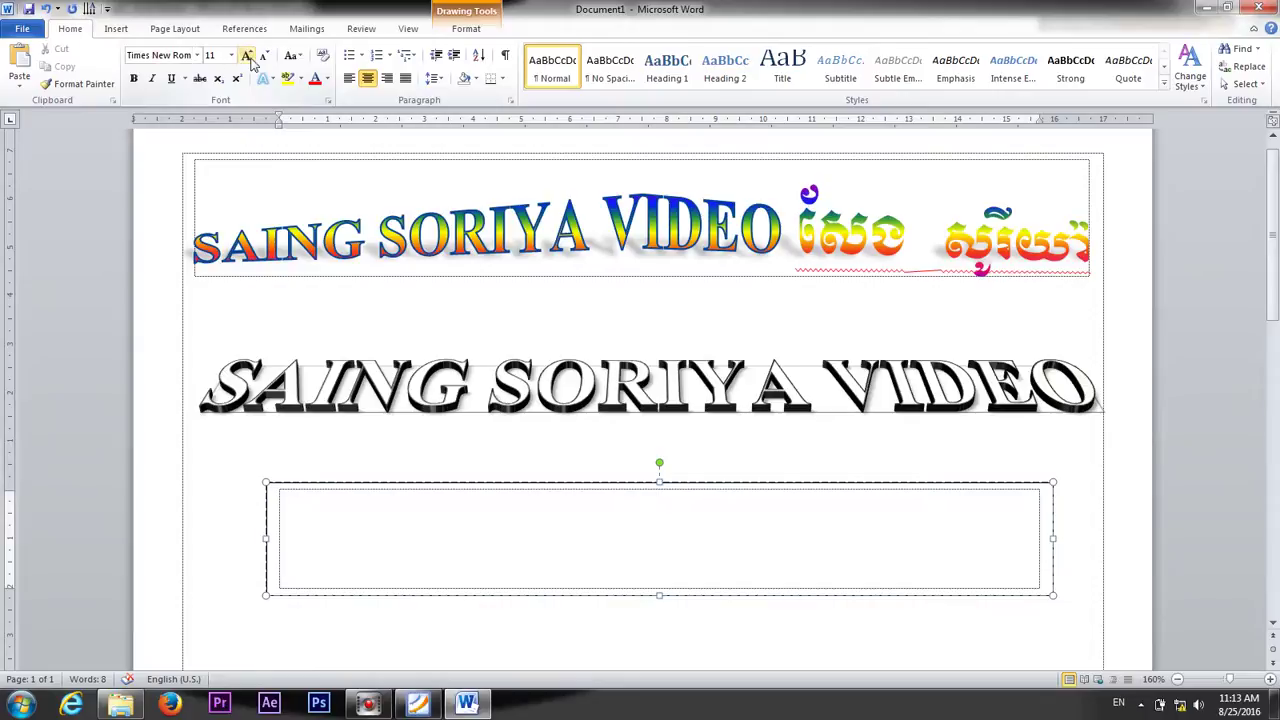
click(231, 55)
click(214, 263)
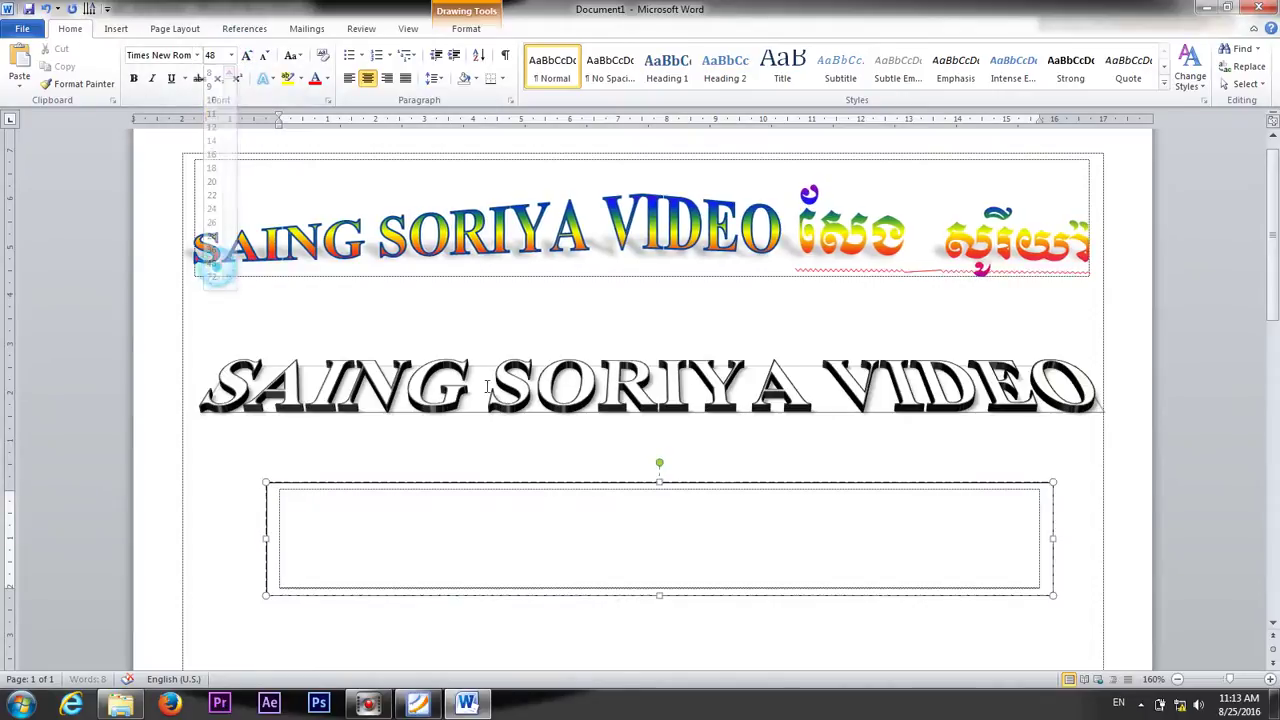
text(SAIN)
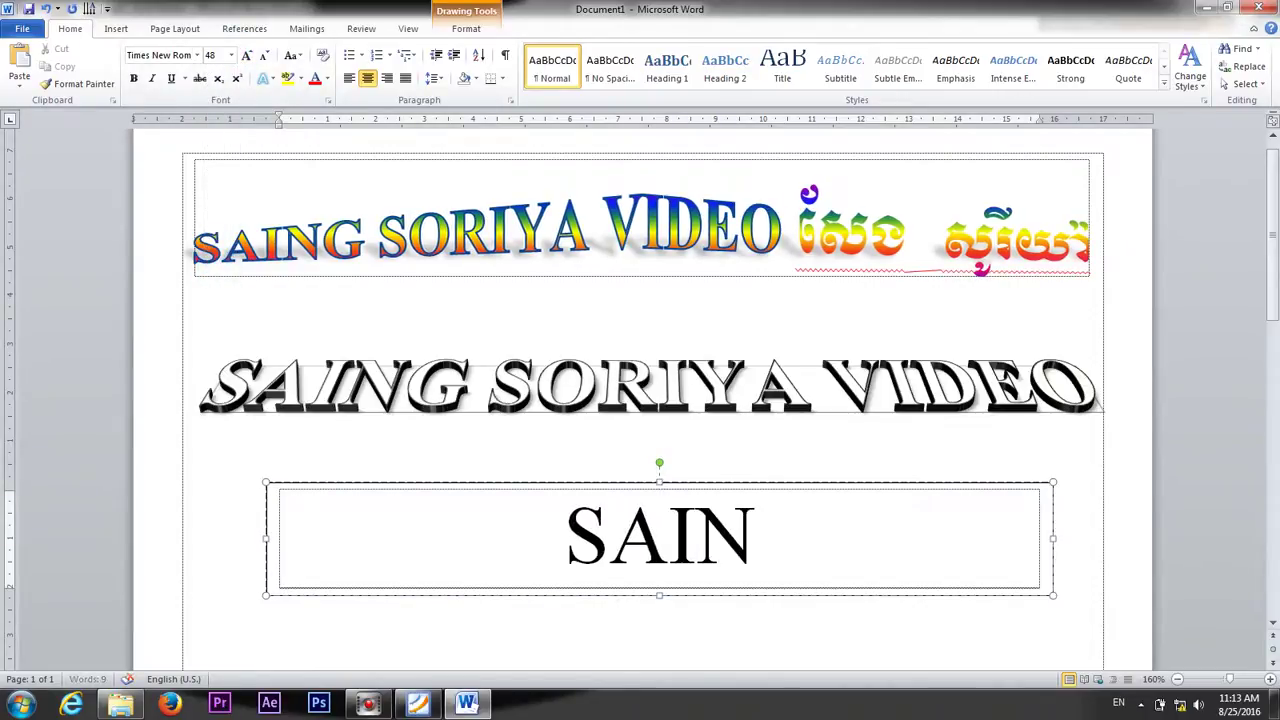
text(G SORI)
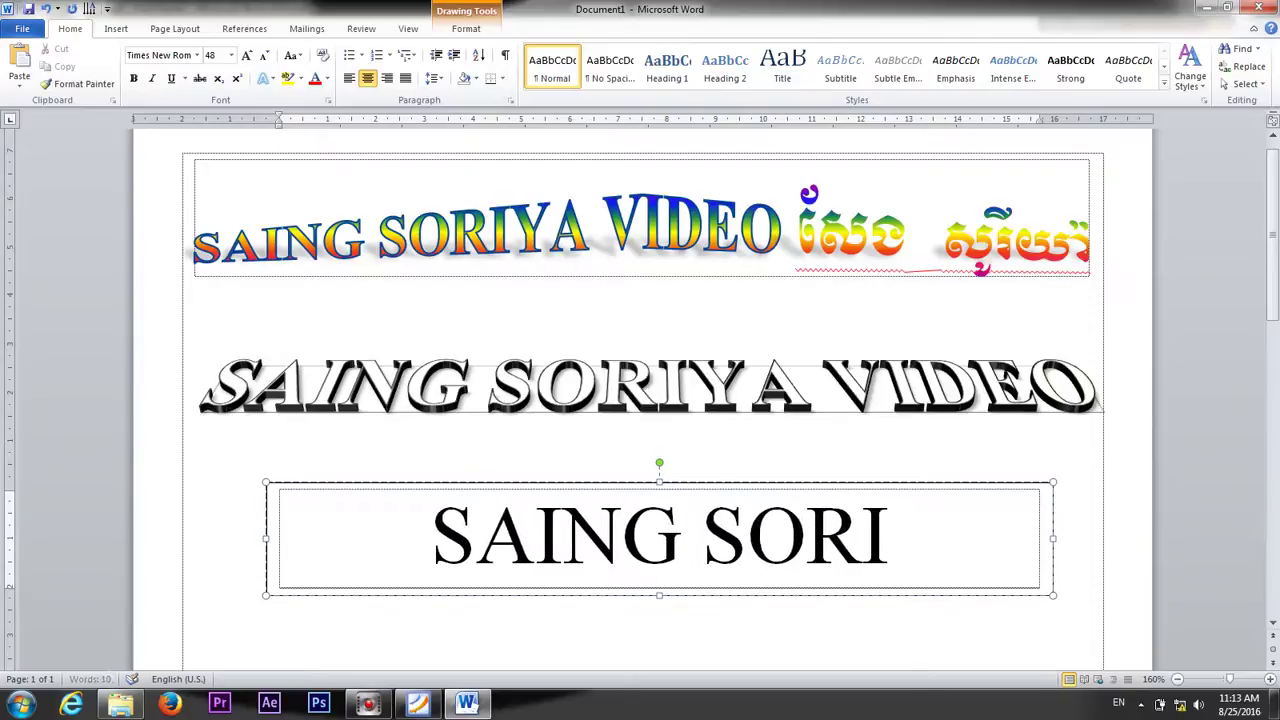
text(YA)
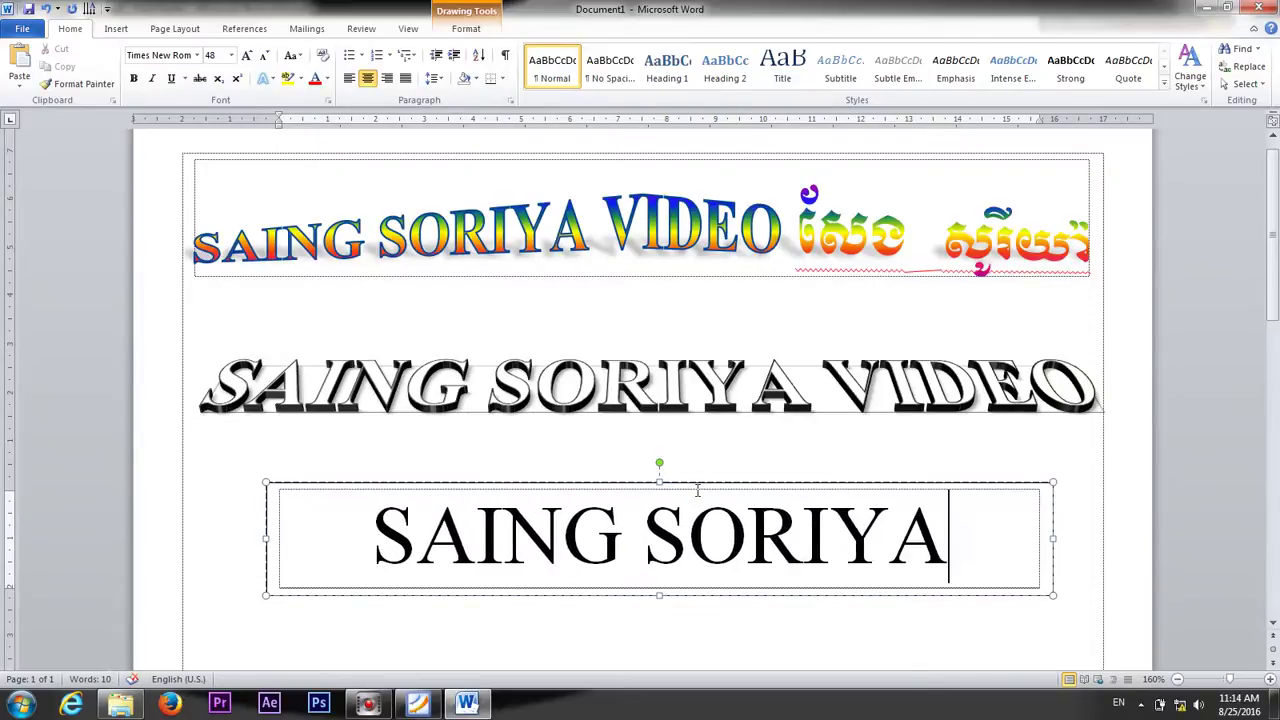
click(662, 465)
click(466, 36)
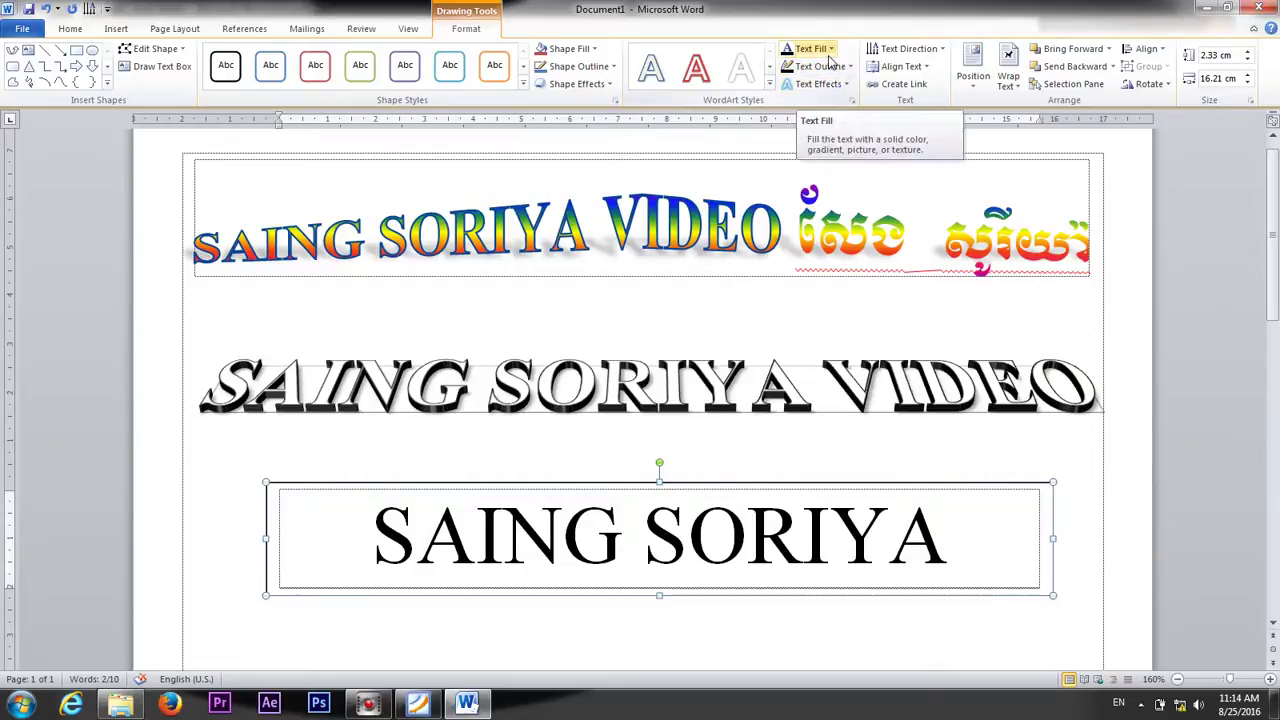
click(604, 66)
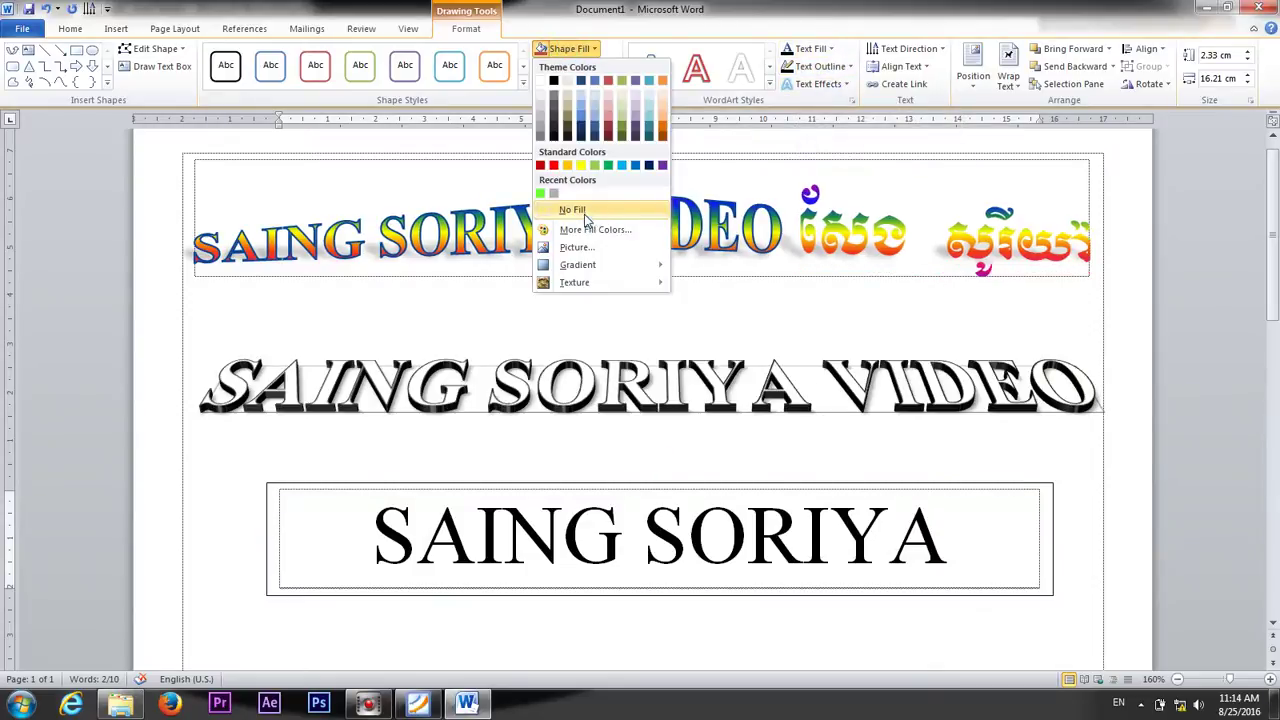
click(604, 68)
click(604, 66)
click(588, 229)
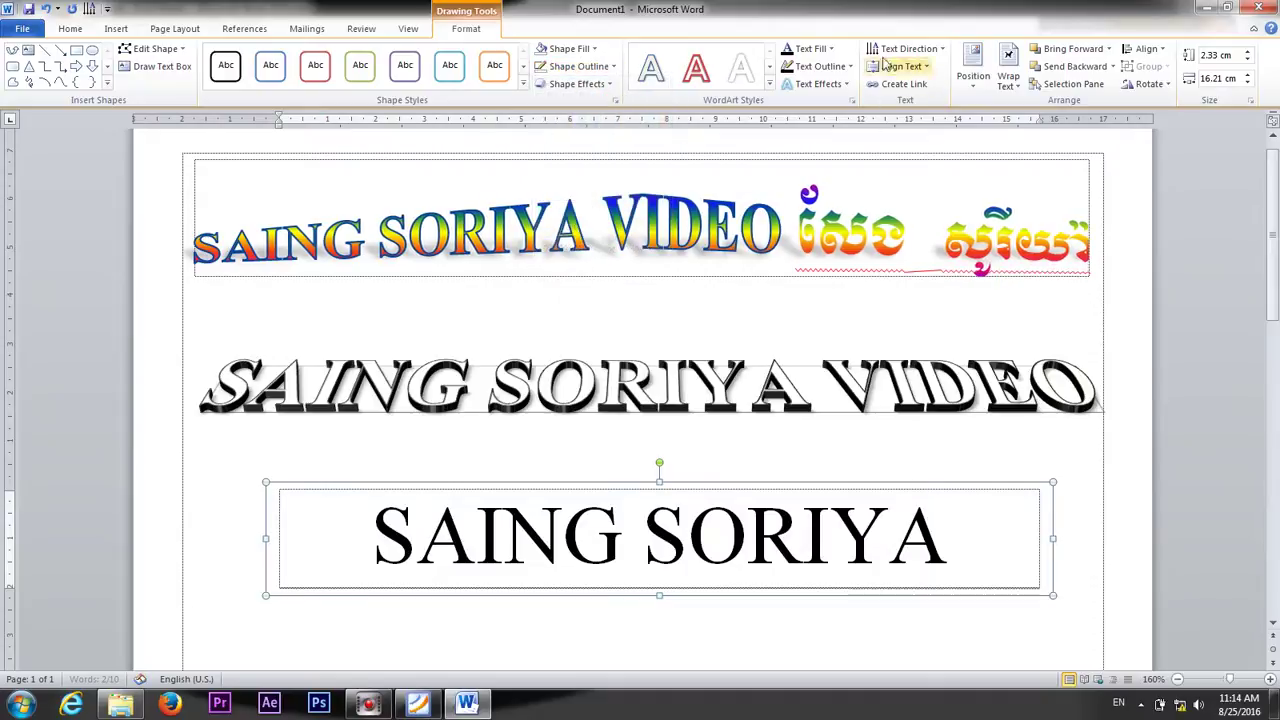
click(818, 84)
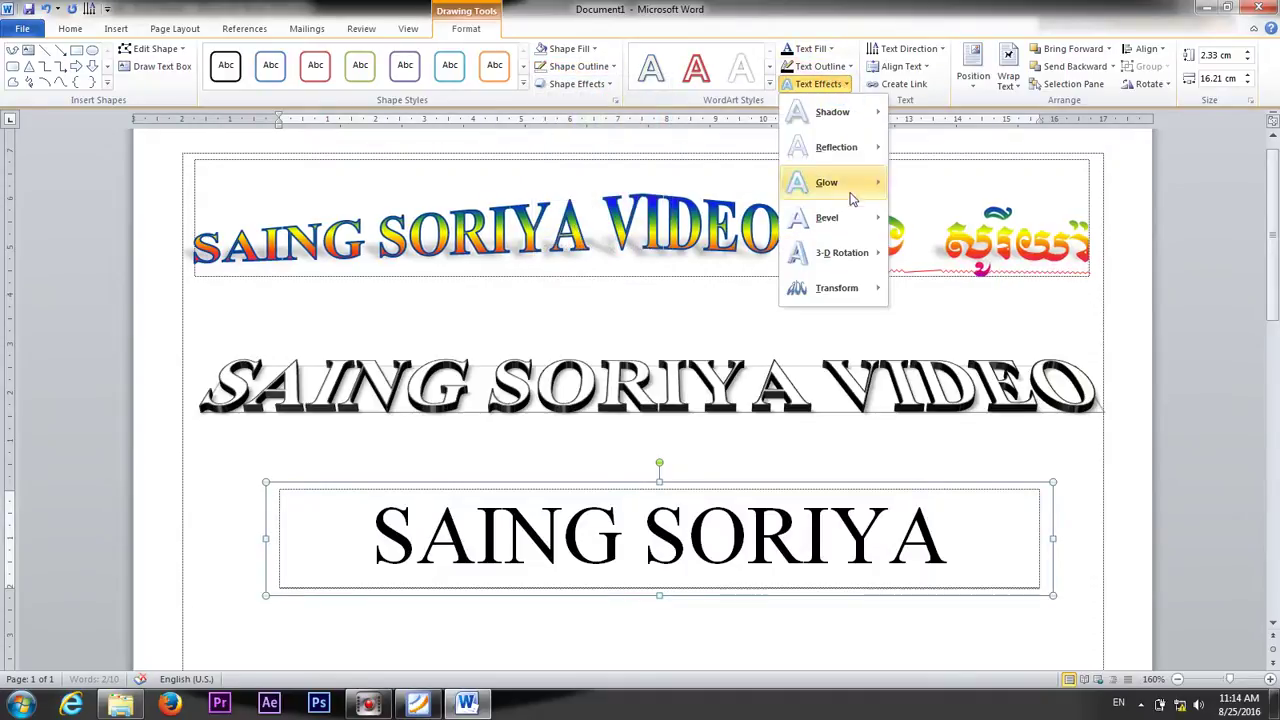
mouse_move(852, 190)
mouse_move(852, 147)
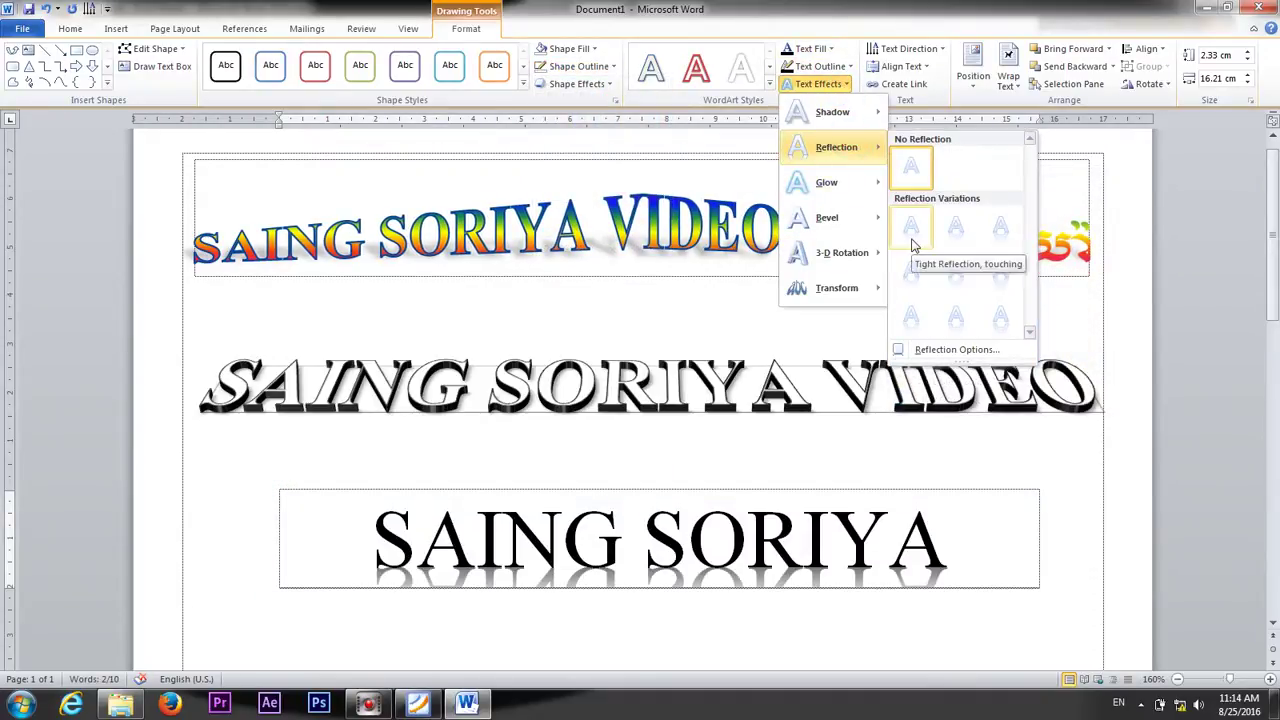
click(911, 232)
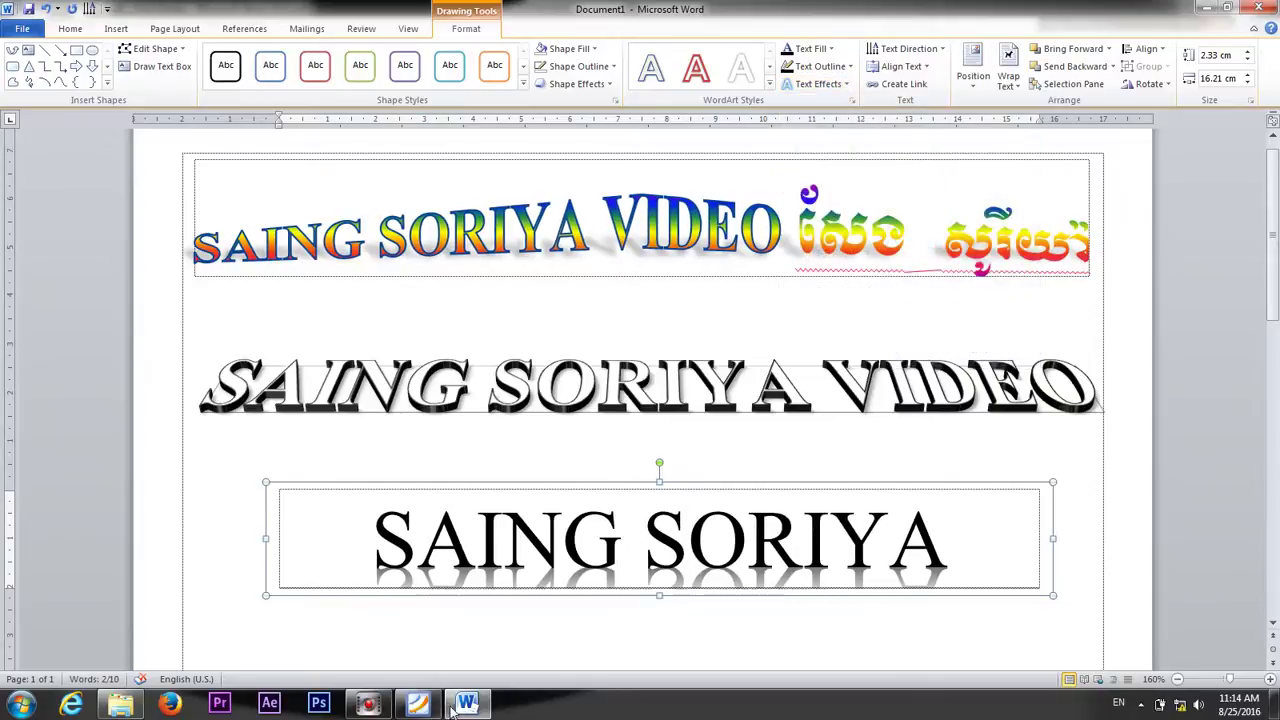
click(418, 706)
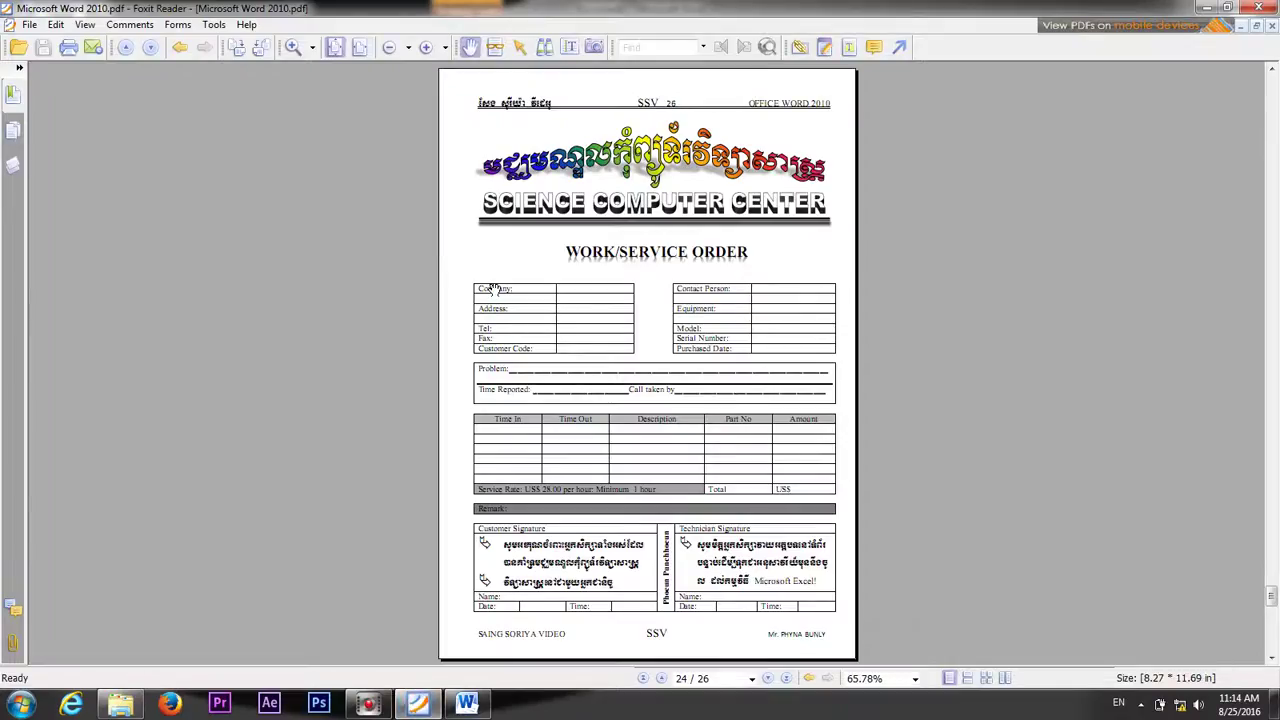
click(467, 705)
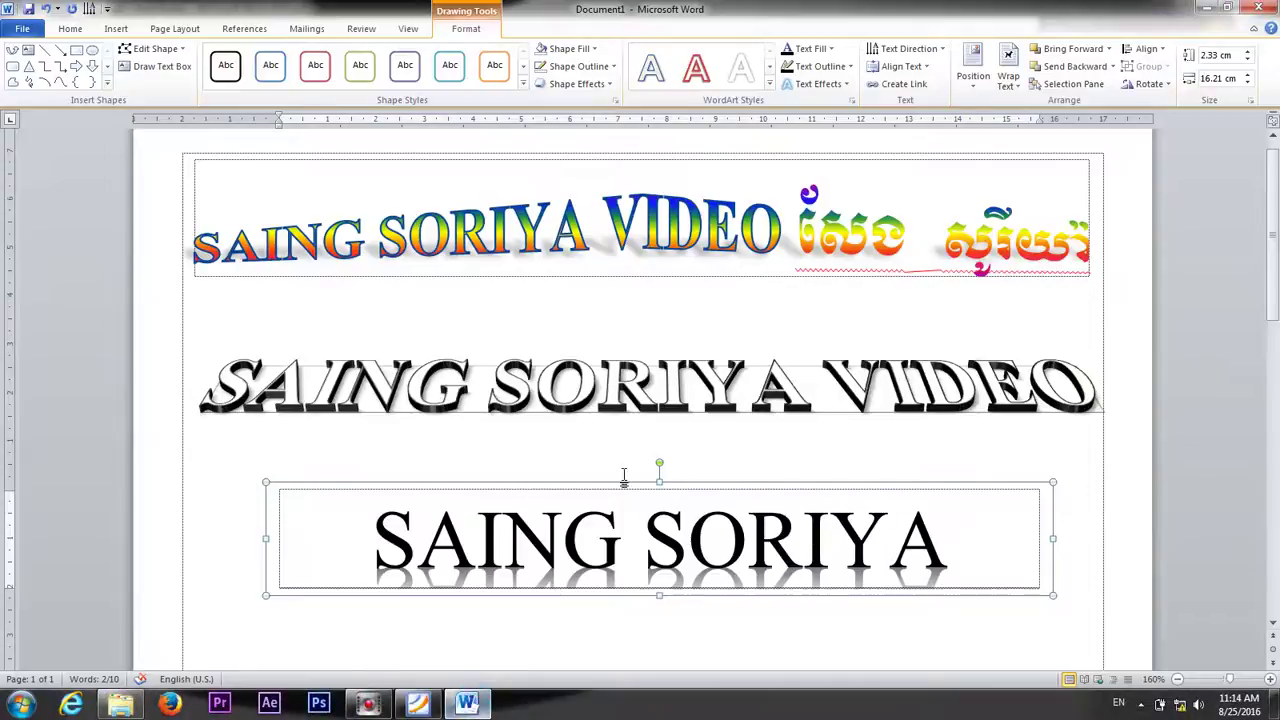
Raise the SAING SORIYA reflection transparency to 85% in Format Text Effects and close it.
click(852, 100)
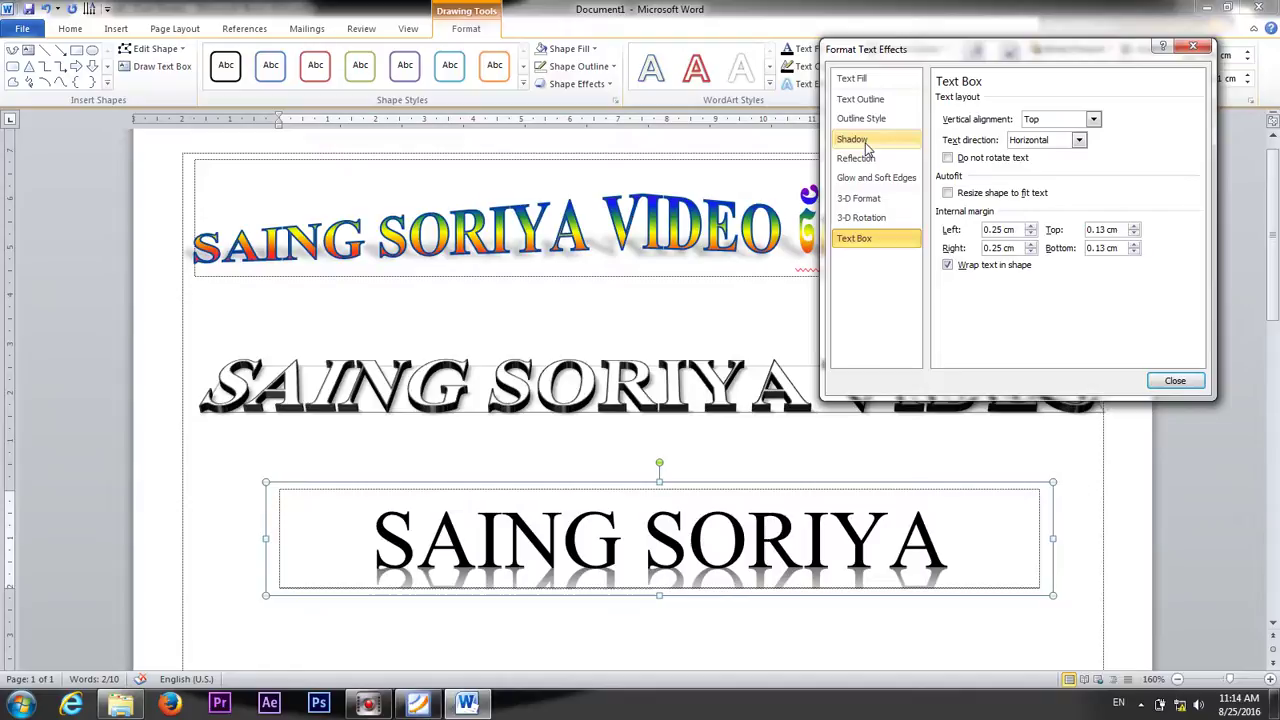
click(860, 140)
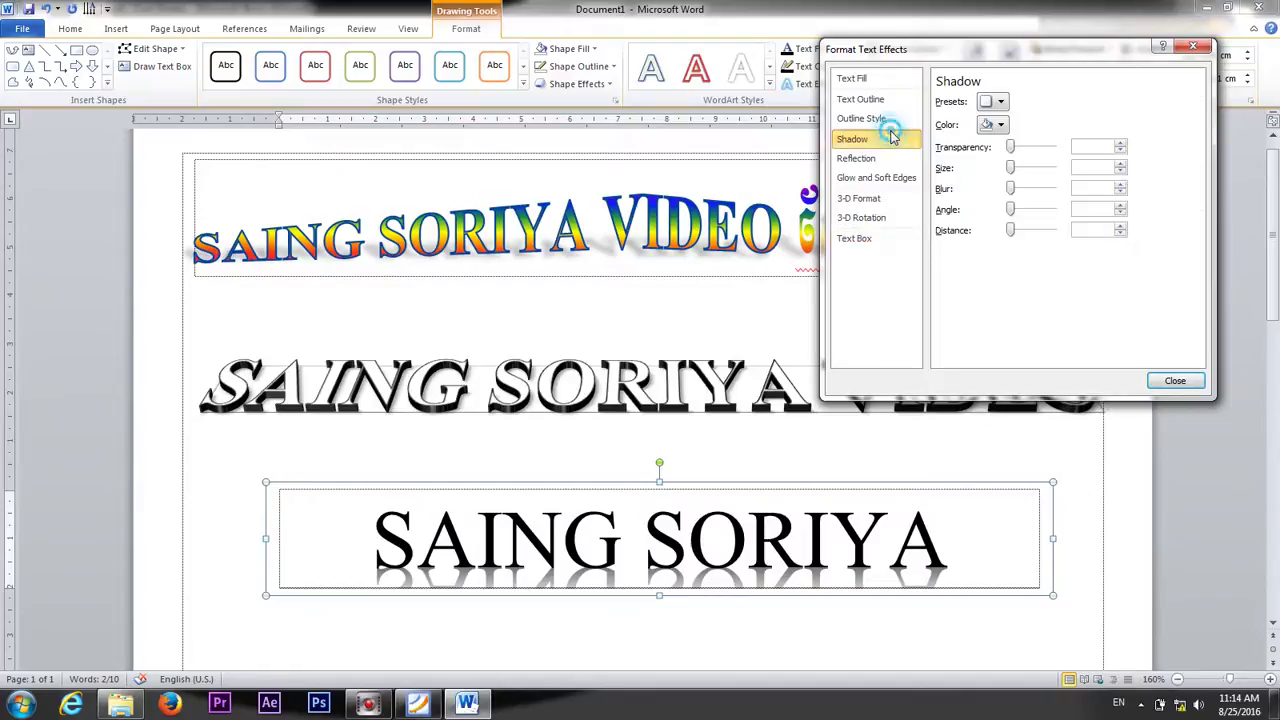
click(1008, 102)
click(1051, 94)
click(915, 158)
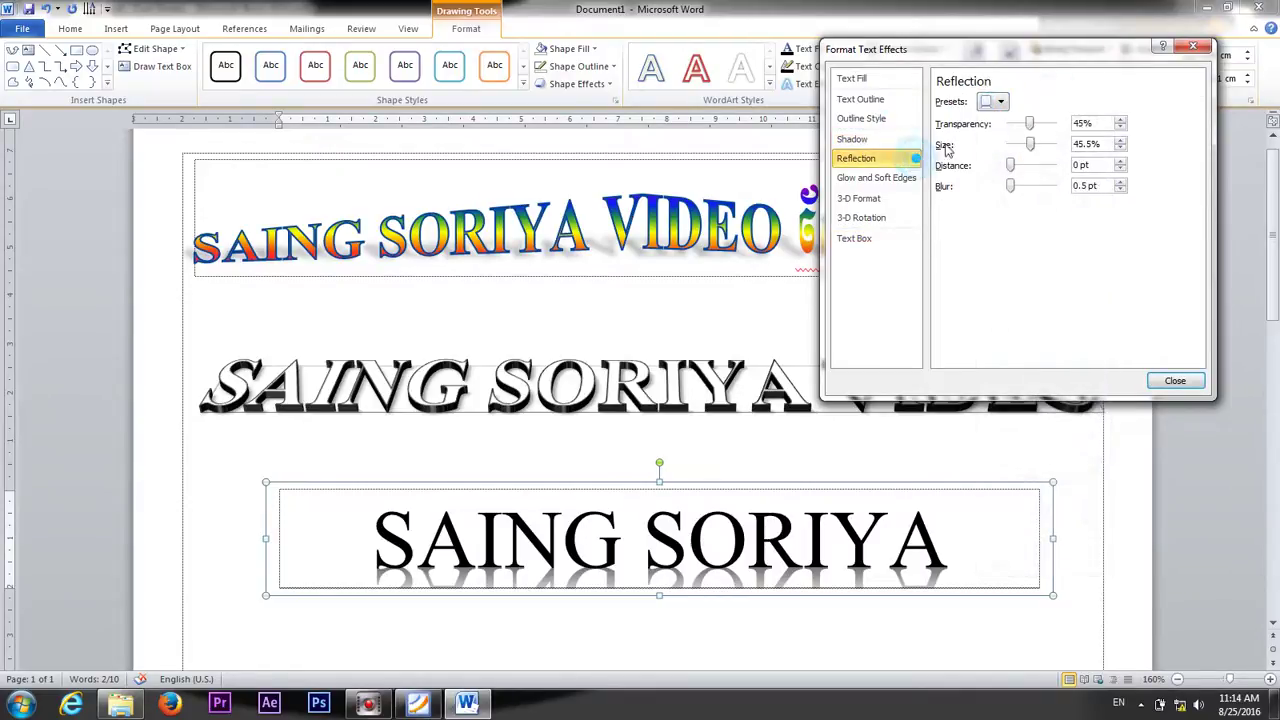
click(1002, 100)
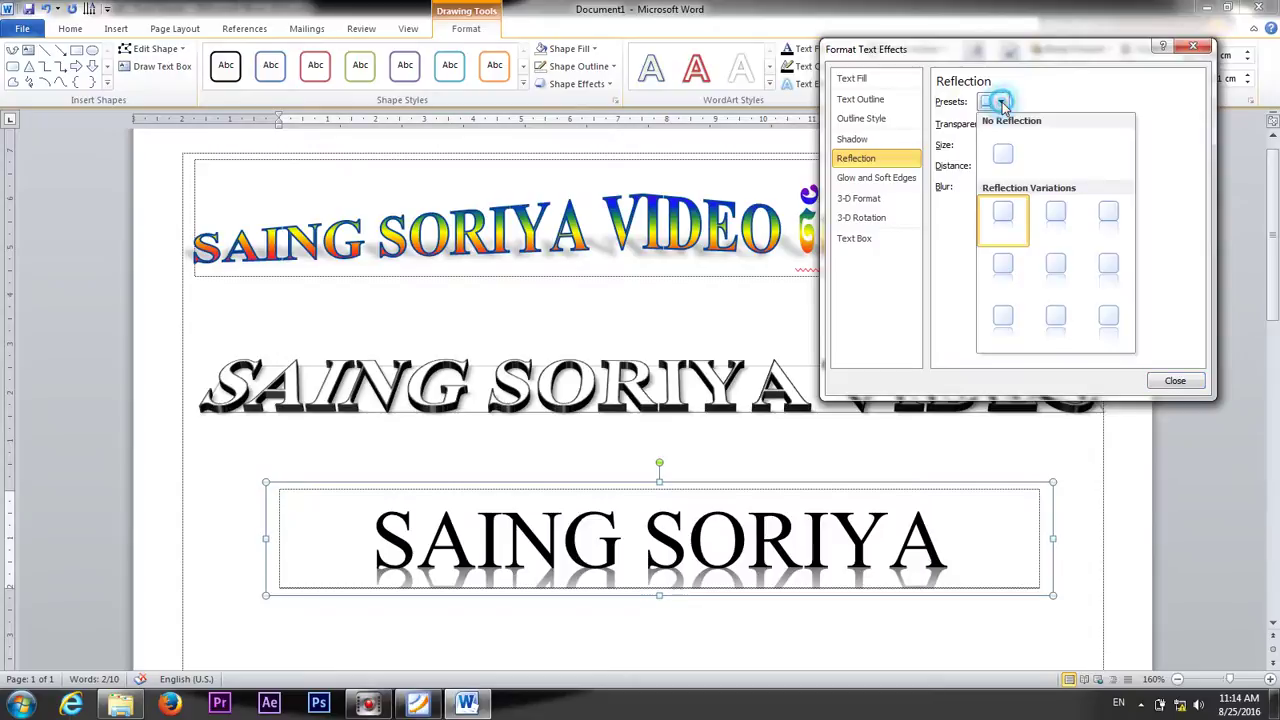
click(1066, 93)
drag(1030, 123, 1032, 123)
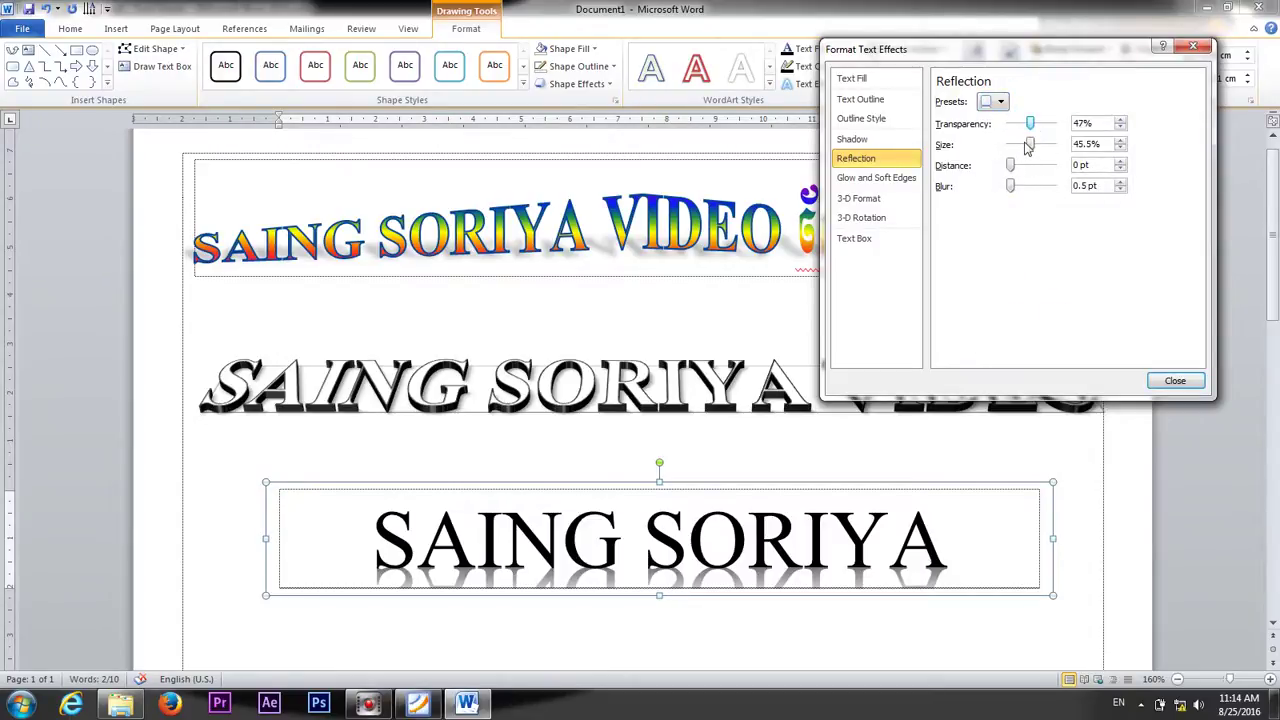
drag(1030, 123, 1025, 123)
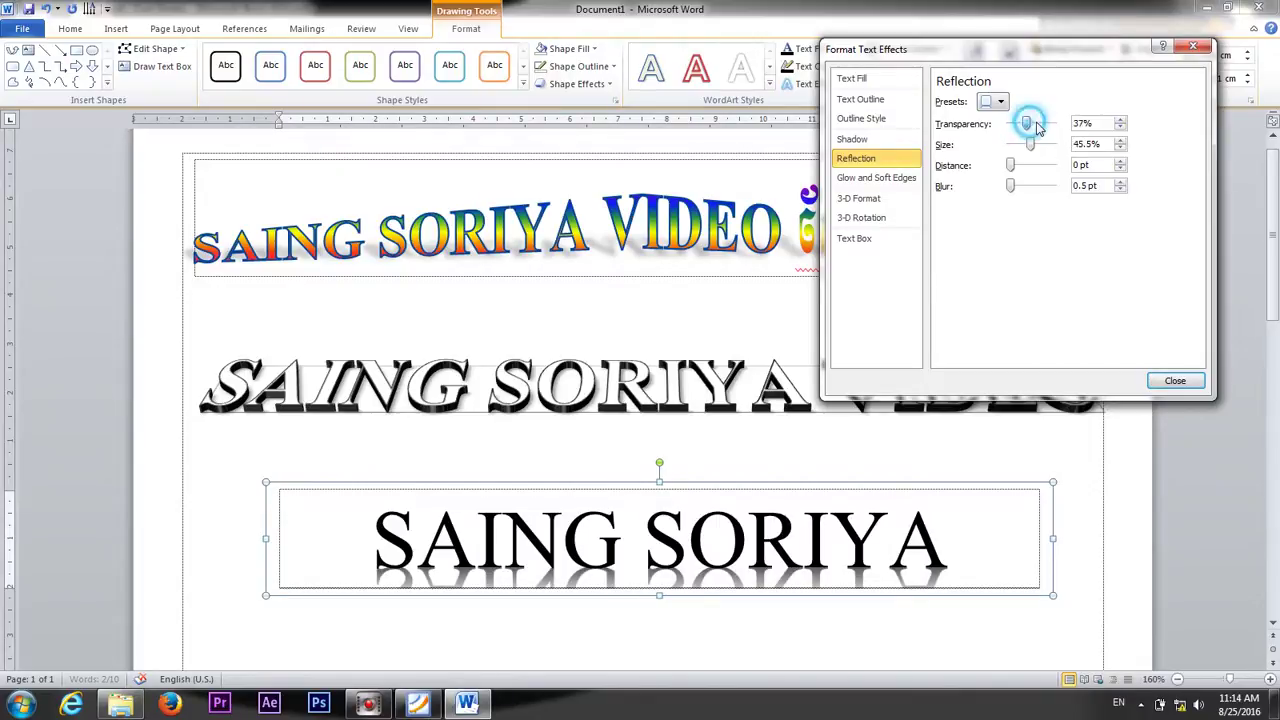
drag(1025, 123, 1045, 124)
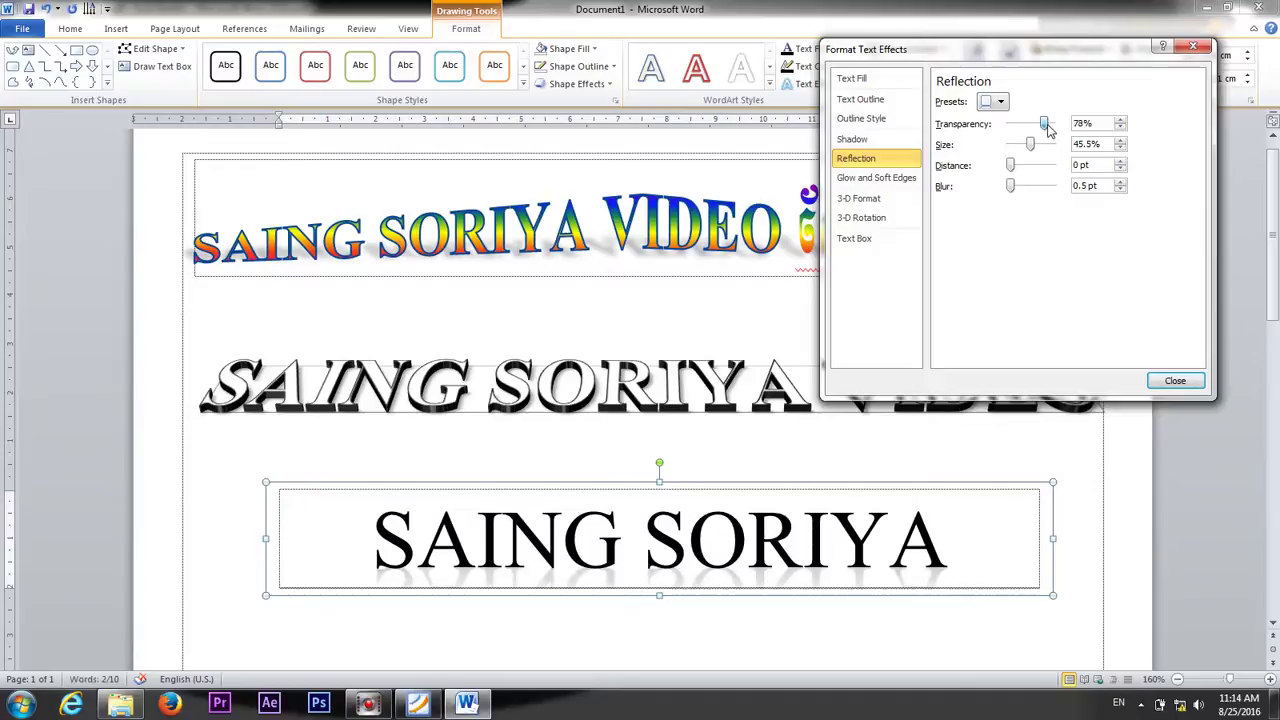
click(1160, 380)
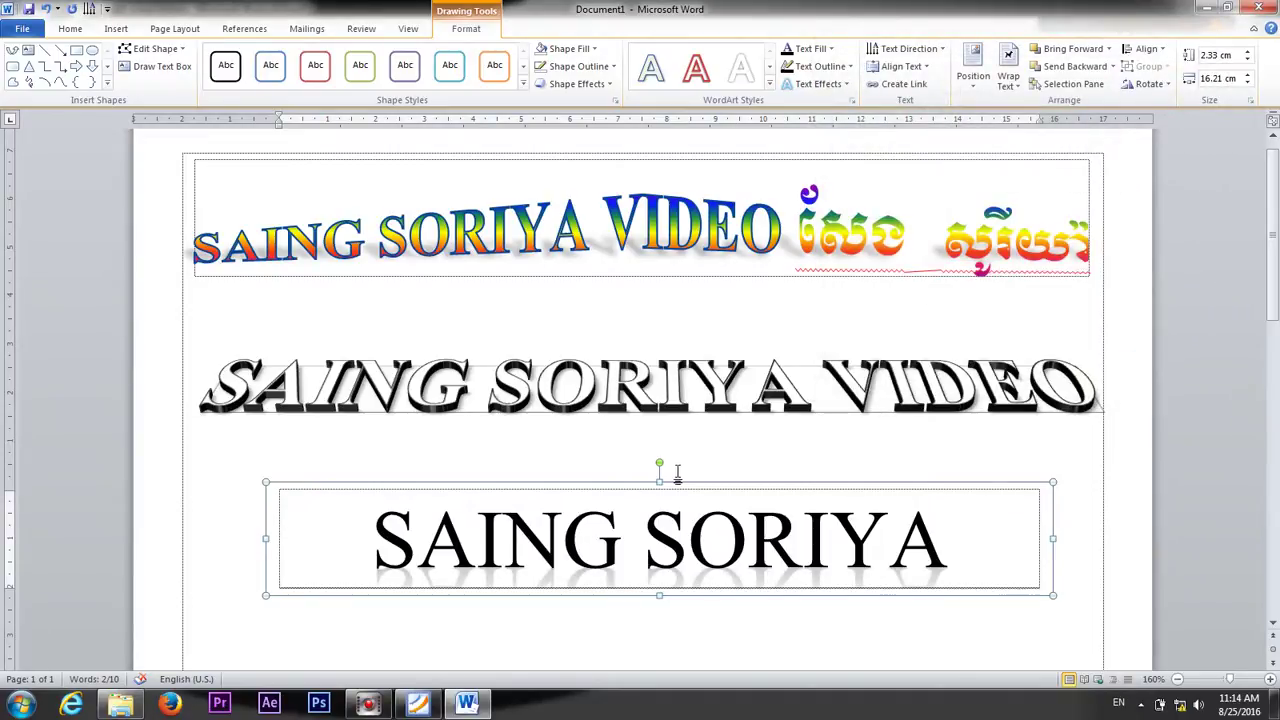
click(830, 84)
mouse_move(855, 162)
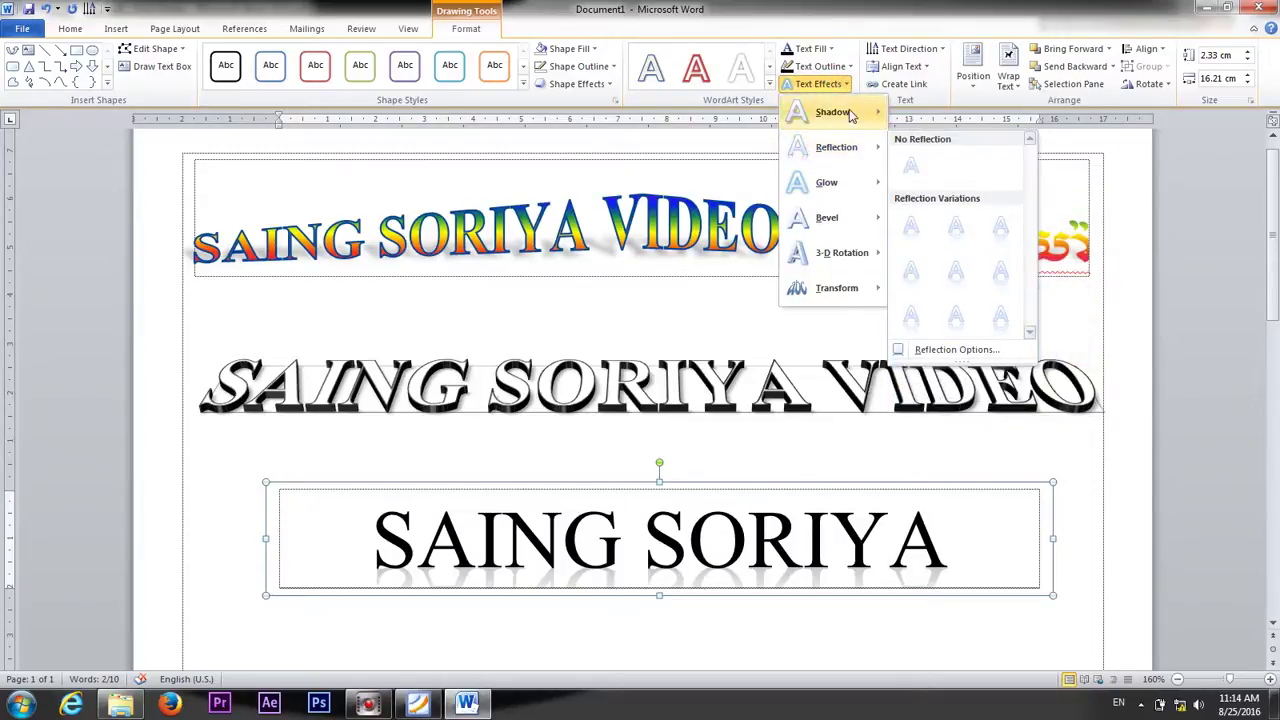
mouse_move(850, 116)
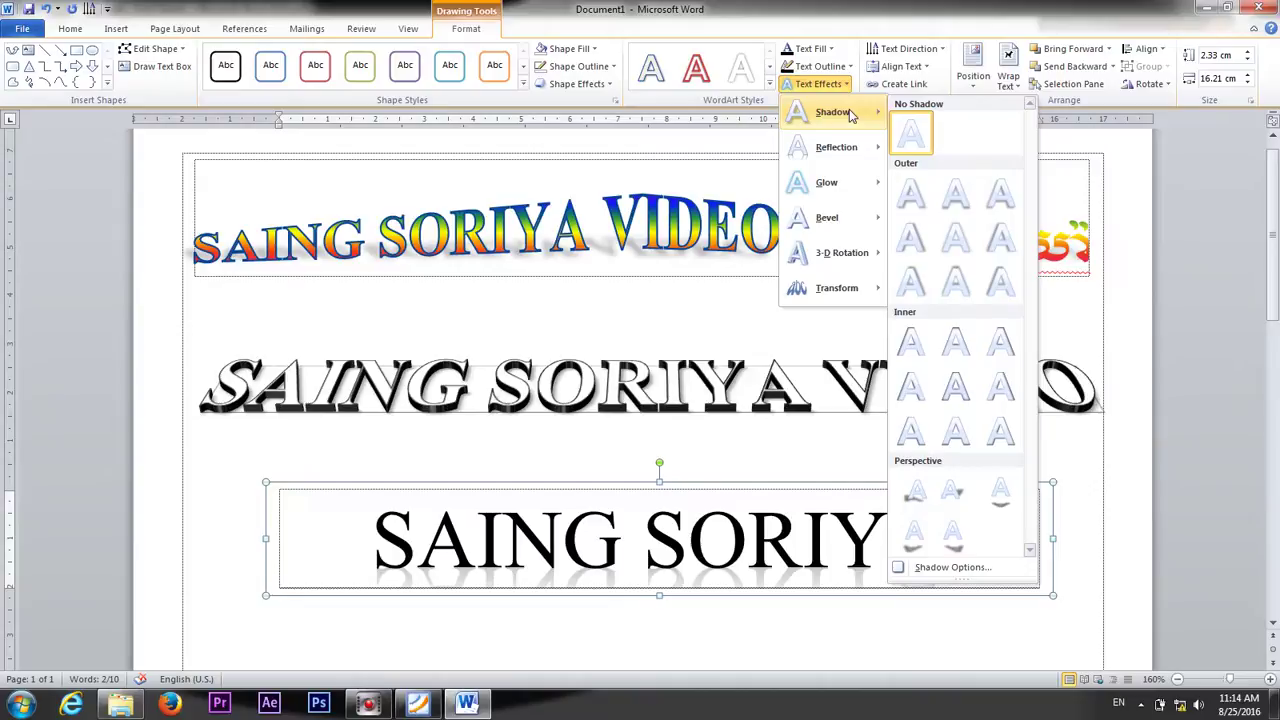
scroll(895, 273, down, 10)
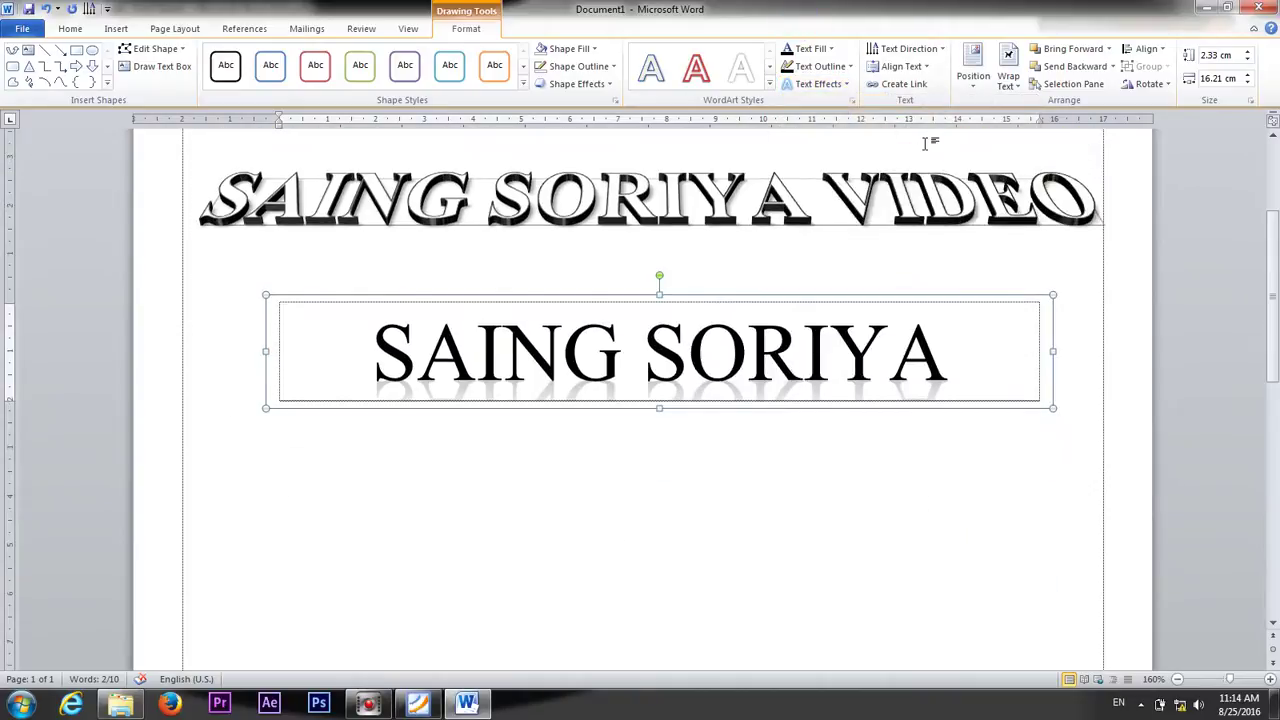
scroll(895, 273, up, 5)
scroll(895, 275, up, 3)
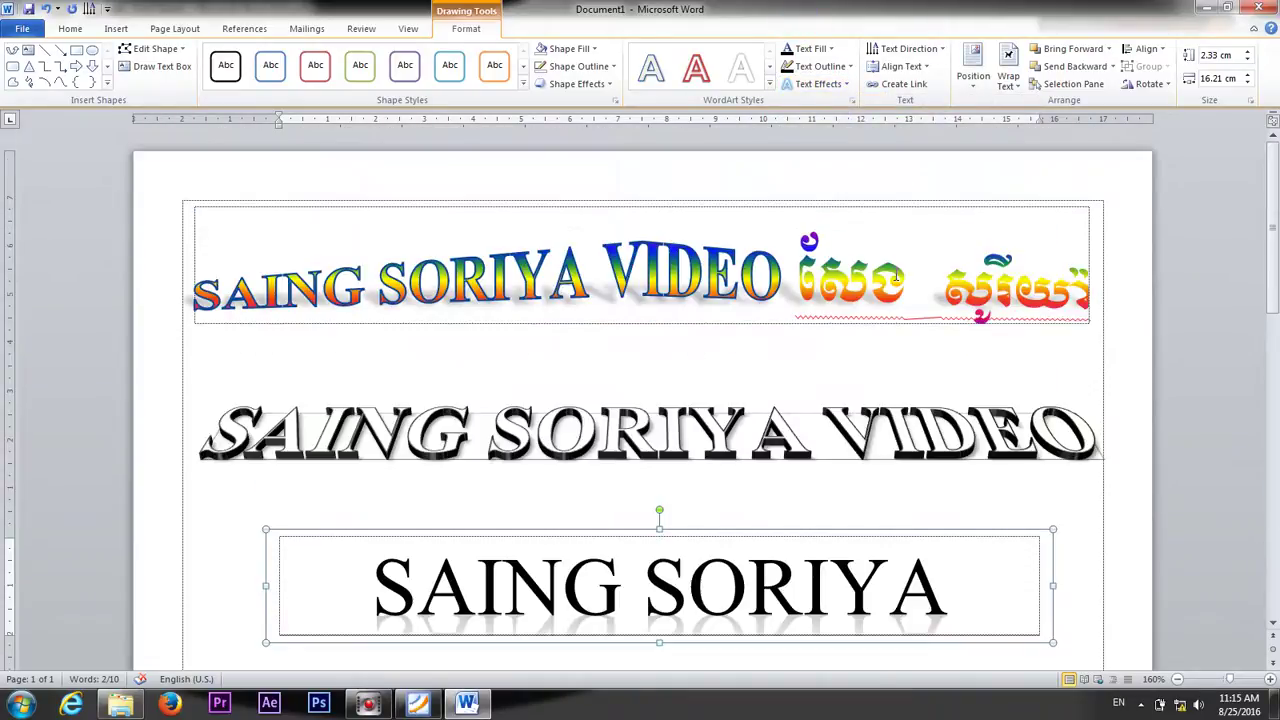
scroll(897, 275, down, 1)
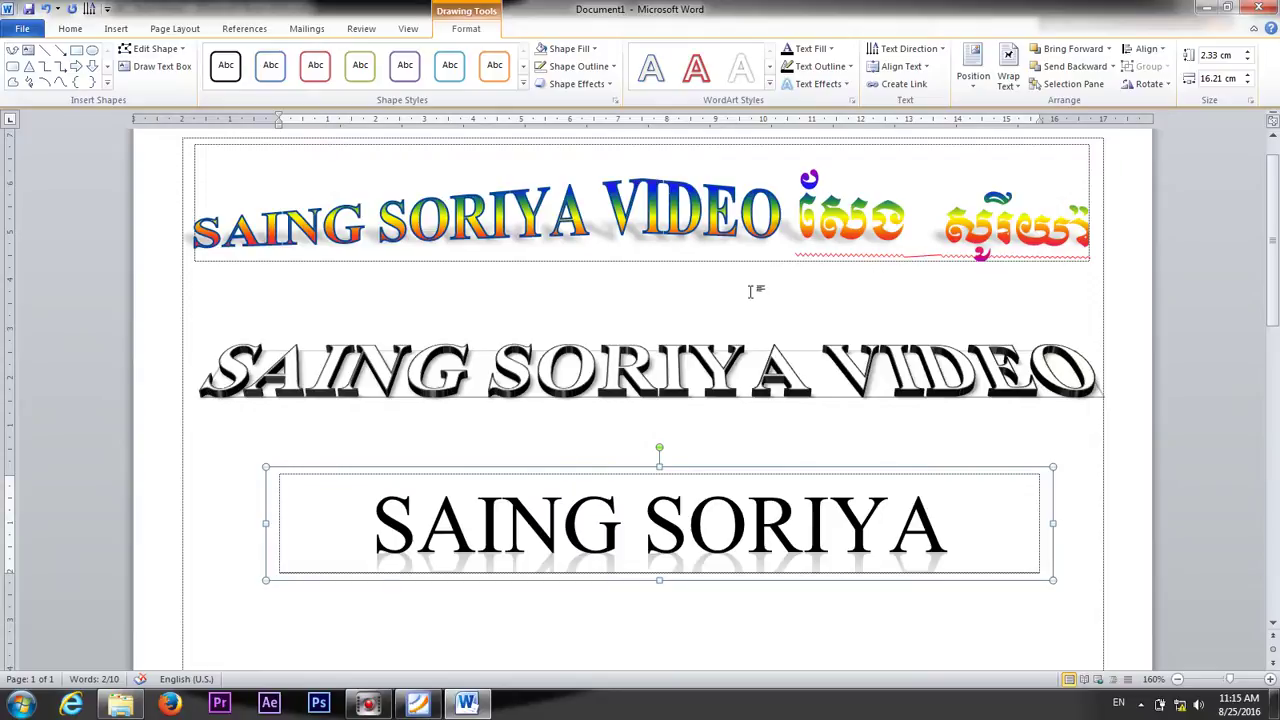